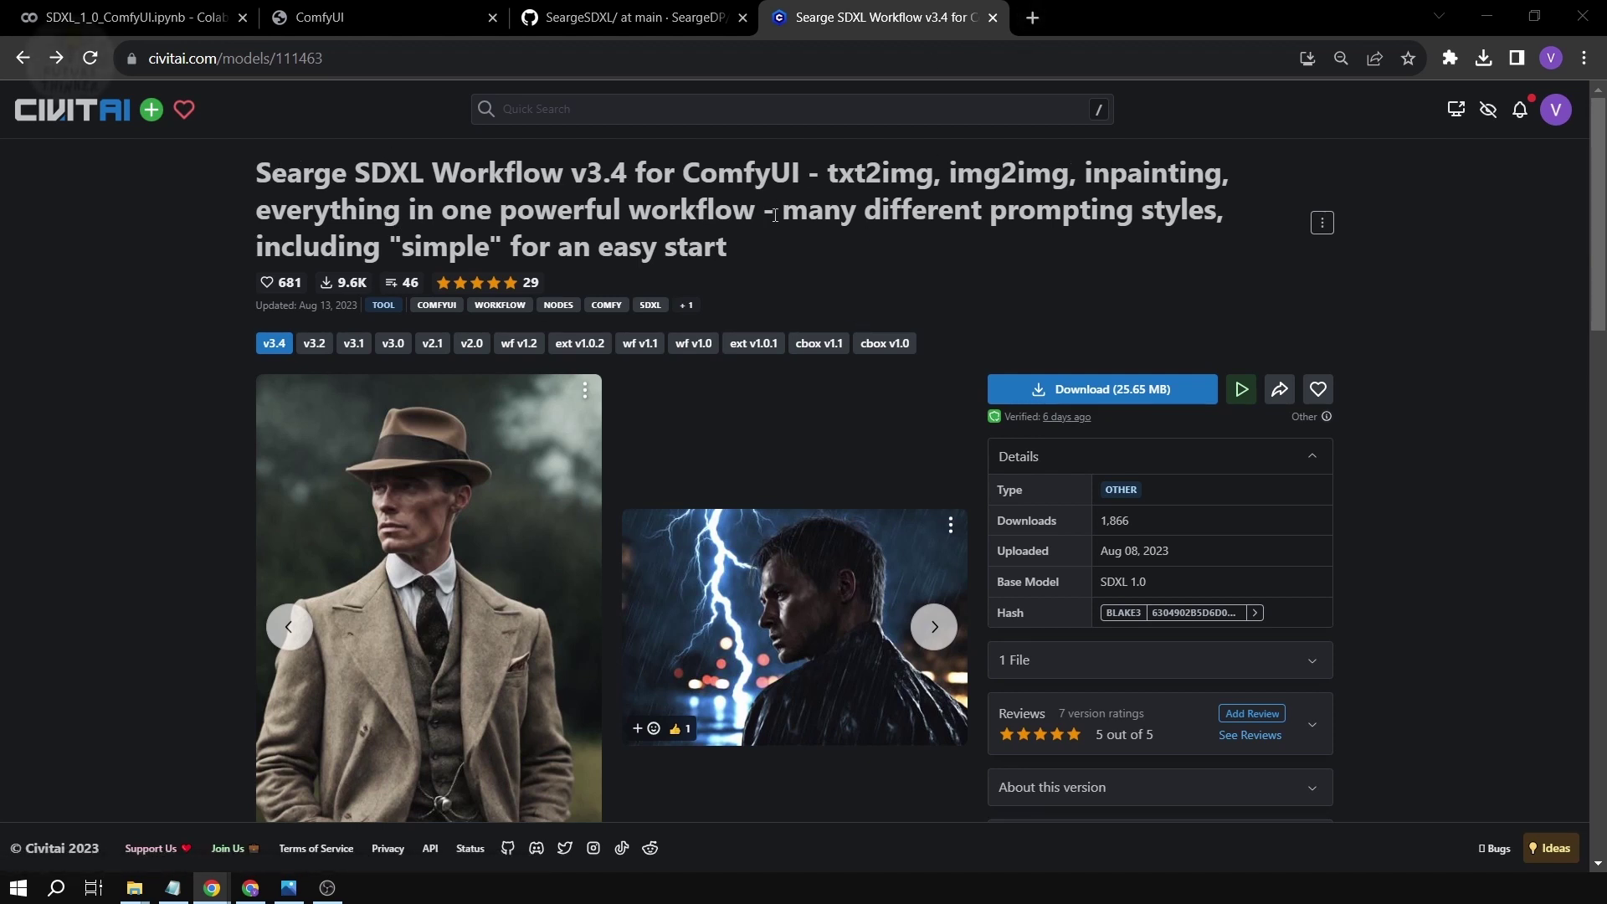
# Read over the Searge SDXL Workflow v3.4 page on Civitai, including its 'one powerful workflow' title.
pyautogui.moveTo(758, 210); pyautogui.dragTo(239, 208)
pyautogui.click(81, 275)
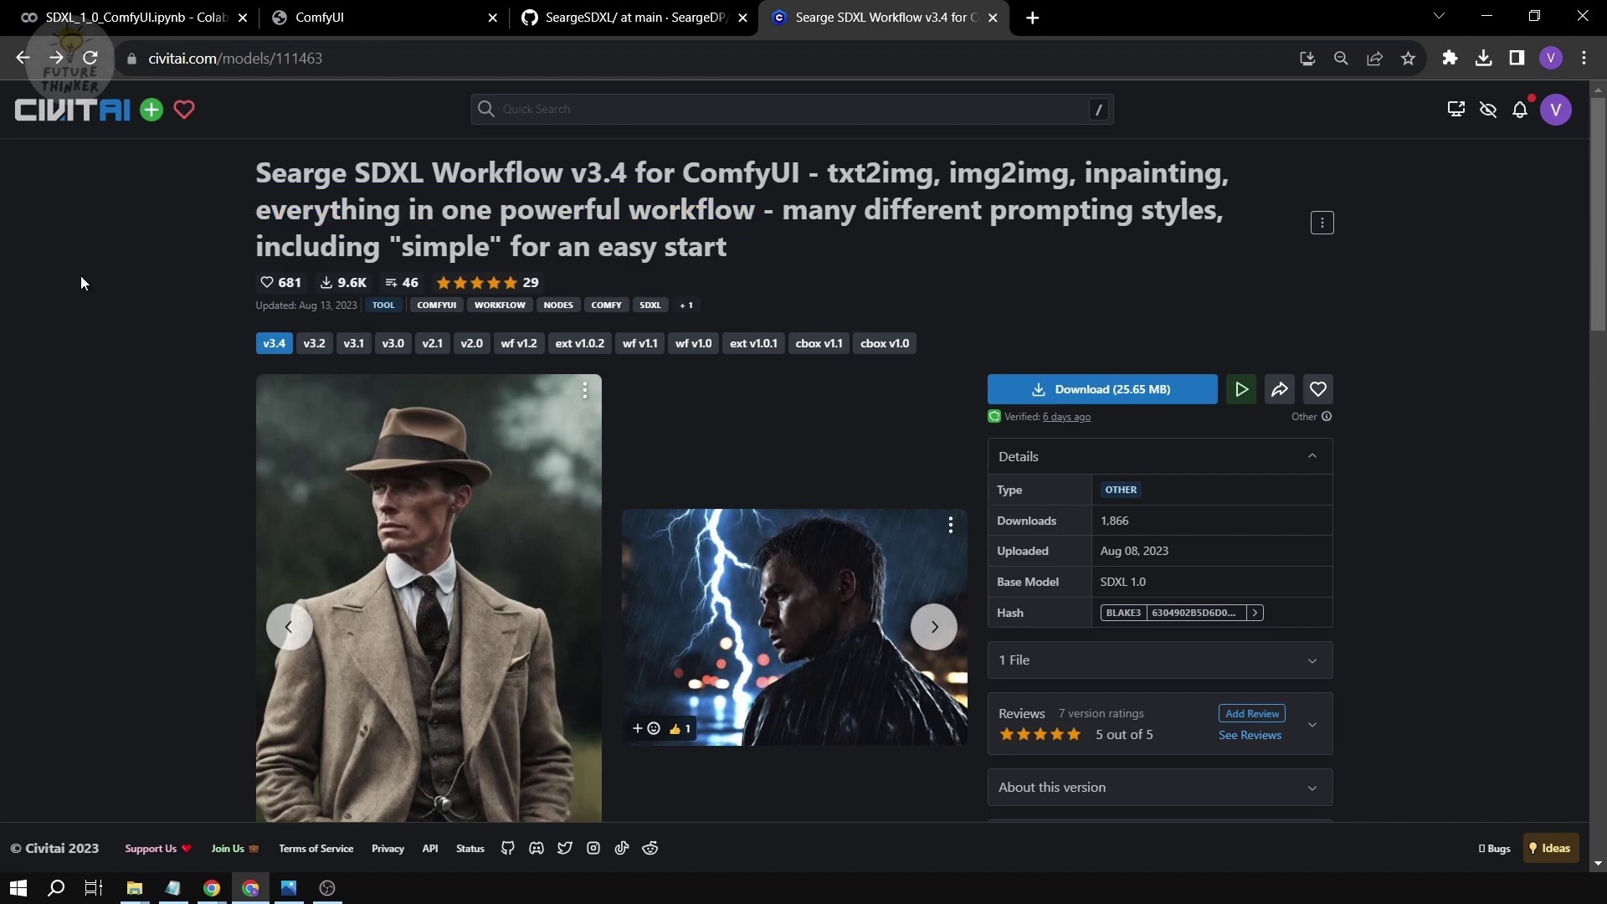
pyautogui.scroll(-20, 134, 347)
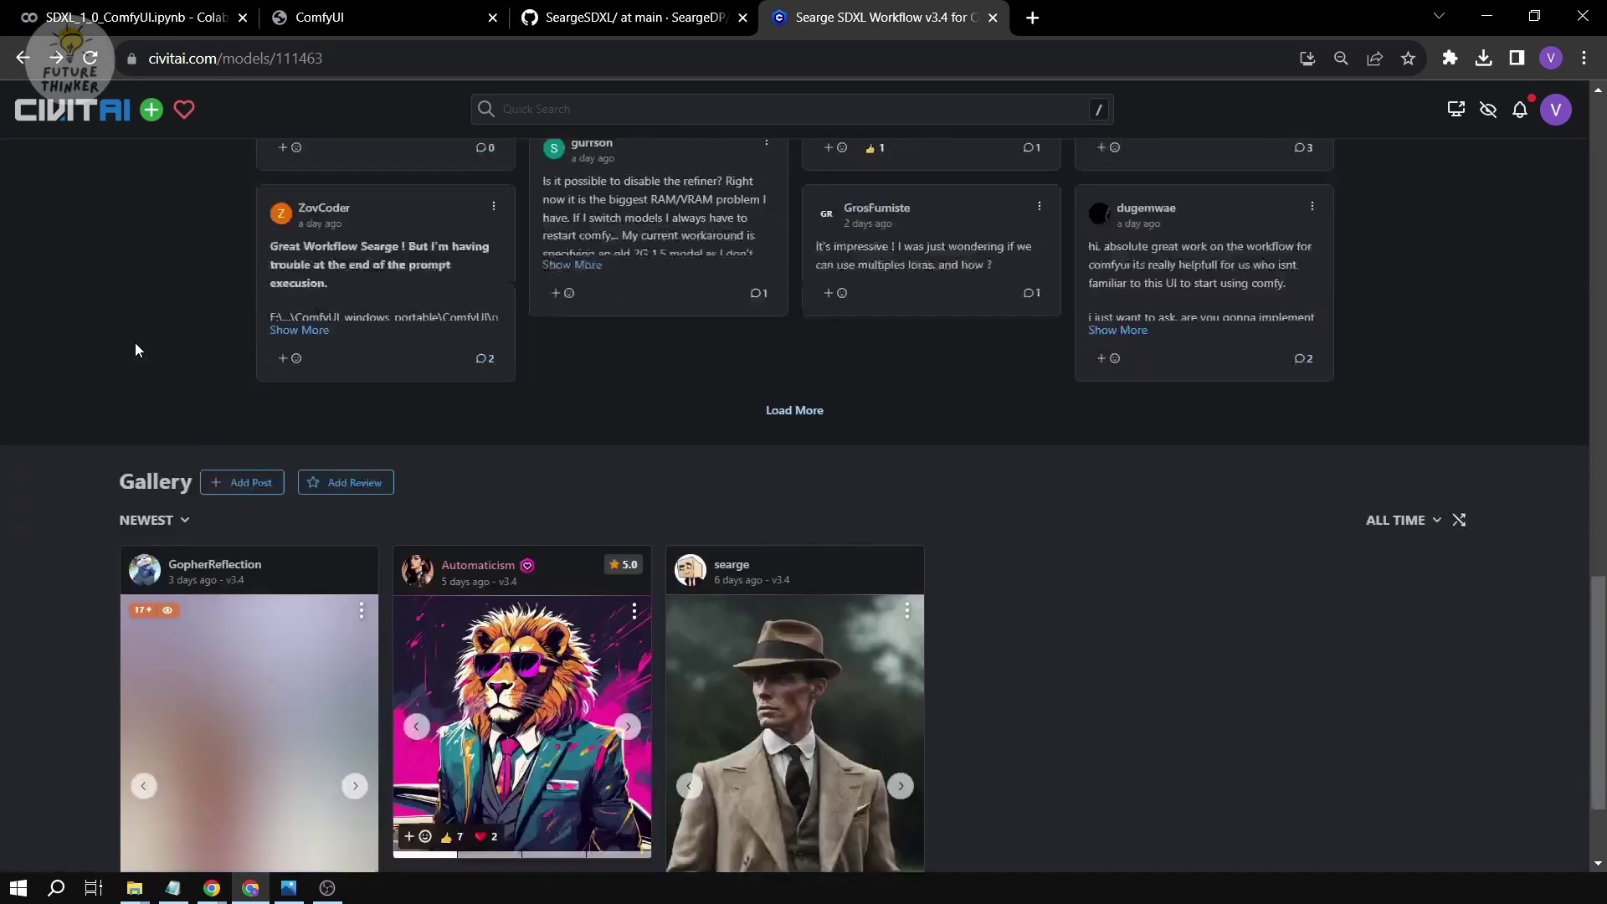
pyautogui.scroll(20, 134, 343)
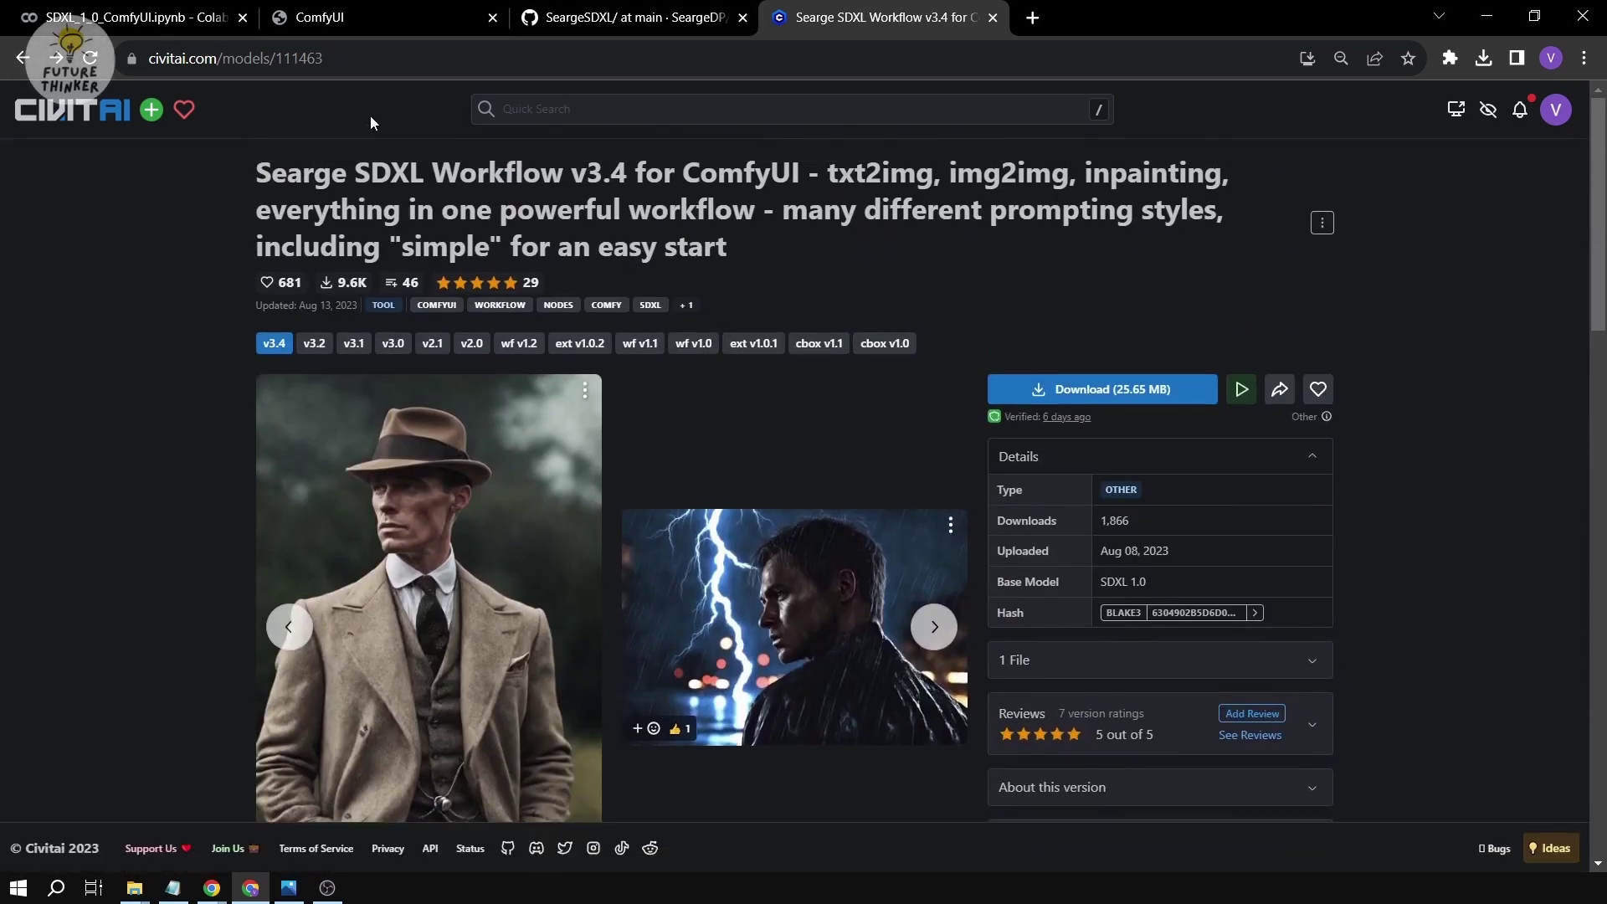
# Look at the SeargeSDXL GitHub repository page and its address.
pyautogui.click(382, 61)
pyautogui.click(674, 26)
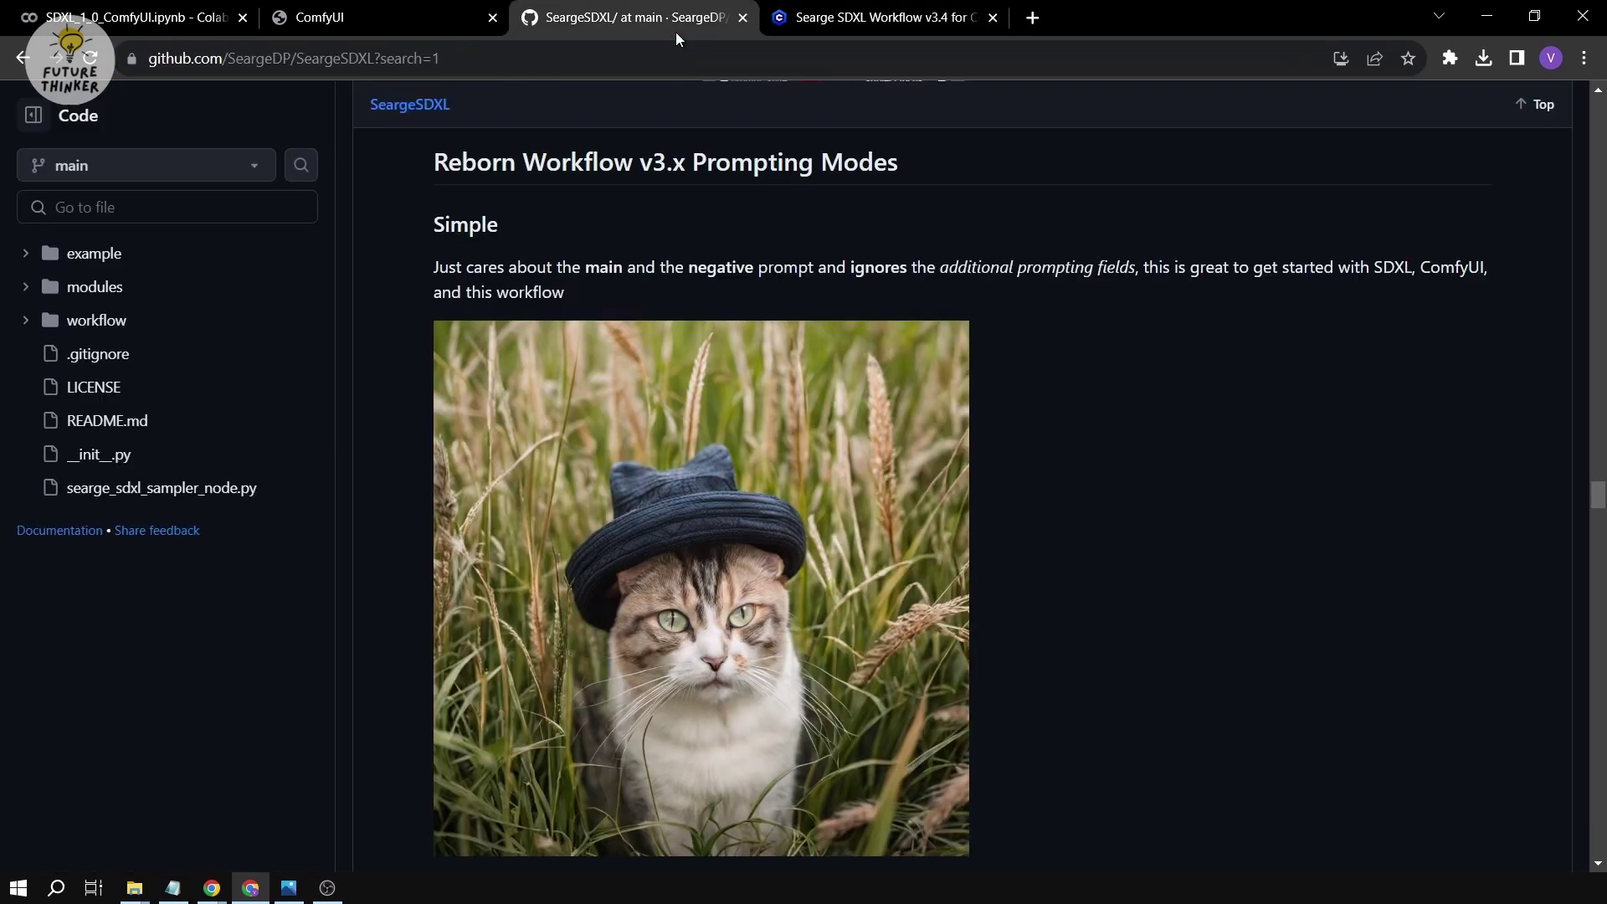
pyautogui.click(436, 59)
pyautogui.click(400, 327)
pyautogui.click(363, 16)
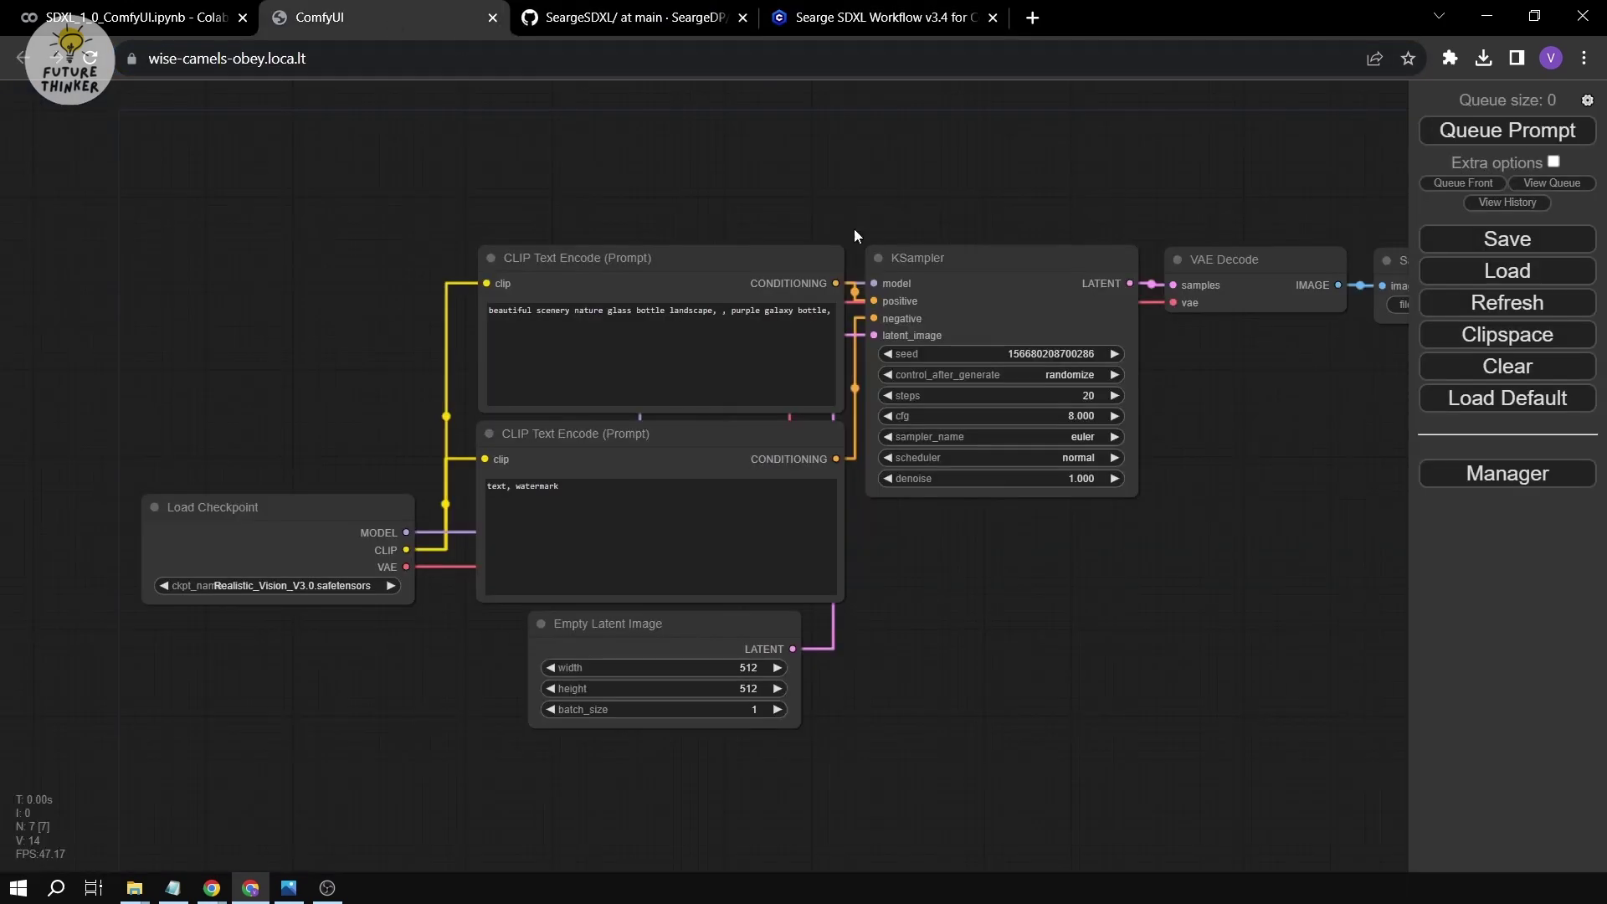
pyautogui.click(1501, 477)
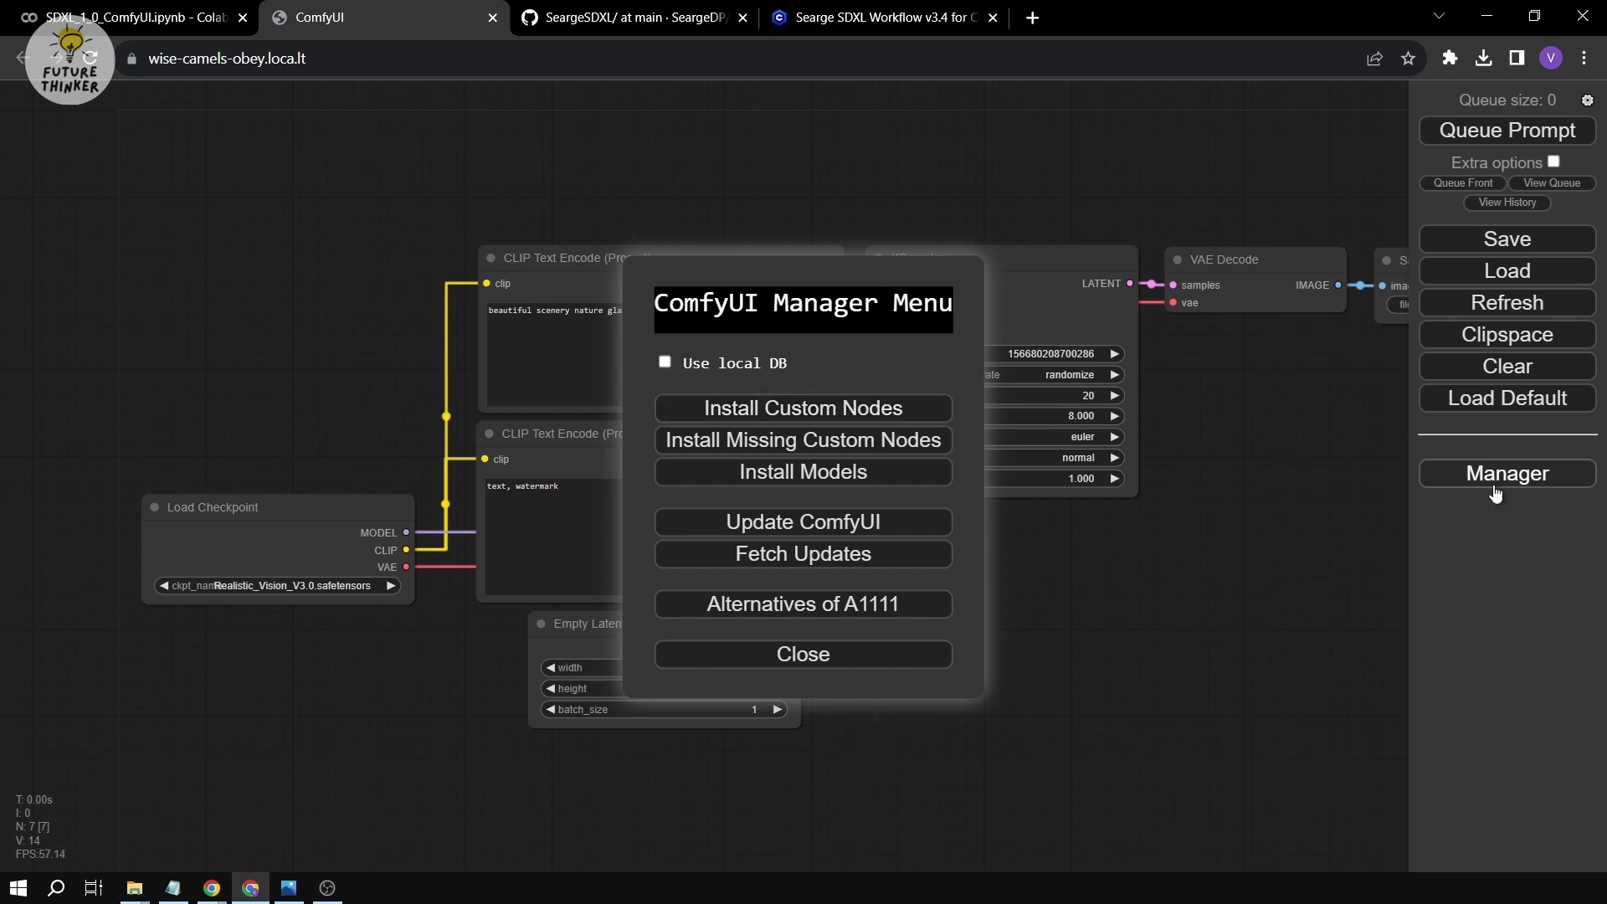
pyautogui.click(823, 409)
pyautogui.click(822, 410)
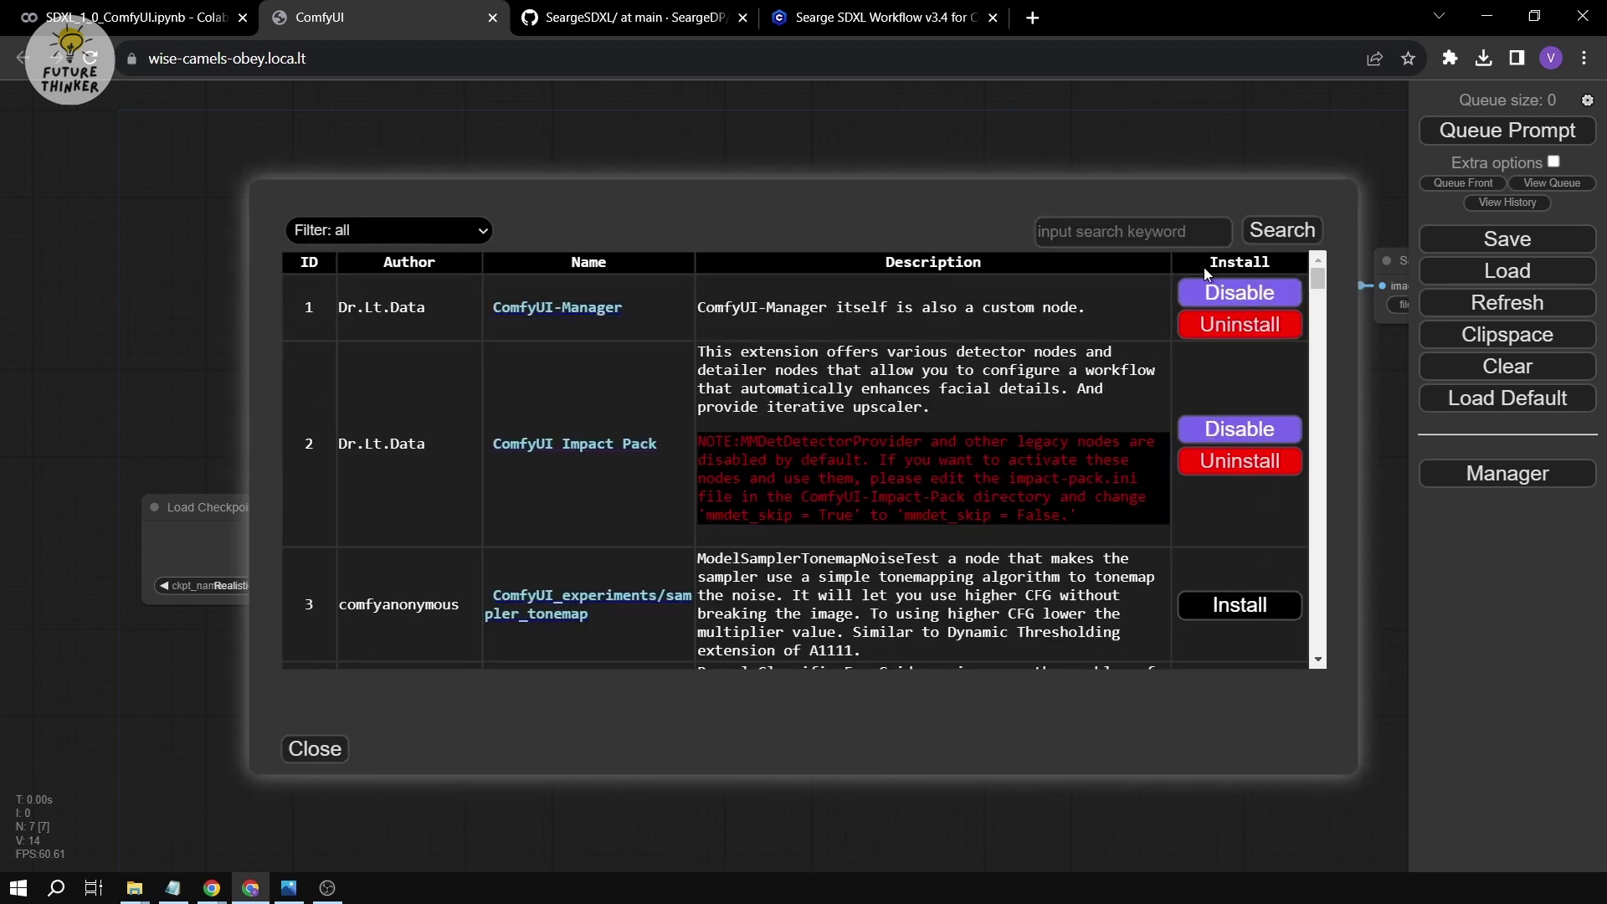
pyautogui.click(1143, 226)
pyautogui.write('searge')
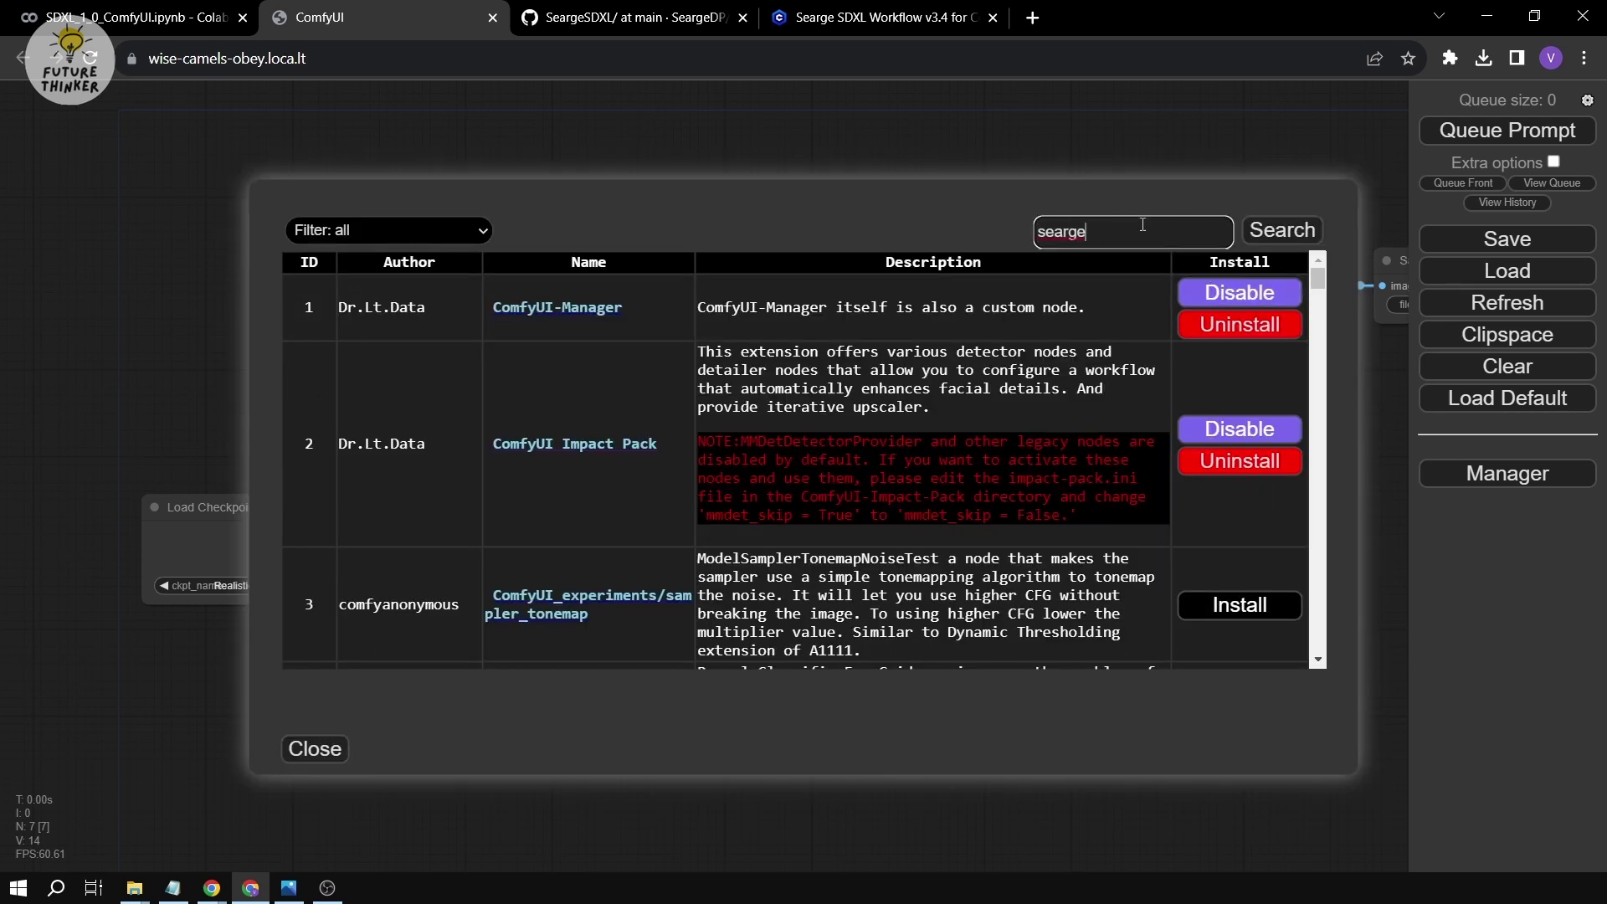
pyautogui.click(1282, 230)
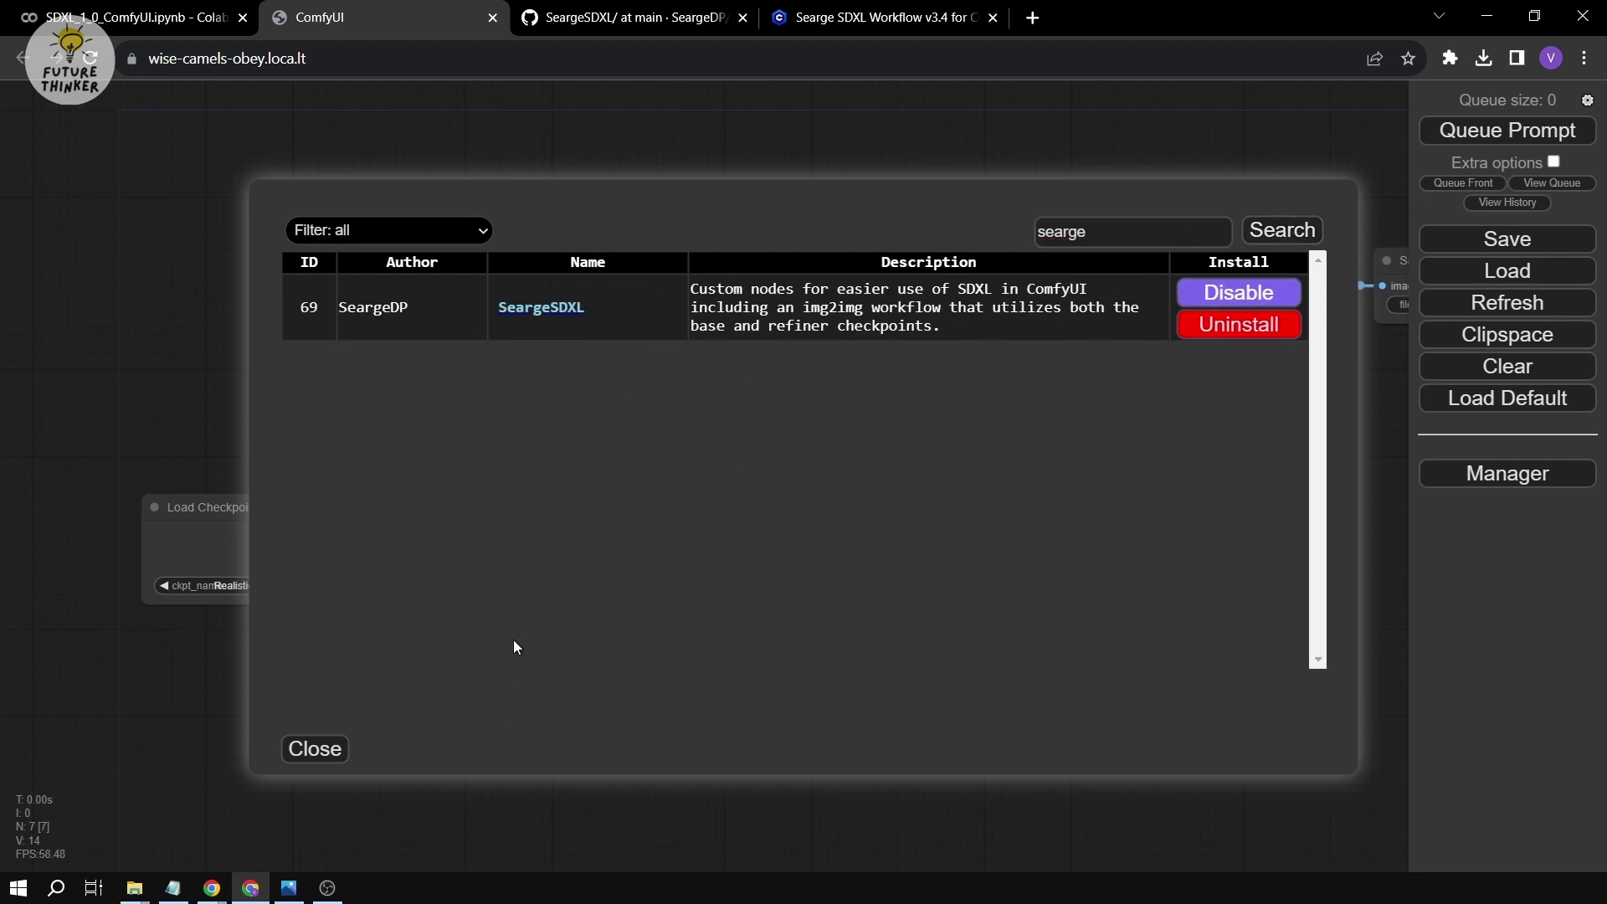
pyautogui.click(329, 760)
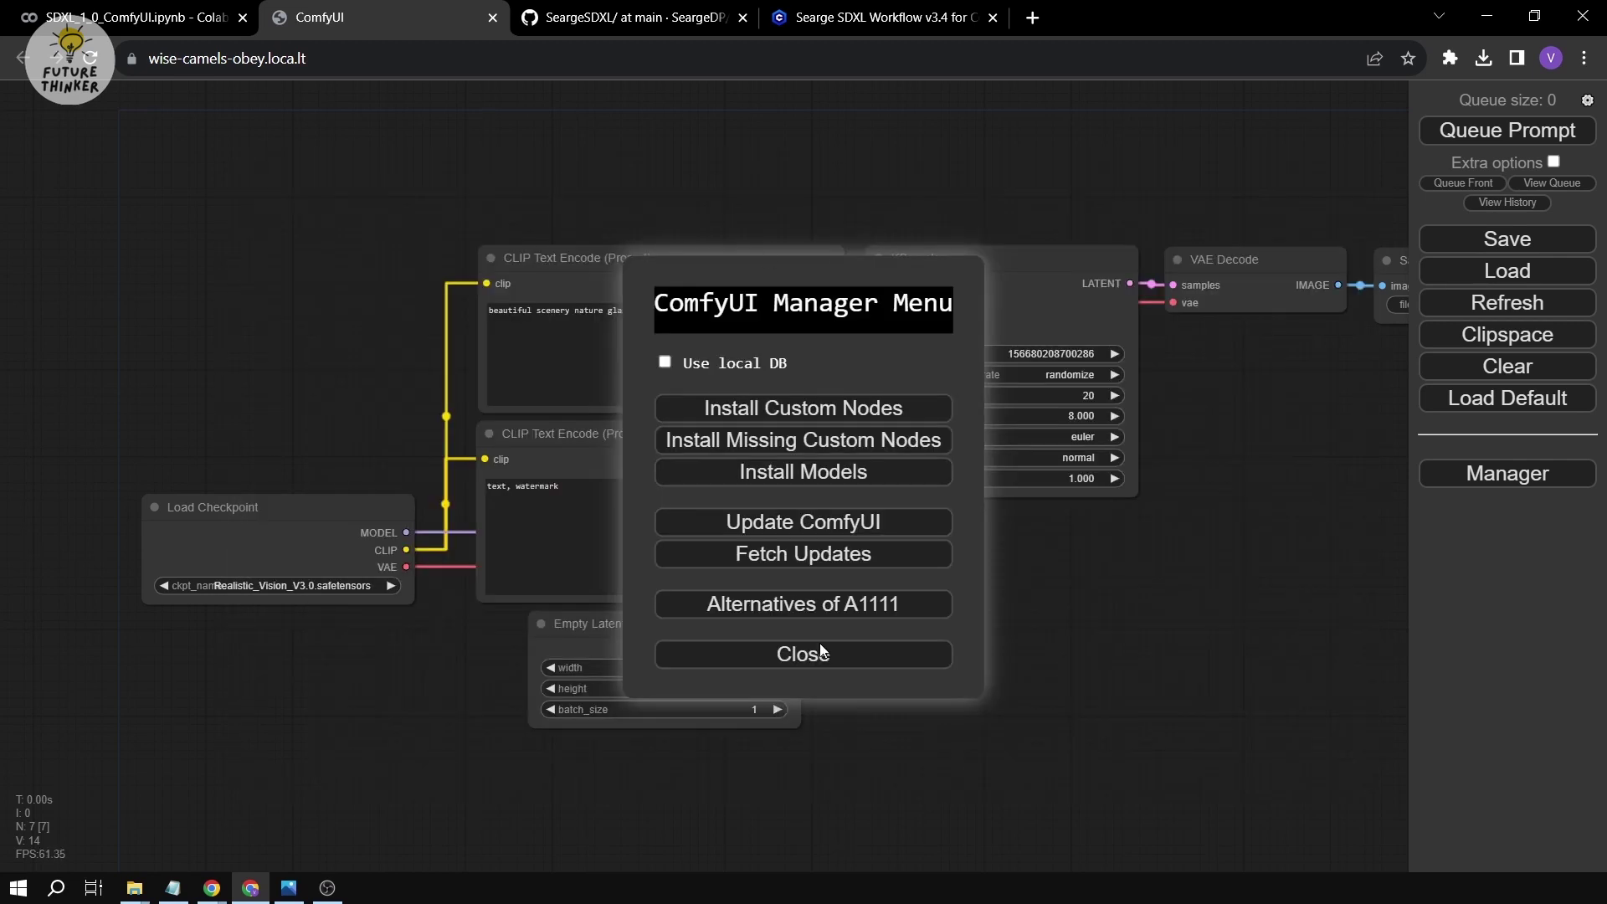
pyautogui.click(826, 660)
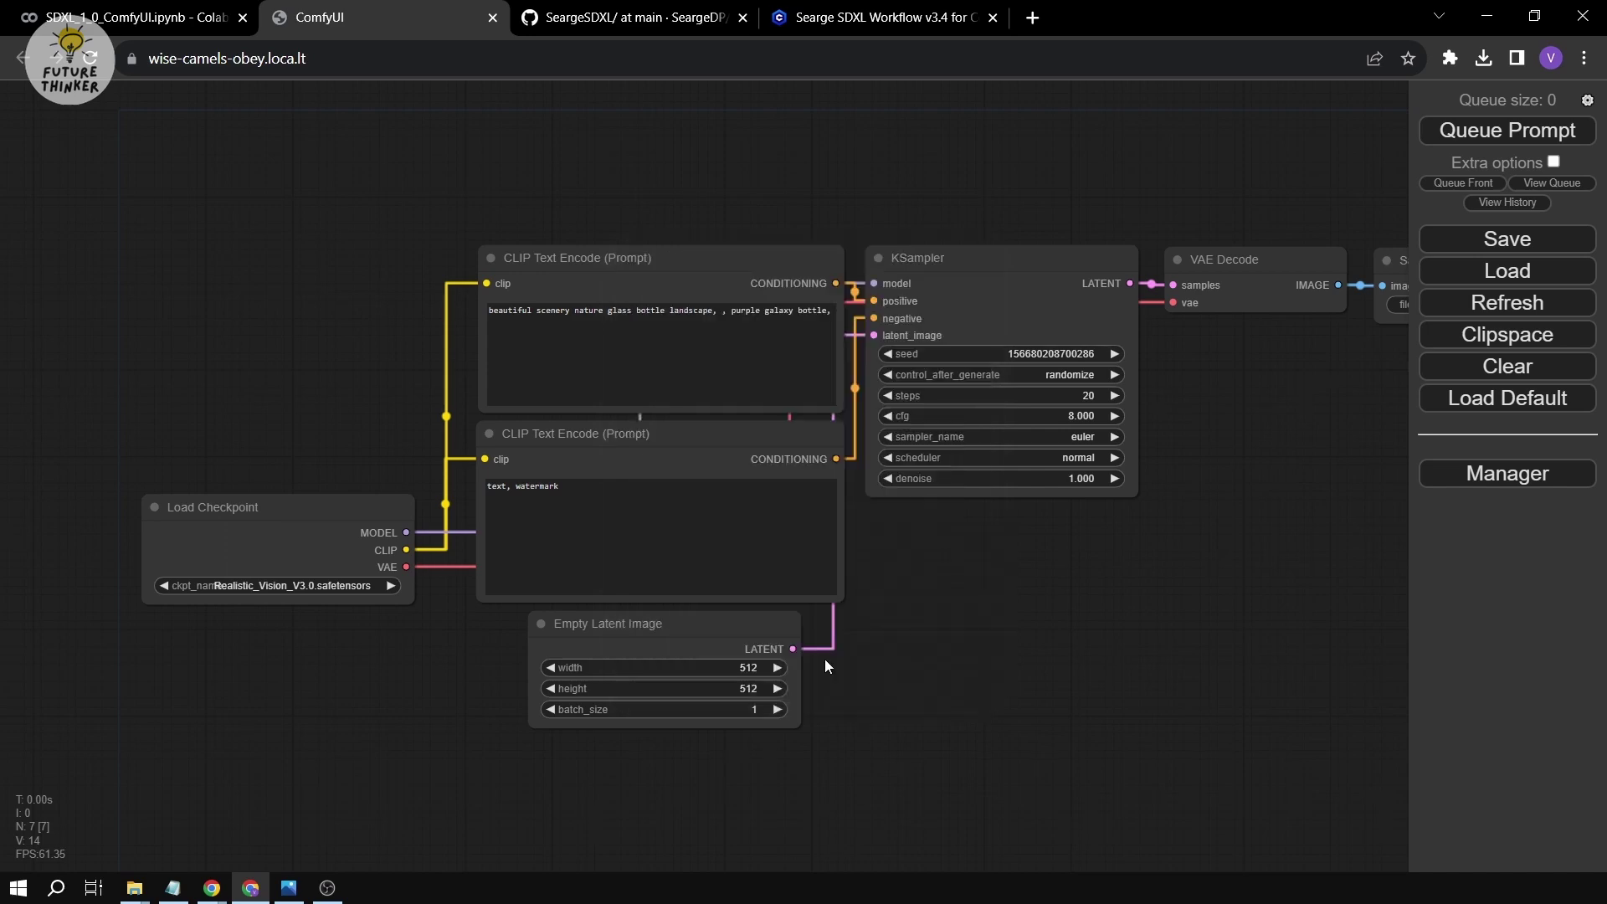
pyautogui.click(641, 14)
pyautogui.click(921, 24)
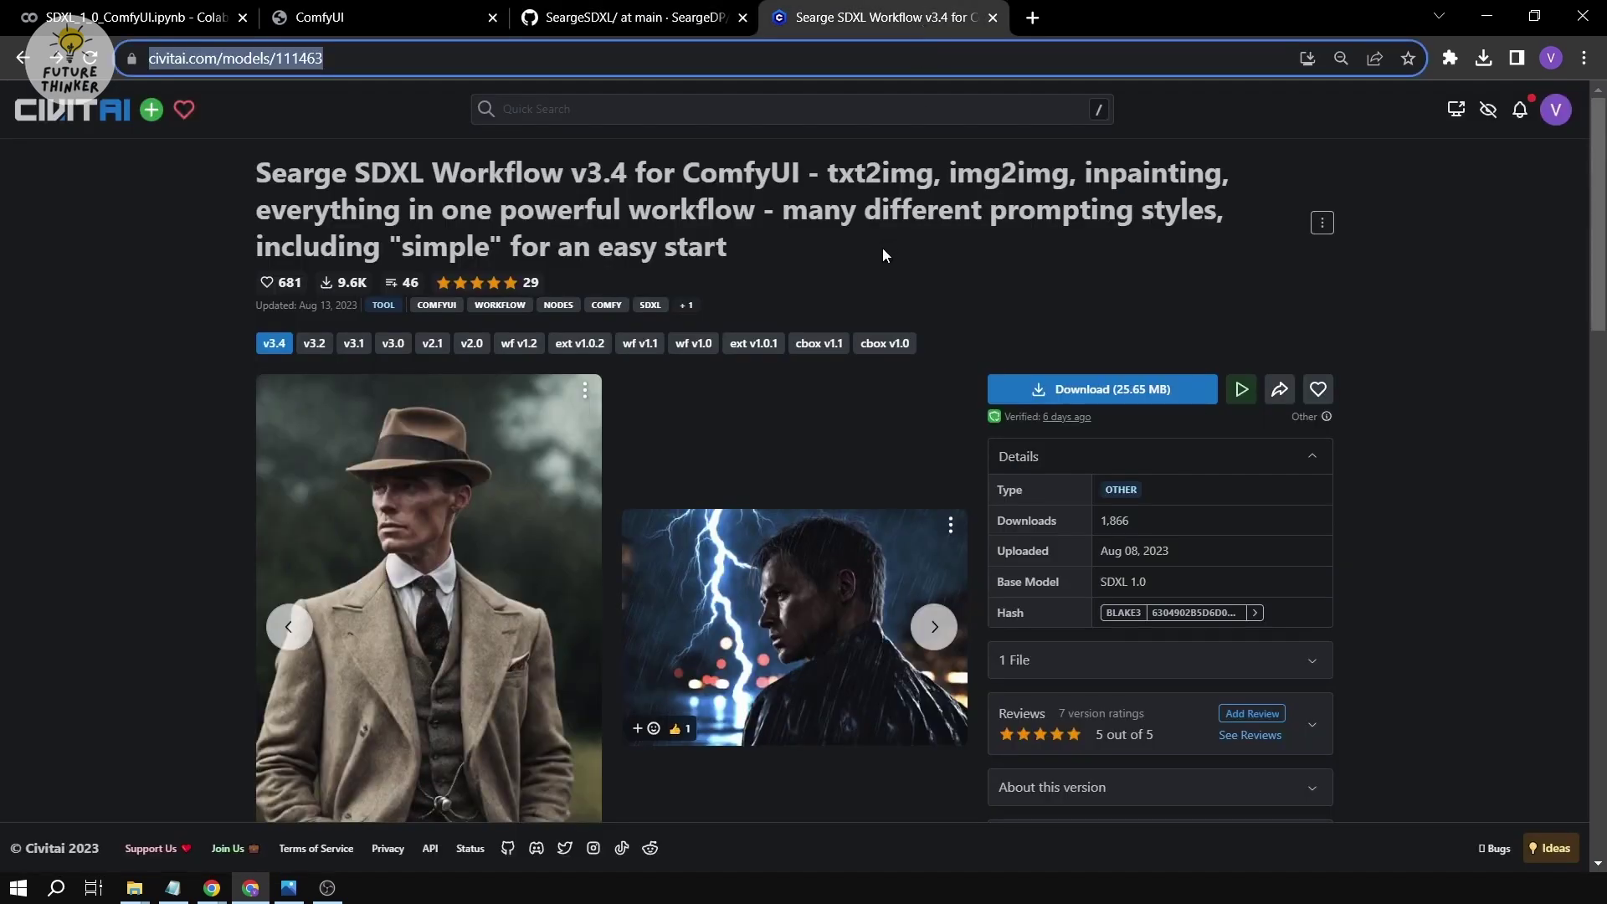
pyautogui.click(802, 239)
pyautogui.scroll(-10, 802, 241)
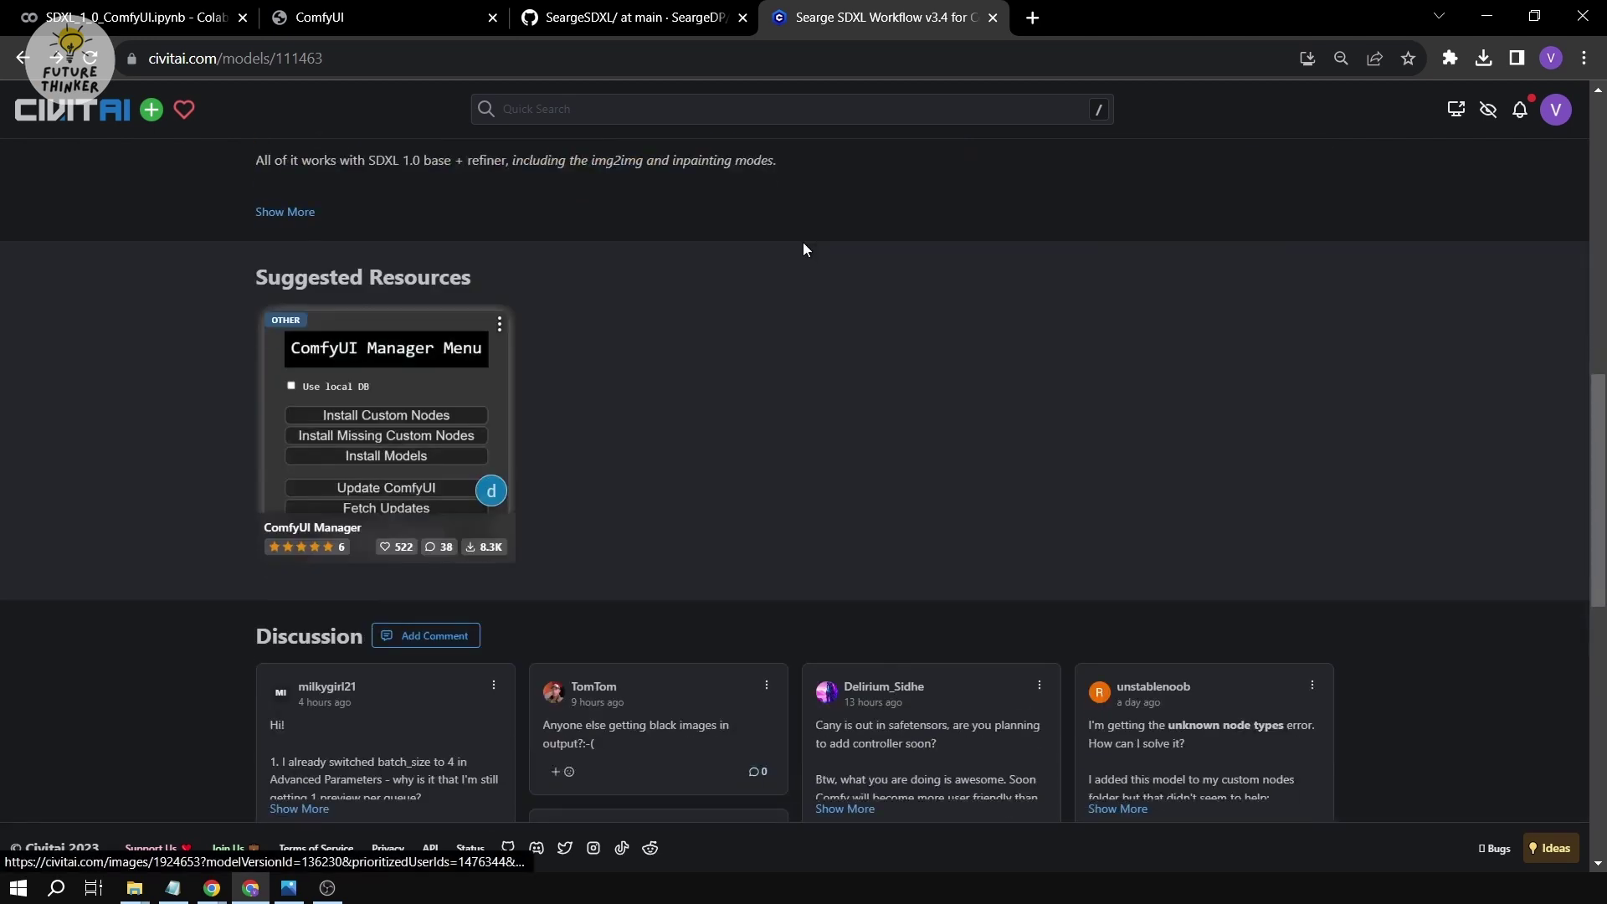
pyautogui.scroll(10, 803, 248)
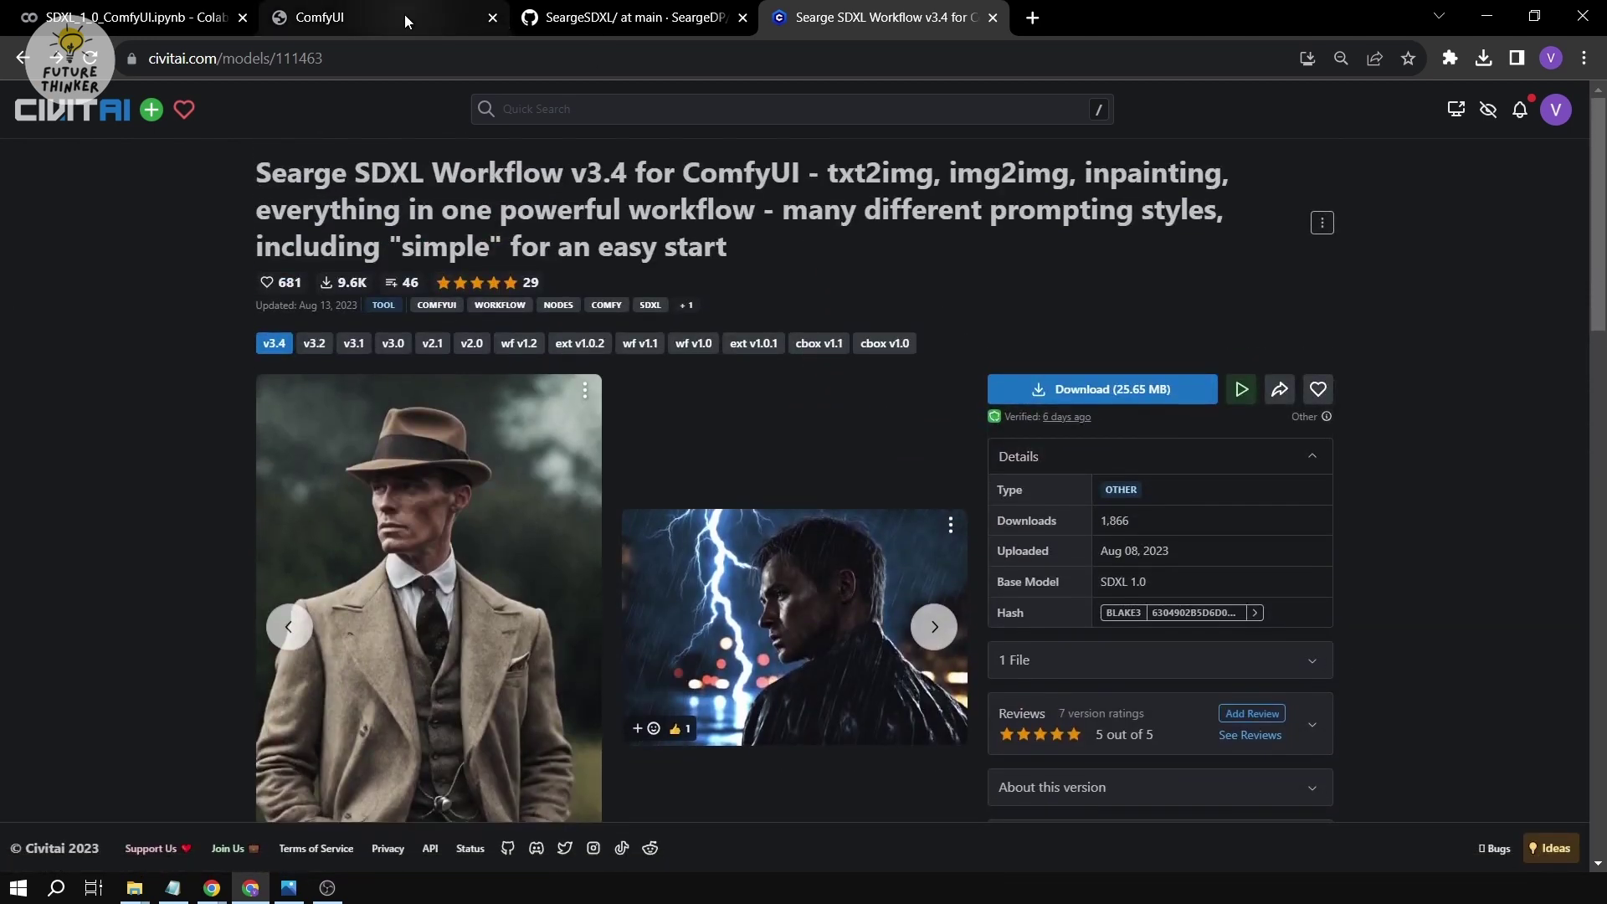
pyautogui.click(404, 14)
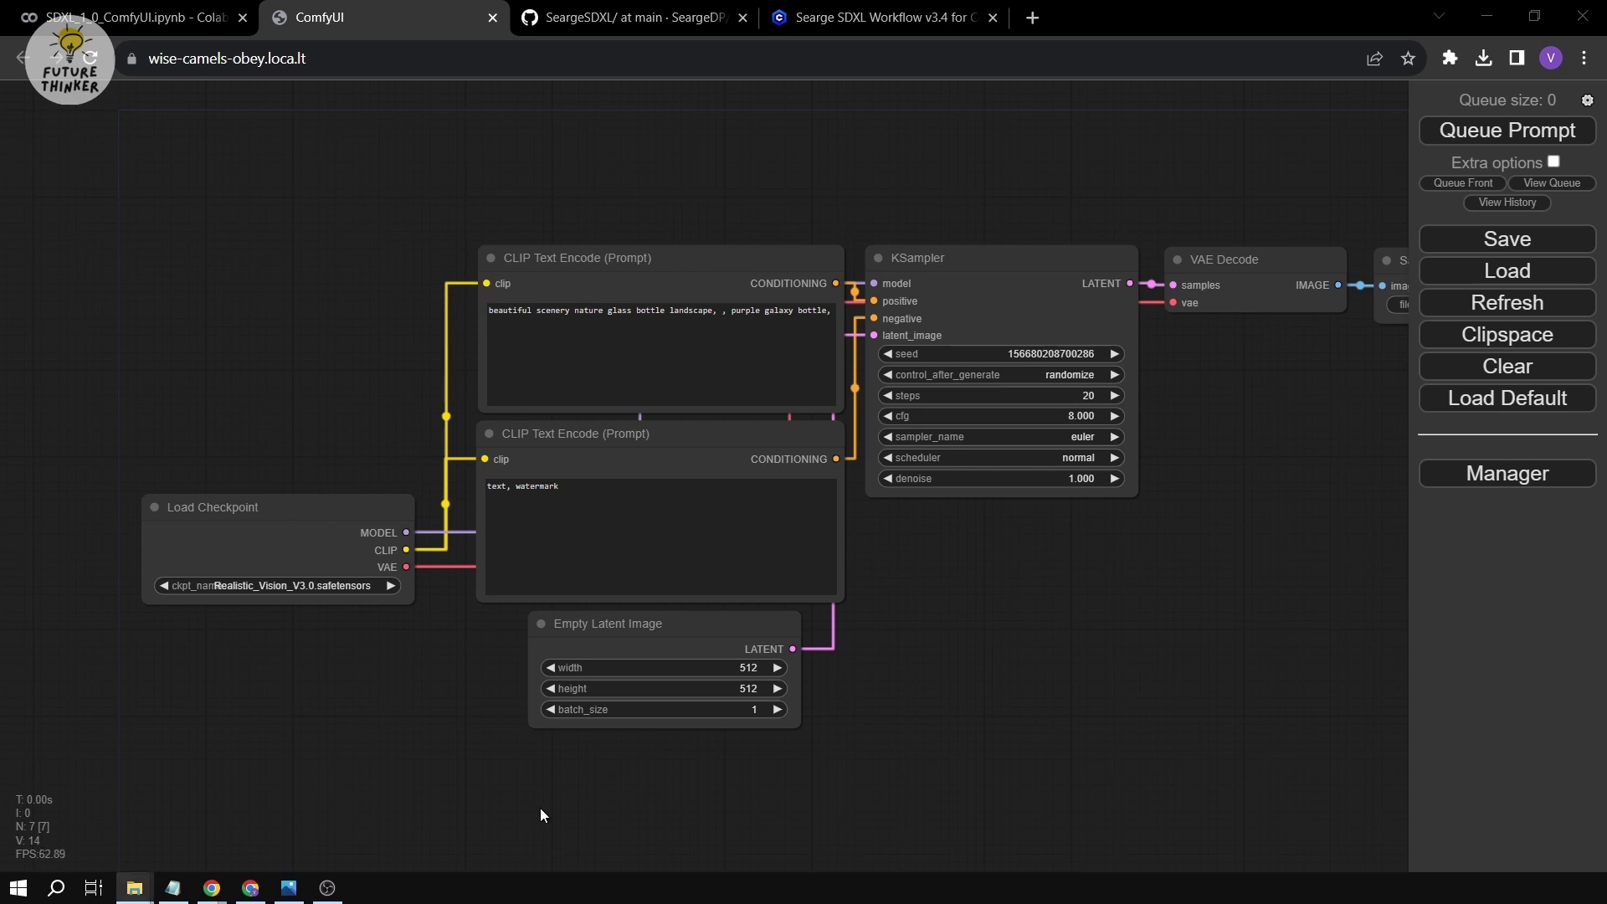
# Load the Searge SDXL v3.4 workflow into the graph and survey its lower node groups.
pyautogui.moveTo(1163, 889); pyautogui.dragTo(1001, 671)
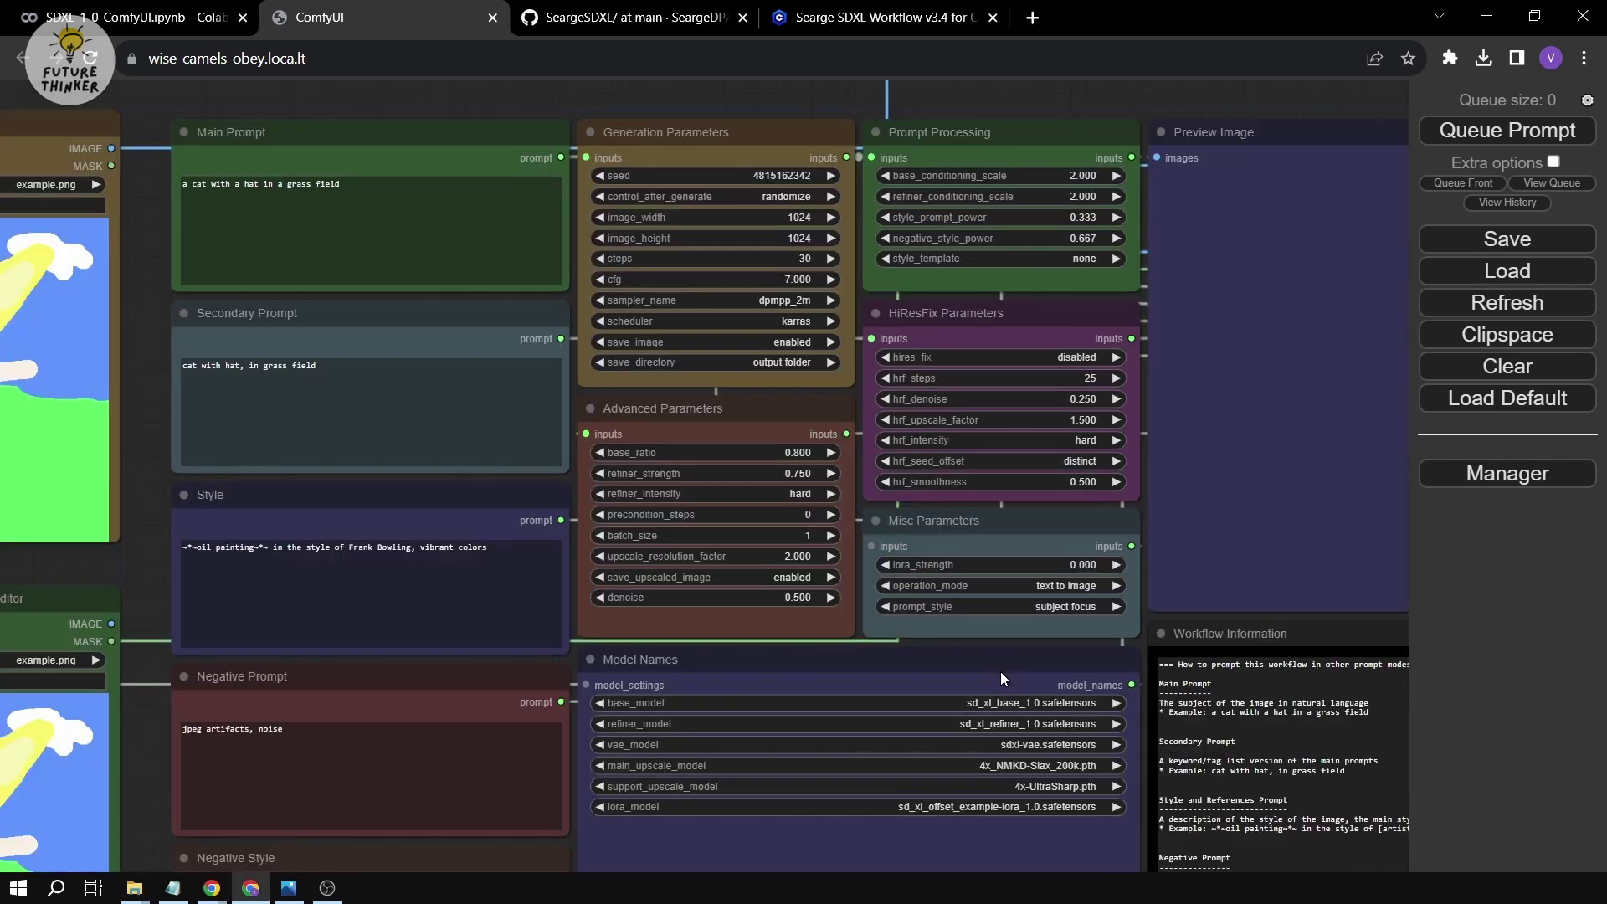
pyautogui.scroll(-10, 1001, 672)
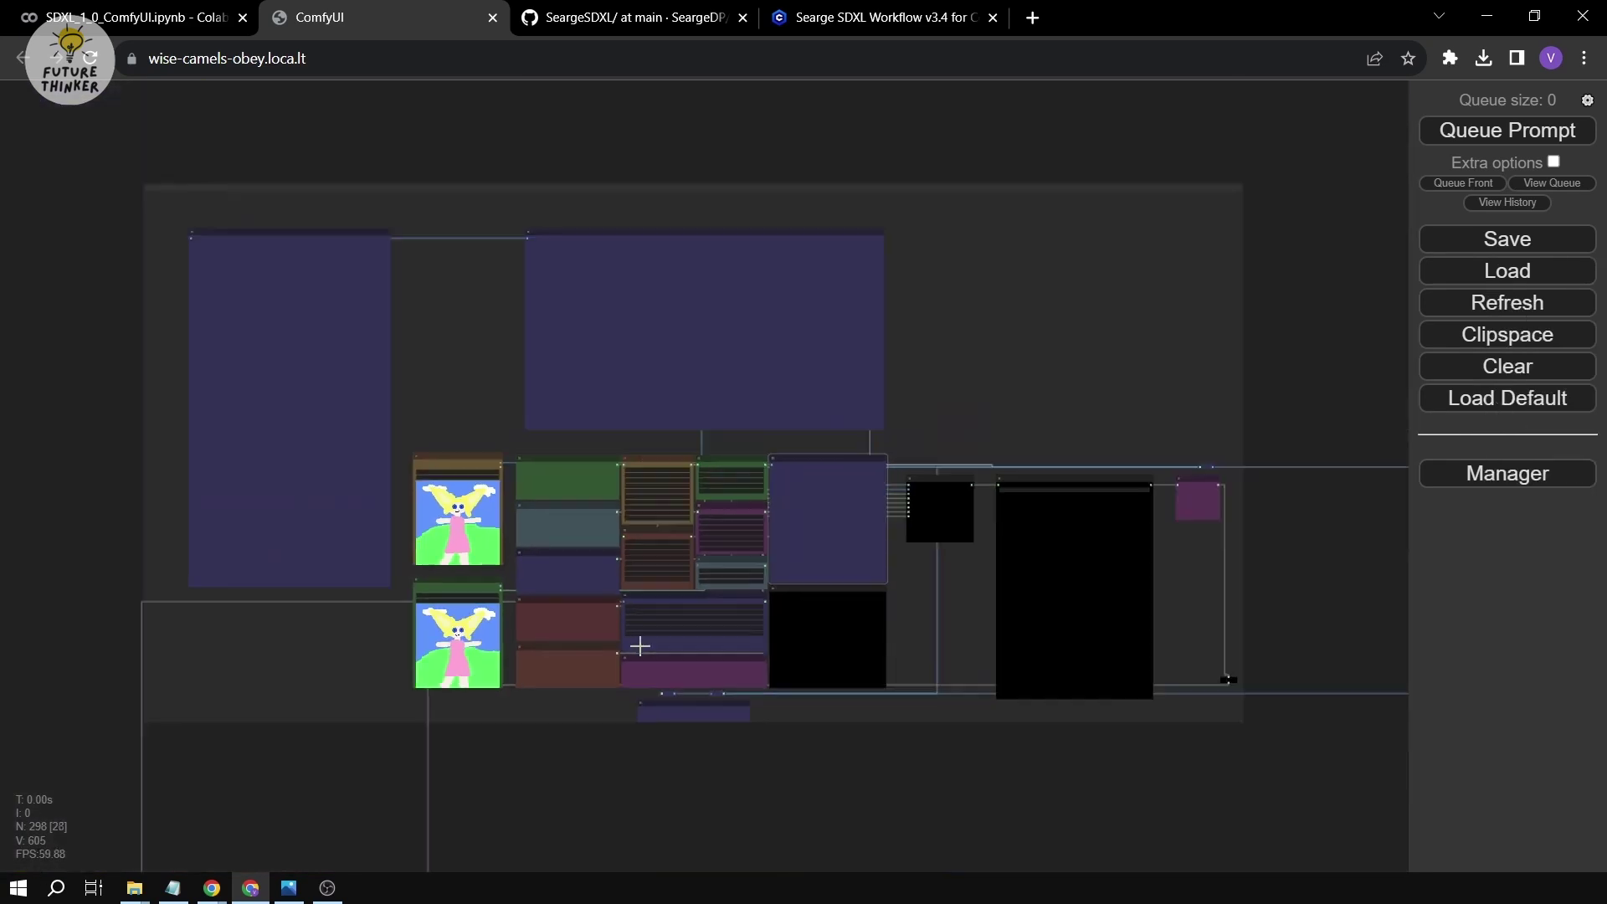
pyautogui.moveTo(660, 720); pyautogui.dragTo(625, 412)
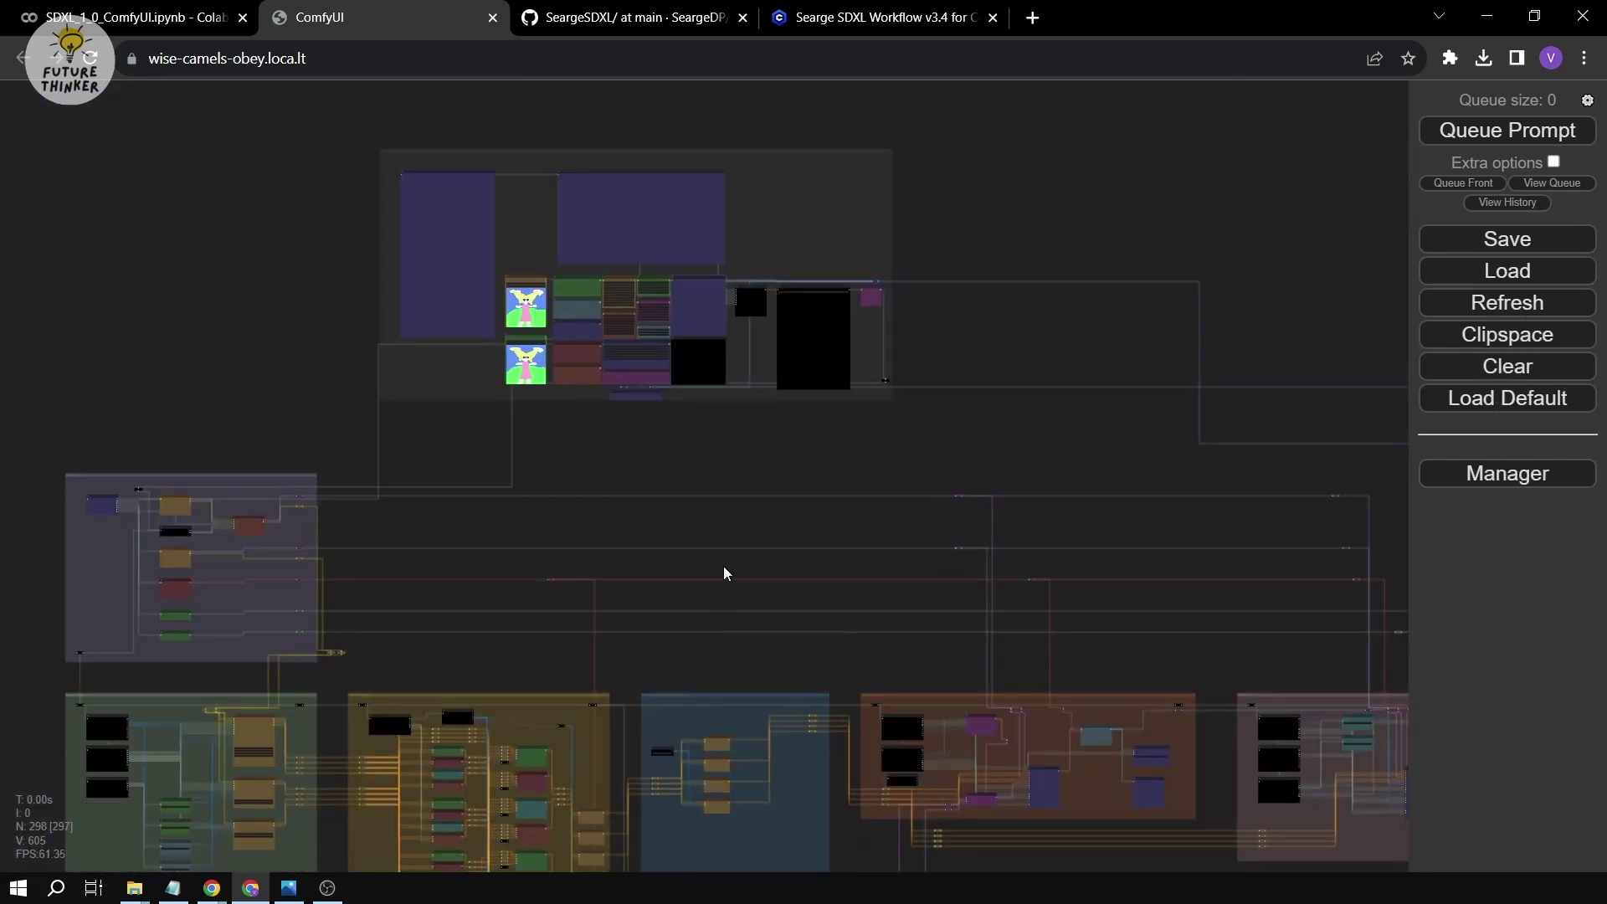
pyautogui.moveTo(724, 571); pyautogui.dragTo(681, 416)
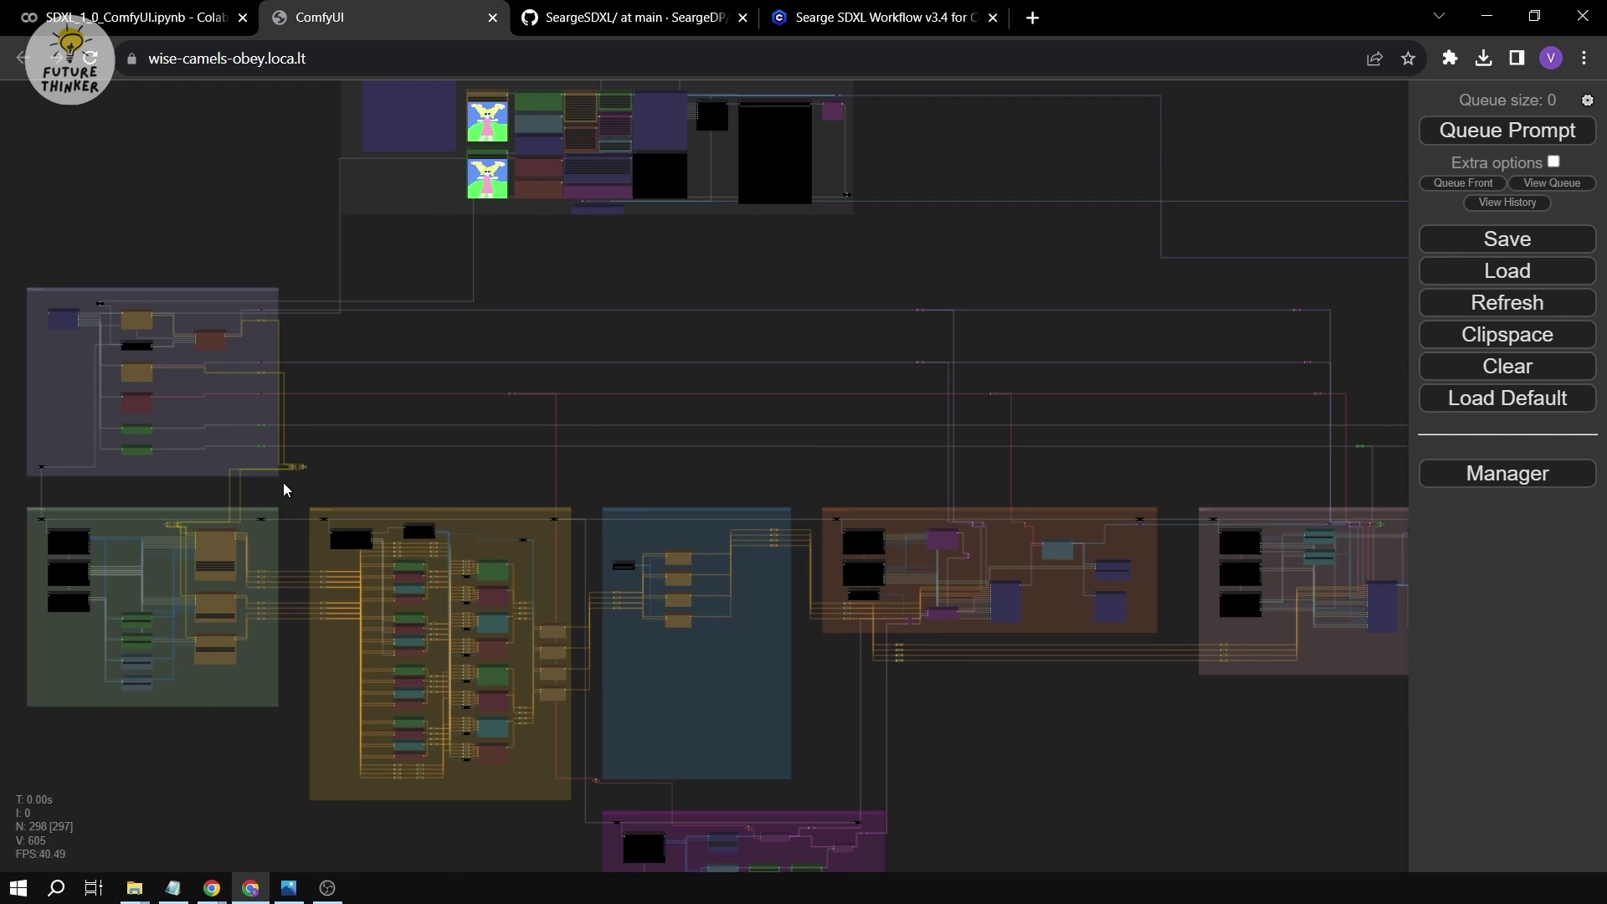
pyautogui.moveTo(285, 490); pyautogui.dragTo(373, 466)
pyautogui.scroll(6, 495, 470)
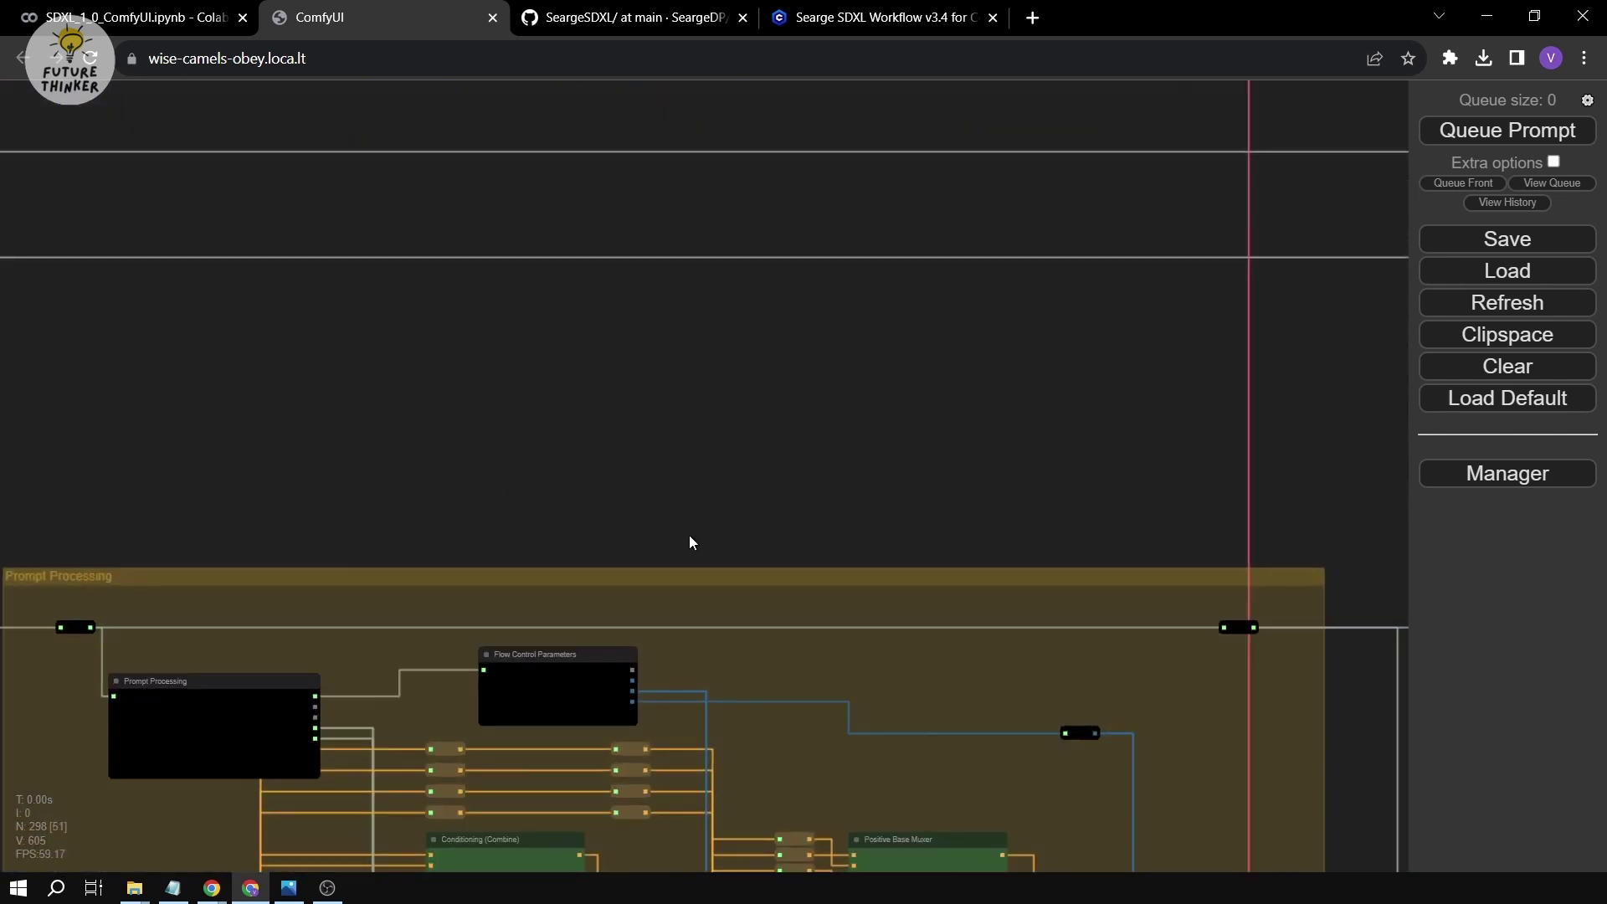
# Pan across the Prompt Processing group's conditioning, muxer and Primary Prompt Encoder nodes.
pyautogui.moveTo(690, 543); pyautogui.dragTo(691, 152)
pyautogui.scroll(6, 600, 425)
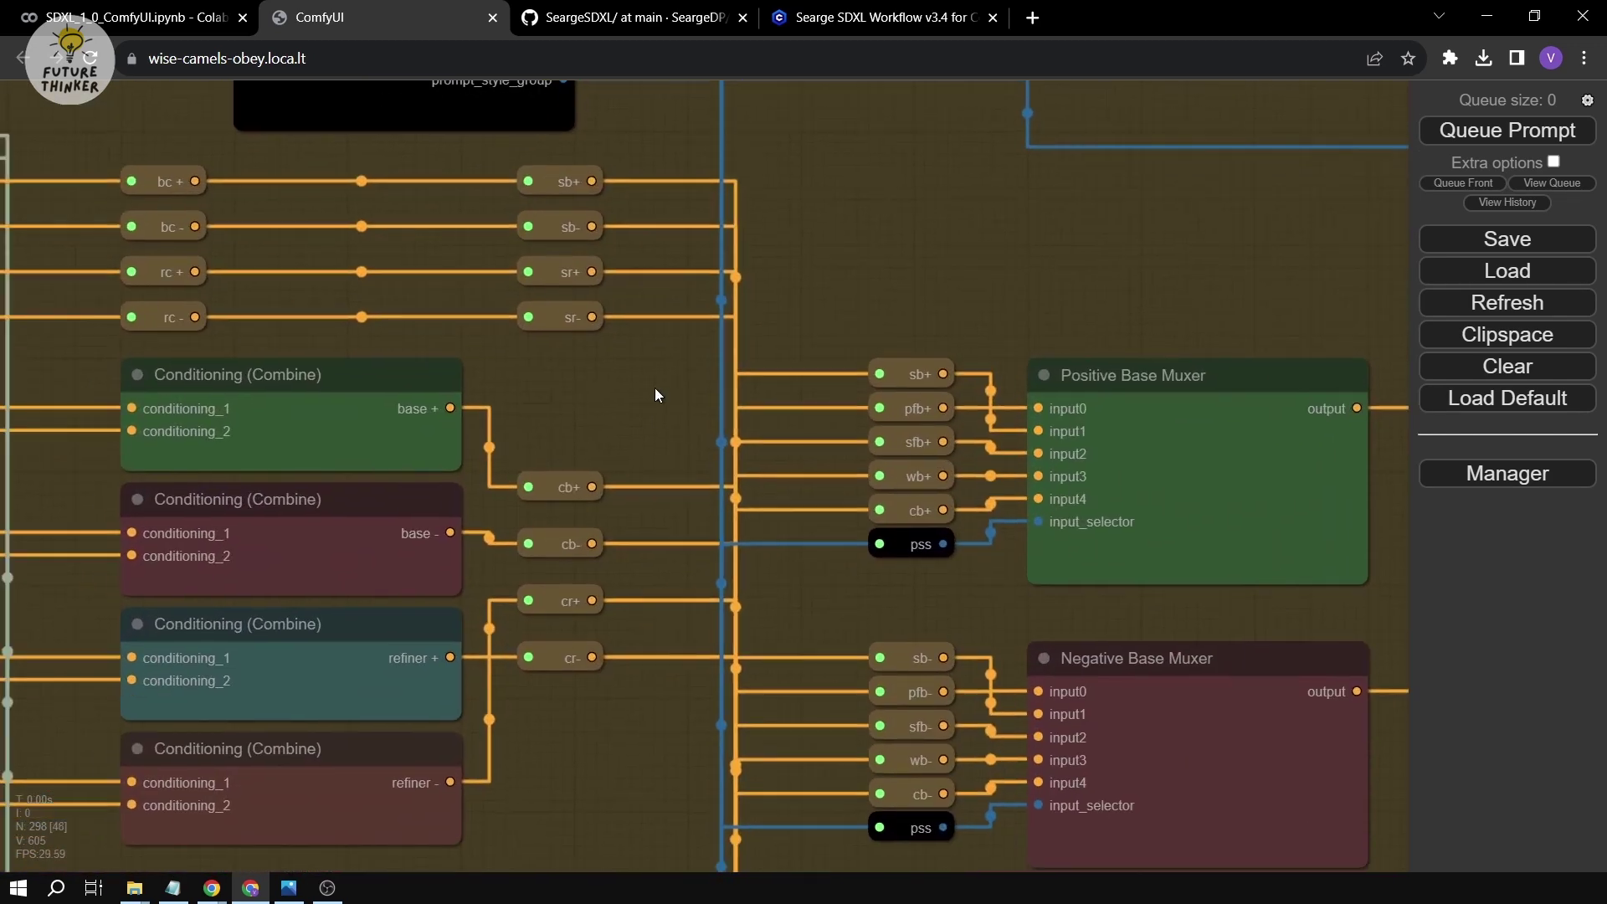
pyautogui.moveTo(655, 390); pyautogui.dragTo(1331, 477)
pyautogui.moveTo(247, 361); pyautogui.dragTo(860, 685)
pyautogui.moveTo(596, 485); pyautogui.dragTo(1140, 478)
pyautogui.moveTo(476, 458); pyautogui.dragTo(1104, 456)
pyautogui.scroll(-8, 344, 447)
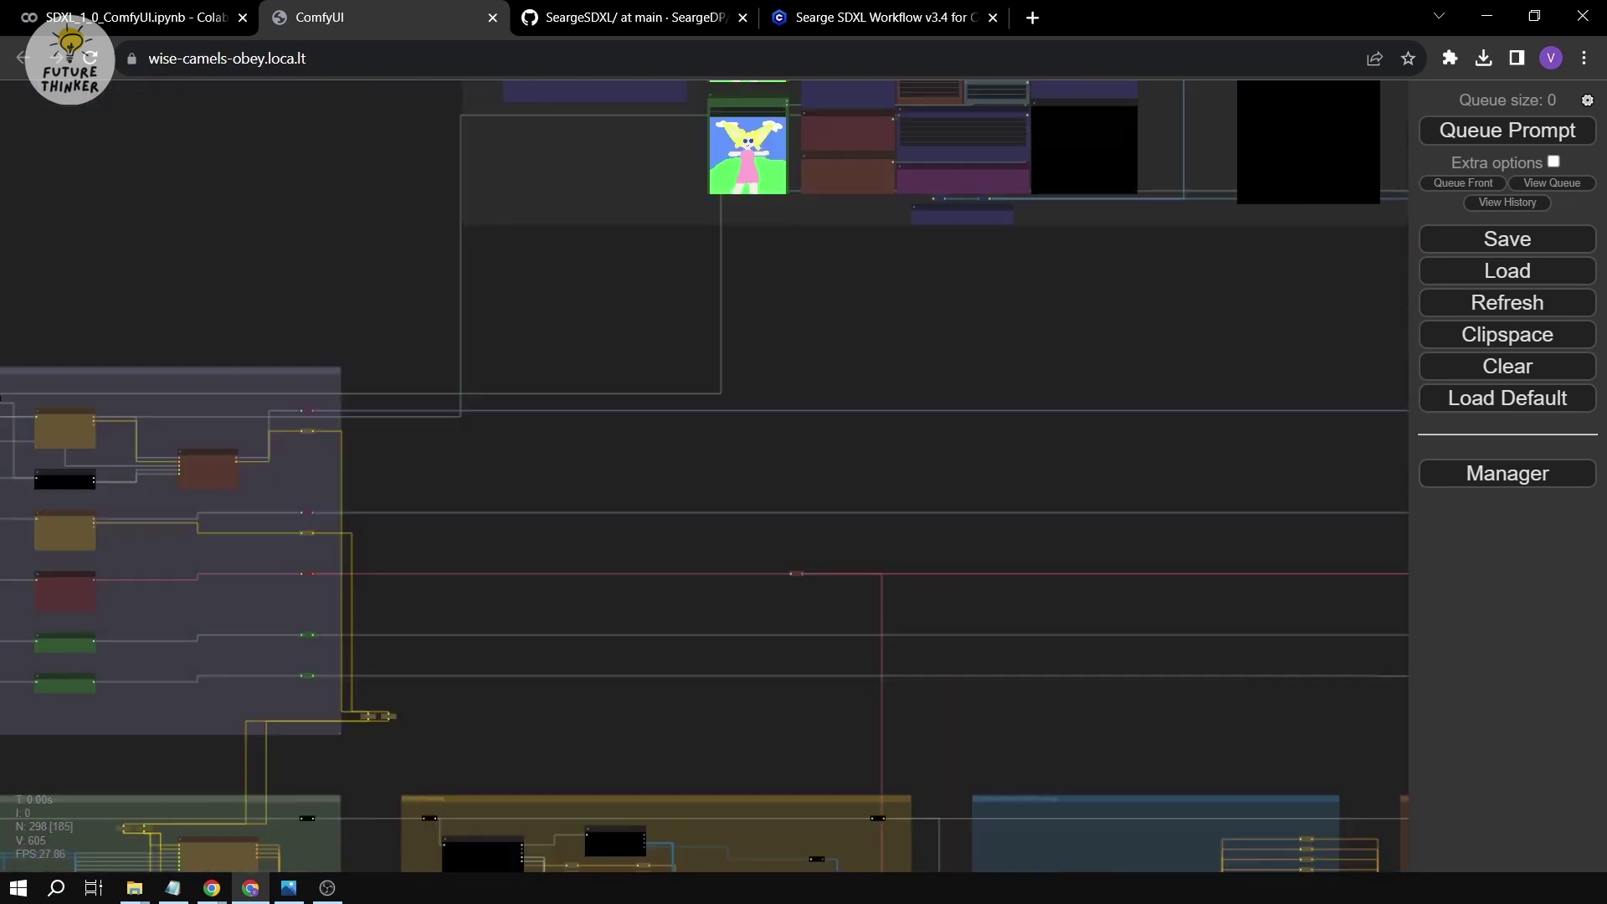
# Return to the Source Image and prompt input nodes and inspect the Secondary Prompt node.
pyautogui.moveTo(740, 326); pyautogui.dragTo(449, 750)
pyautogui.scroll(6, 465, 739)
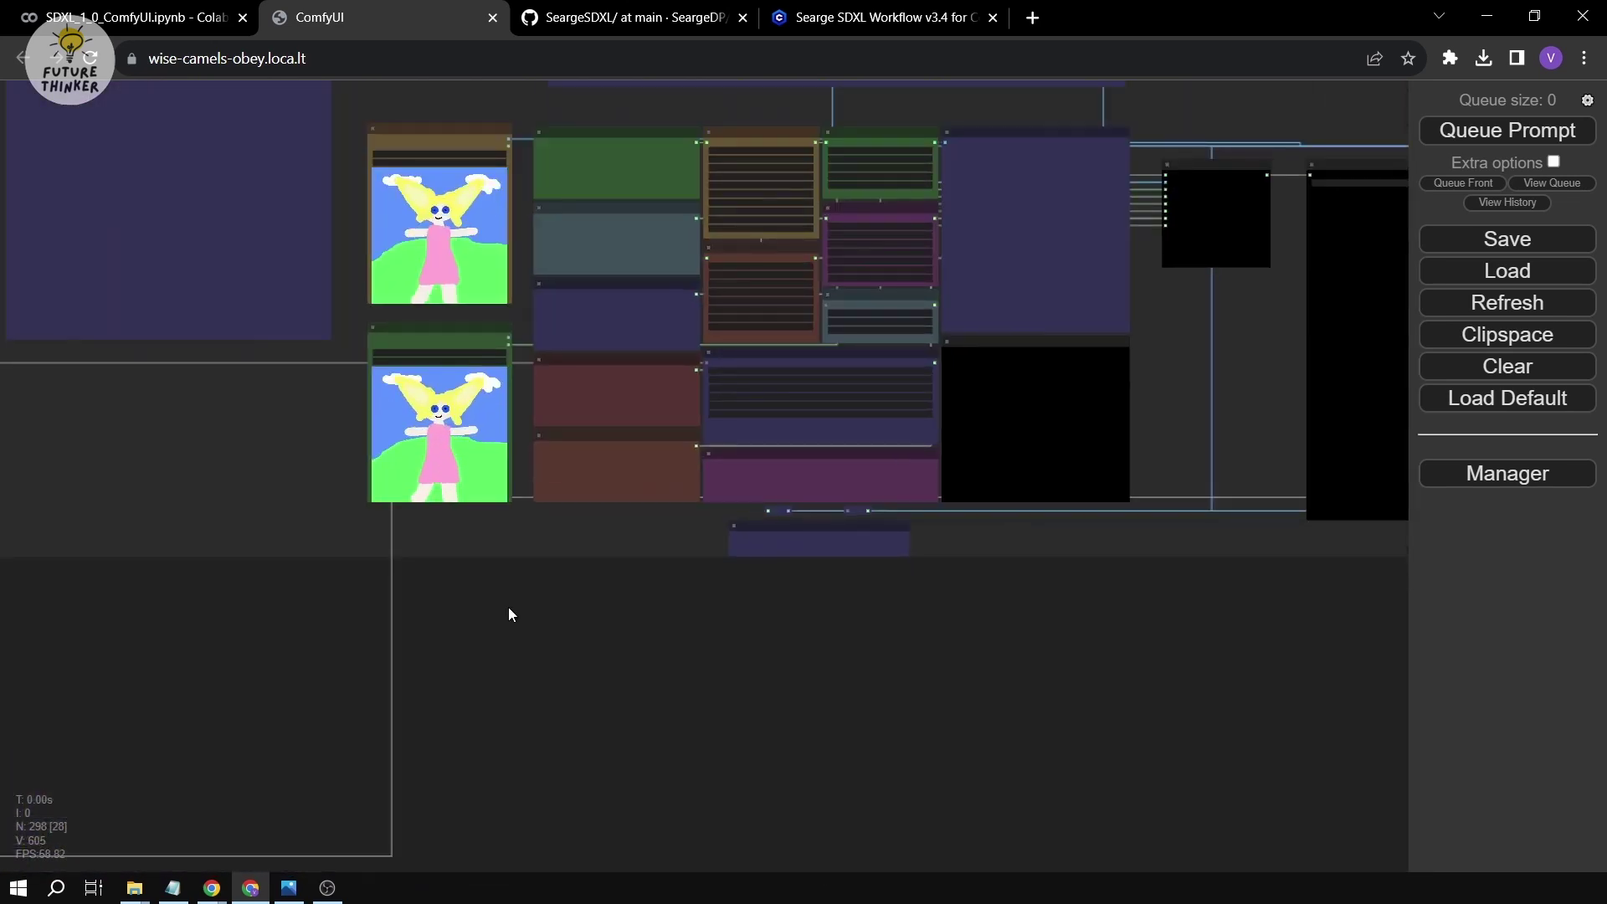
pyautogui.moveTo(536, 566); pyautogui.dragTo(473, 753)
pyautogui.scroll(6, 459, 777)
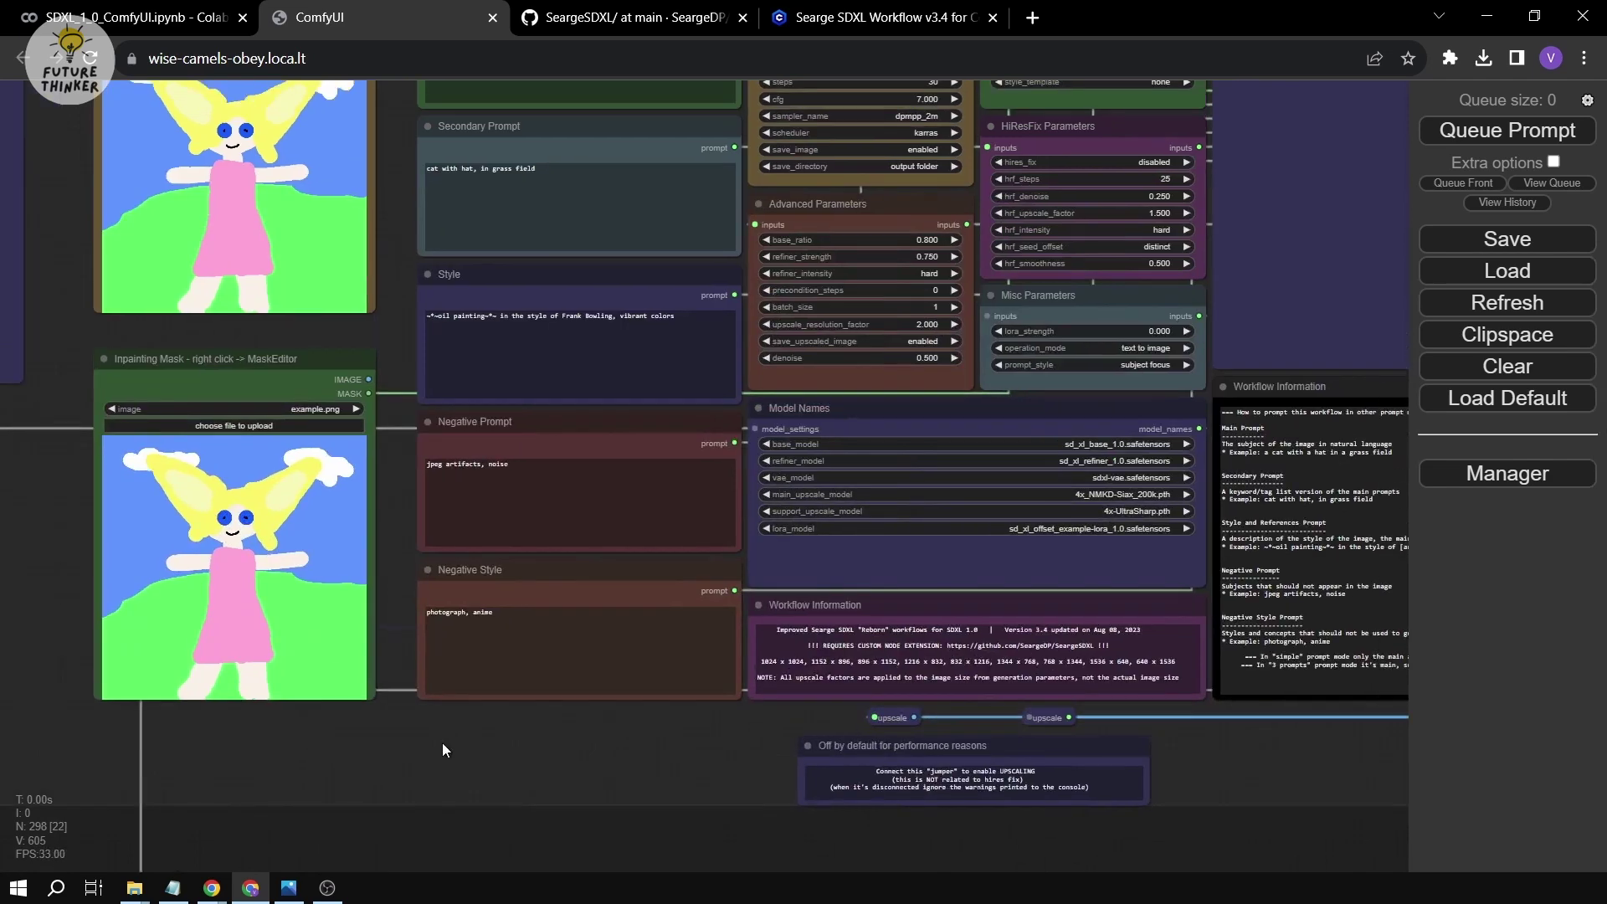
pyautogui.scroll(-2, 343, 810)
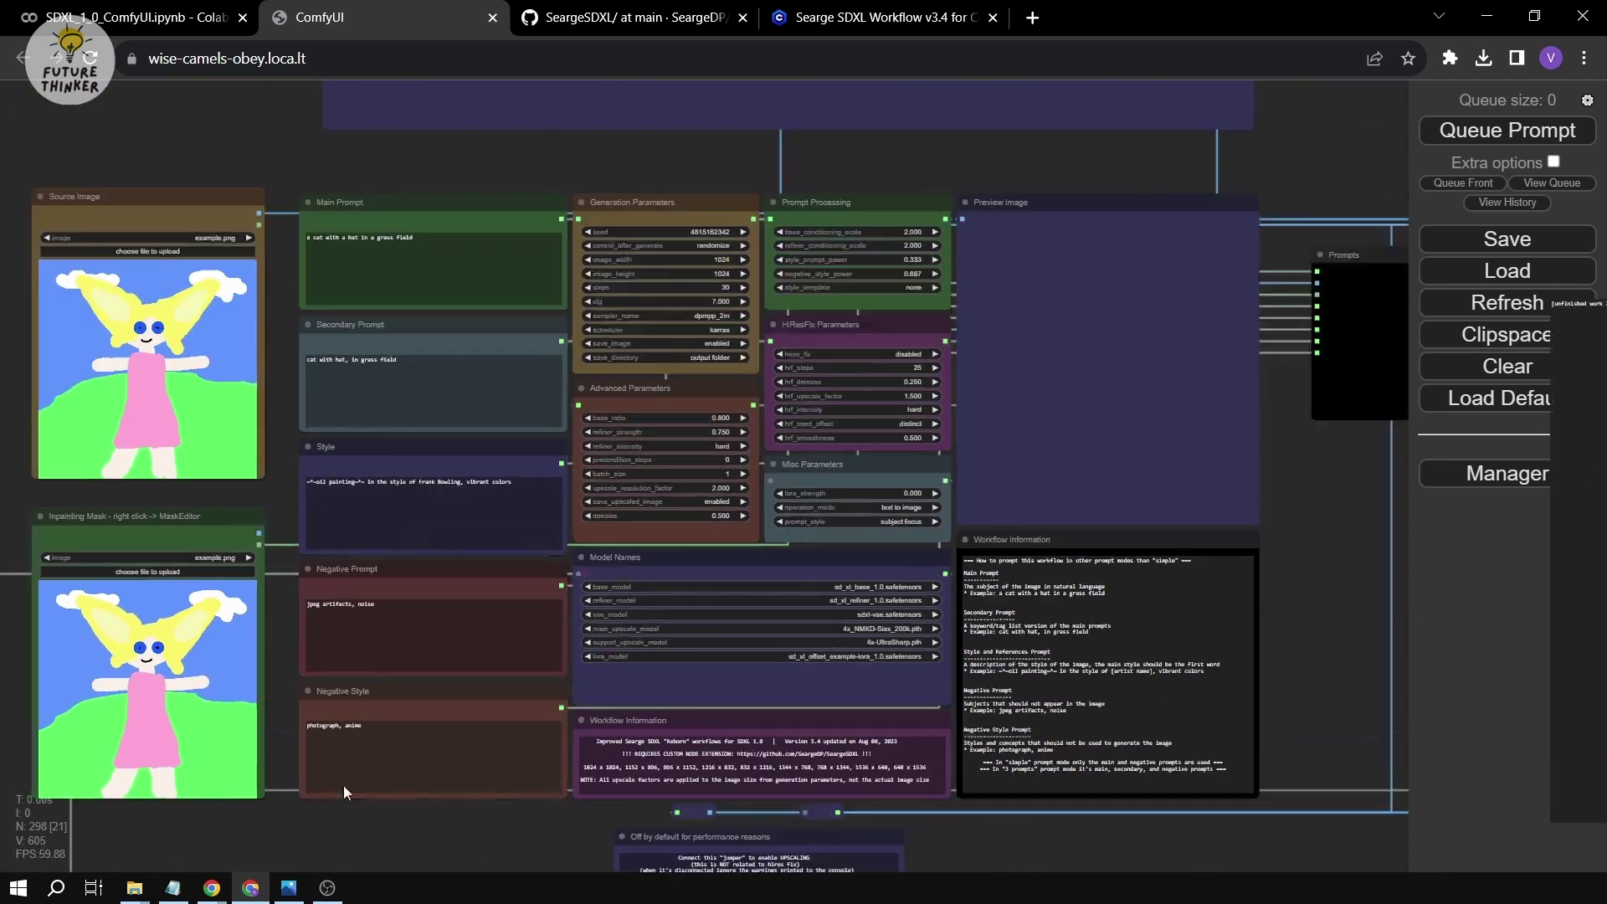
pyautogui.moveTo(253, 495); pyautogui.dragTo(267, 500)
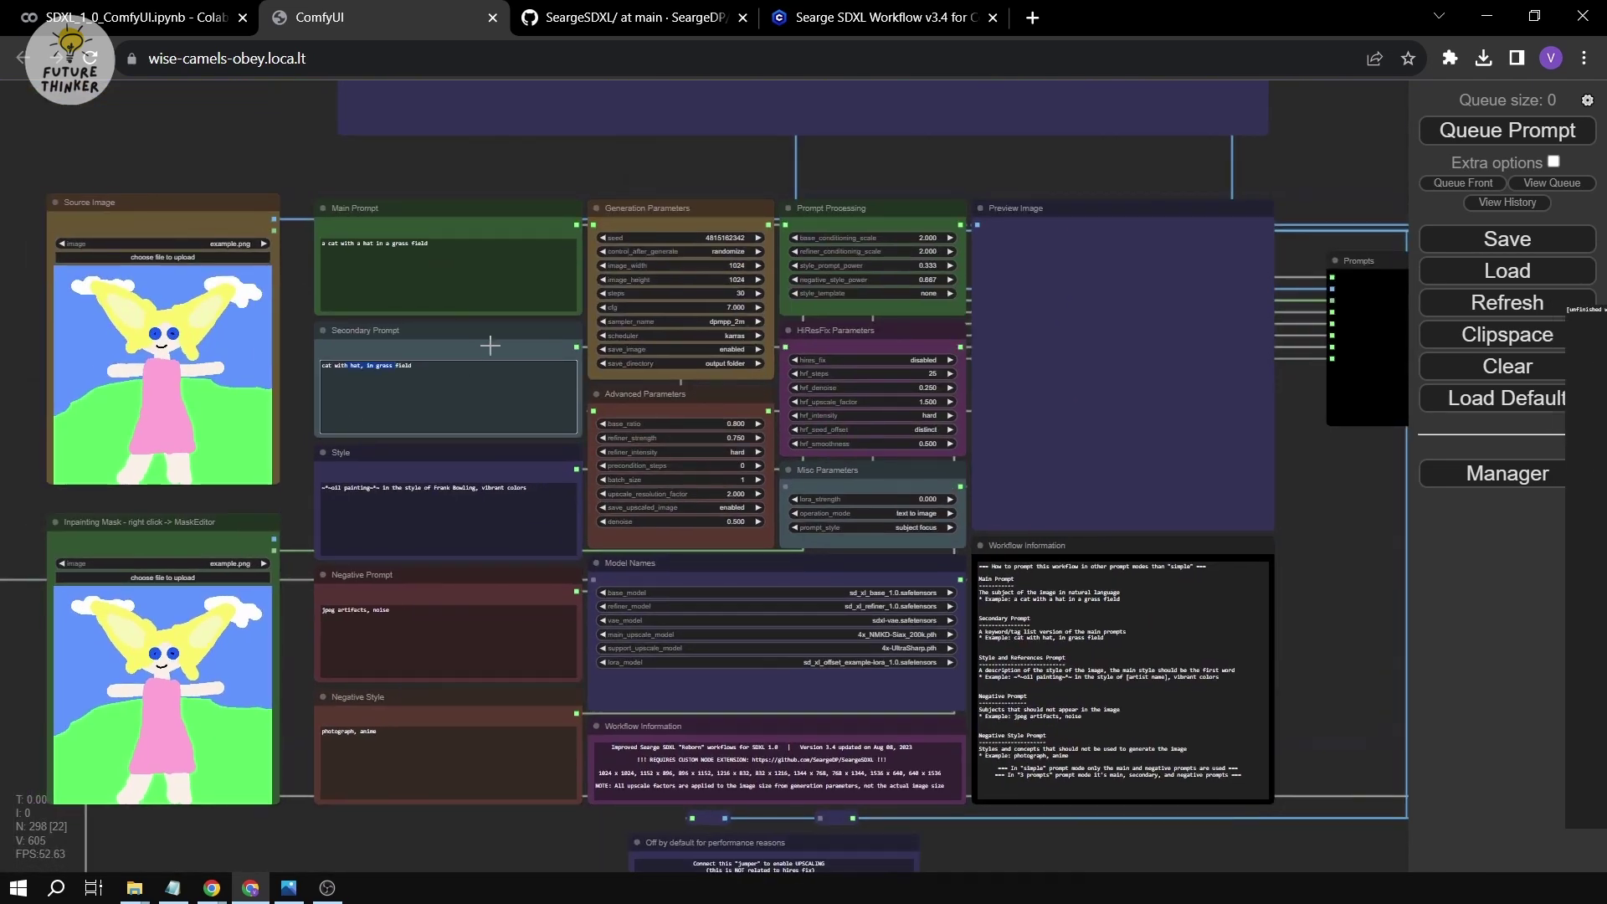
pyautogui.click(462, 347)
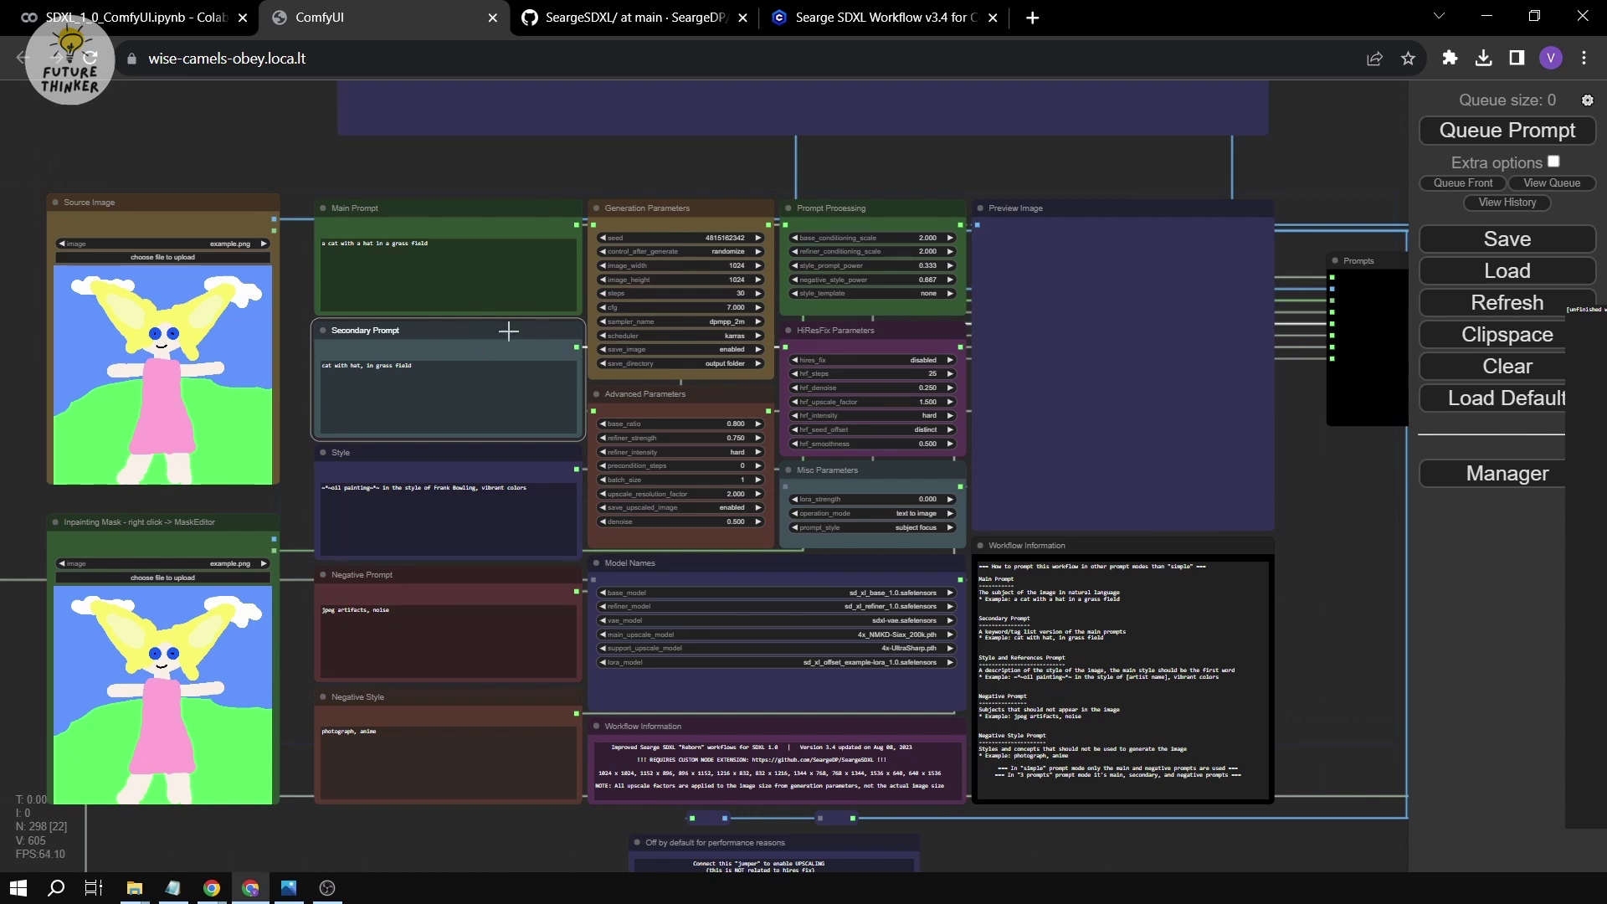
pyautogui.click(635, 171)
pyautogui.scroll(1, 631, 171)
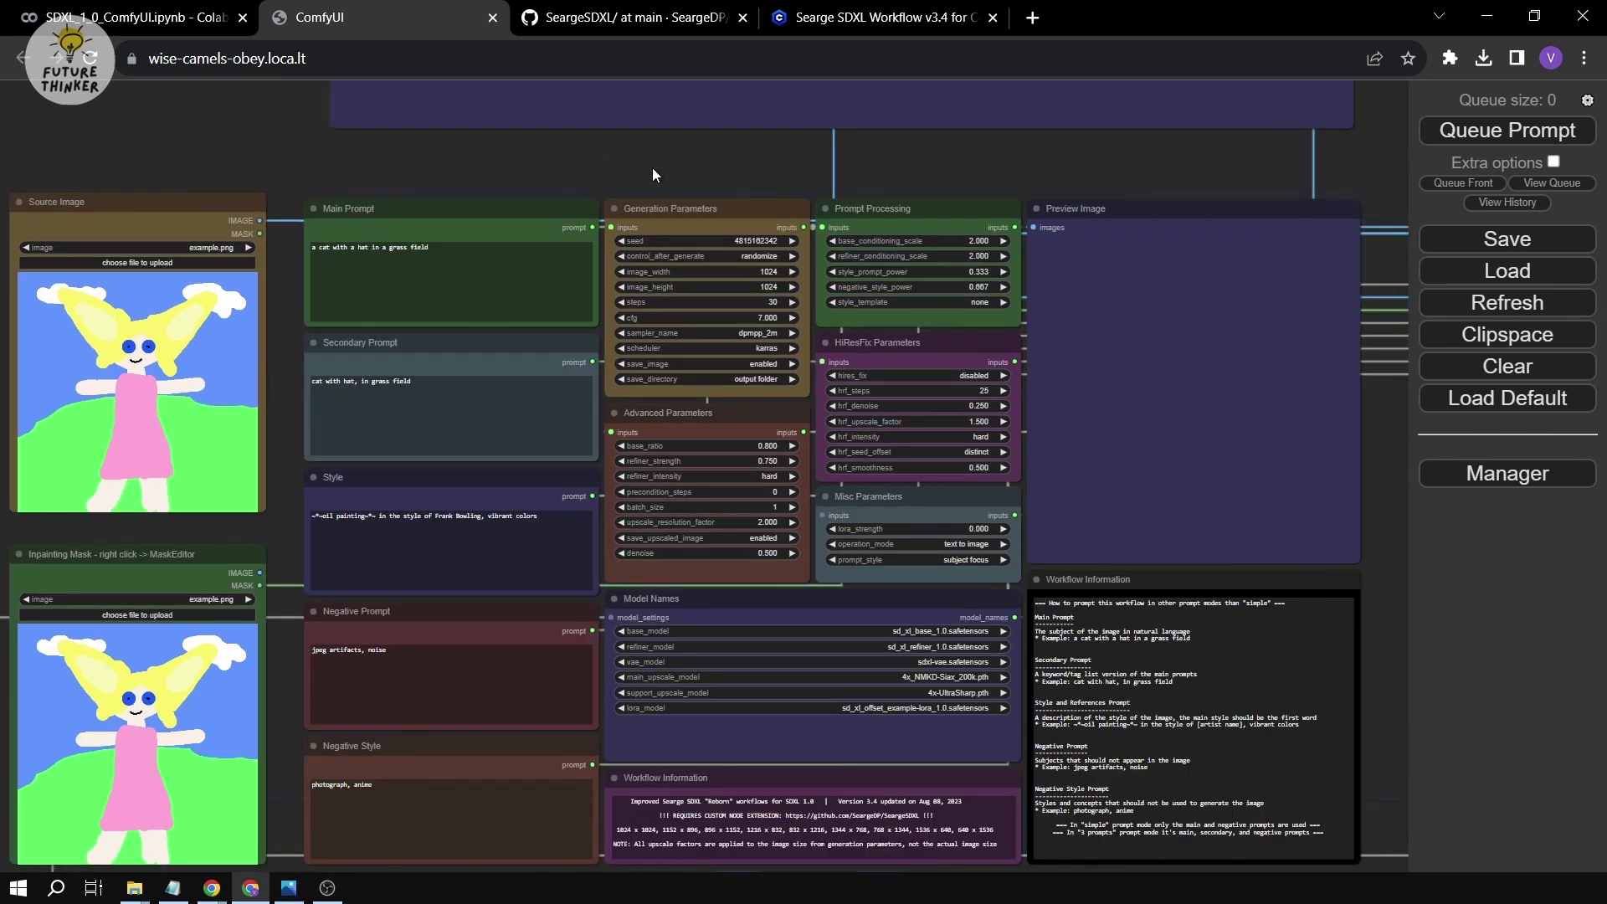
pyautogui.moveTo(509, 164); pyautogui.dragTo(515, 143)
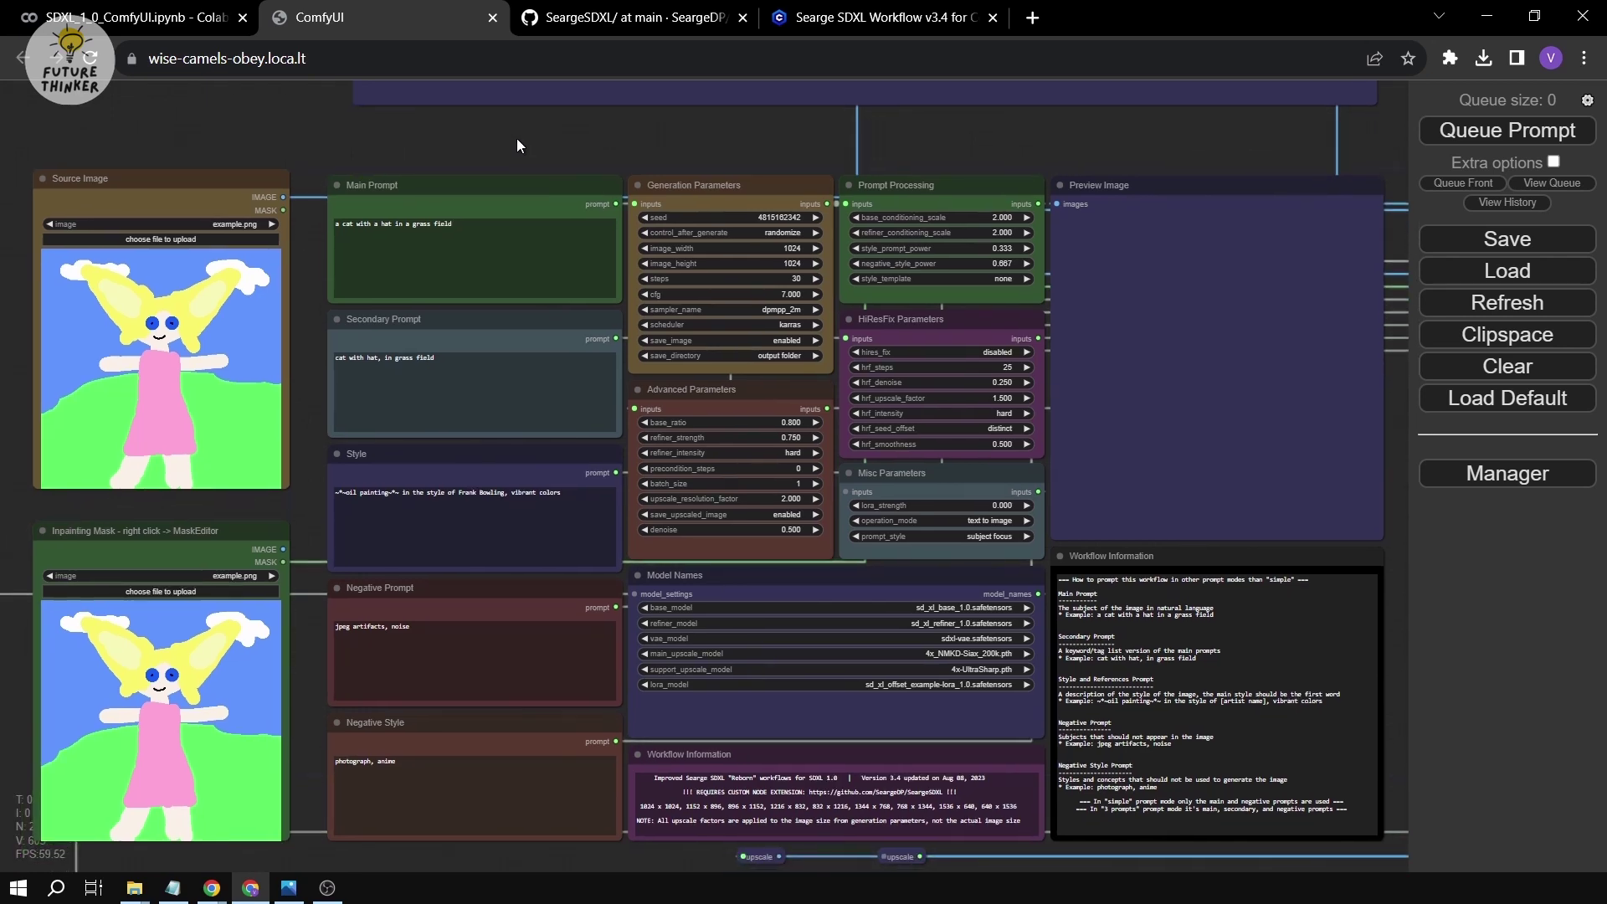
pyautogui.scroll(5, 810, 425)
pyautogui.scroll(2, 893, 471)
pyautogui.click(909, 519)
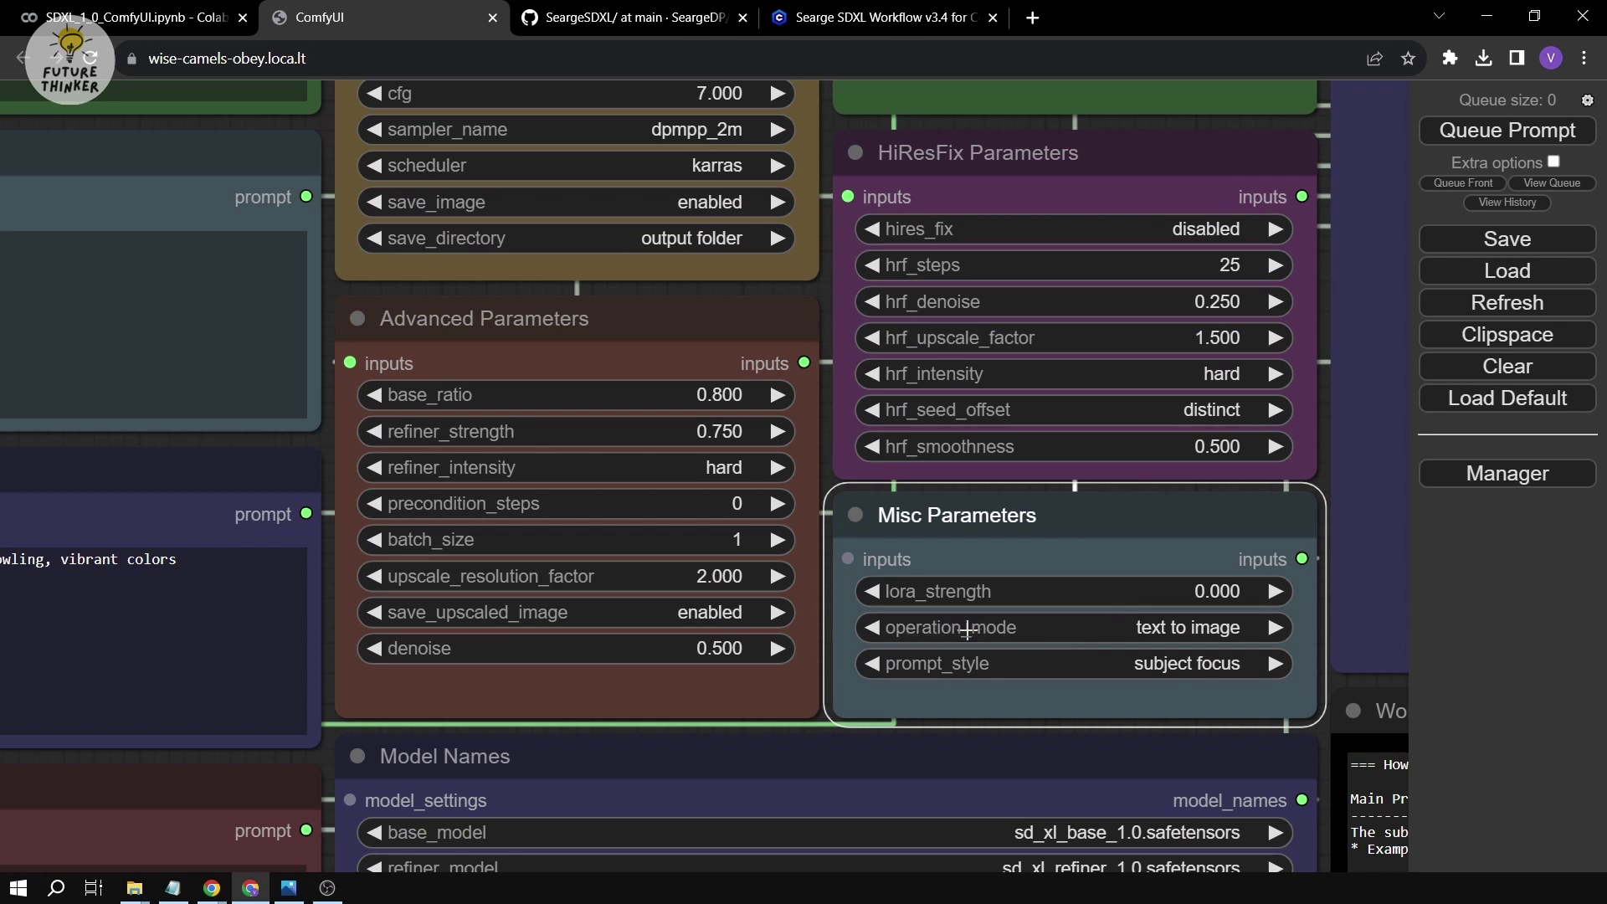
pyautogui.click(1185, 636)
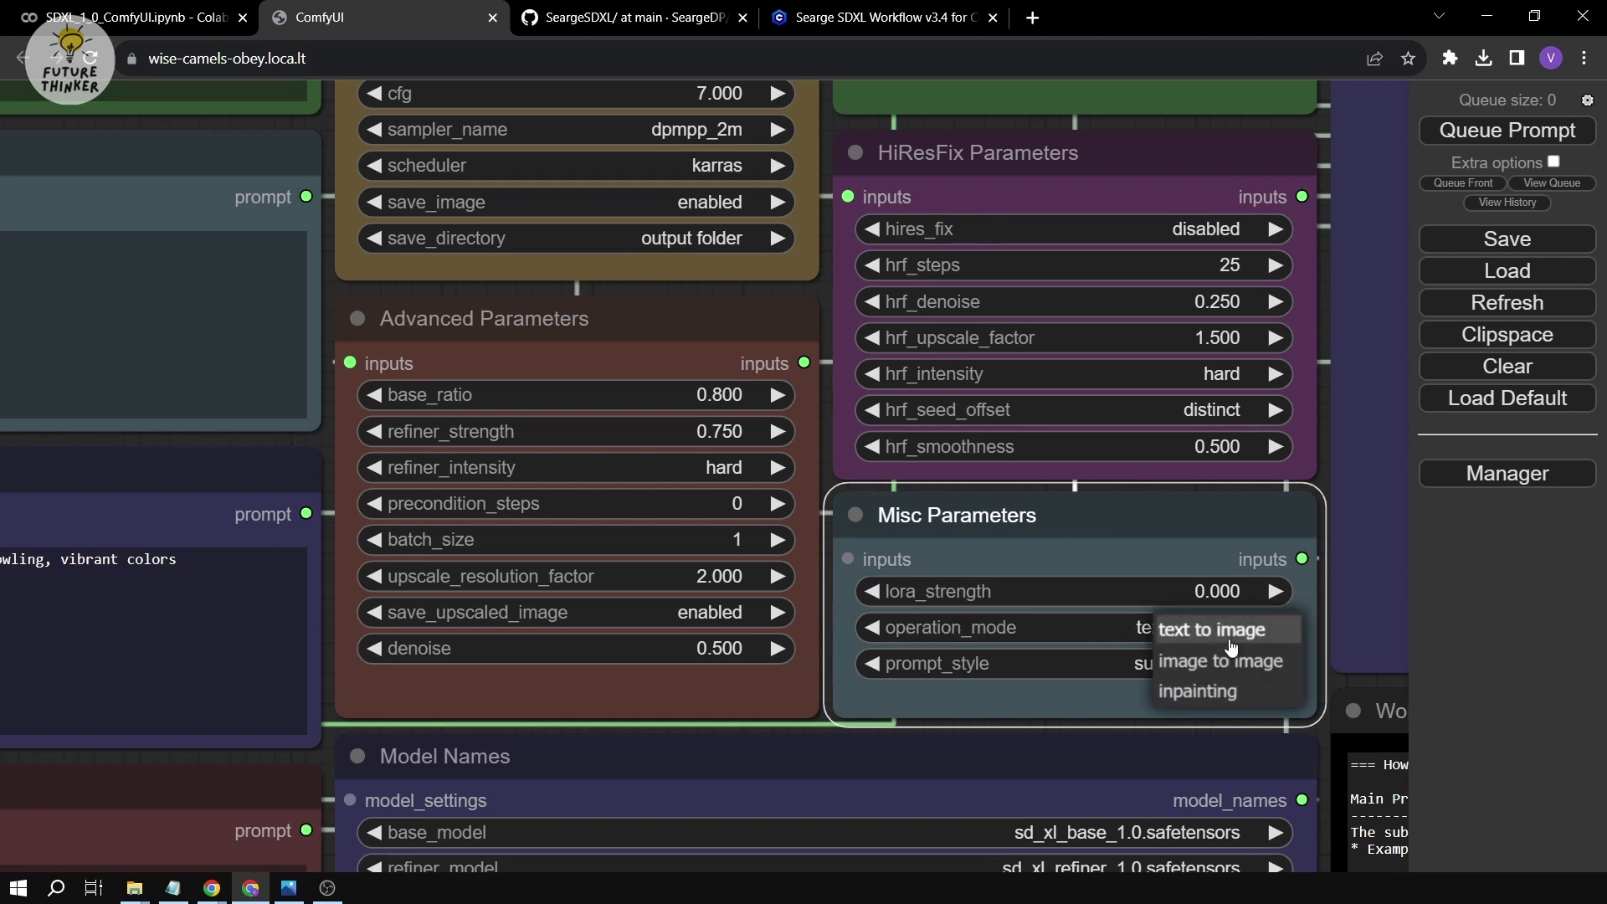
pyautogui.click(1245, 632)
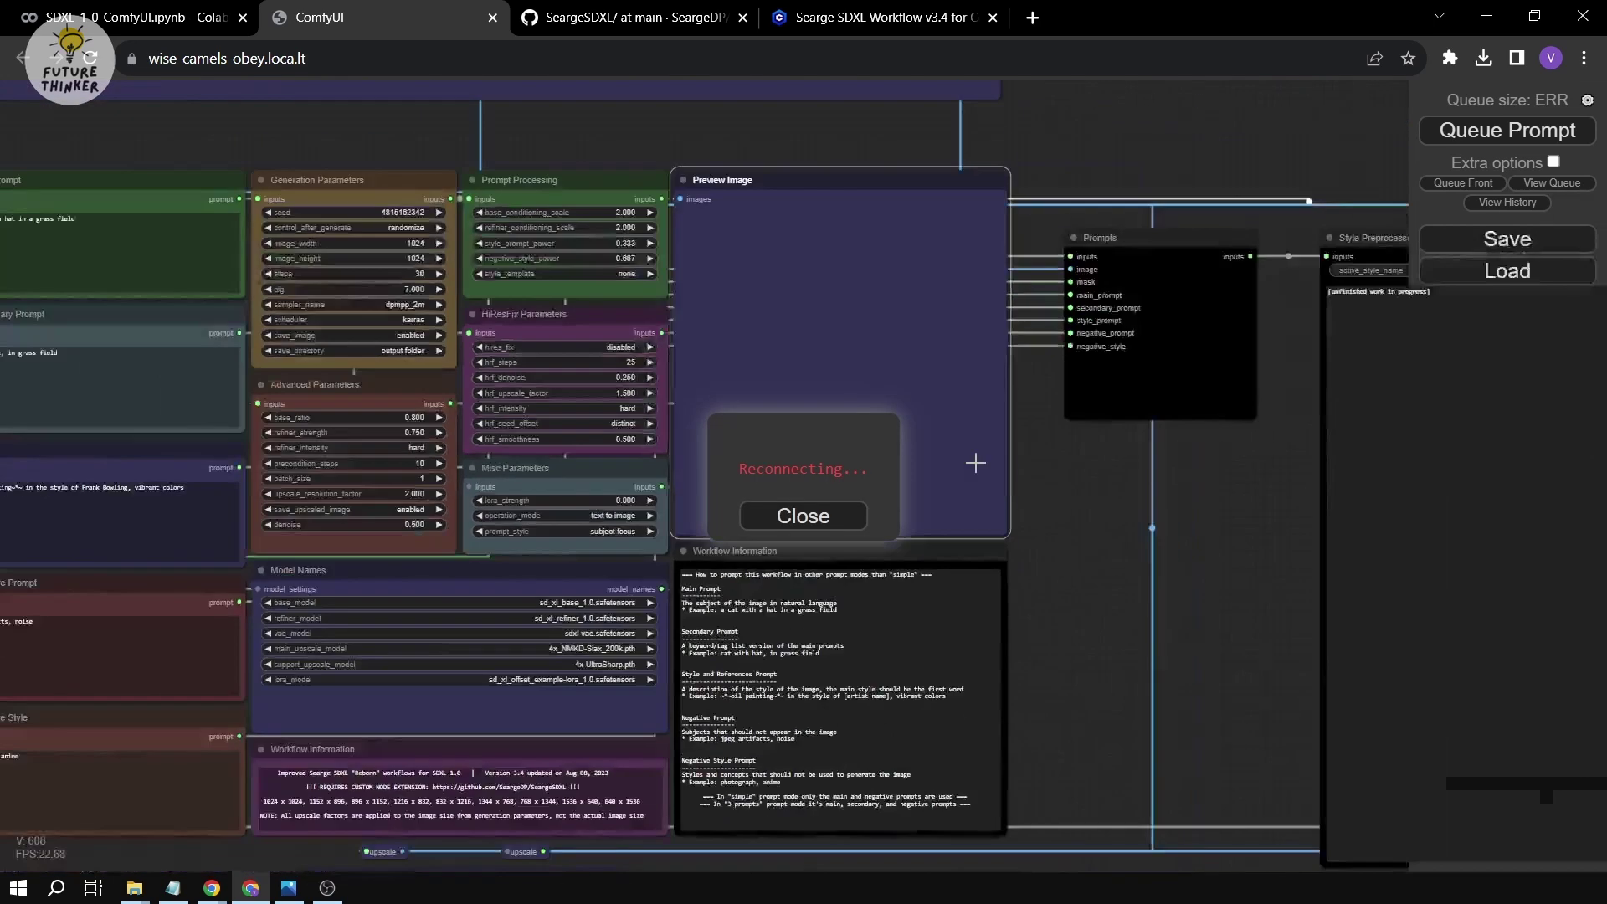
pyautogui.scroll(5, 201, 370)
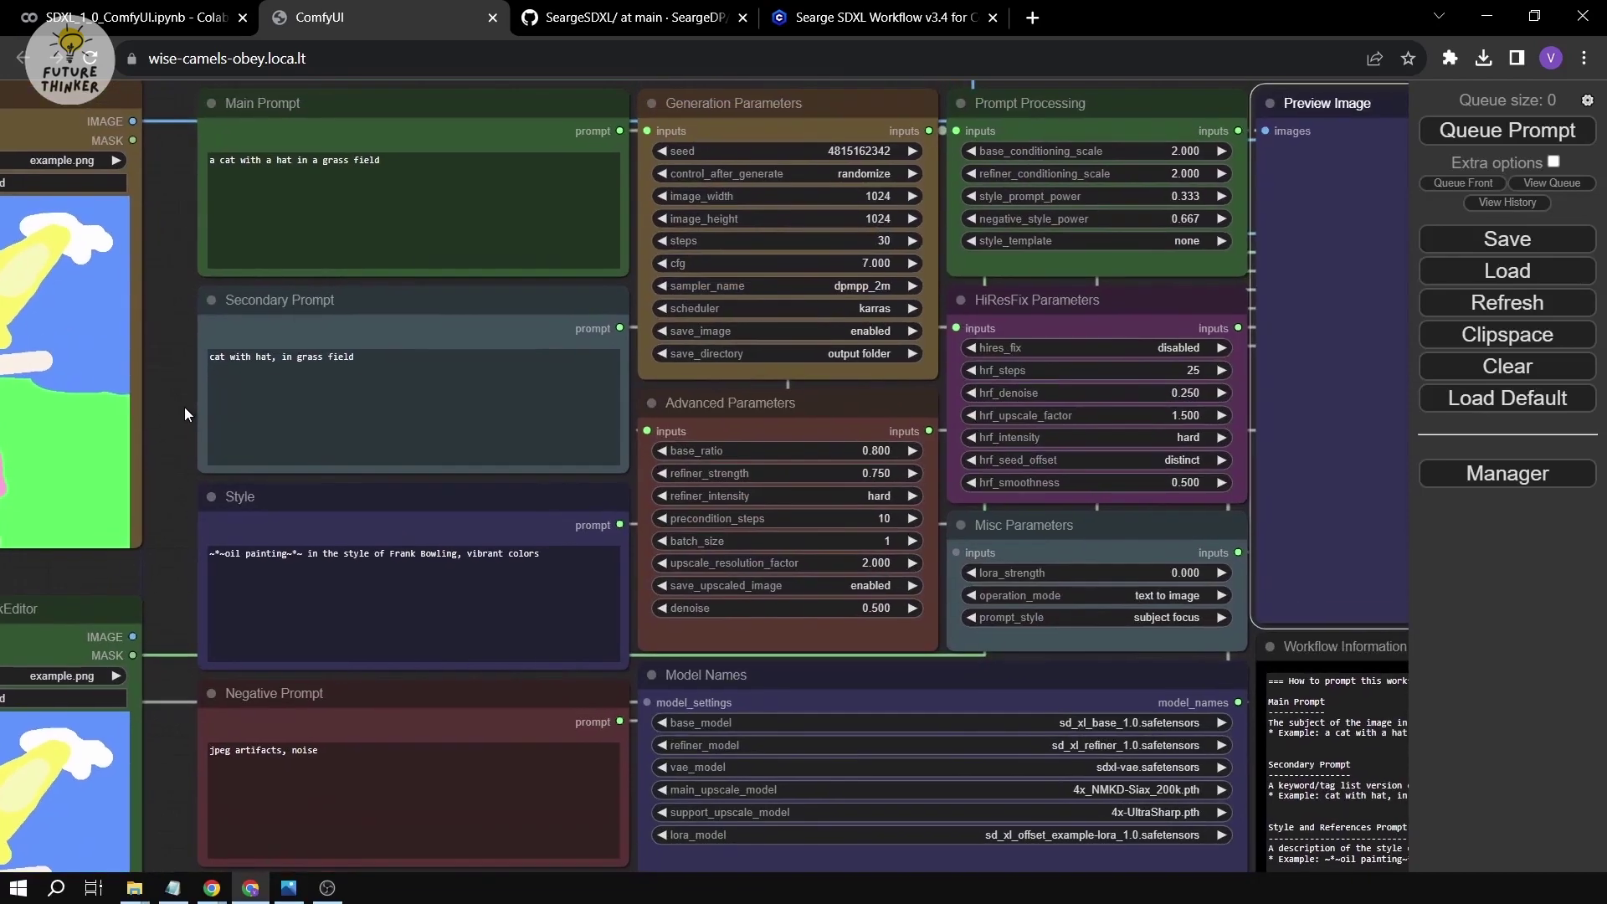
pyautogui.moveTo(184, 407); pyautogui.dragTo(164, 275)
pyautogui.scroll(-2, 184, 241)
pyautogui.moveTo(169, 200); pyautogui.dragTo(169, 261)
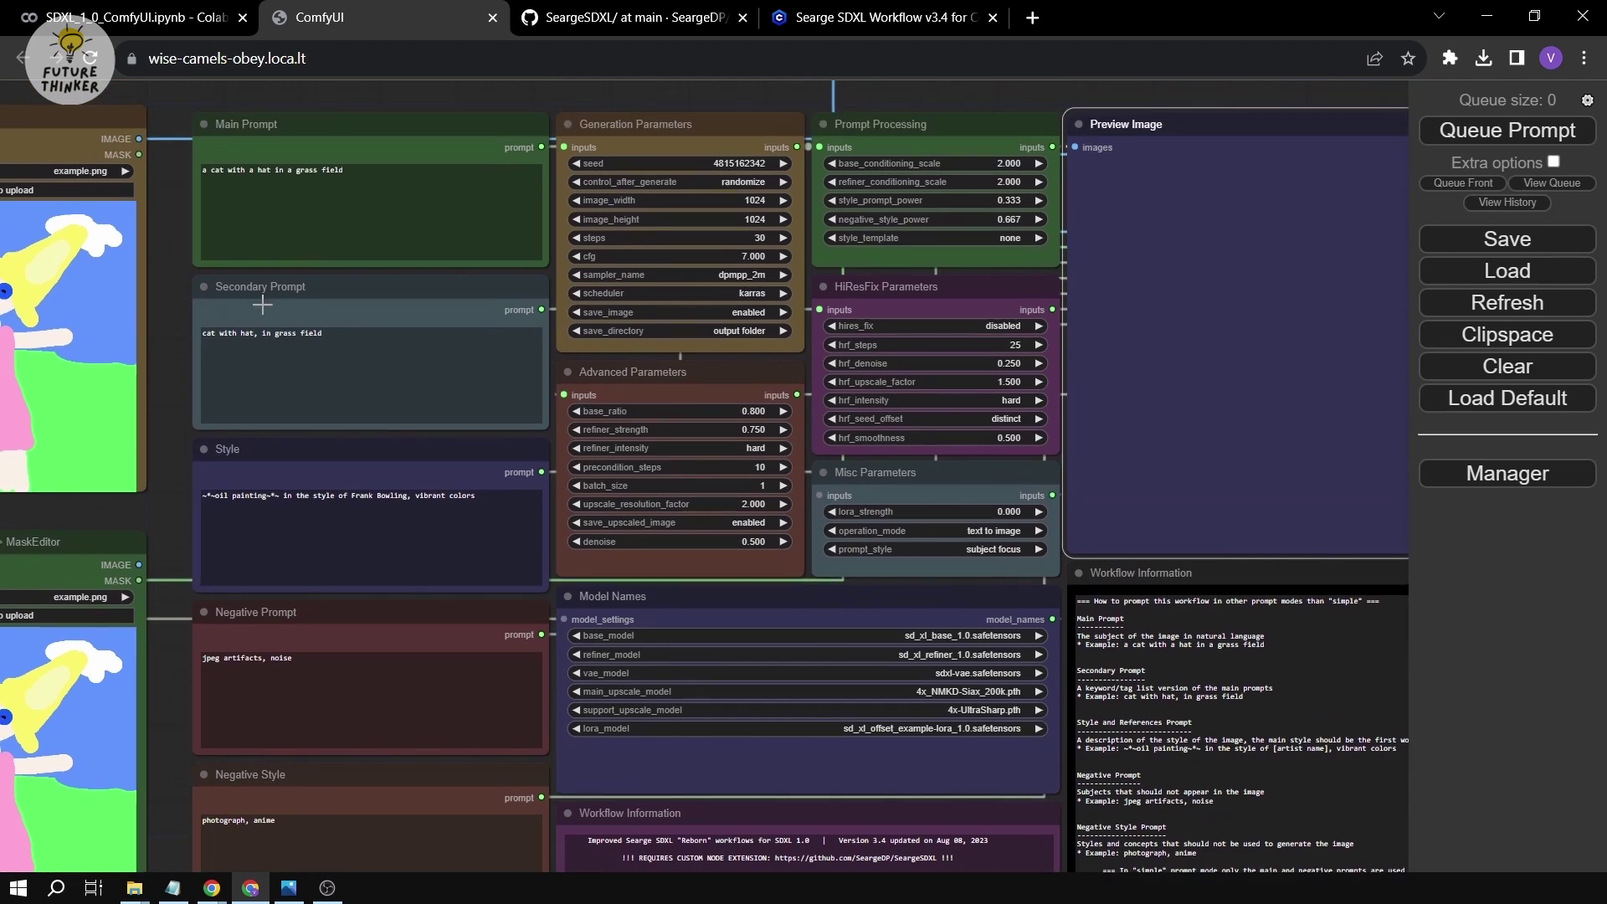
pyautogui.scroll(3, 264, 302)
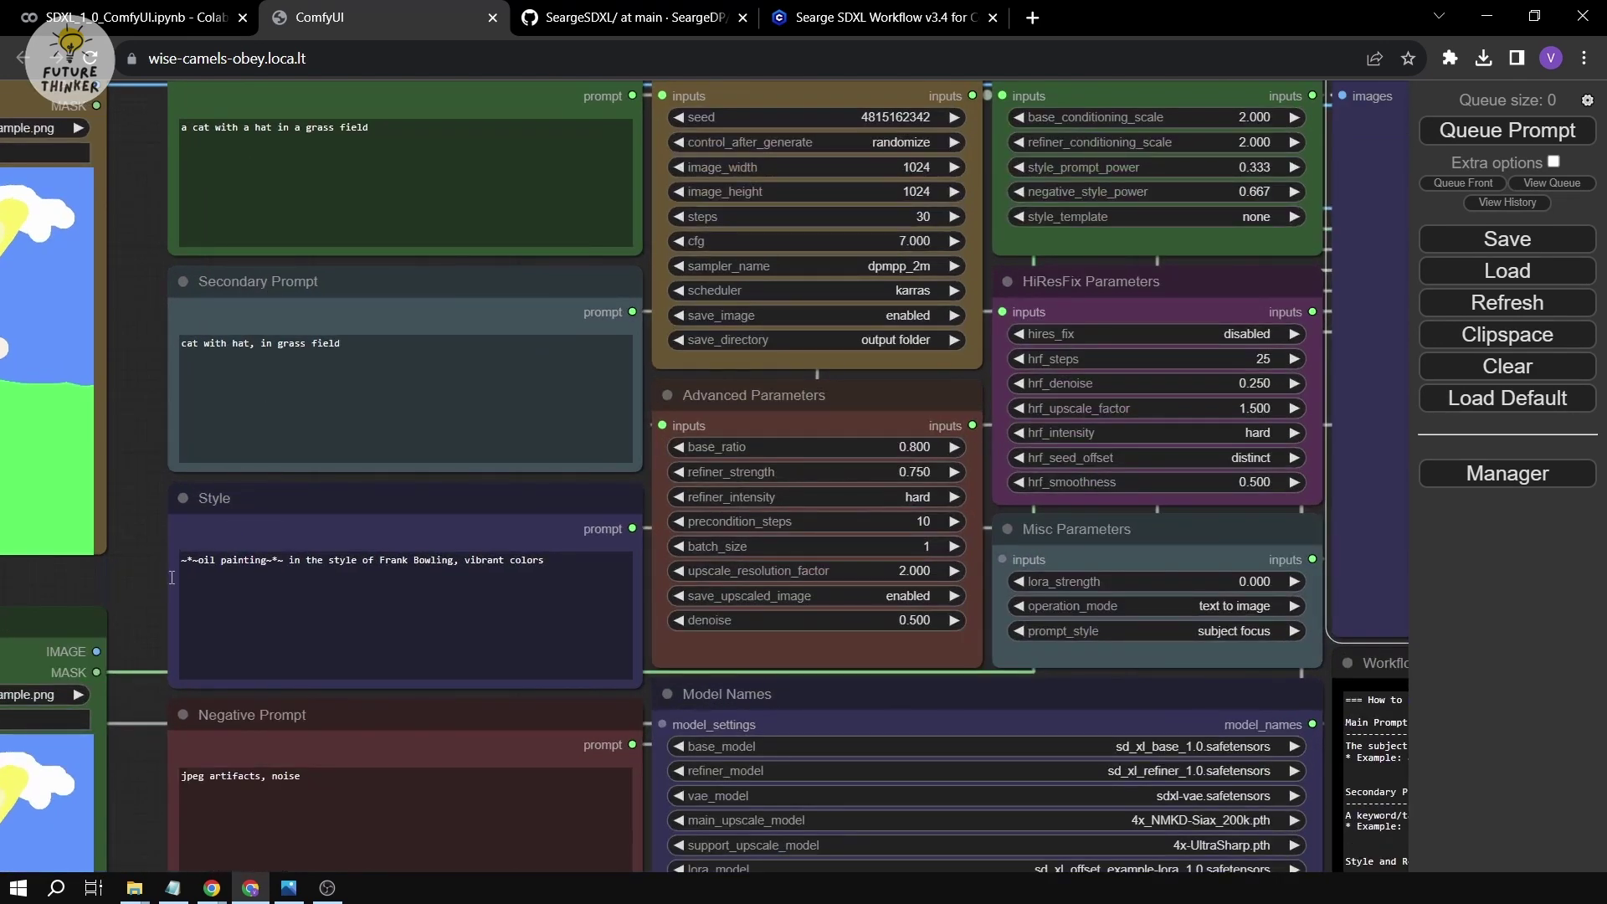
pyautogui.moveTo(112, 484); pyautogui.dragTo(119, 269)
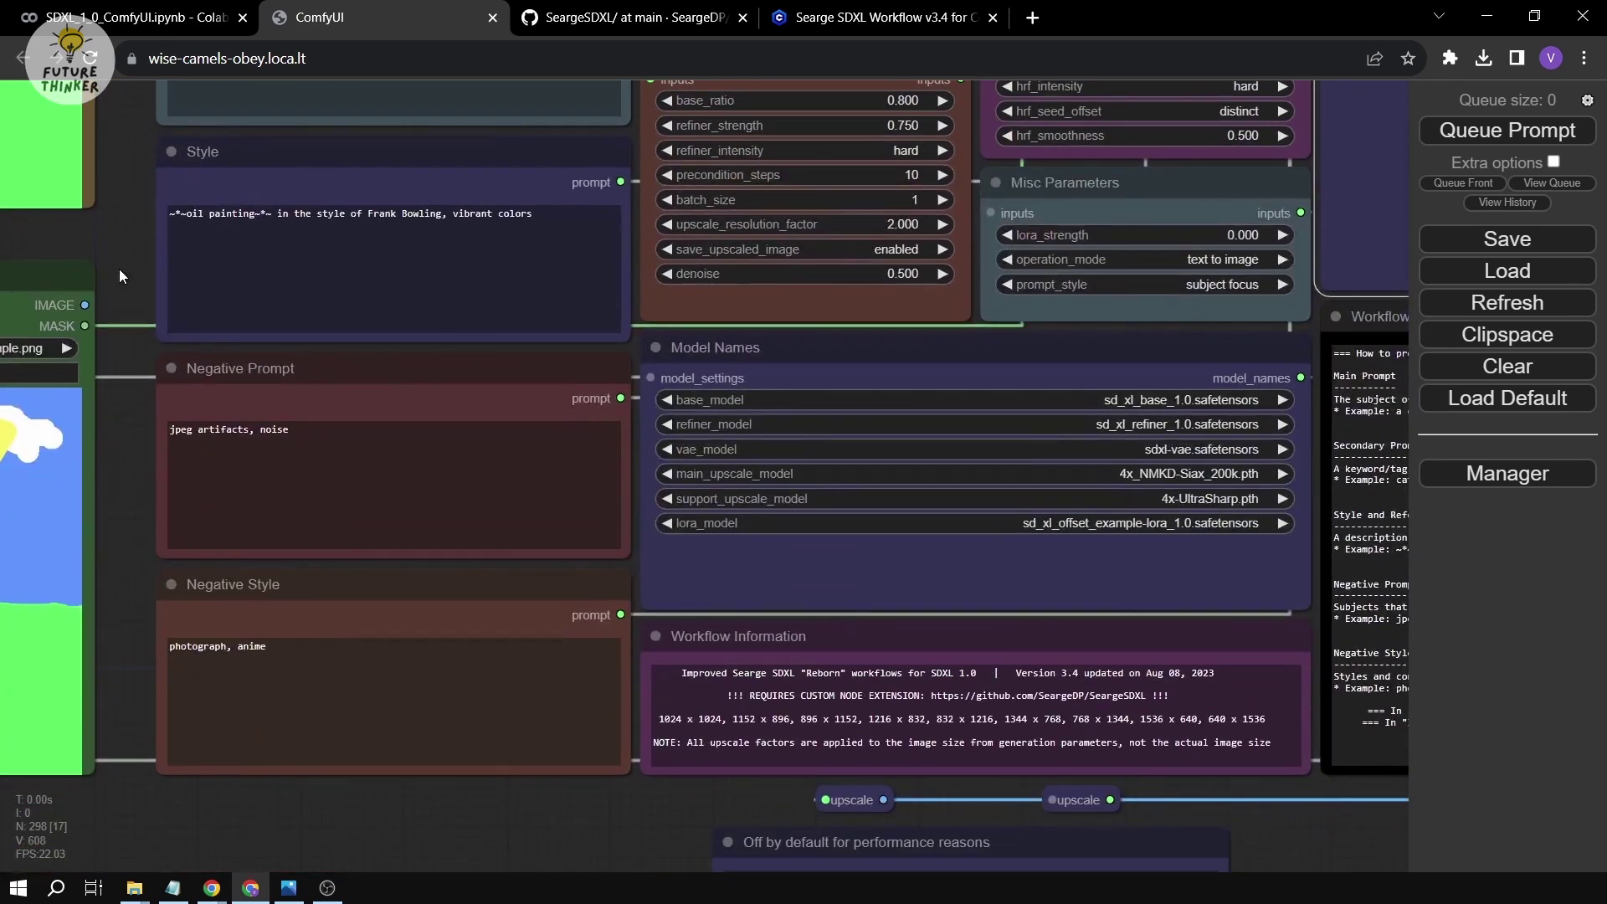
pyautogui.scroll(-4, 791, 591)
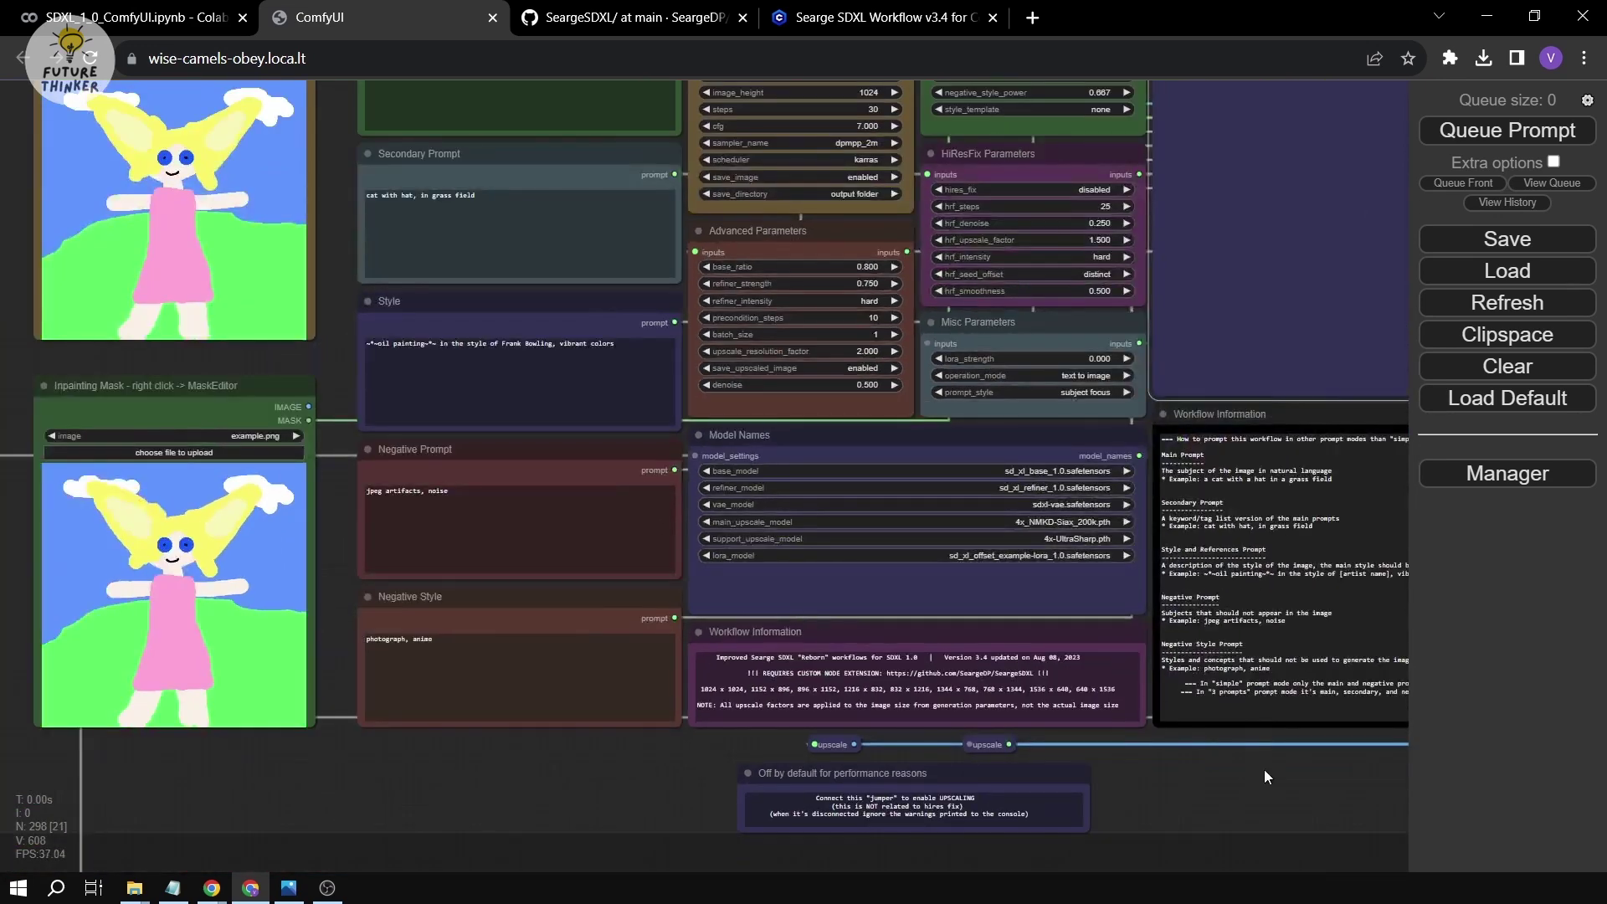
pyautogui.moveTo(1163, 785); pyautogui.dragTo(870, 802)
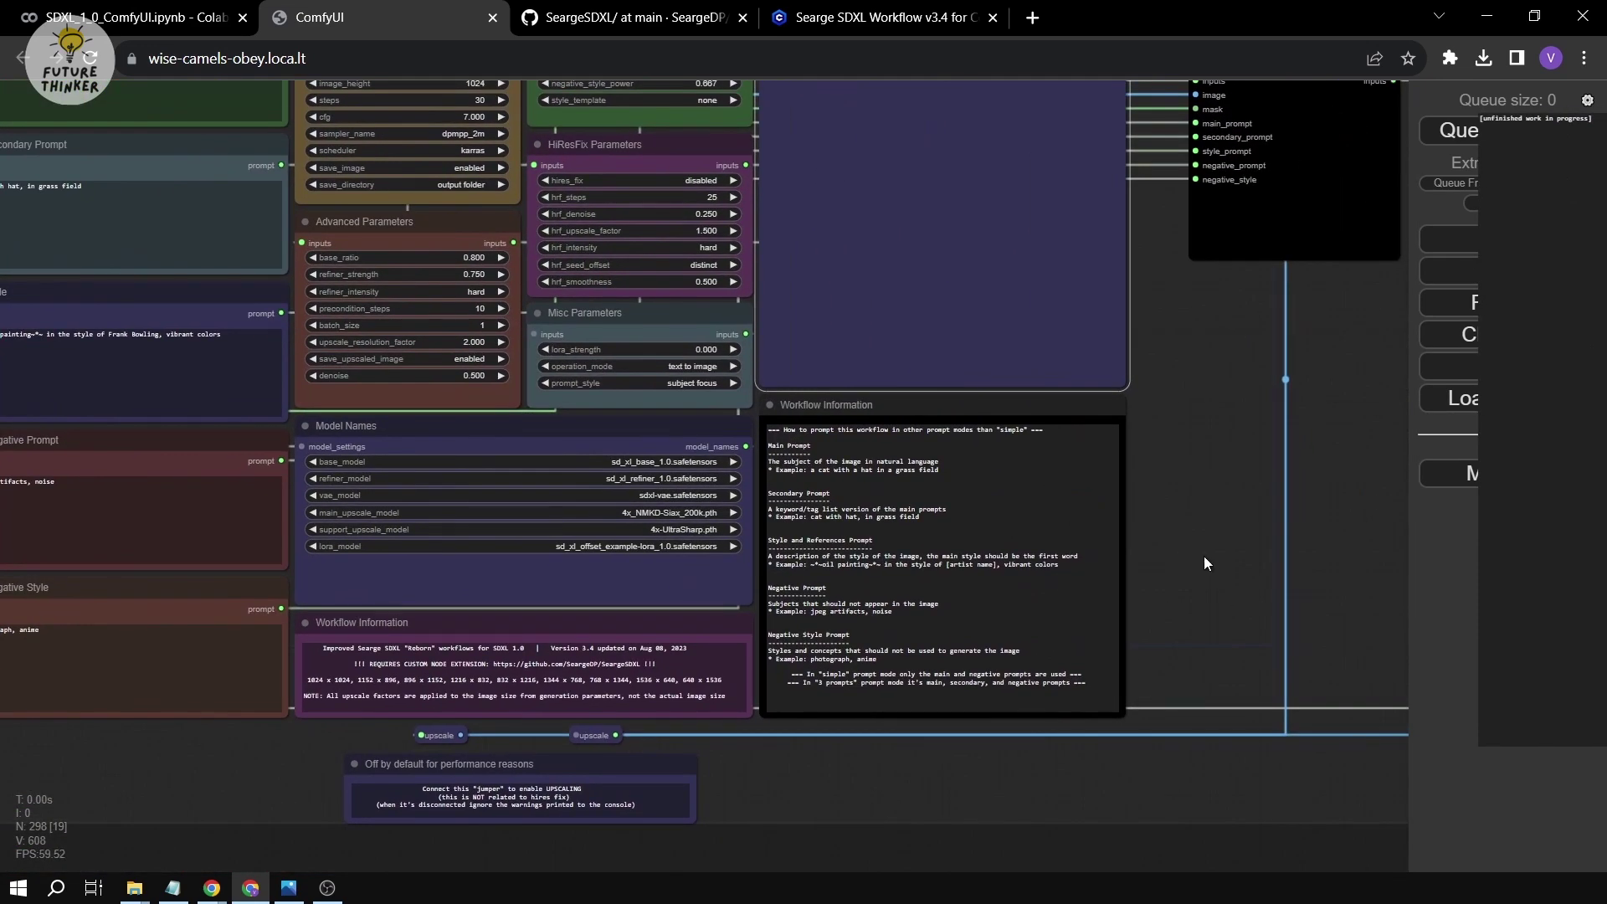
pyautogui.scroll(8, 1204, 556)
pyautogui.scroll(3, 1172, 519)
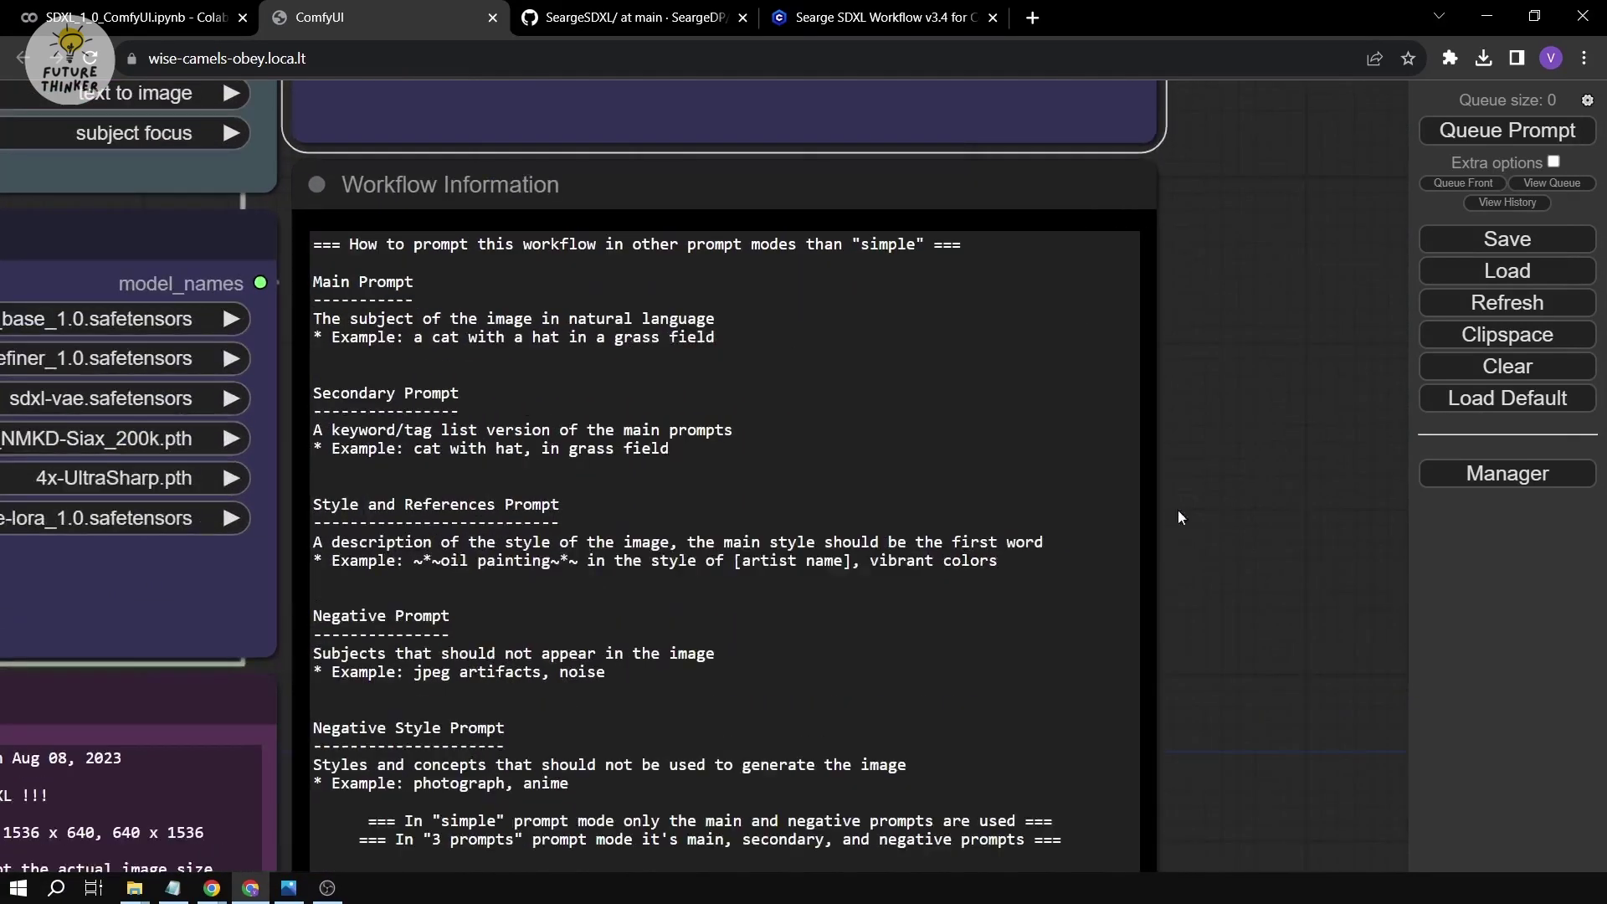
# Read the Workflow Information note's Main Prompt section on natural-language descriptions.
pyautogui.moveTo(1283, 453); pyautogui.dragTo(1326, 372)
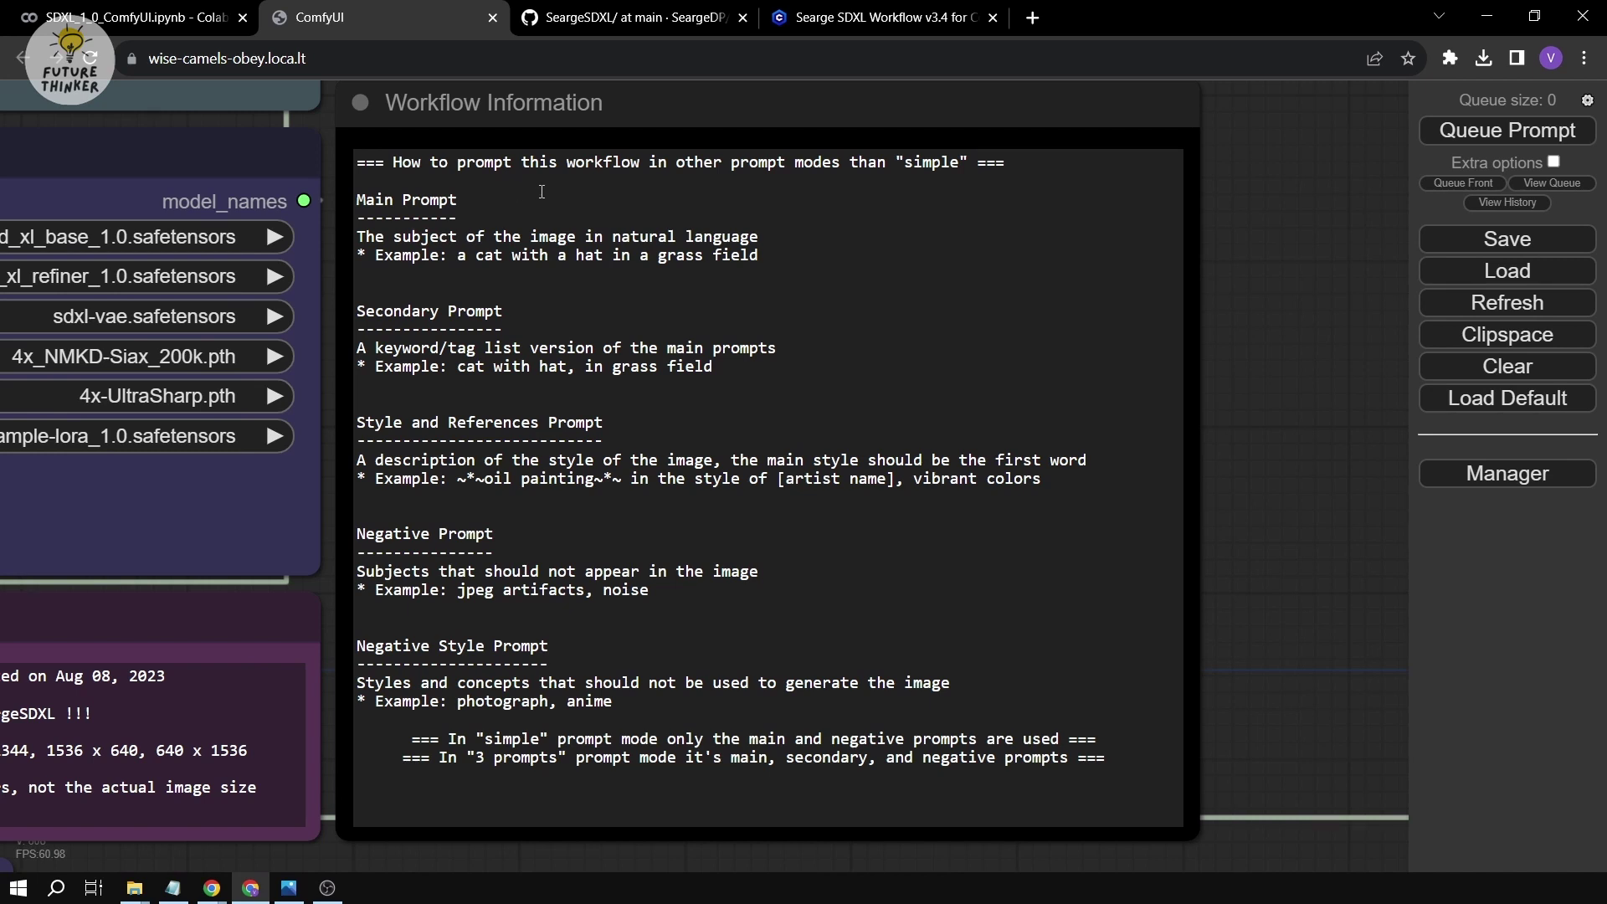
pyautogui.tripleClick(424, 201)
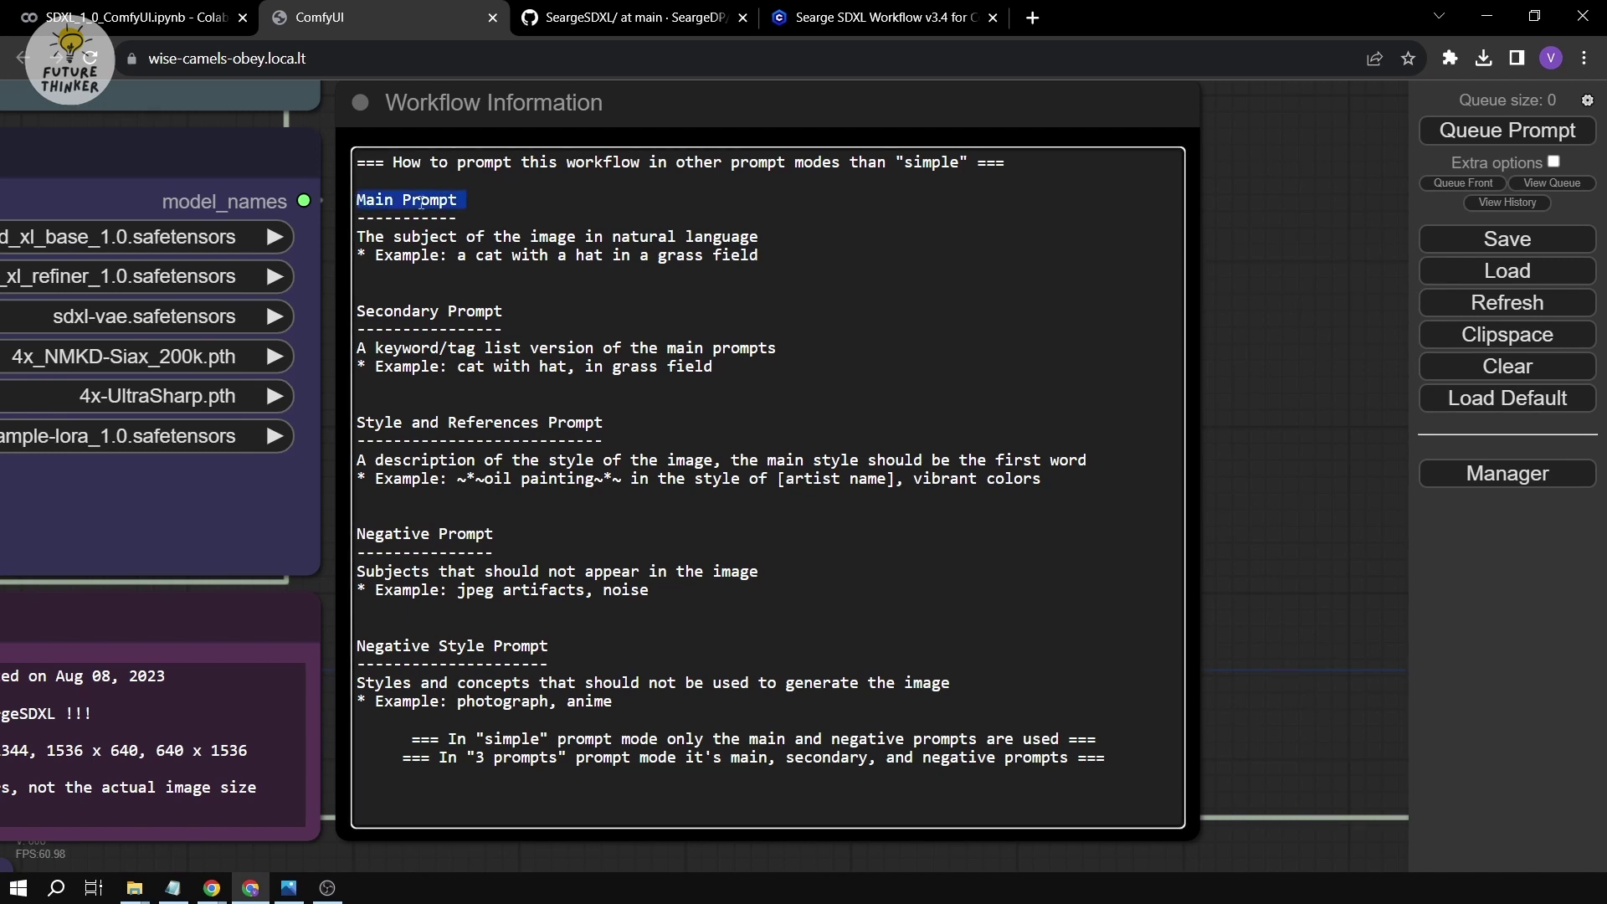
pyautogui.moveTo(365, 236); pyautogui.dragTo(612, 241)
pyautogui.click(630, 229)
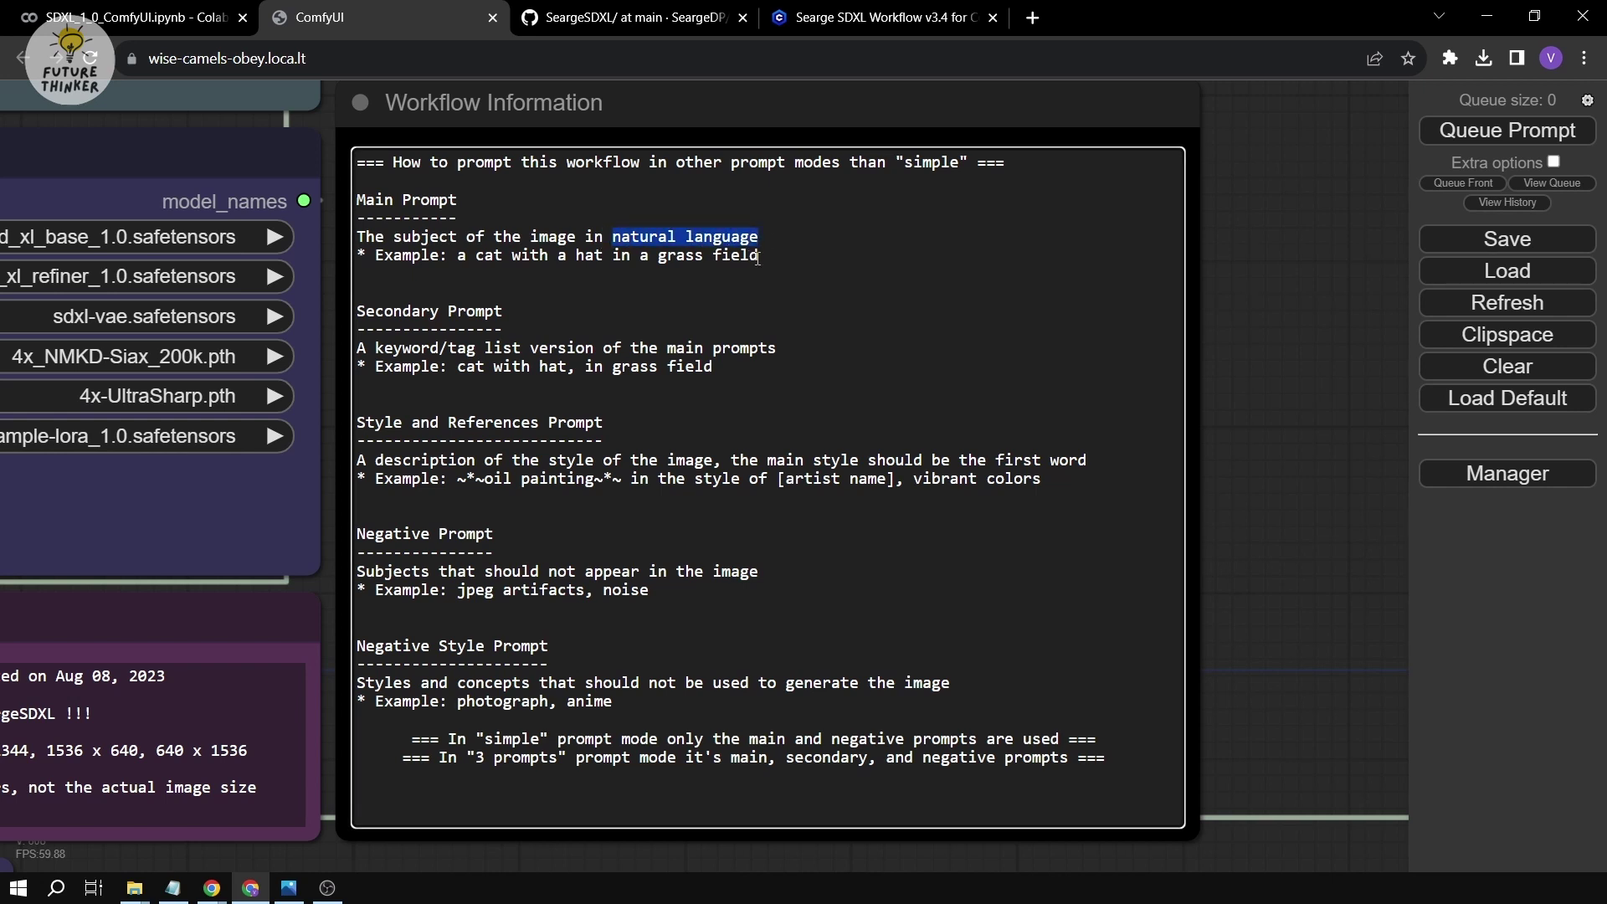
pyautogui.moveTo(757, 257); pyautogui.dragTo(457, 256)
pyautogui.click(457, 256)
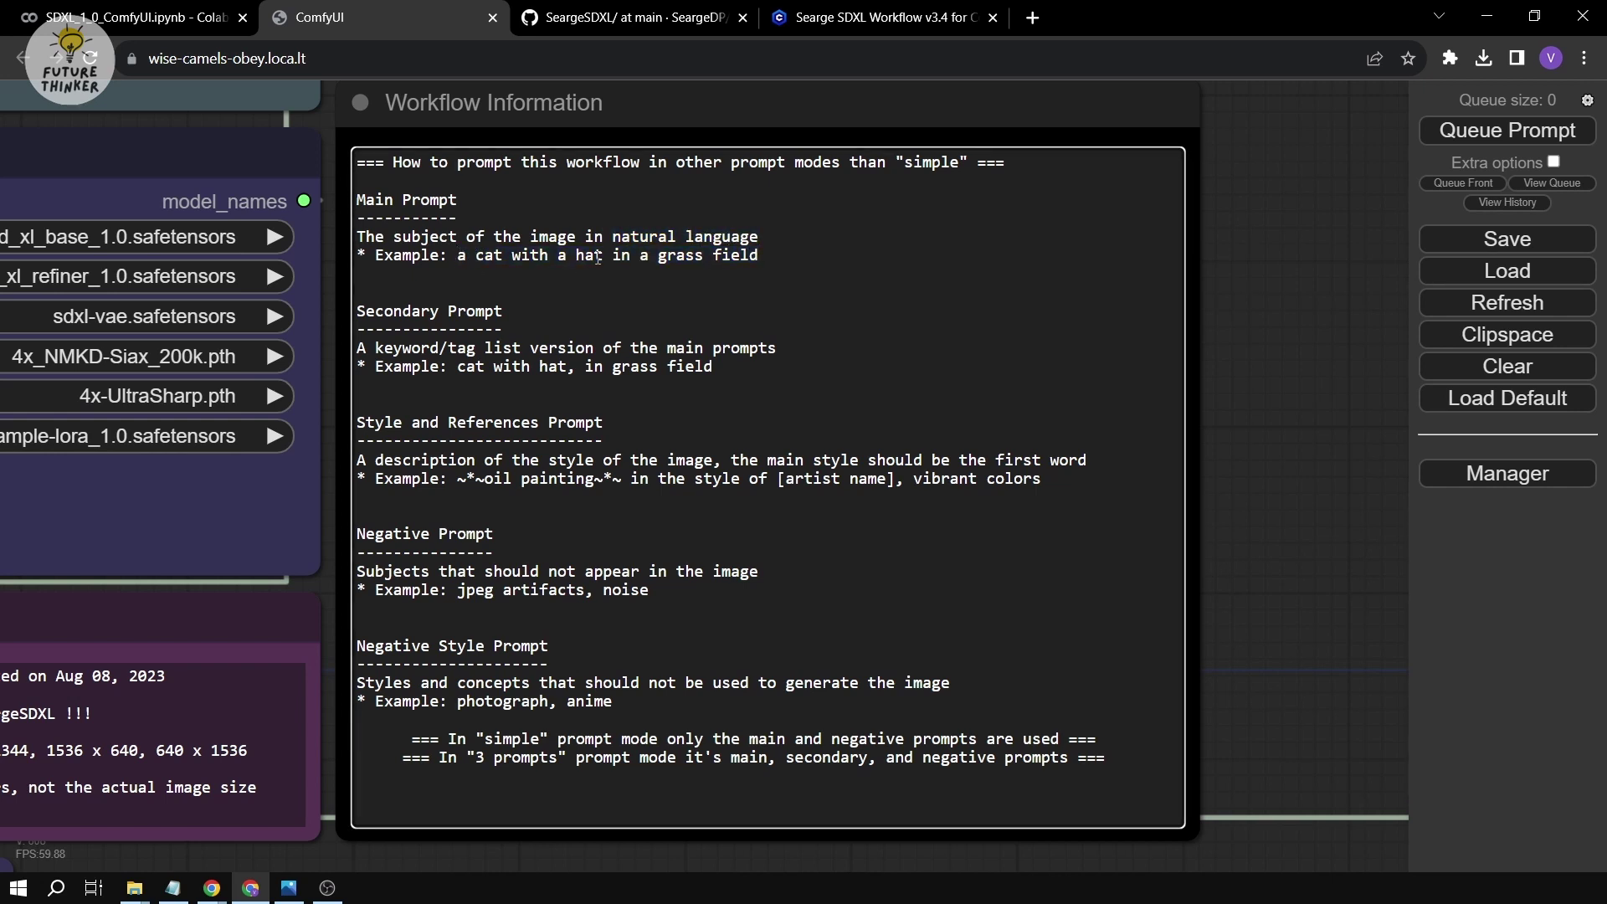
# Read the Secondary Prompt keyword/tag guidance and its 'cat with hat' examples.
pyautogui.doubleClick(413, 315)
pyautogui.moveTo(461, 313); pyautogui.dragTo(432, 351)
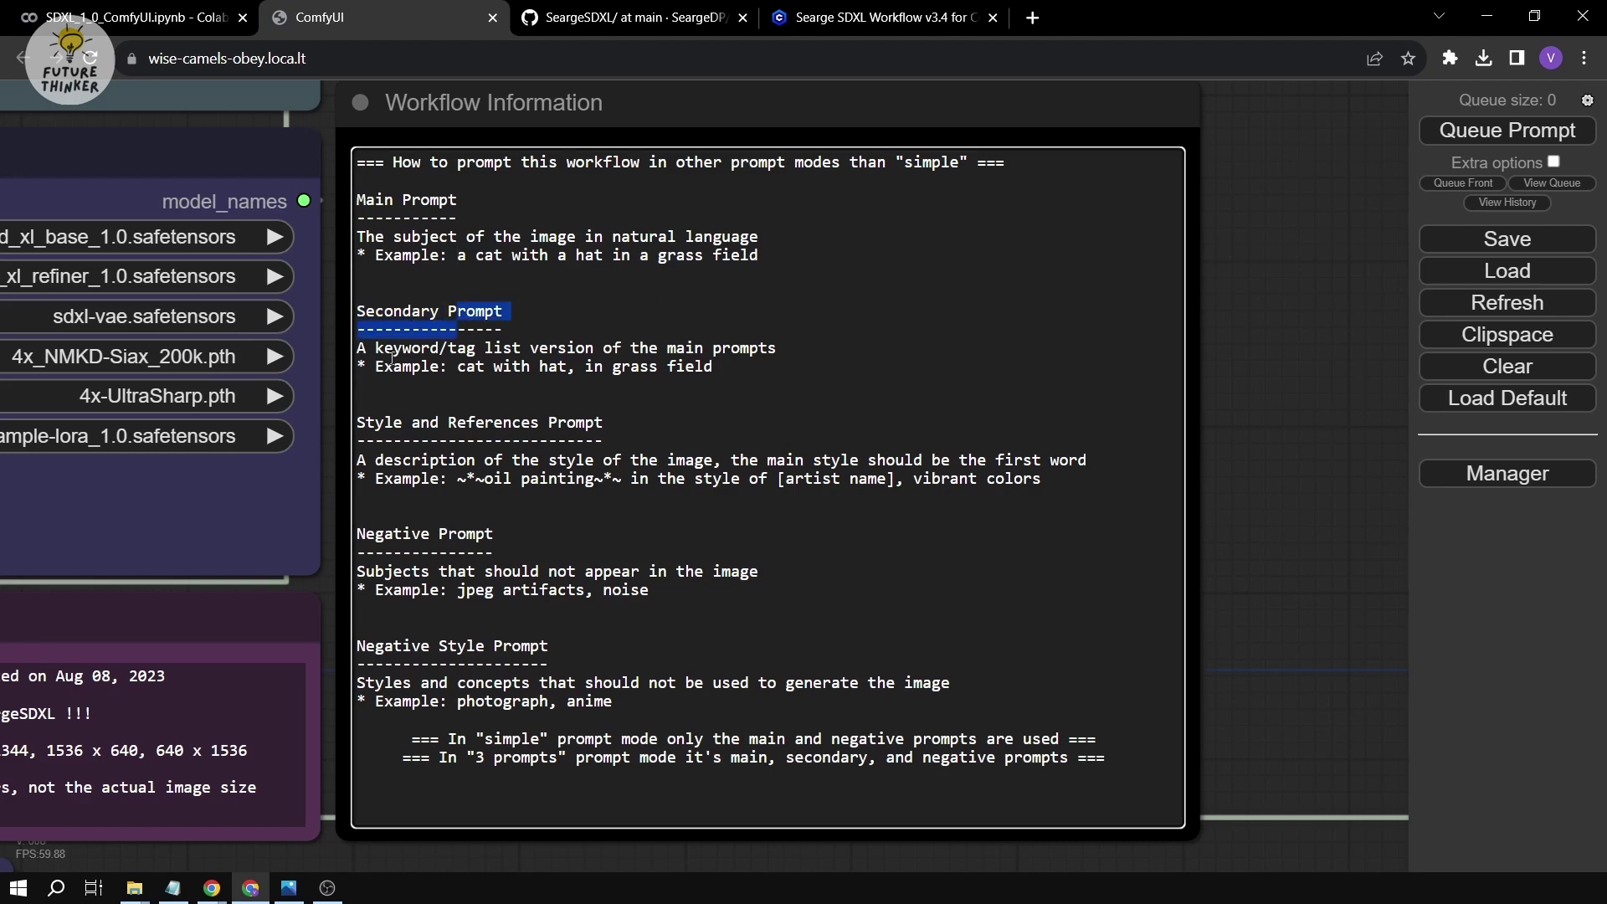
pyautogui.click(392, 358)
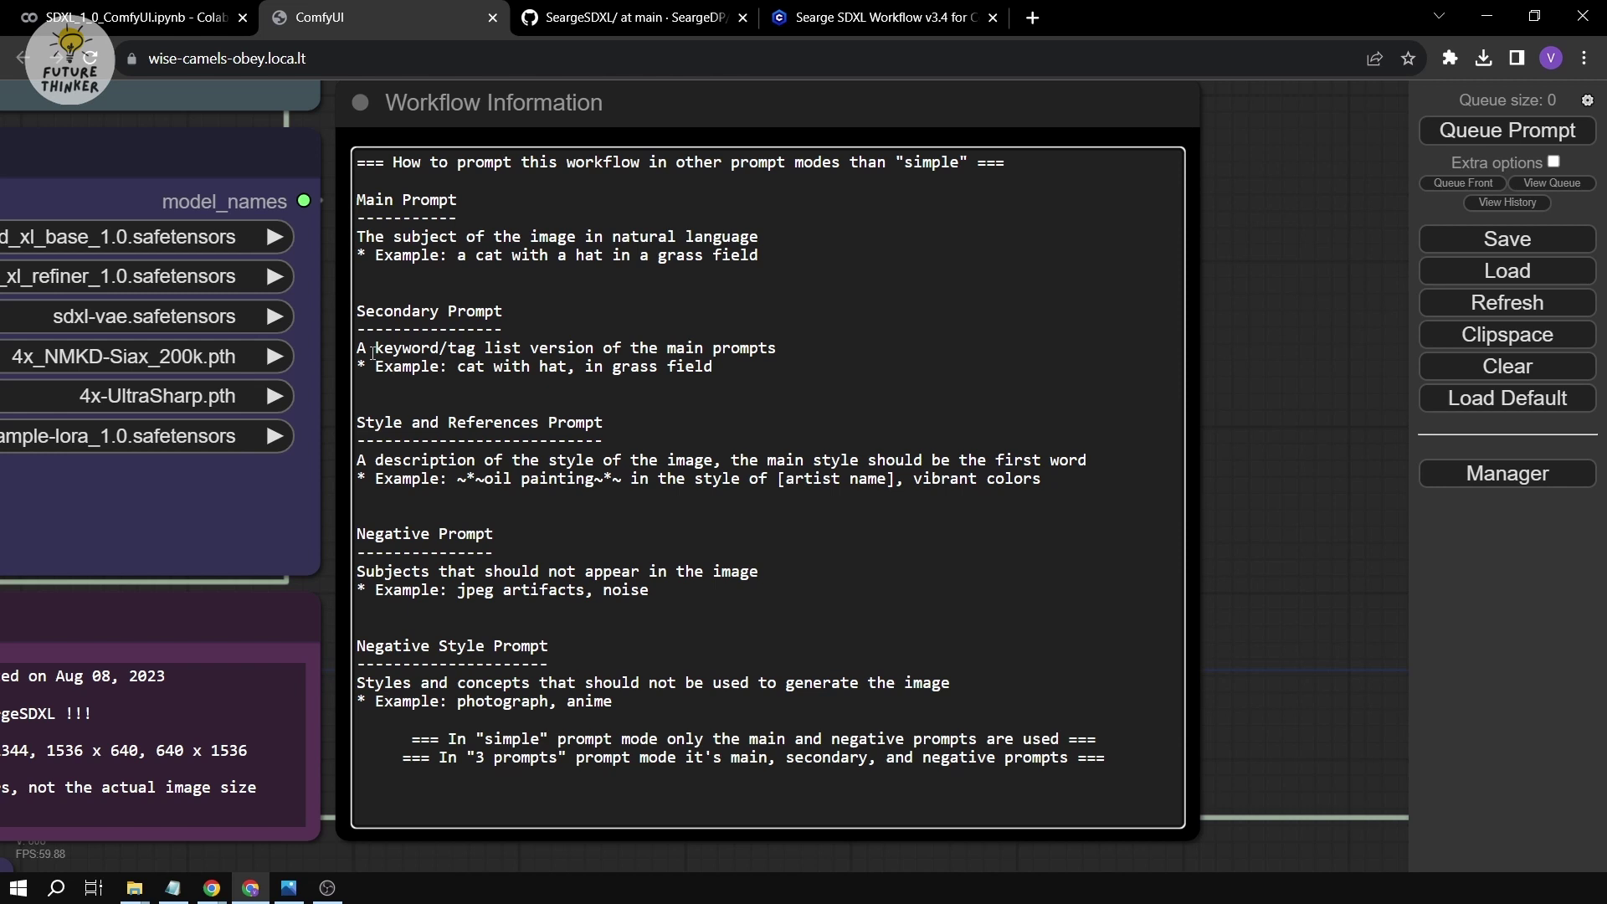
pyautogui.moveTo(373, 353); pyautogui.dragTo(569, 350)
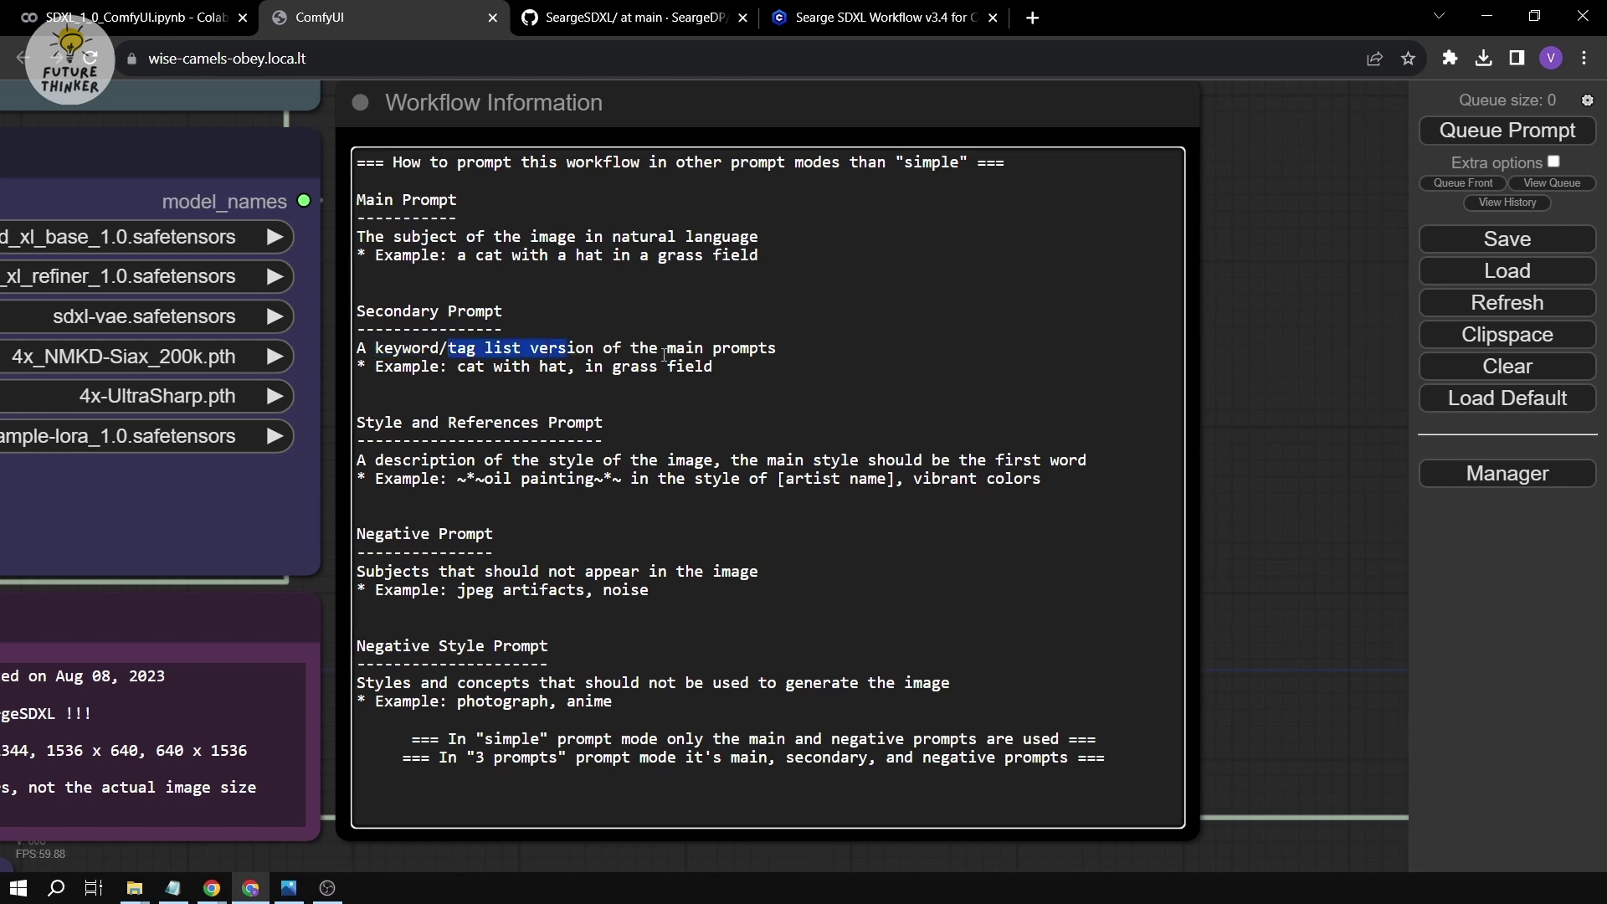
pyautogui.click(567, 216)
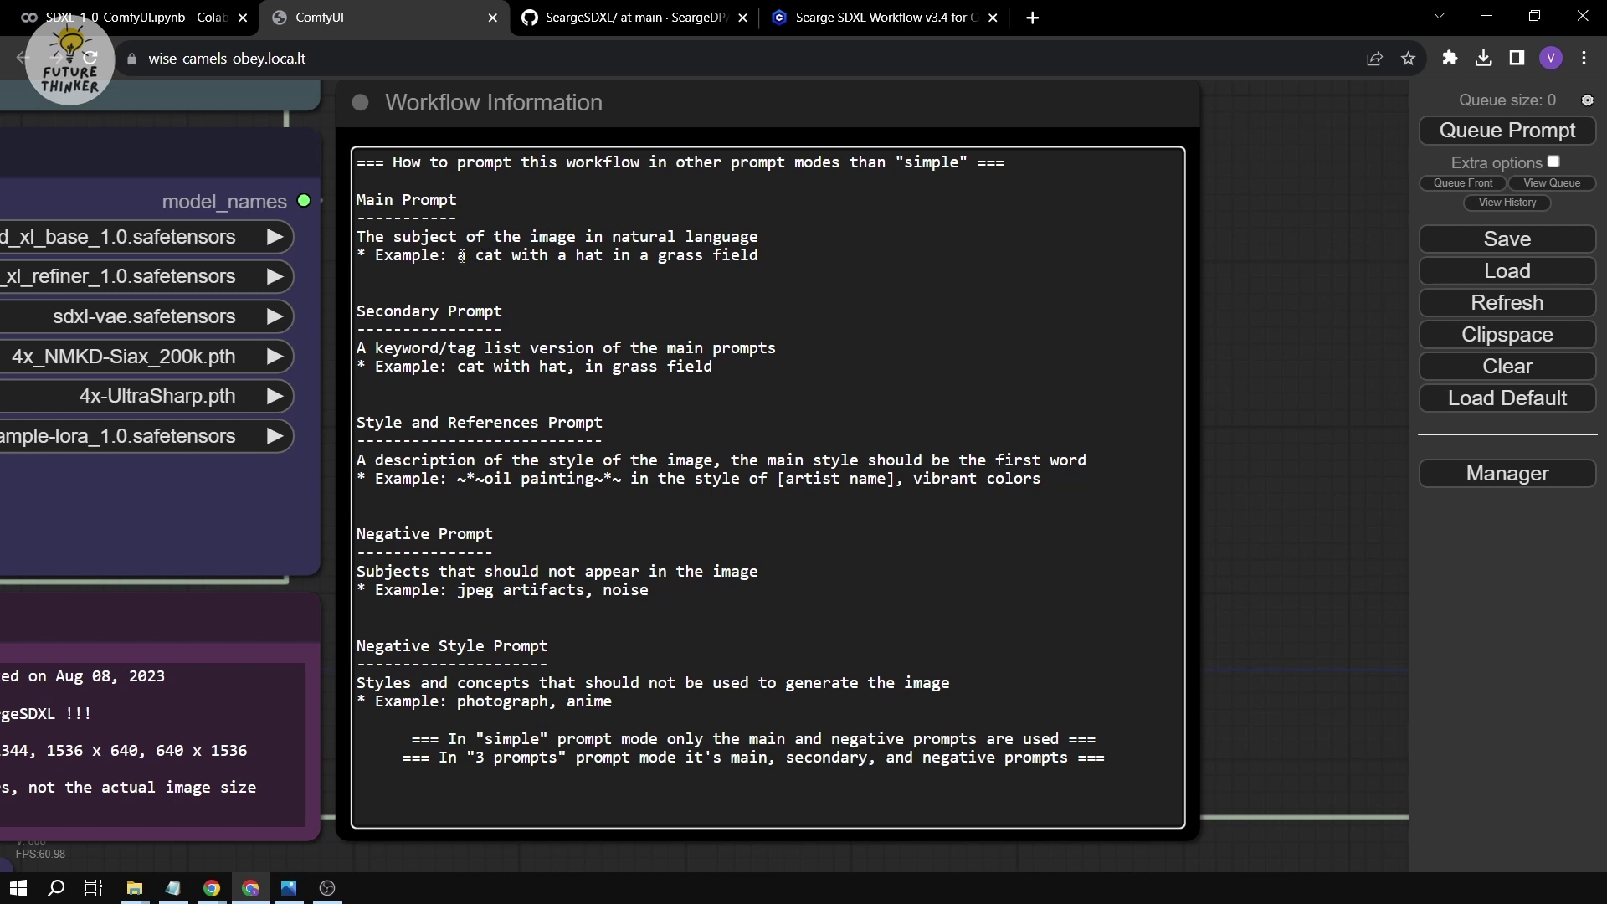
pyautogui.moveTo(461, 256); pyautogui.dragTo(760, 259)
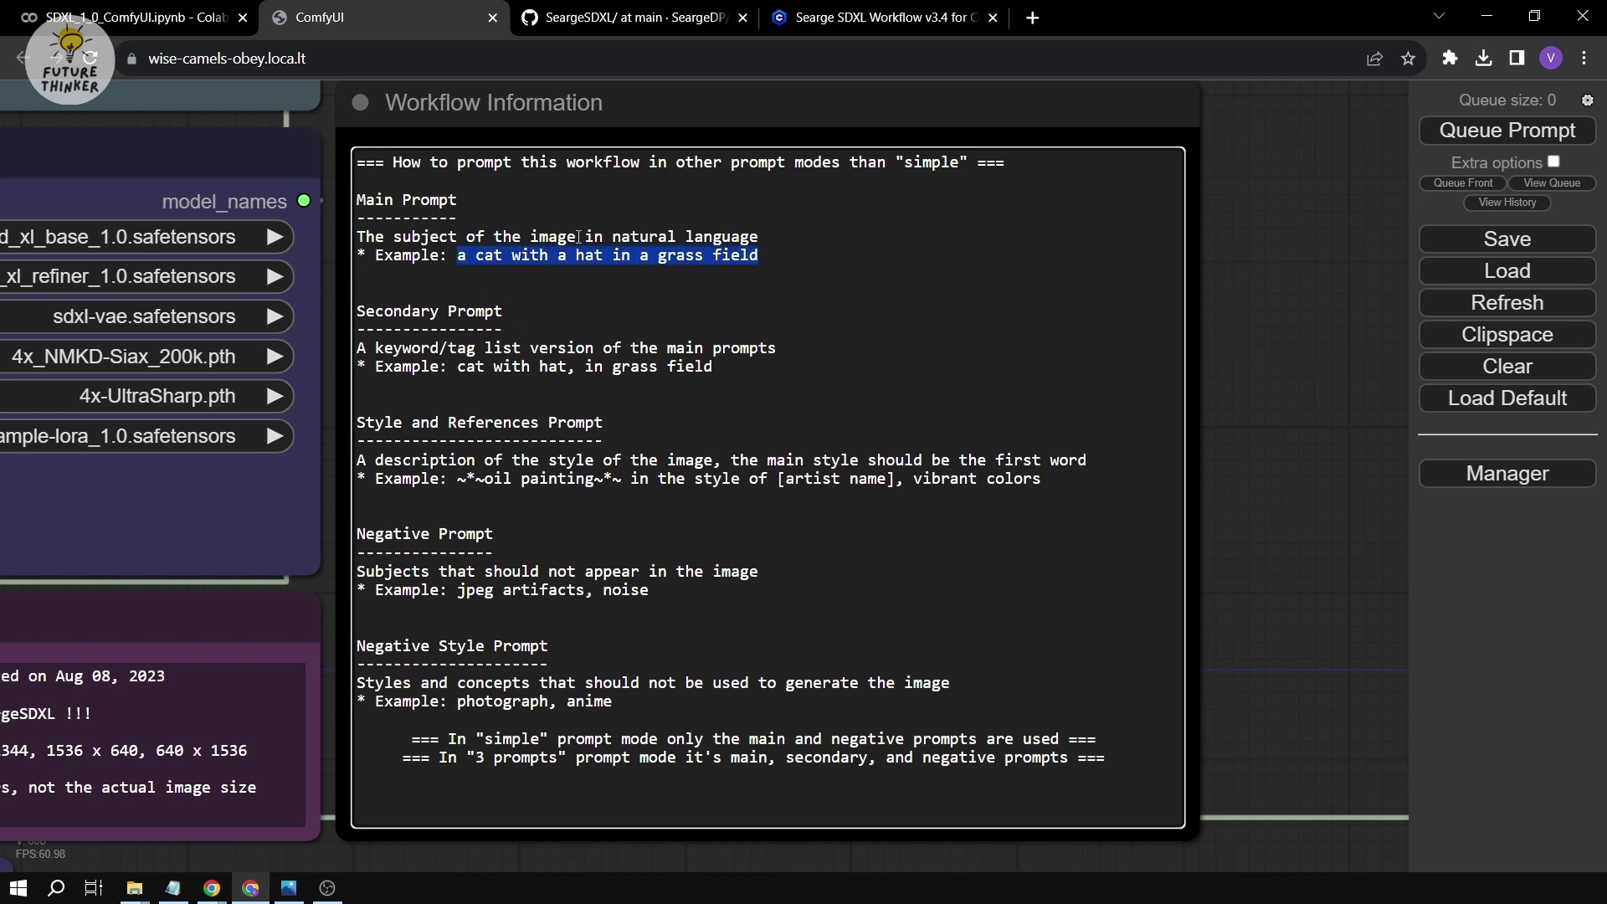
pyautogui.click(444, 343)
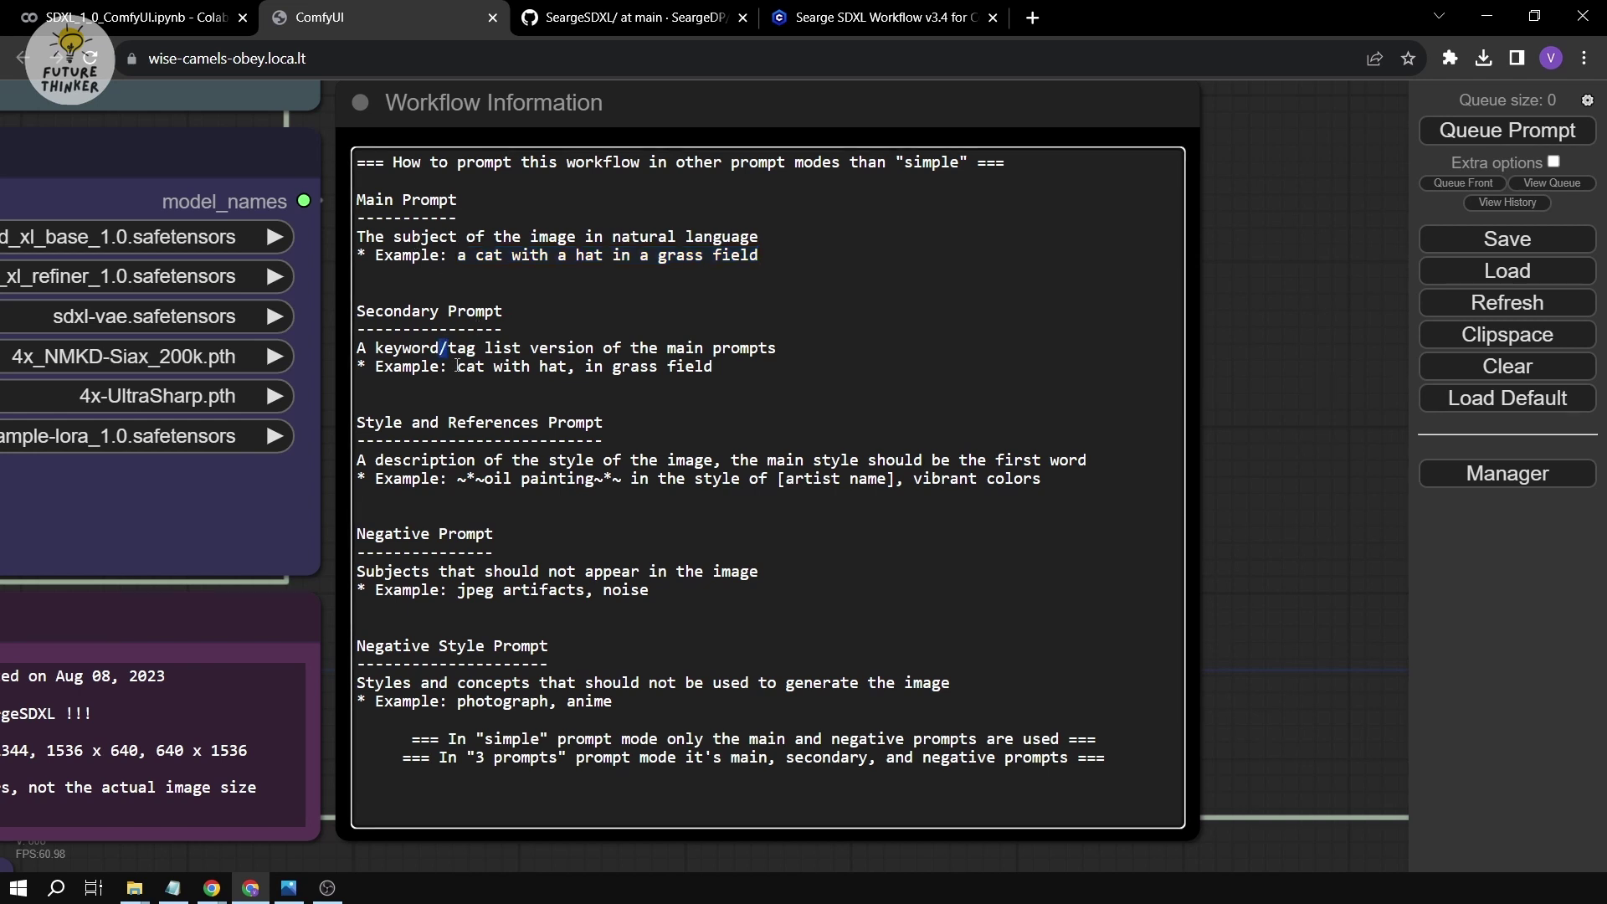
pyautogui.moveTo(457, 367); pyautogui.dragTo(570, 366)
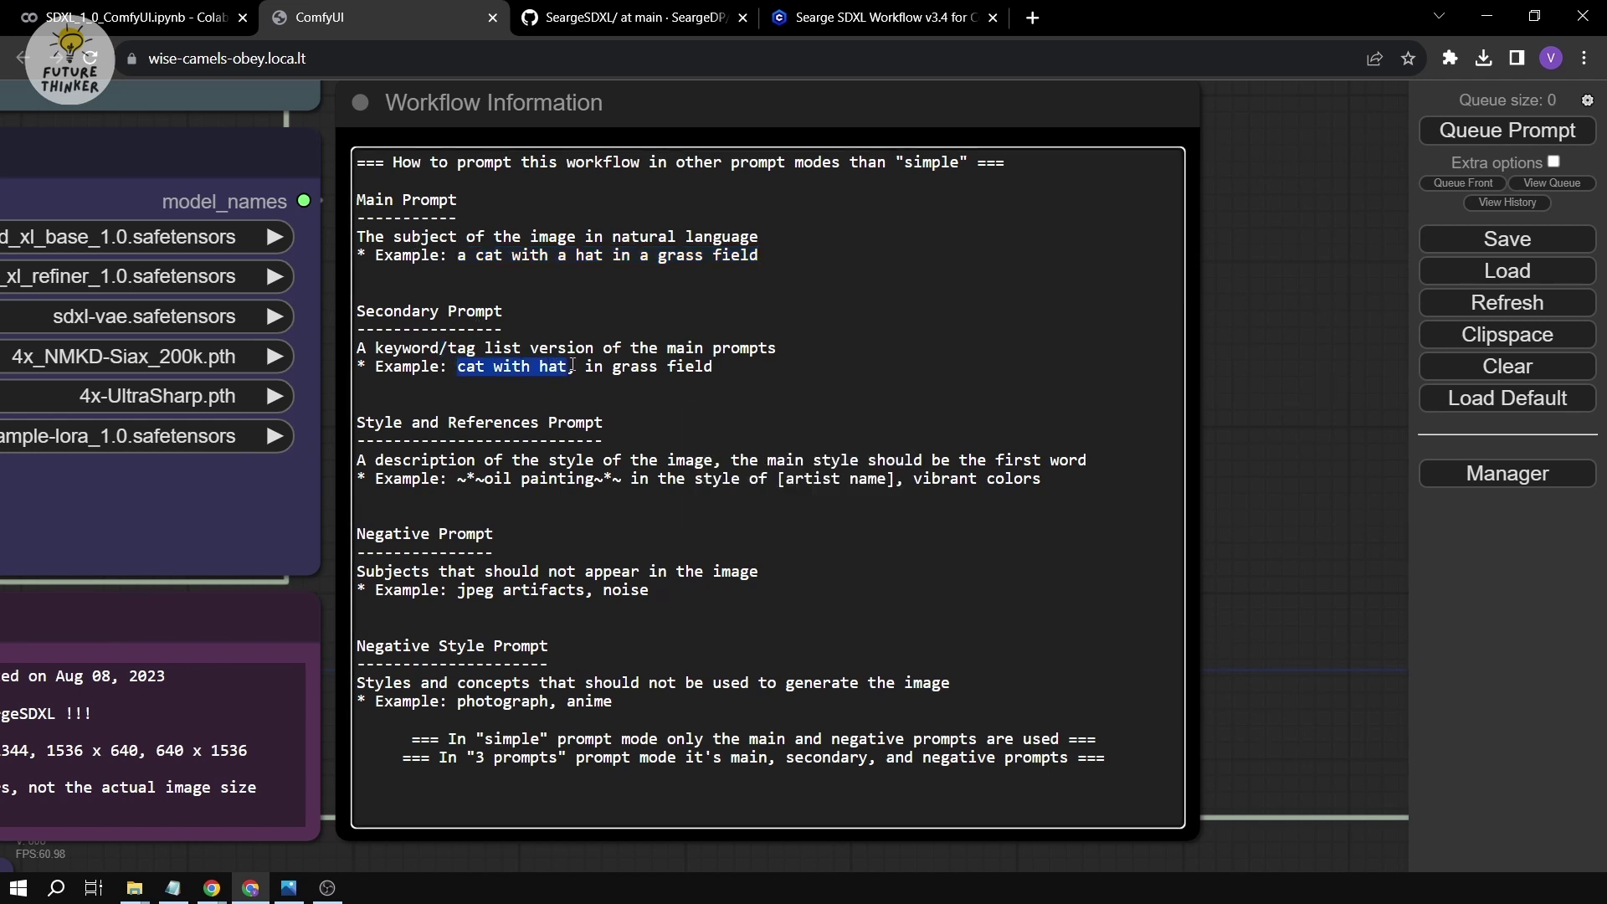
pyautogui.click(584, 366)
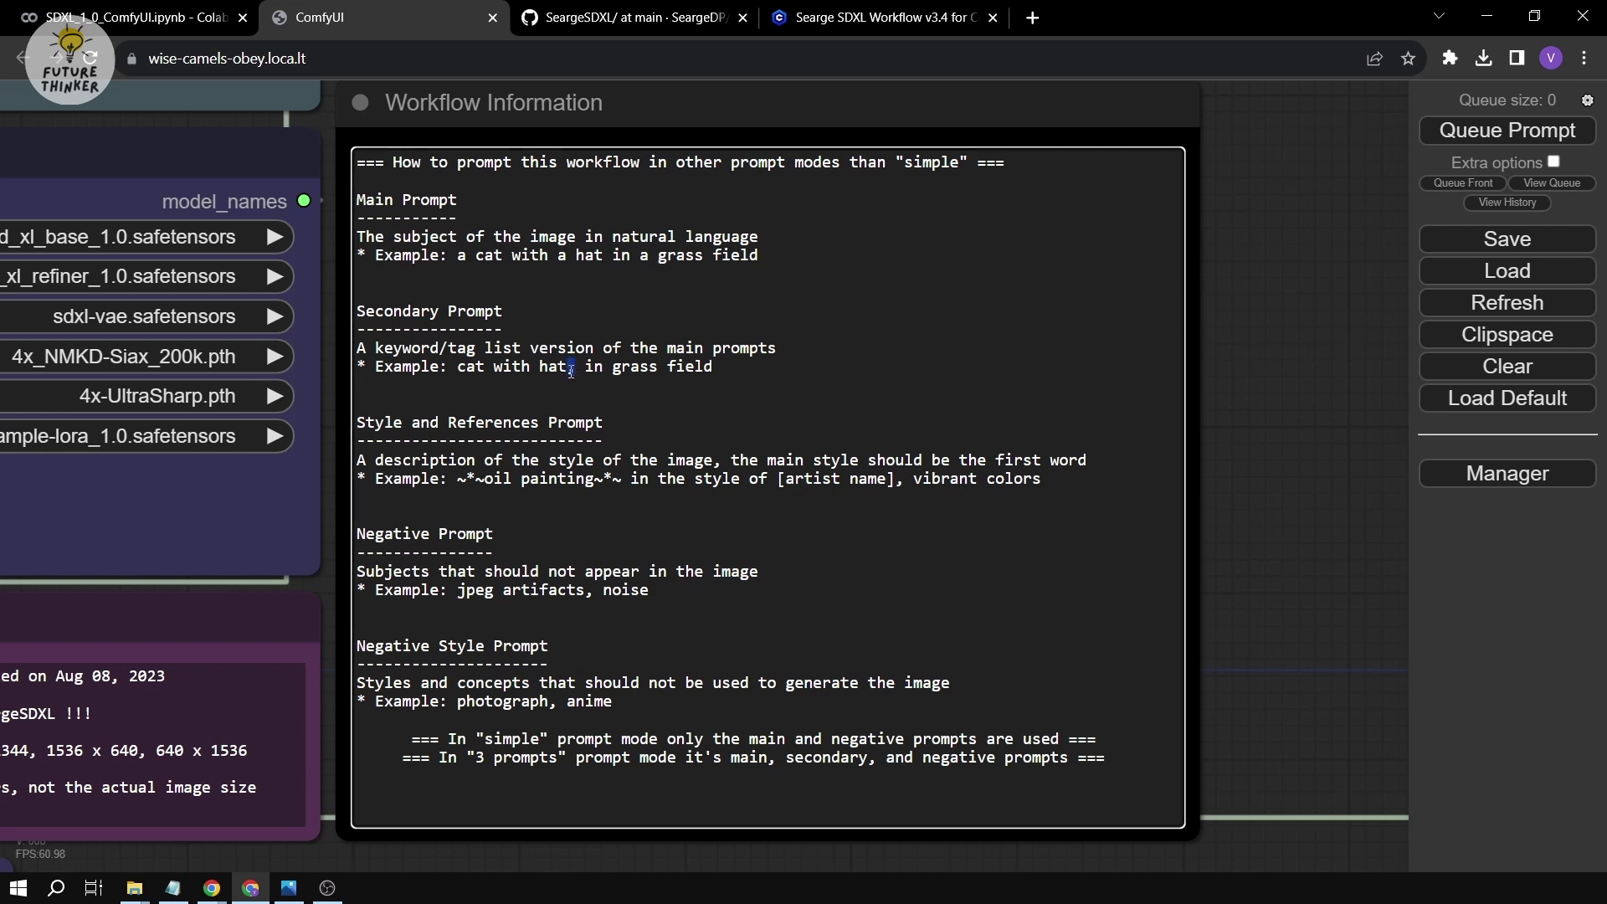
pyautogui.moveTo(577, 368); pyautogui.dragTo(563, 374)
# Read the Style Prompt description and its oil painting, vibrant colors example.
pyautogui.moveTo(548, 461); pyautogui.dragTo(621, 479)
pyautogui.doubleClick(500, 480)
pyautogui.moveTo(464, 483); pyautogui.dragTo(658, 480)
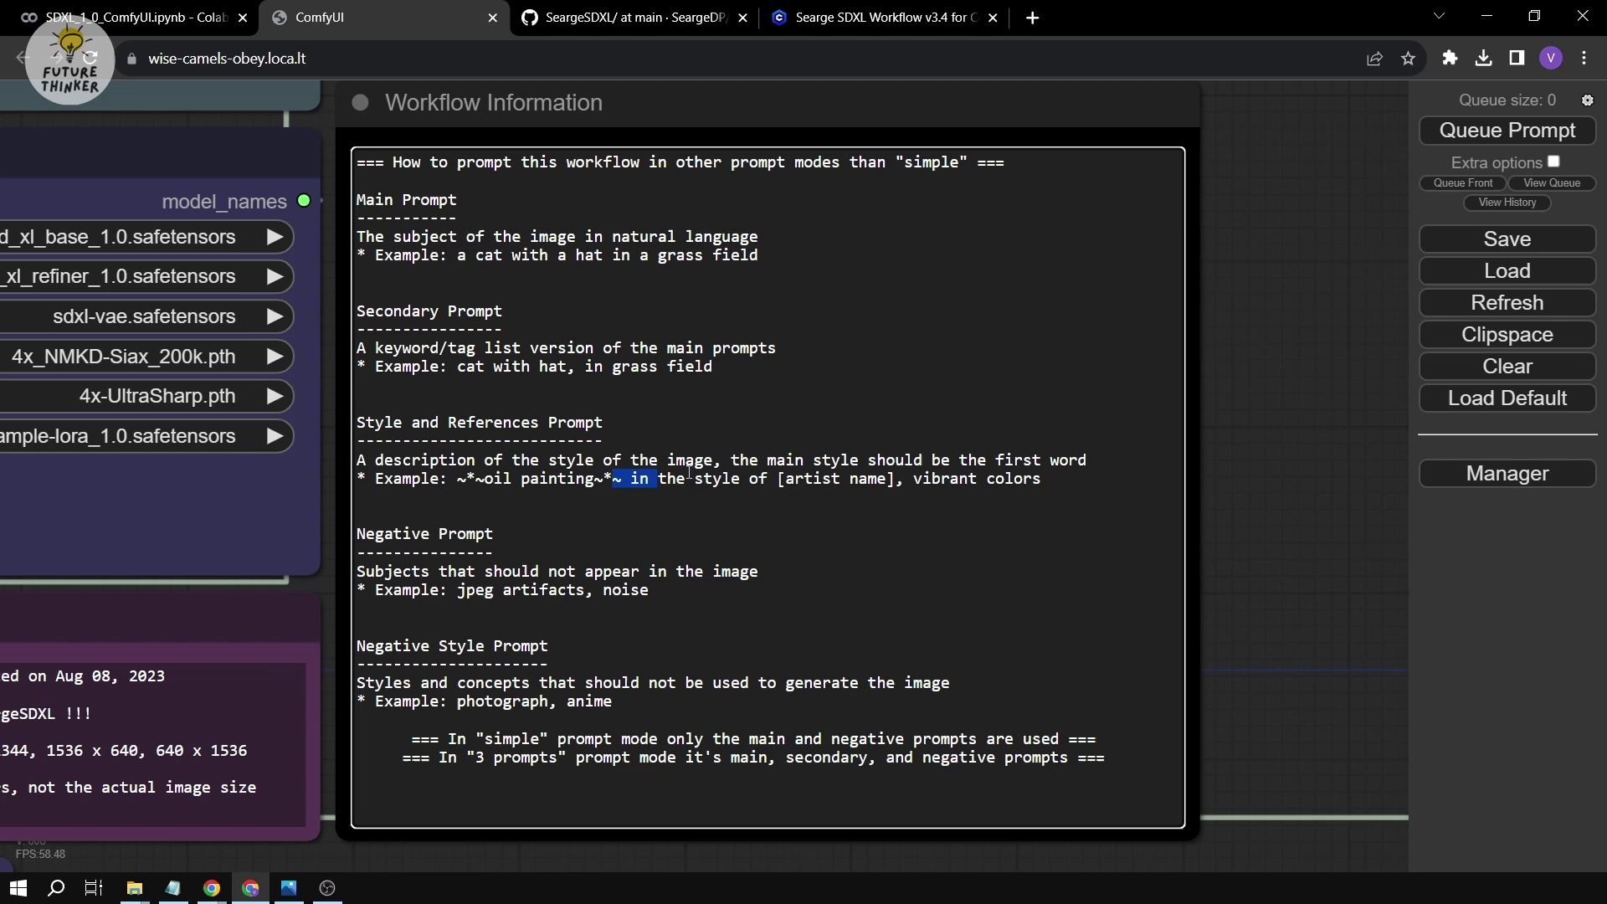
pyautogui.click(783, 477)
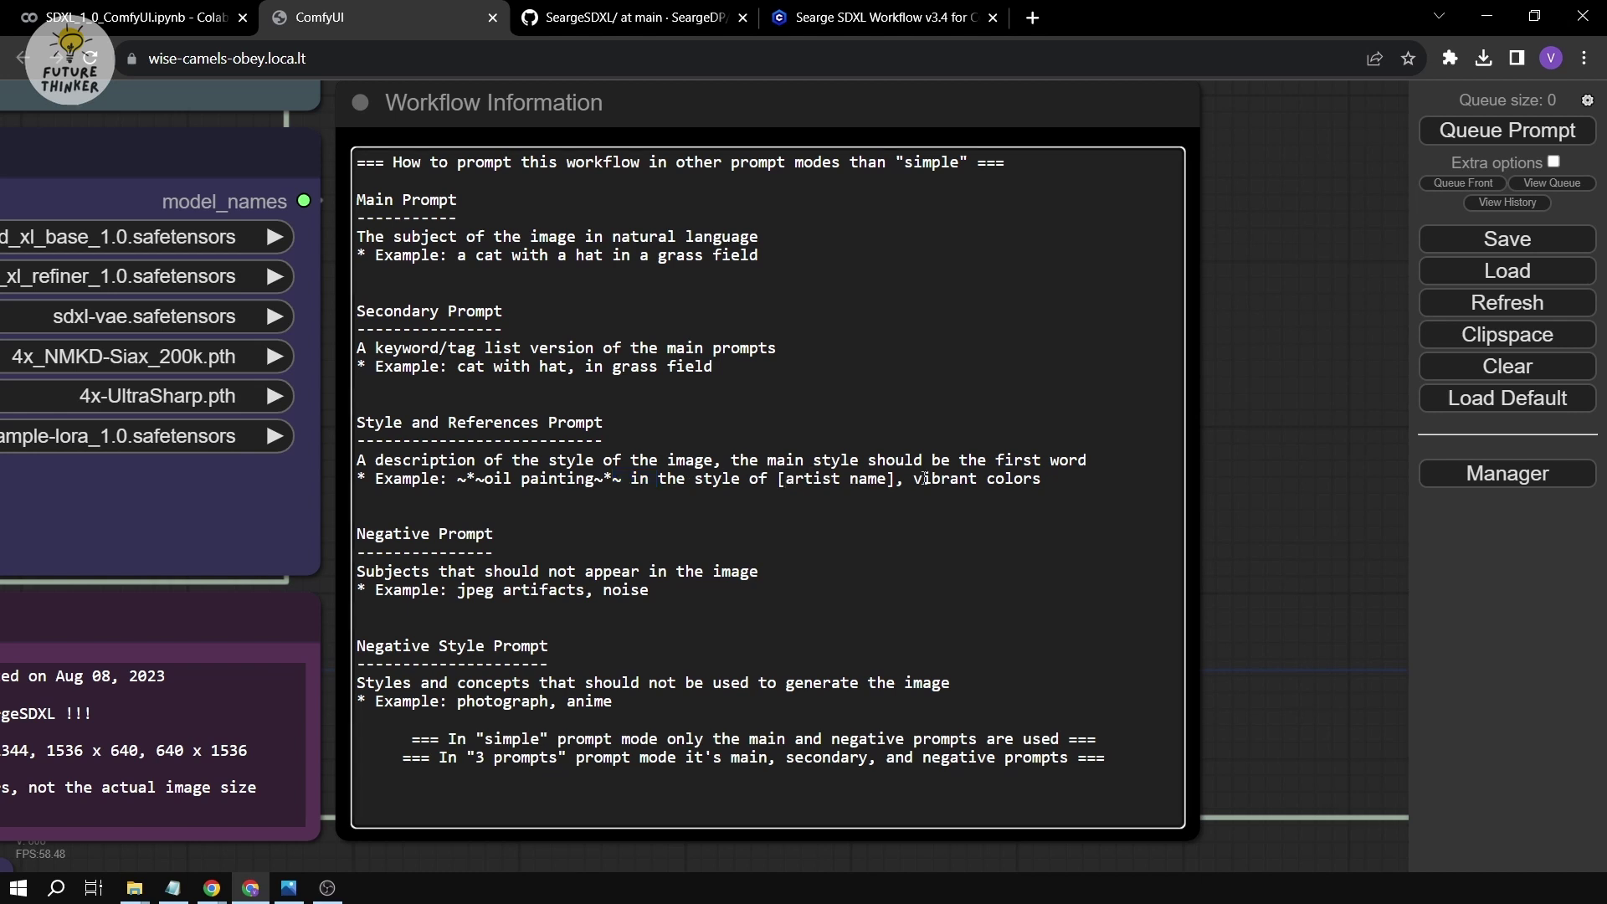
pyautogui.moveTo(929, 481); pyautogui.dragTo(1071, 478)
# Read the Negative Prompt description and its jpeg artifacts, noise example.
pyautogui.moveTo(1286, 514); pyautogui.dragTo(1238, 425)
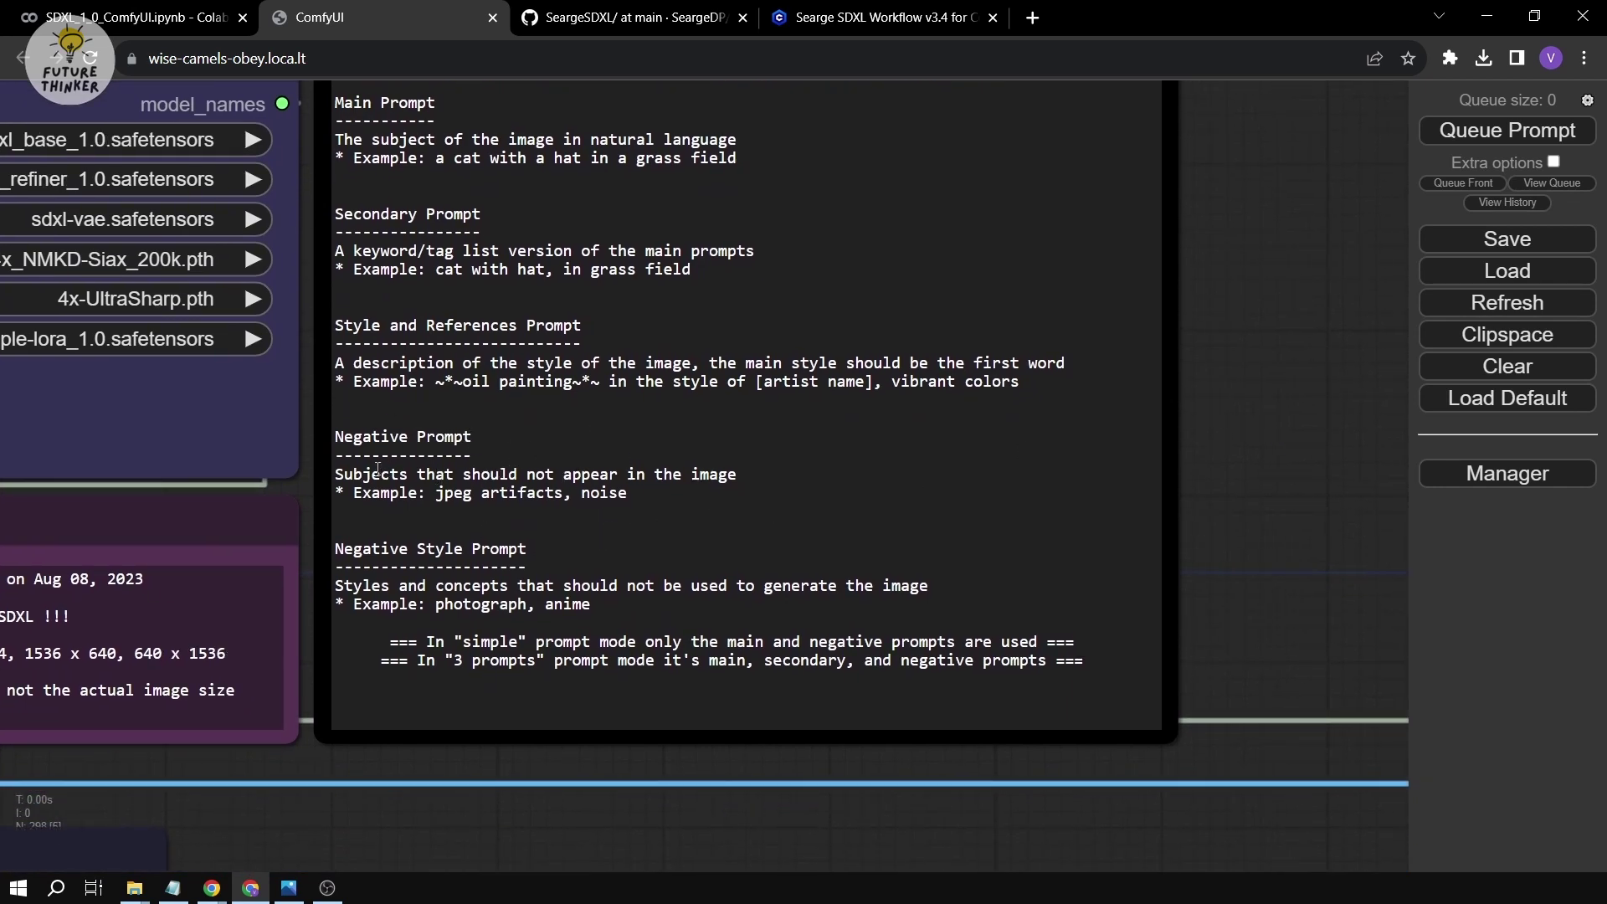
pyautogui.moveTo(453, 494); pyautogui.dragTo(596, 463)
pyautogui.click(581, 471)
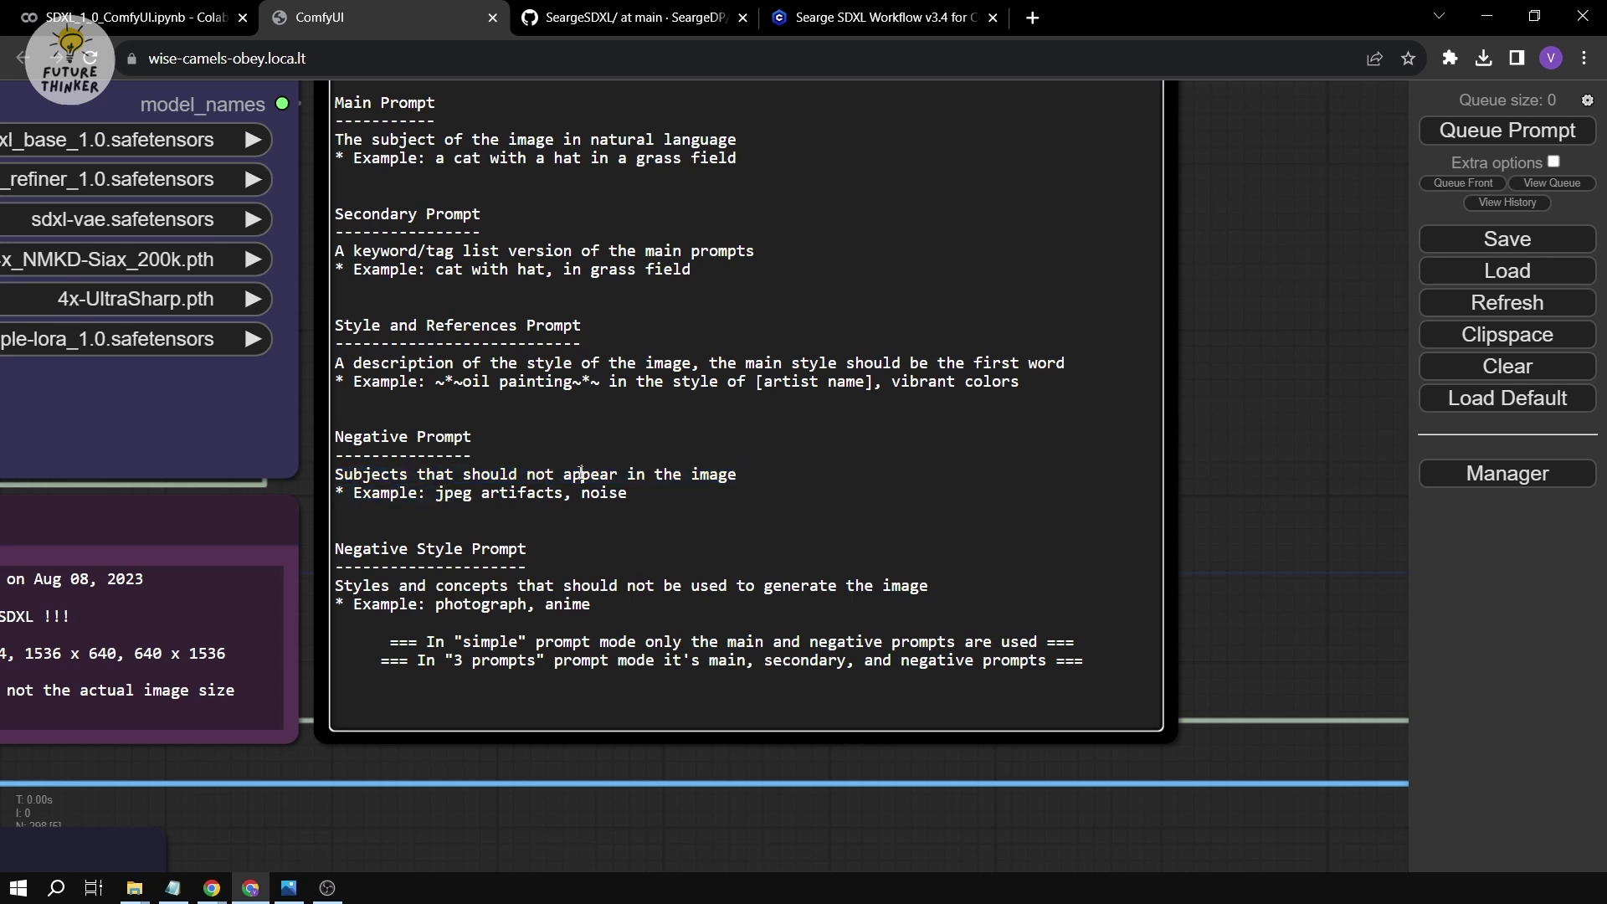
pyautogui.moveTo(436, 494); pyautogui.dragTo(578, 494)
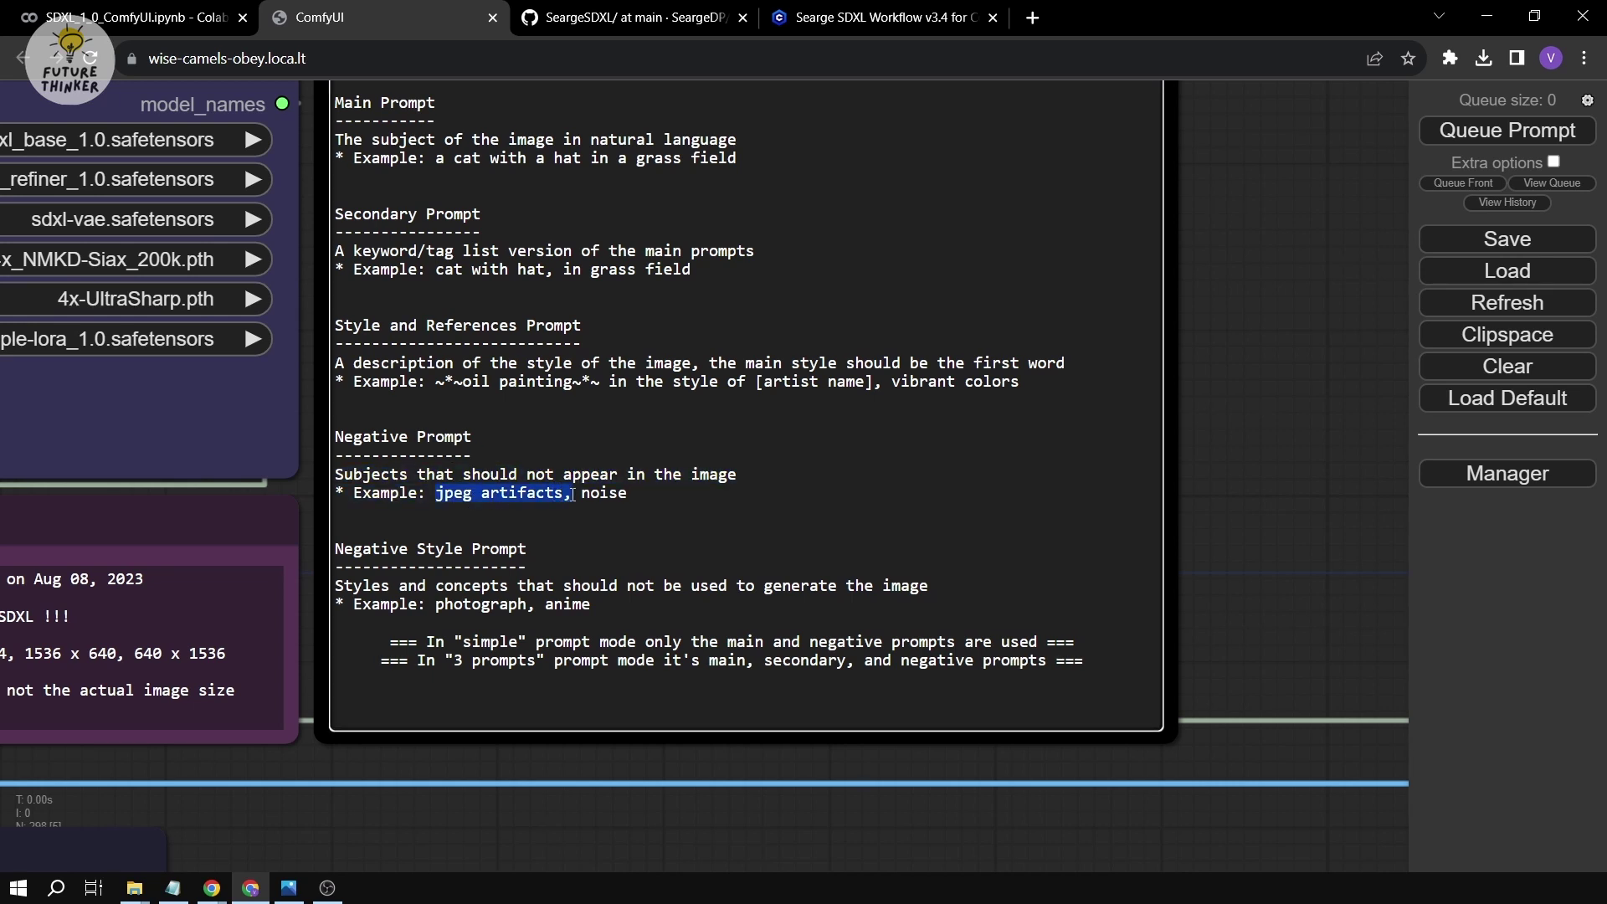
pyautogui.click(583, 494)
pyautogui.doubleClick(602, 493)
pyautogui.click(617, 520)
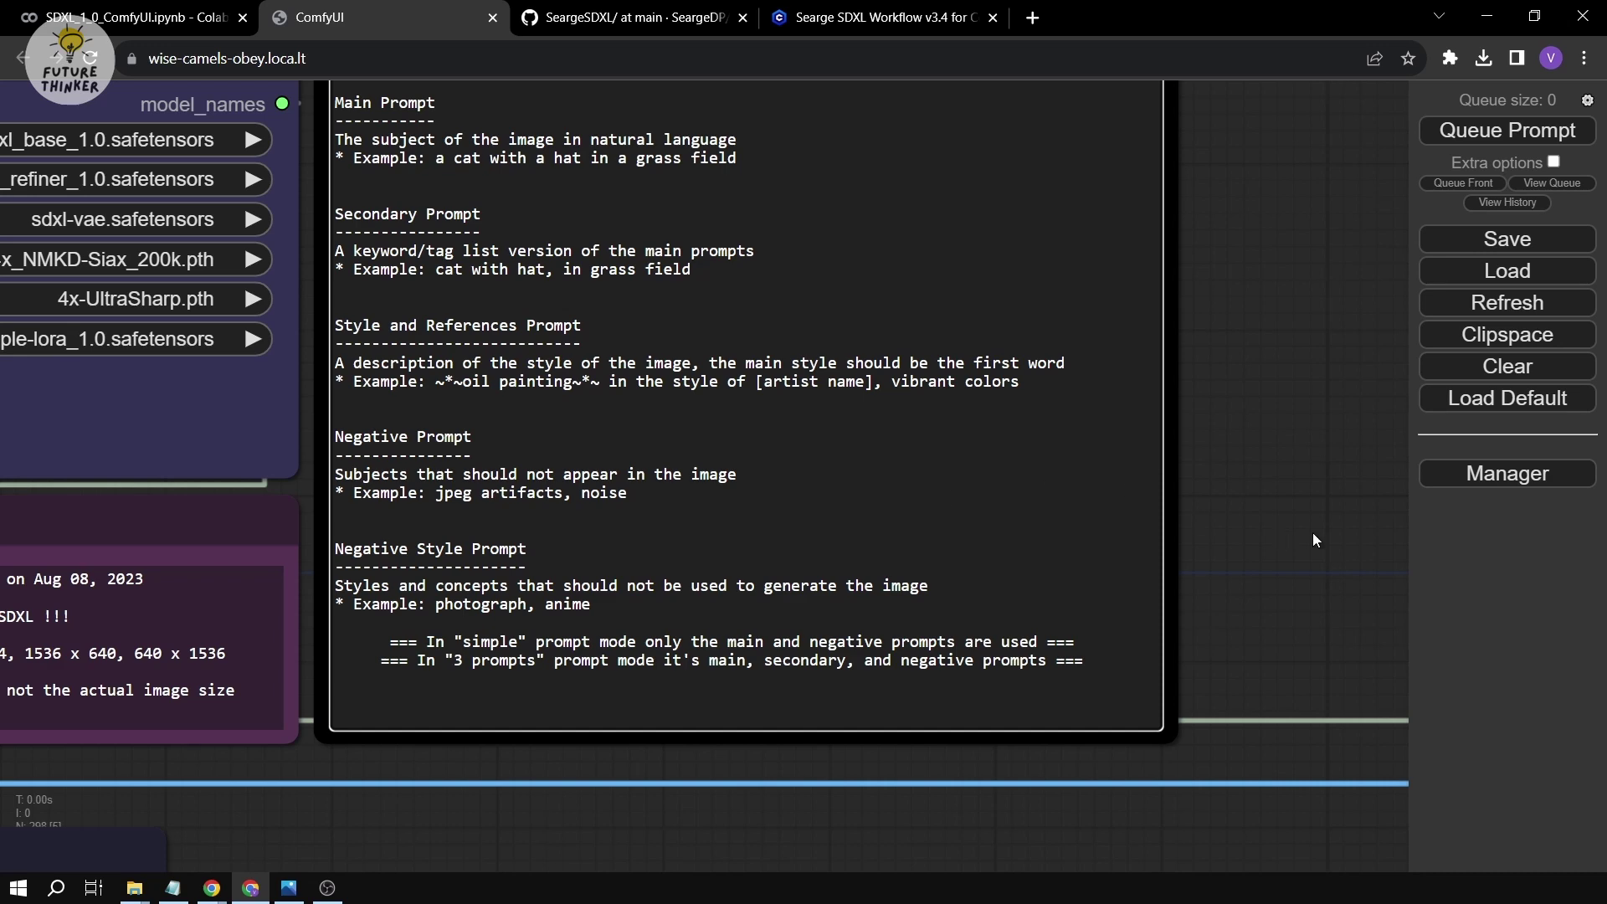
# Read the negative style example and the prompt mode notes about using 3 prompts.
pyautogui.moveTo(1272, 538); pyautogui.dragTo(1319, 493)
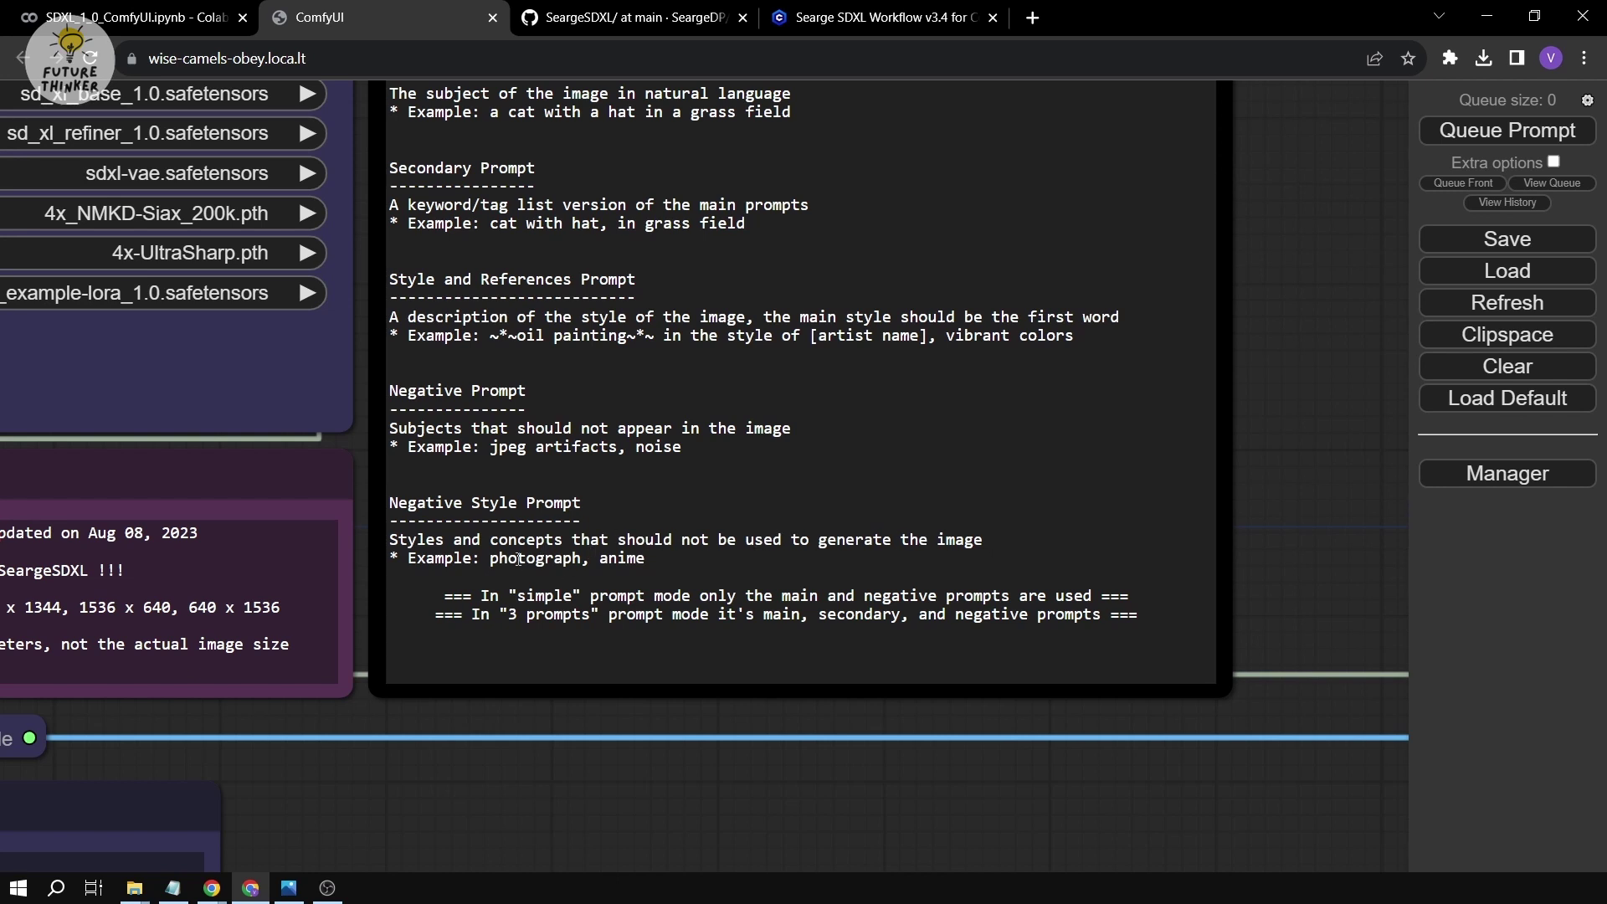
pyautogui.moveTo(519, 560); pyautogui.dragTo(554, 618)
pyautogui.click(646, 559)
pyautogui.click(578, 718)
pyautogui.moveTo(490, 616); pyautogui.dragTo(608, 616)
pyautogui.click(555, 616)
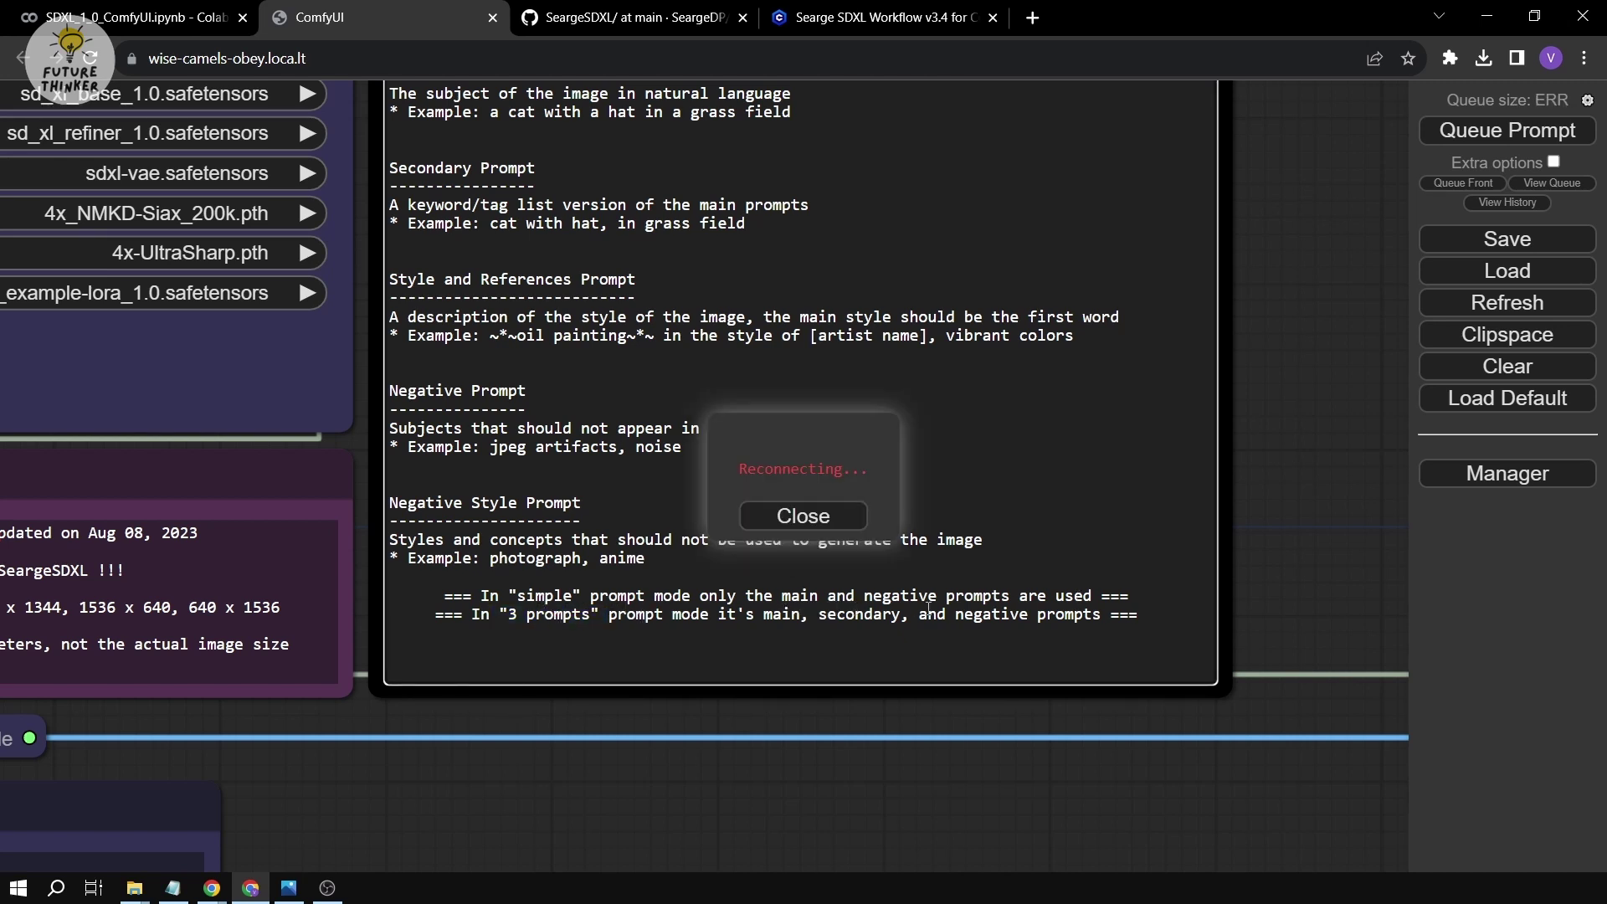
pyautogui.moveTo(556, 752); pyautogui.dragTo(659, 753)
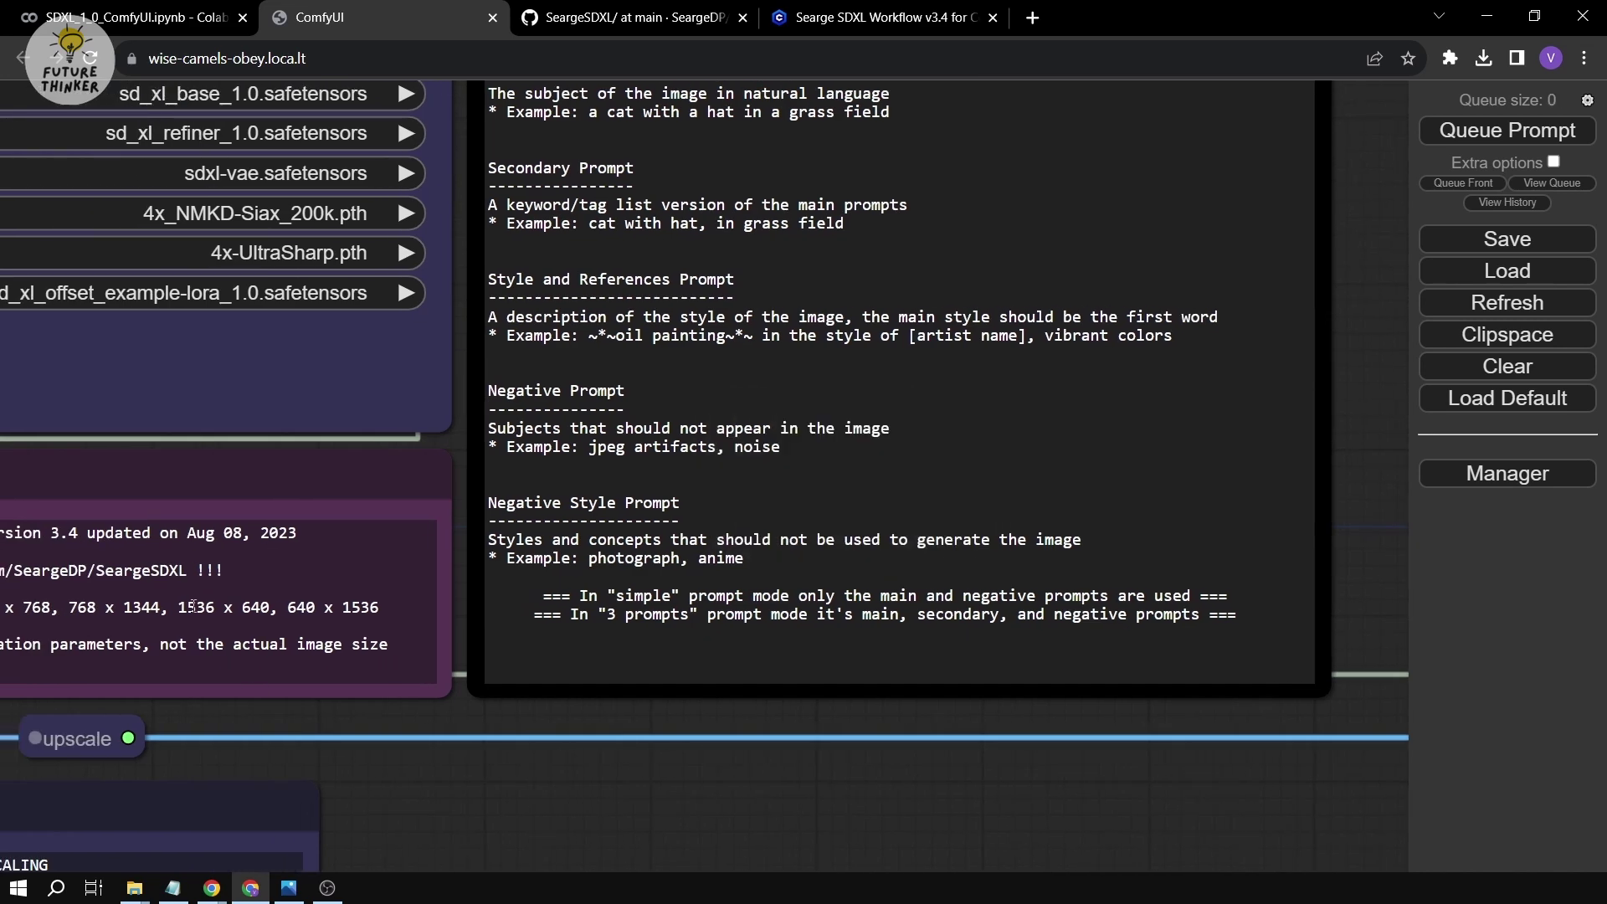
# Review prompt_style (subject focus) and operation_mode (text to image) options, then view Load Image and prompt nodes.
pyautogui.moveTo(412, 757); pyautogui.dragTo(694, 808)
pyautogui.scroll(-4, 451, 533)
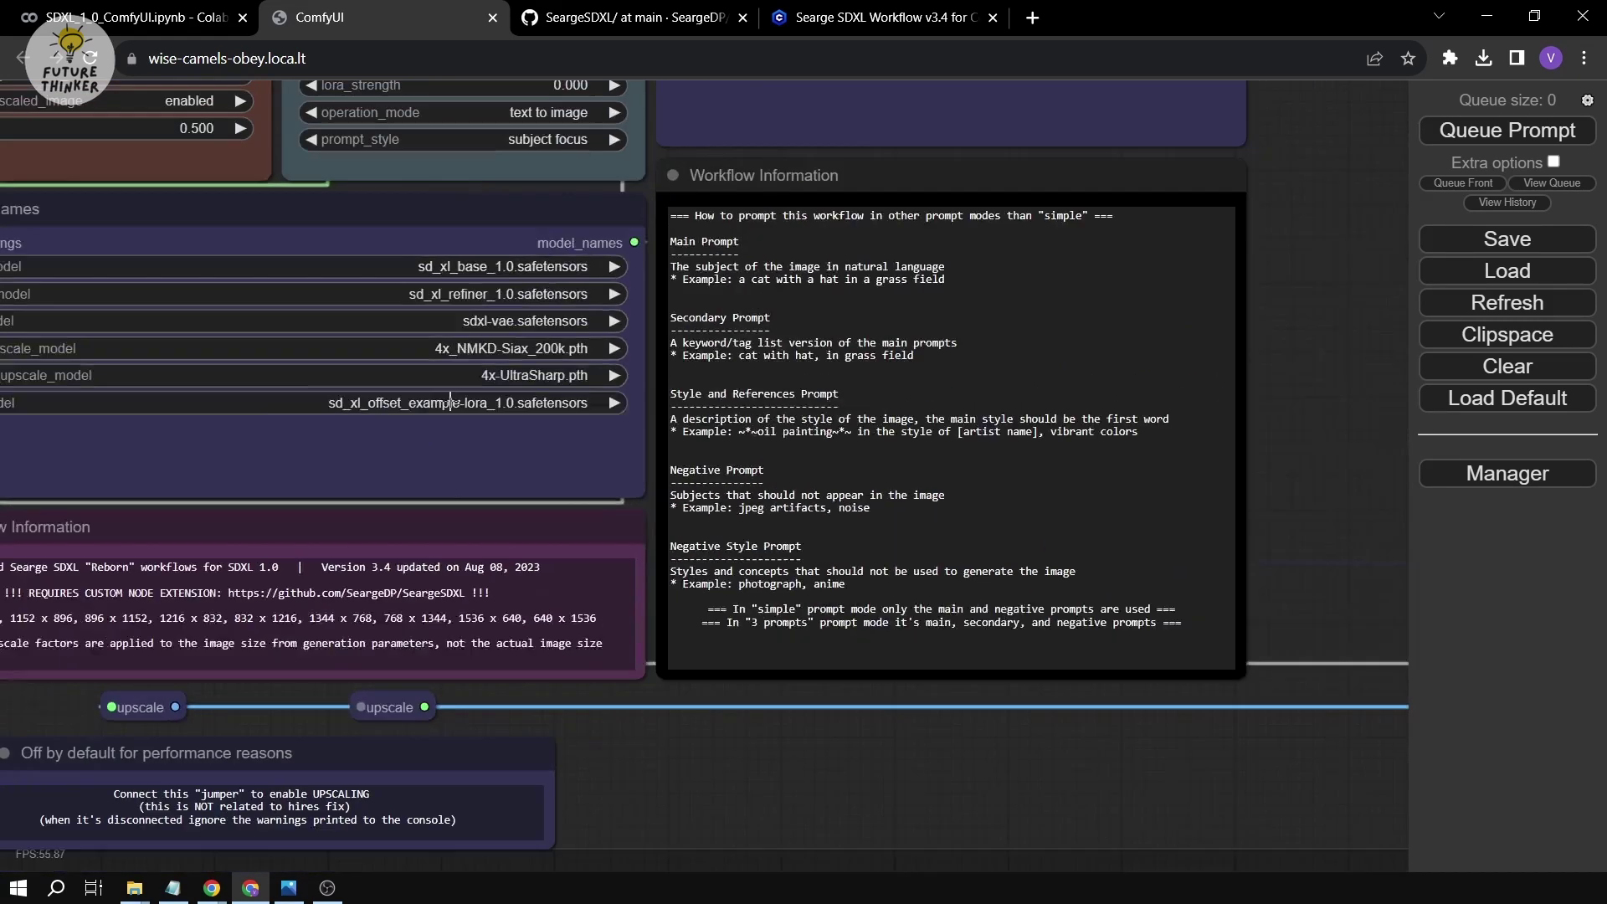
pyautogui.click(467, 138)
pyautogui.moveTo(636, 741); pyautogui.dragTo(914, 857)
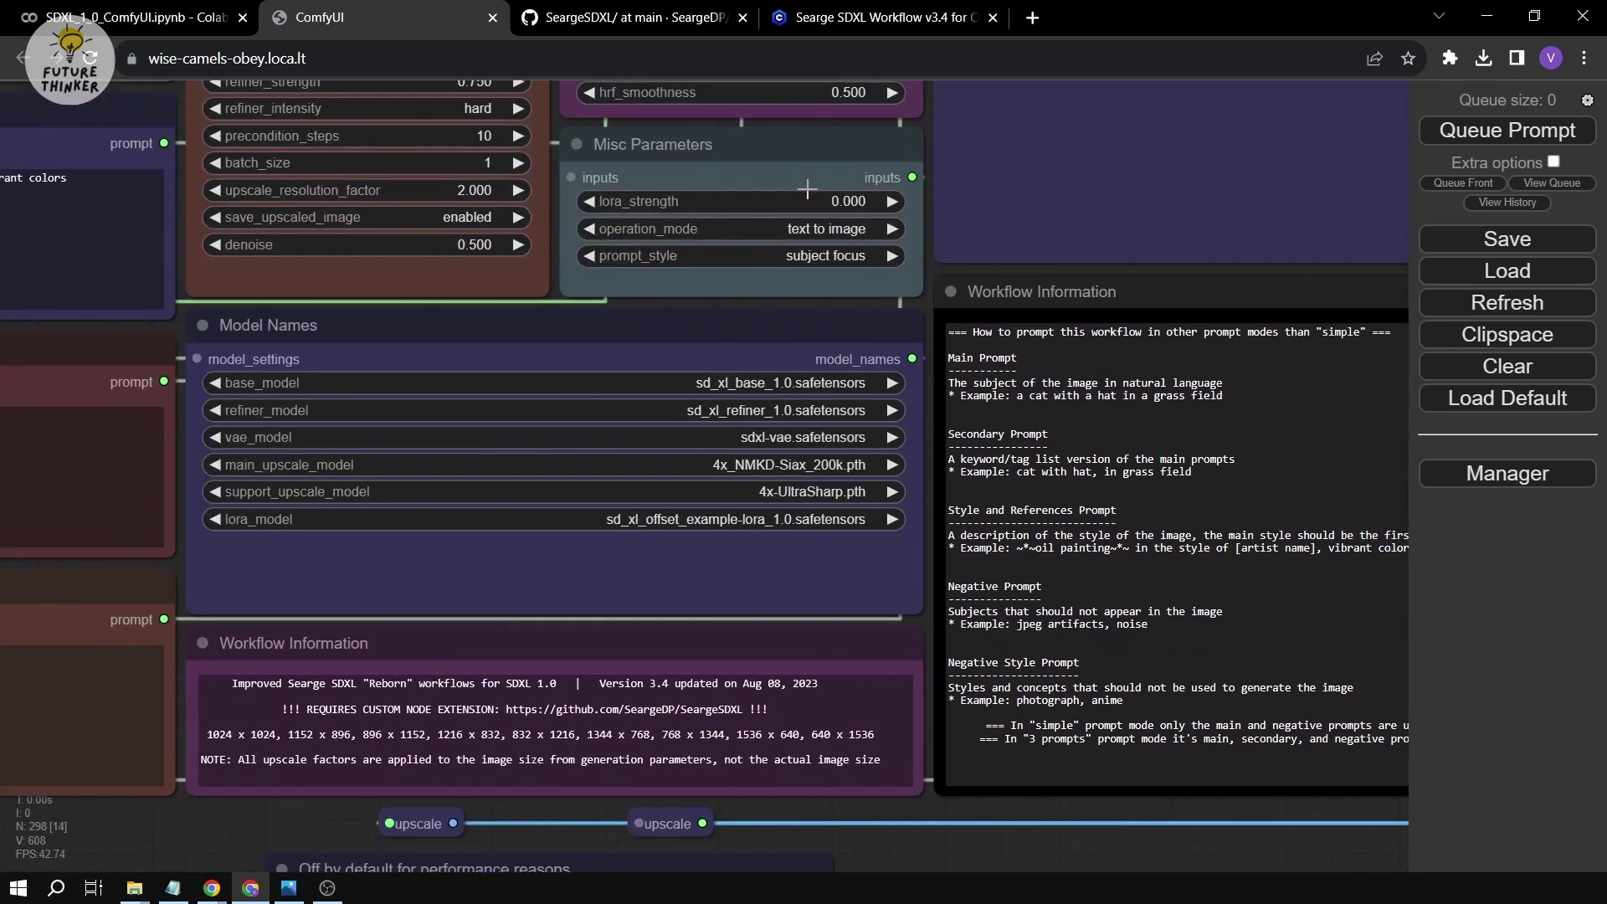
pyautogui.click(808, 240)
pyautogui.scroll(-5, 481, 362)
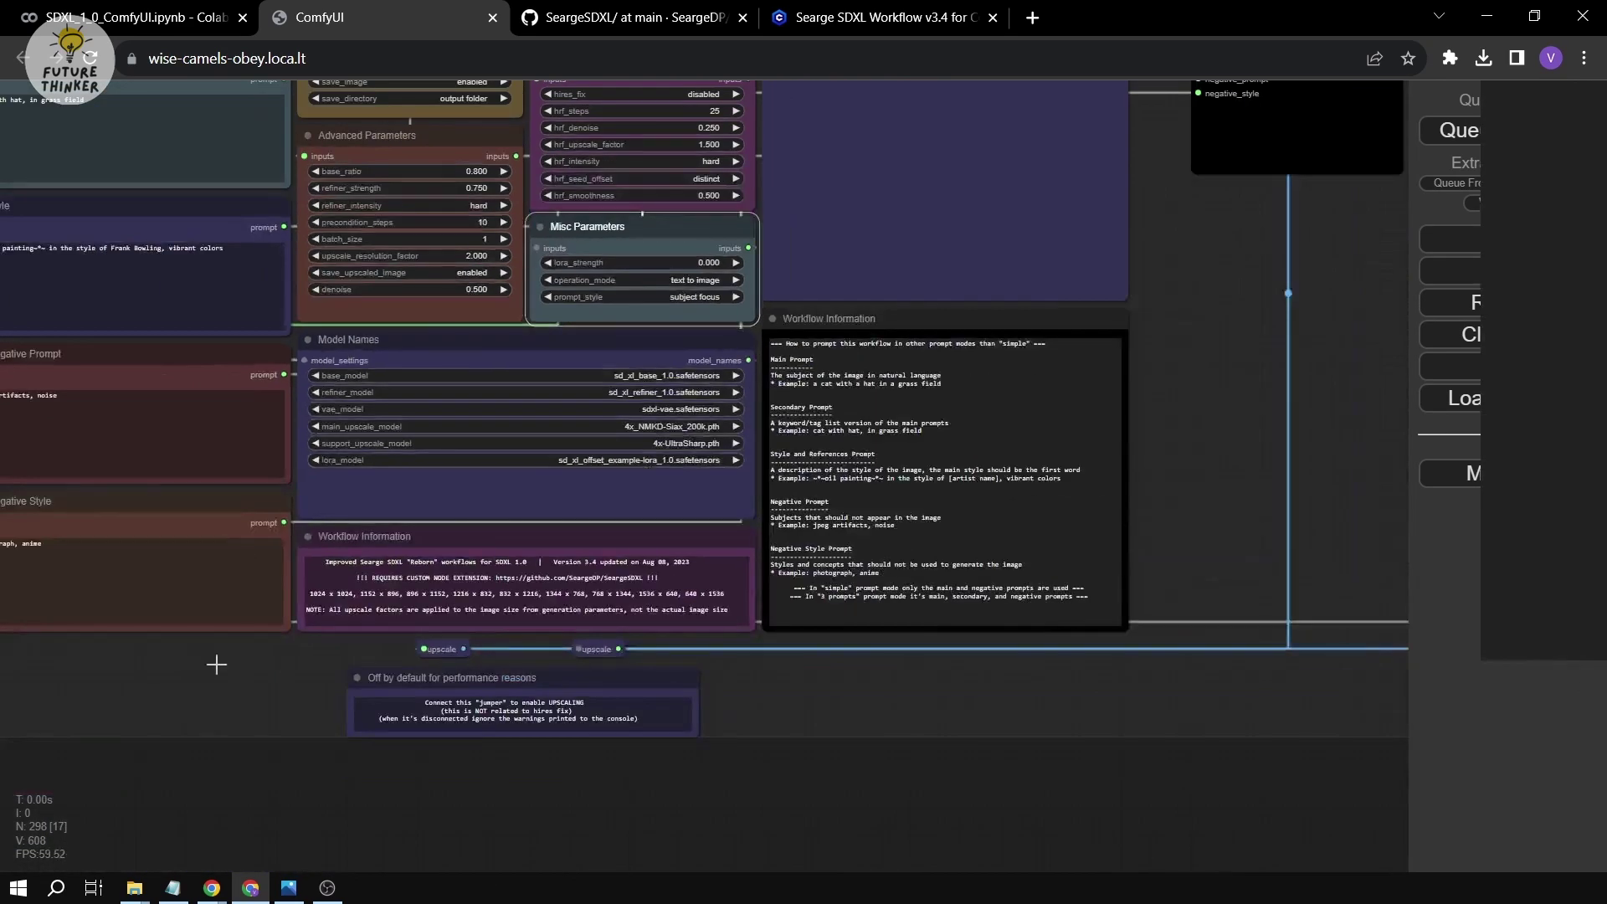
pyautogui.moveTo(158, 722); pyautogui.dragTo(400, 798)
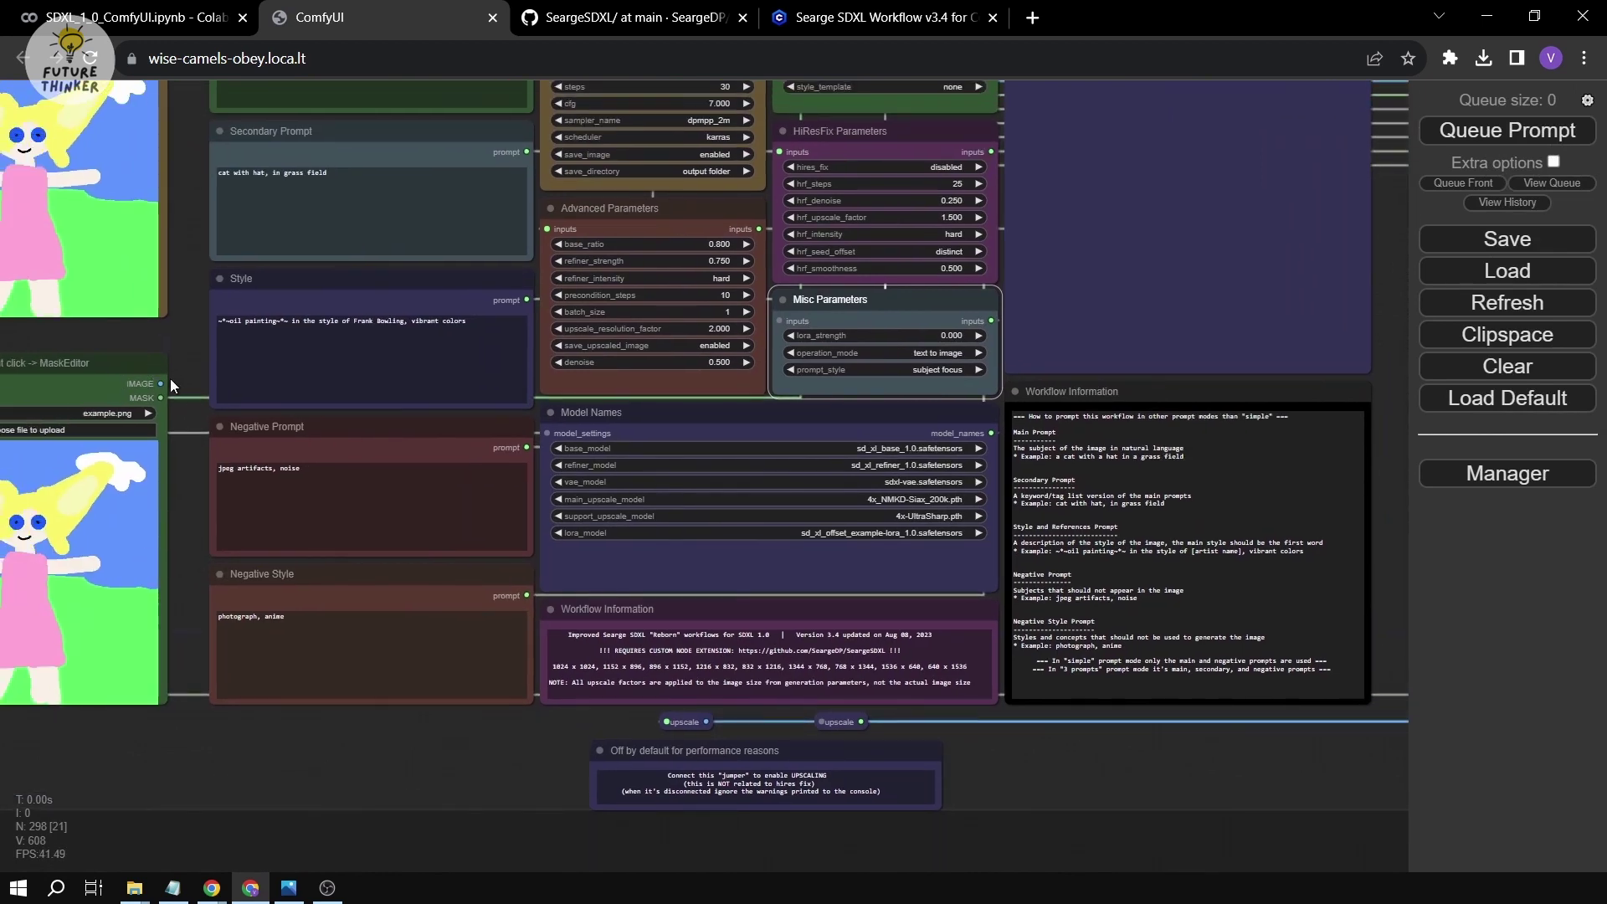
pyautogui.moveTo(189, 373); pyautogui.dragTo(184, 456)
pyautogui.moveTo(176, 315); pyautogui.dragTo(166, 400)
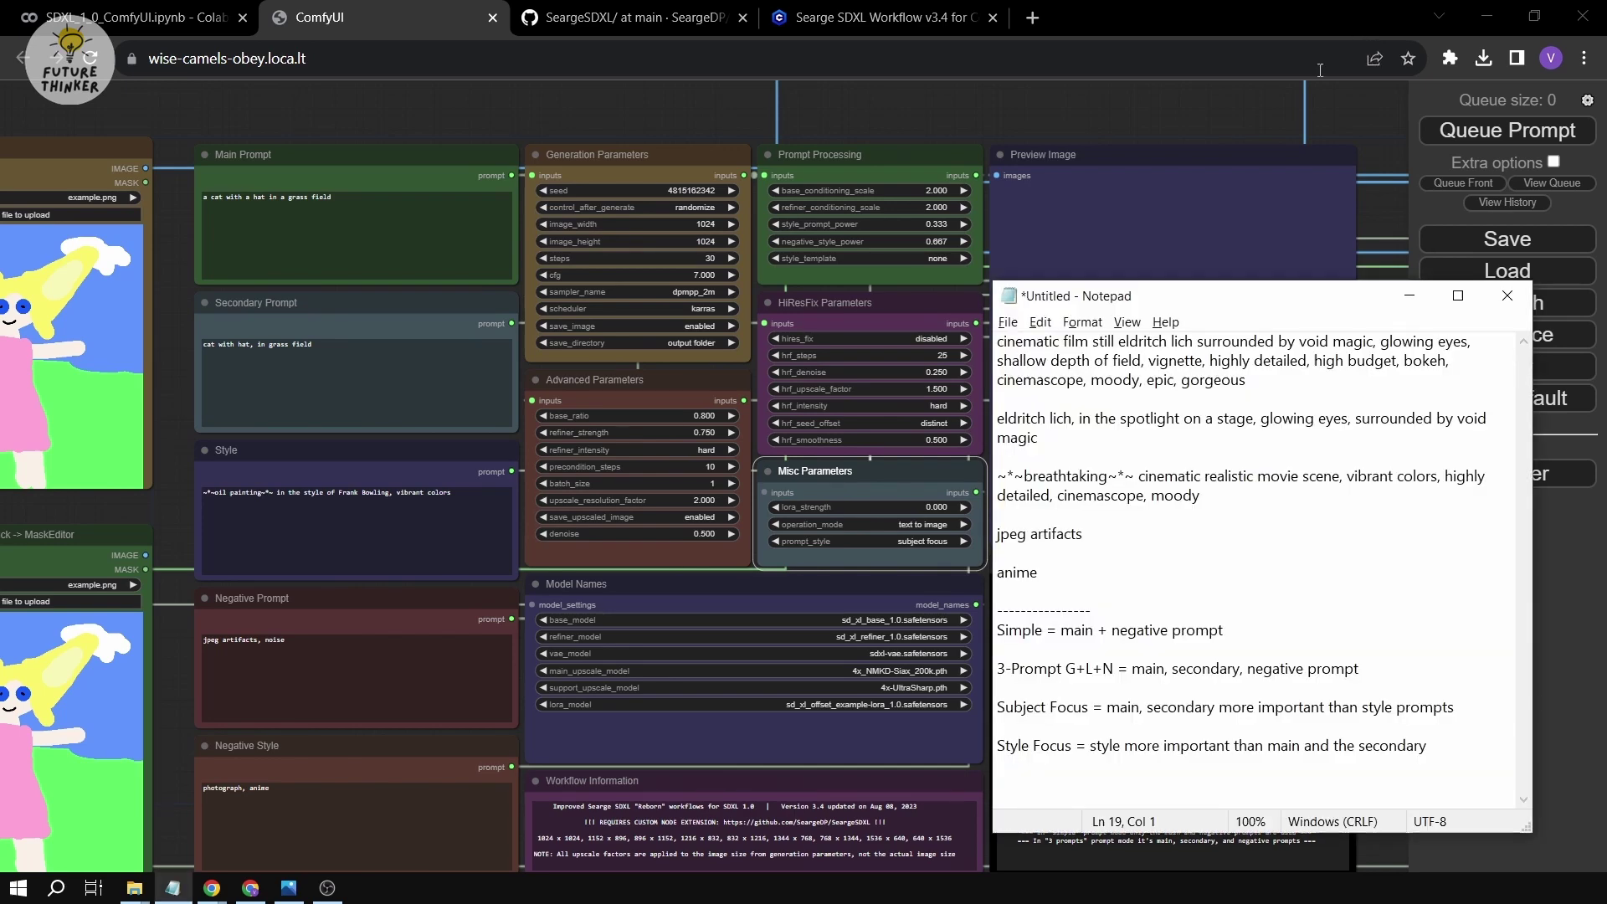
# Bring the sample-prompt notes forward, then scroll through the SeargeSDXL repository README.
pyautogui.click(1160, 358)
pyautogui.moveTo(1183, 288); pyautogui.dragTo(1140, 253)
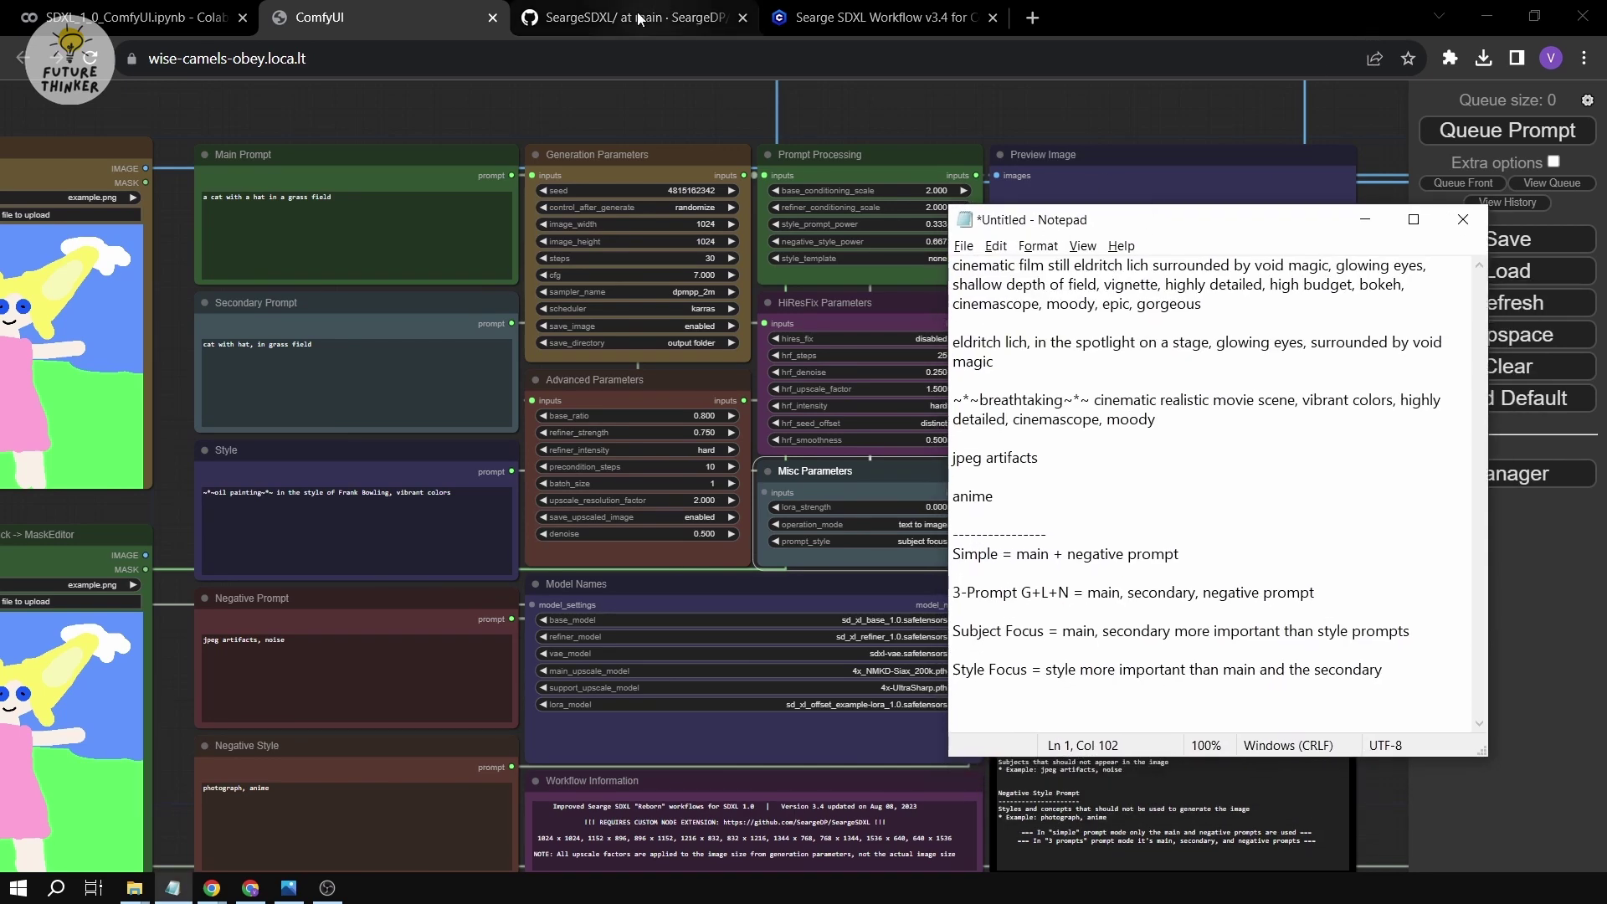
pyautogui.click(634, 17)
pyautogui.scroll(20, 678, 222)
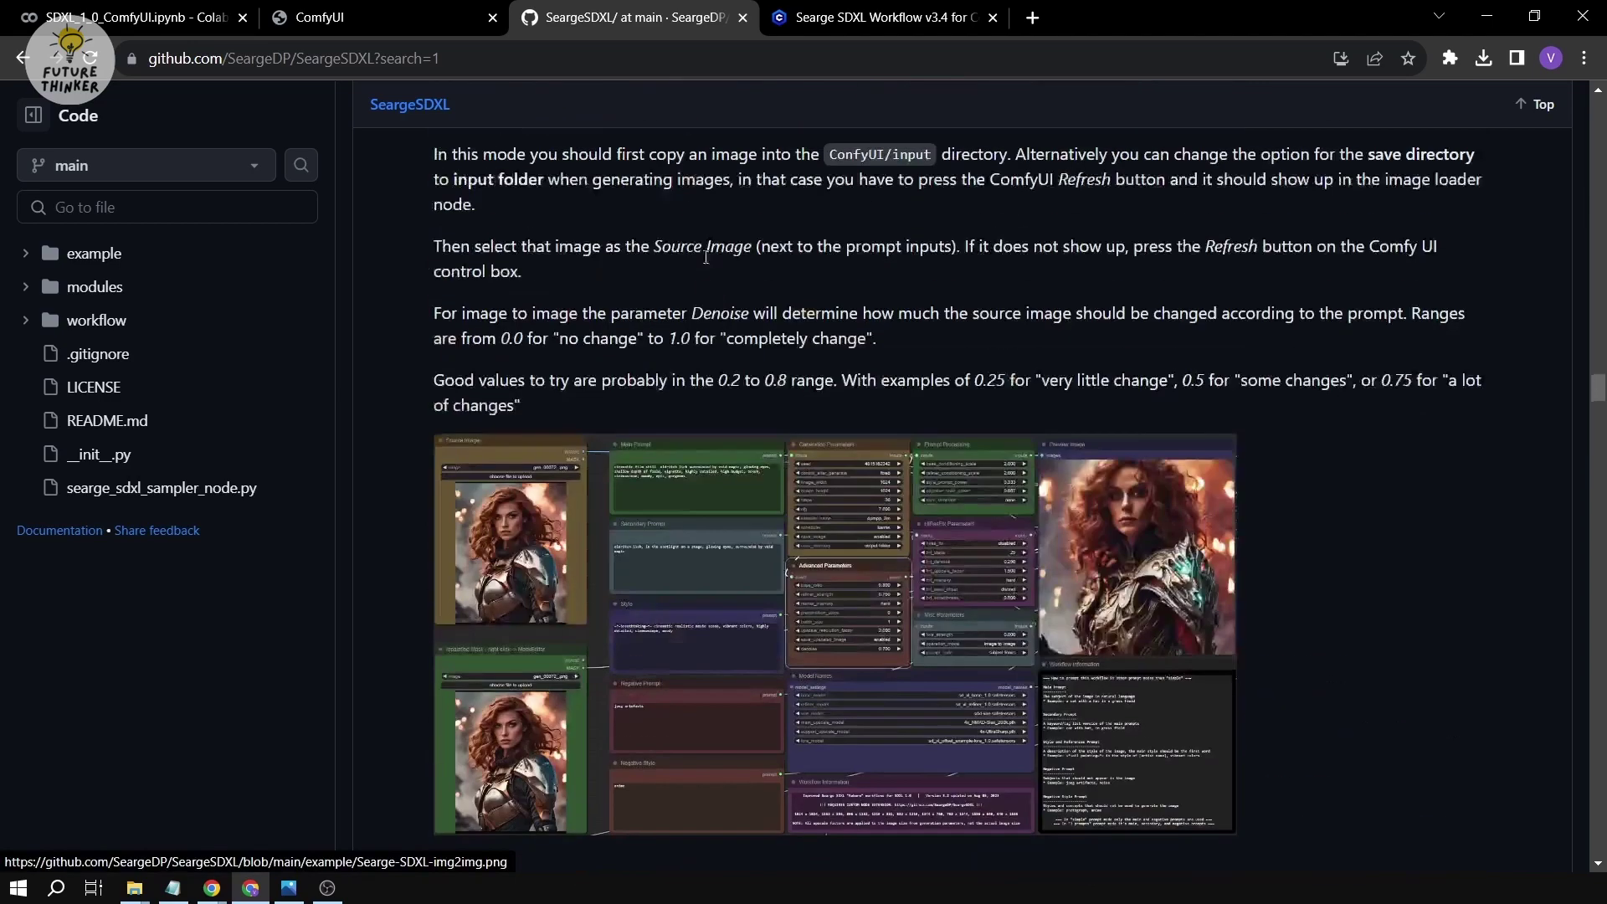
pyautogui.scroll(-3, 709, 245)
pyautogui.scroll(3, 754, 334)
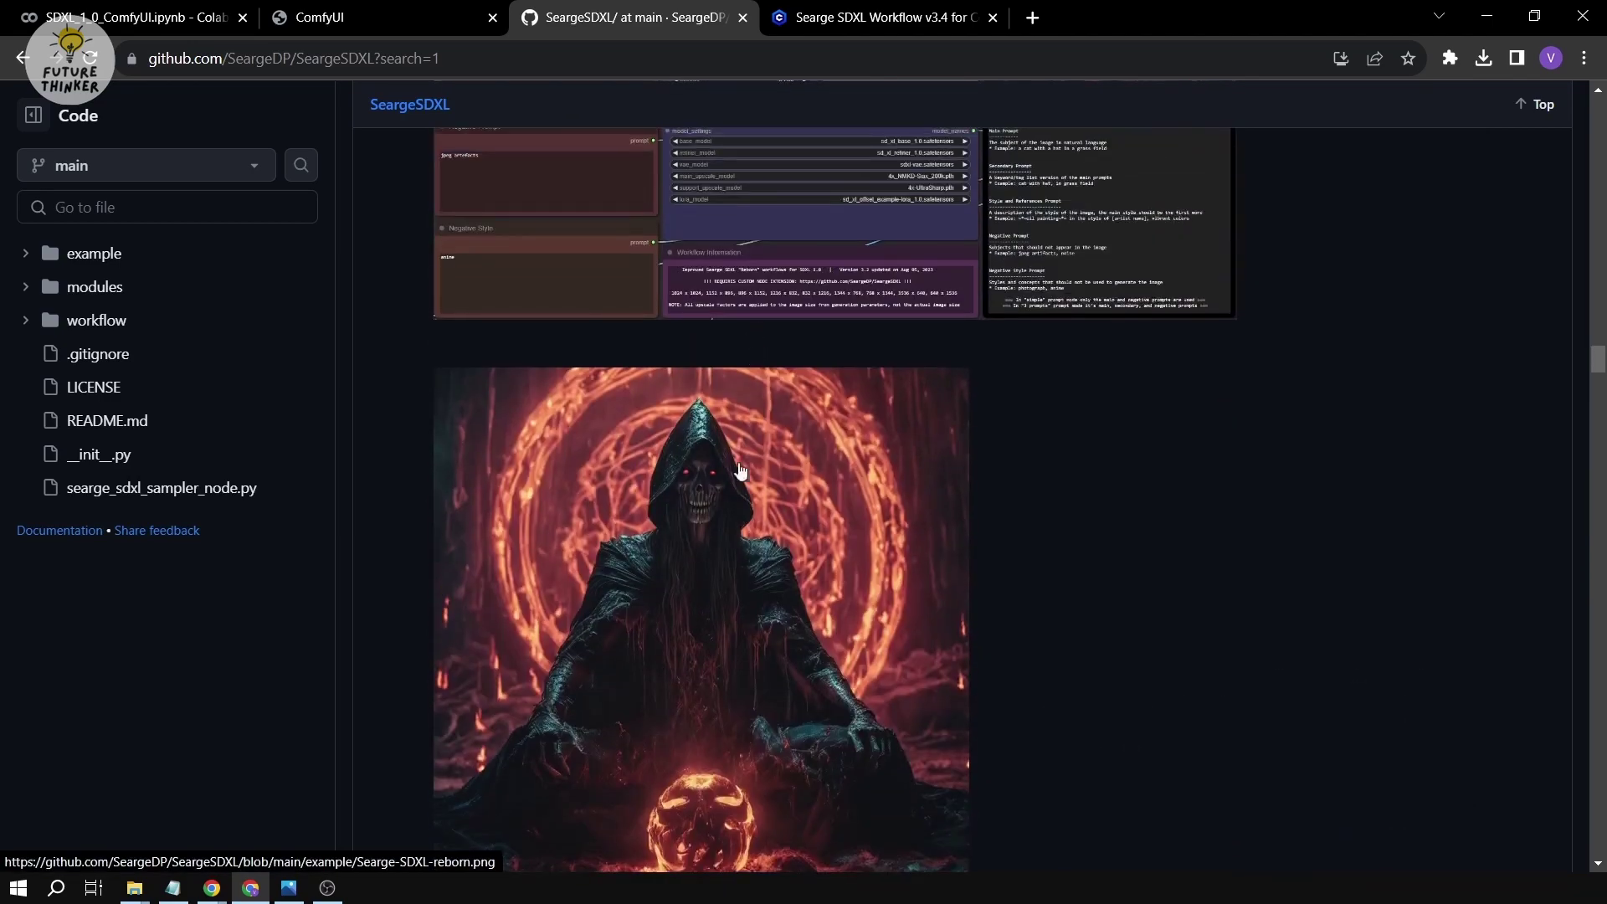
pyautogui.scroll(3, 799, 473)
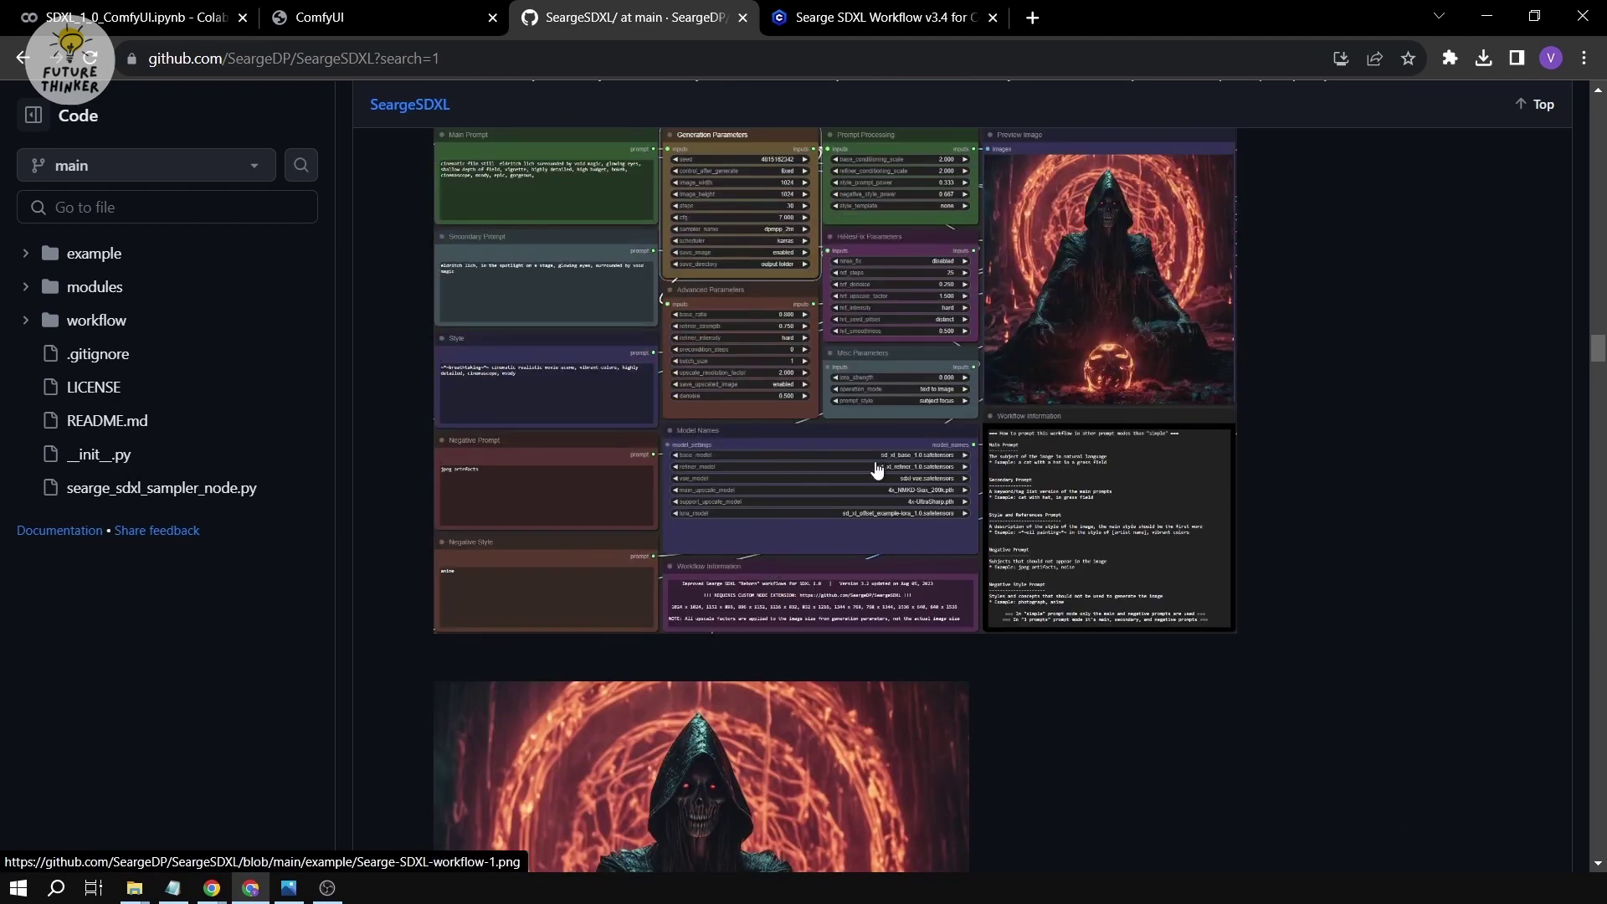
# Open the README's example workflow screenshot full size in a new tab.
pyautogui.click(950, 499)
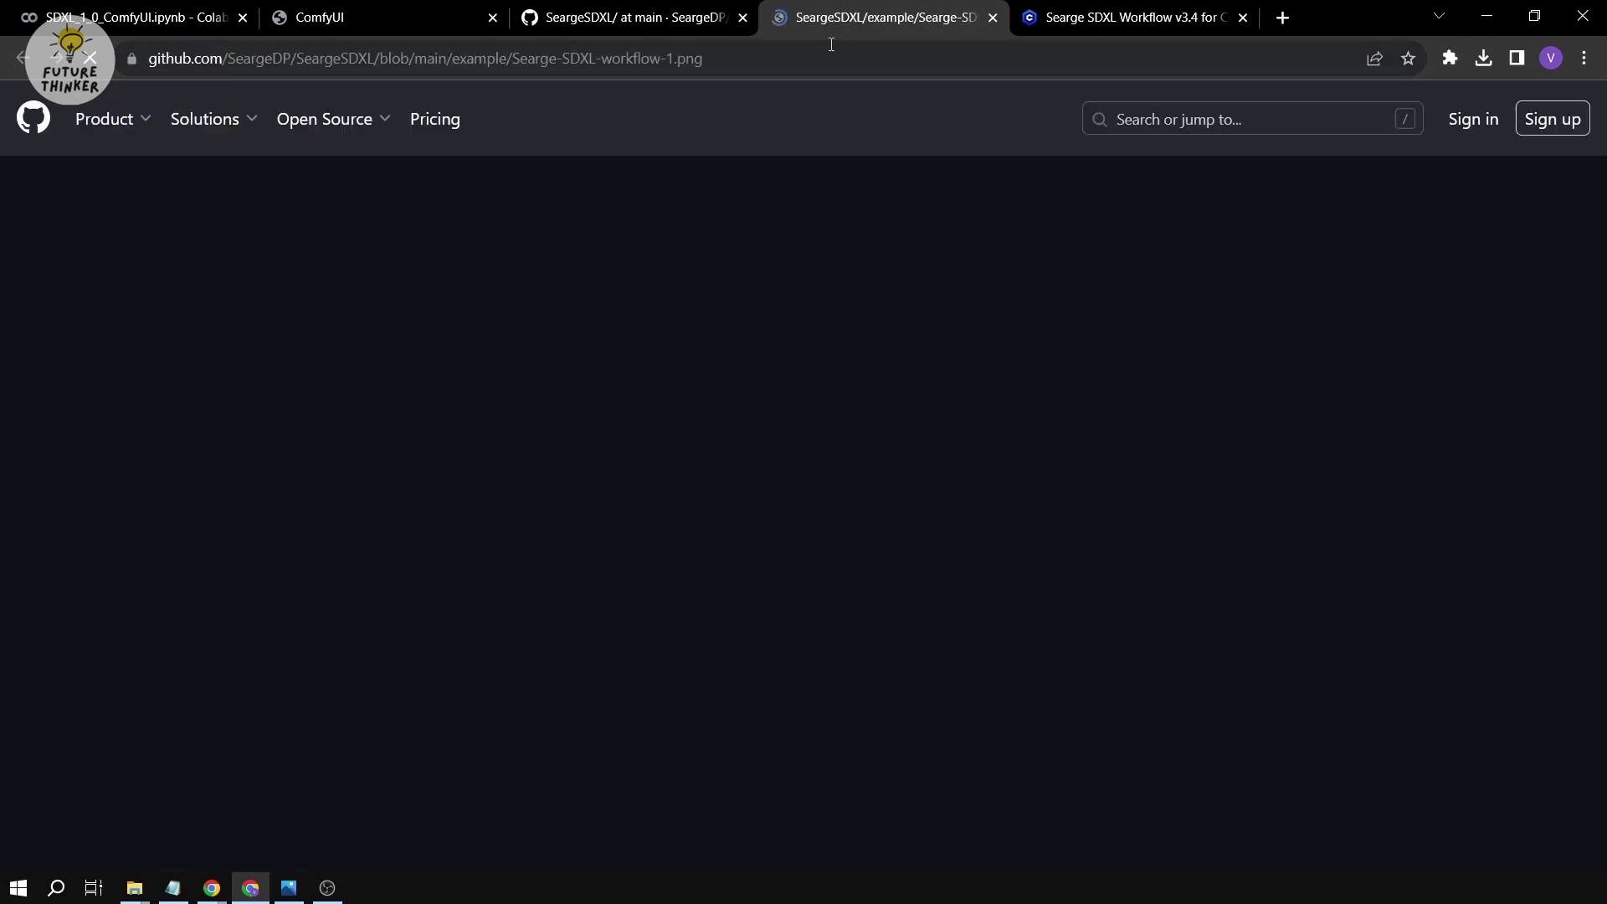
pyautogui.hotkey('ctrl', 'w')
pyautogui.rightClick(747, 379)
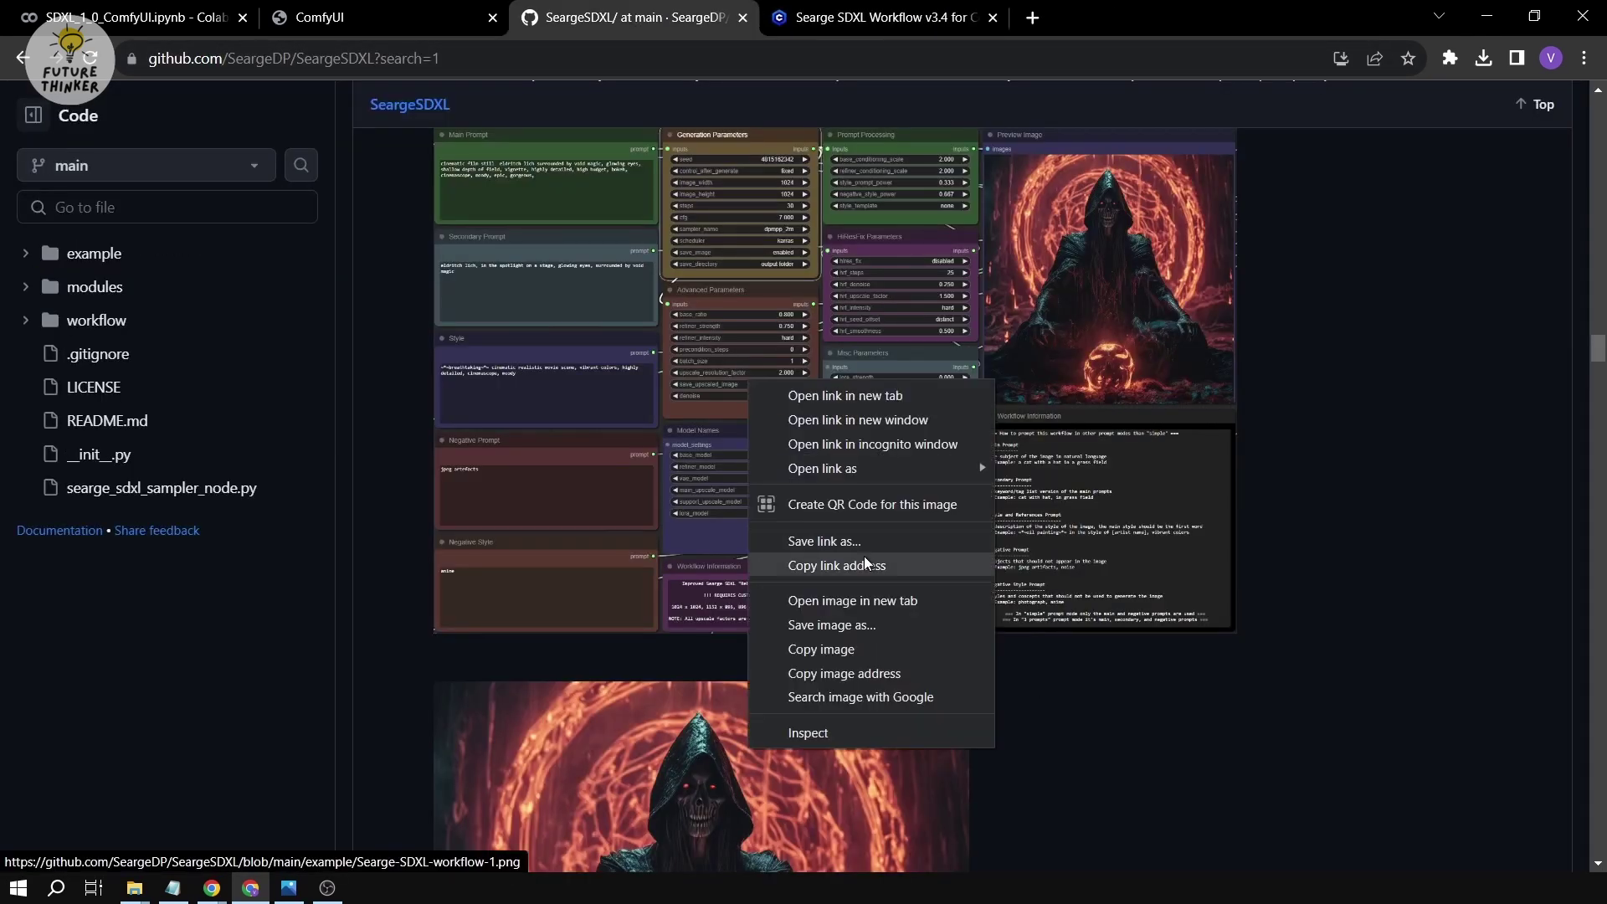
pyautogui.click(878, 603)
pyautogui.click(837, 17)
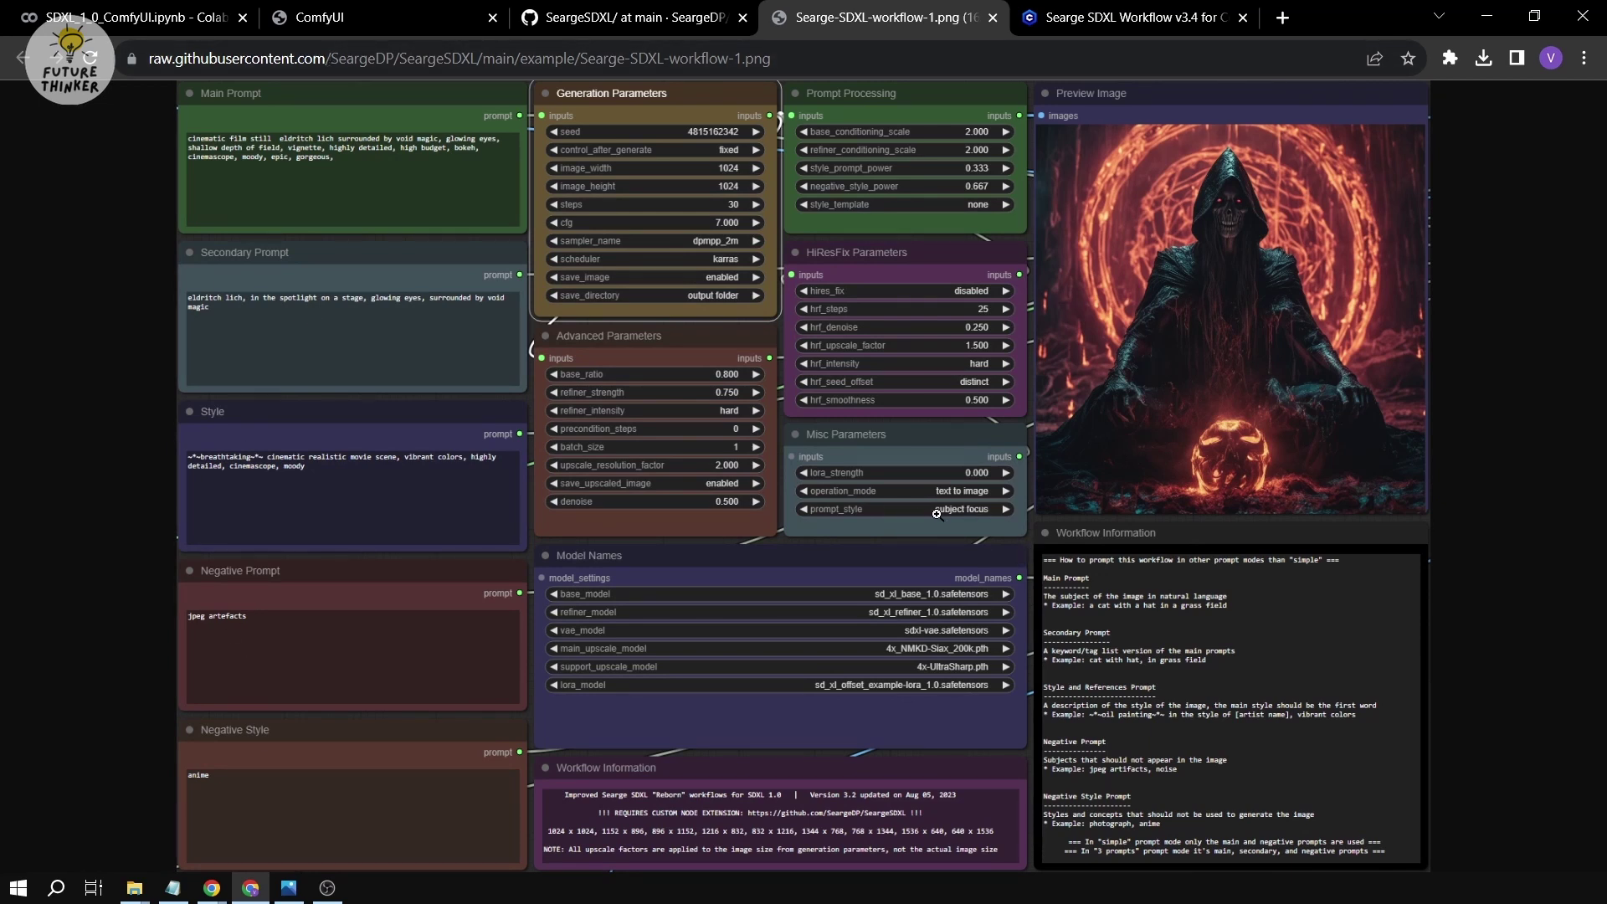
# Read the Subject Focus mode notes favoring main & secondary prompts, then return to ComfyUI.
pyautogui.click(609, 15)
pyautogui.scroll(-15, 656, 383)
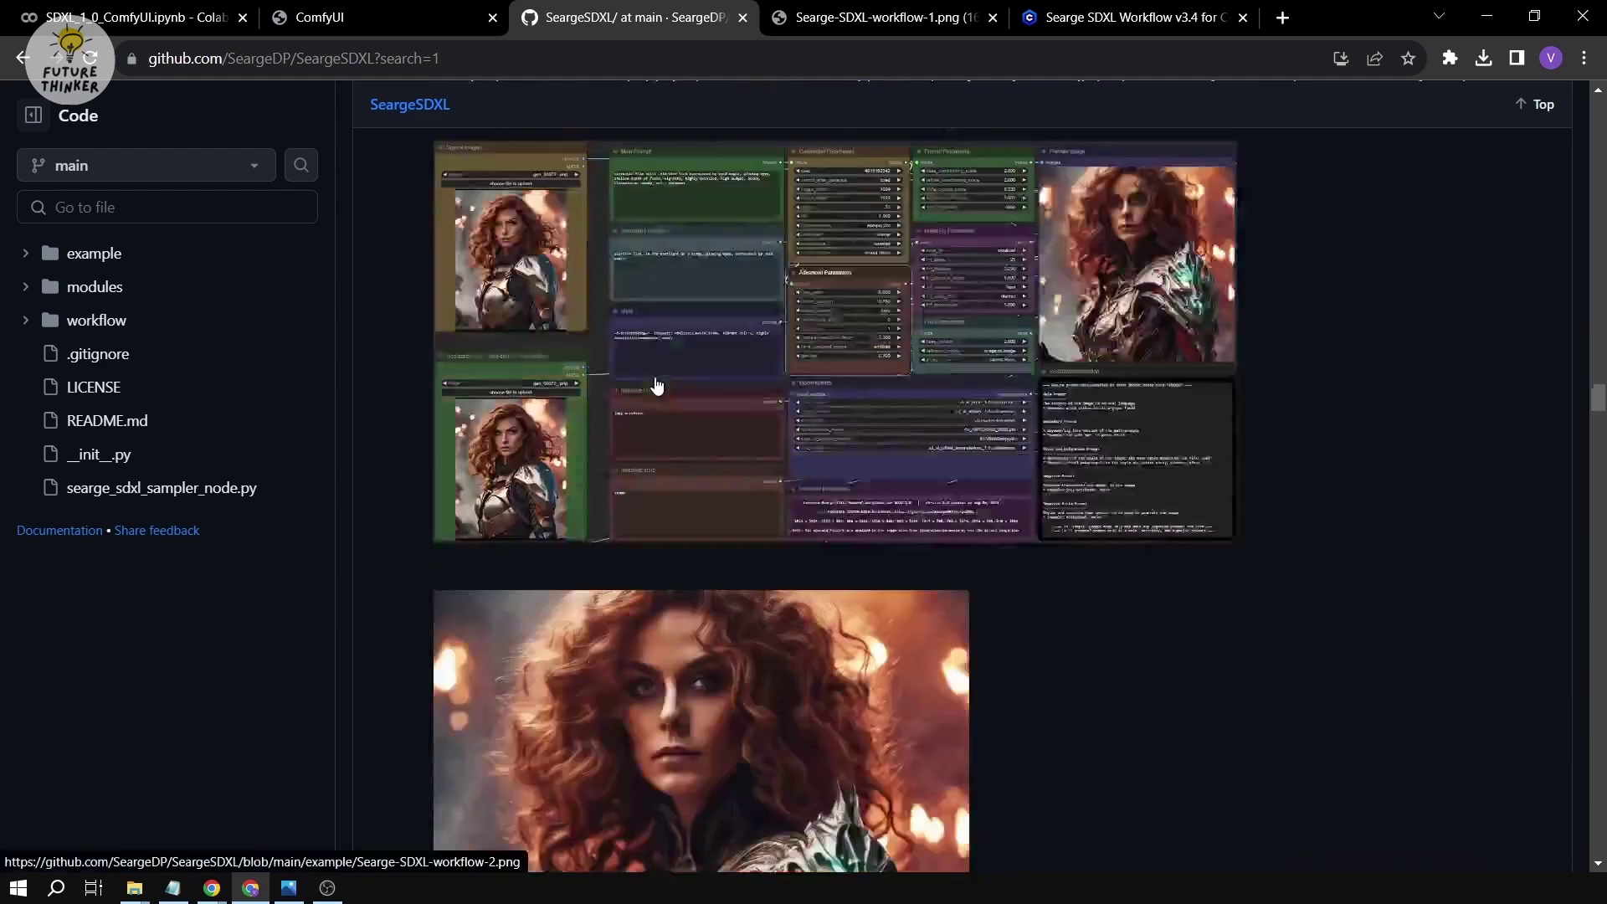
pyautogui.scroll(-20, 660, 396)
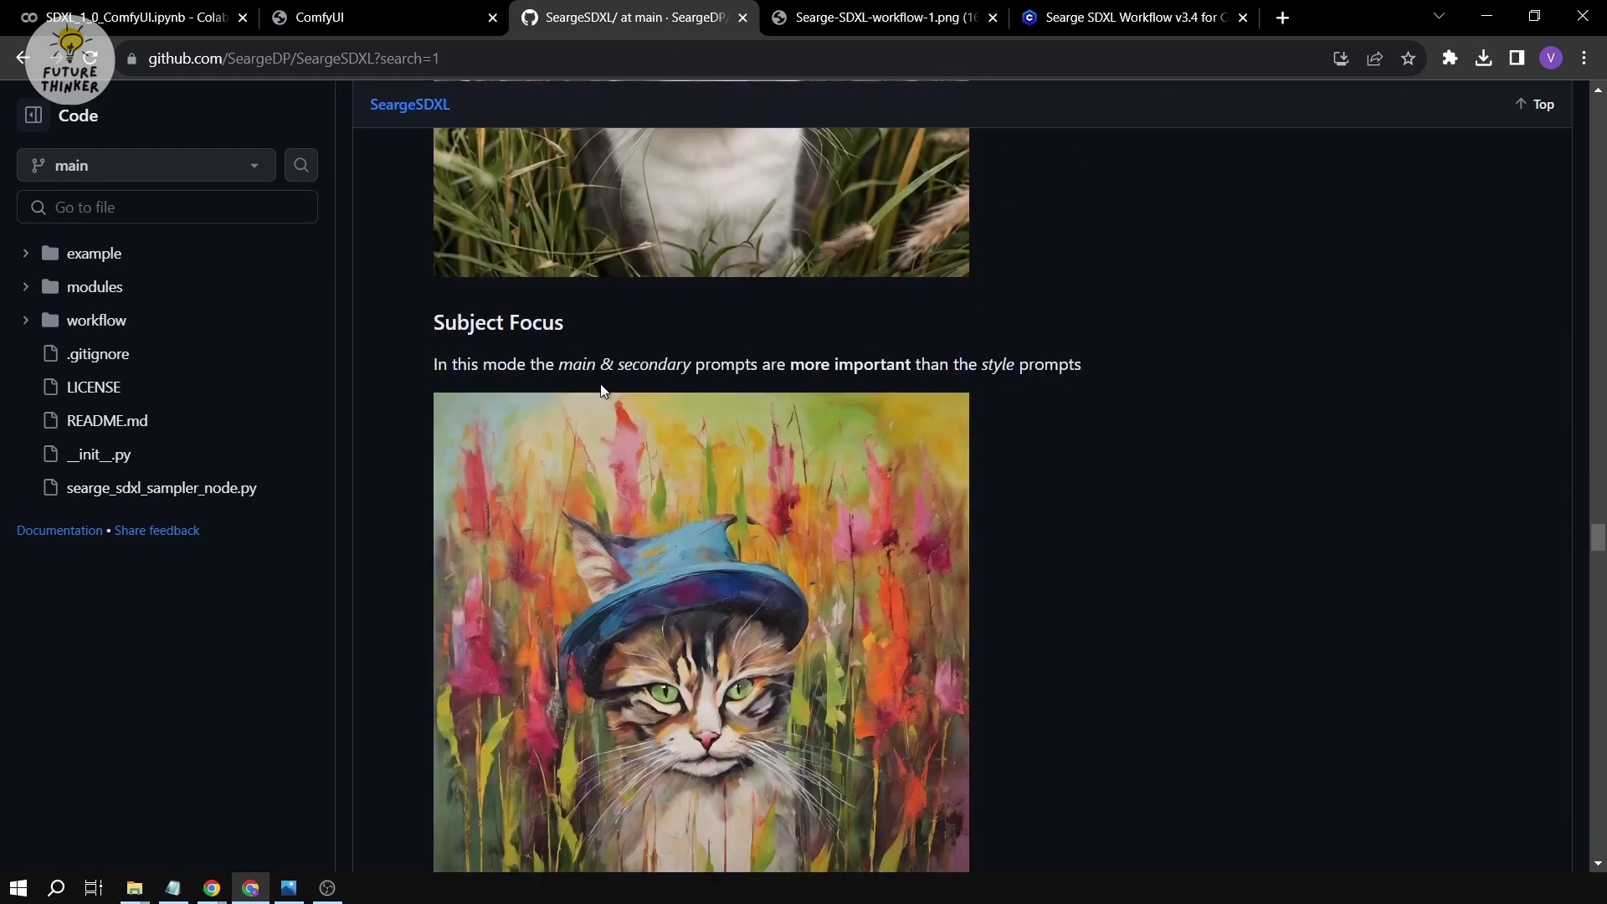
pyautogui.moveTo(567, 370); pyautogui.dragTo(757, 371)
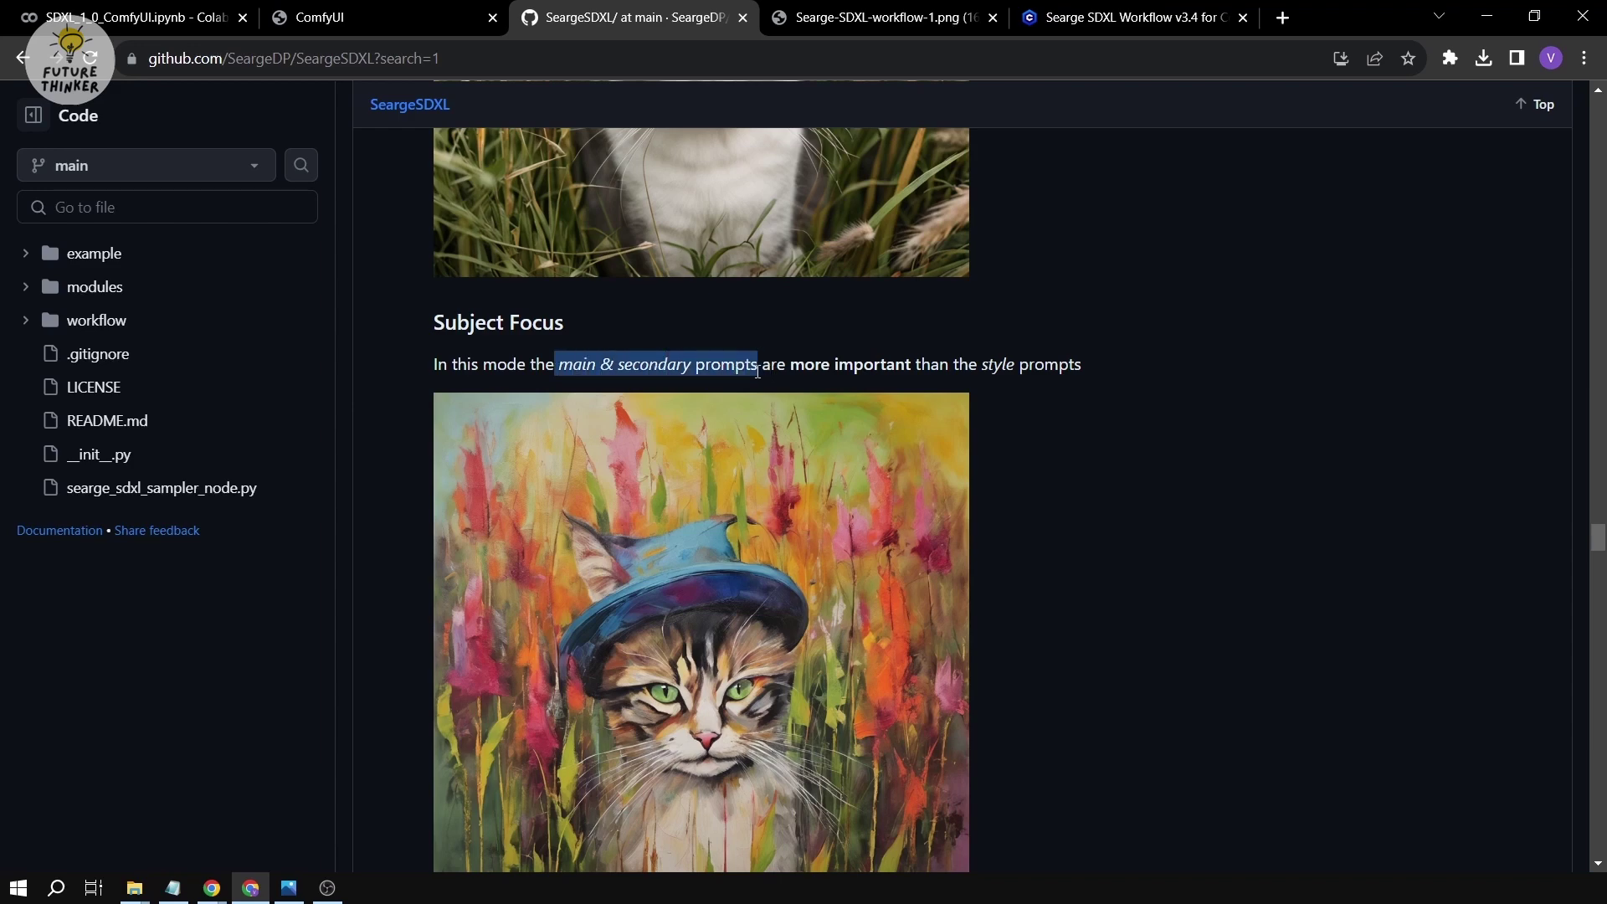
pyautogui.click(393, 26)
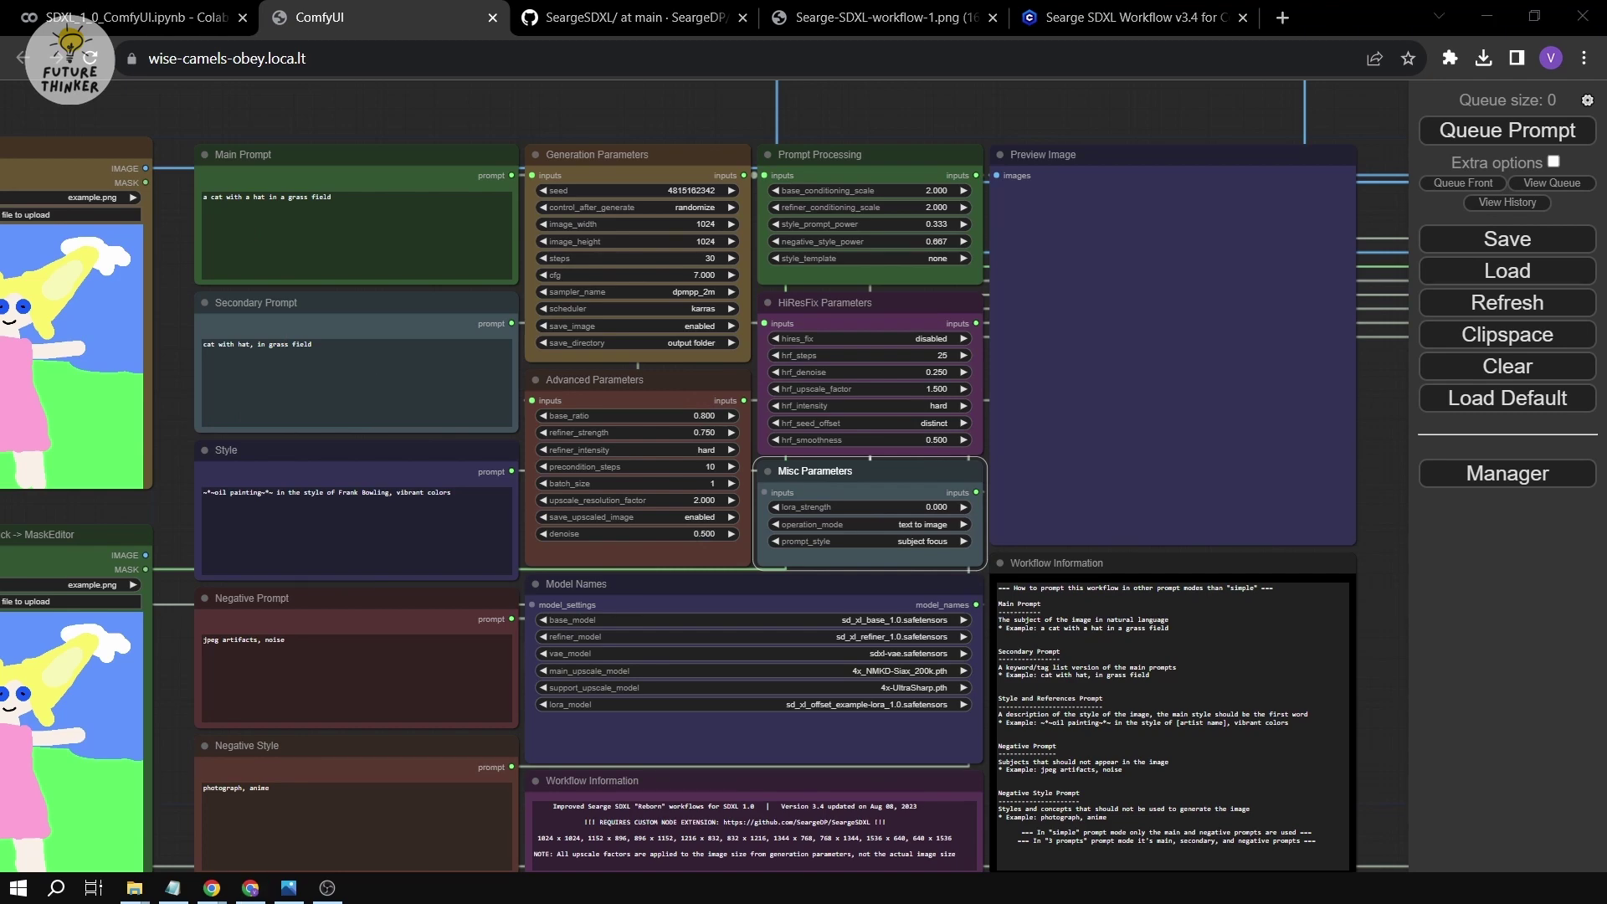
# Paste the first lich prompt paragraph from the notes into the Main Prompt.
pyautogui.hotkey('alt', 'Tab')
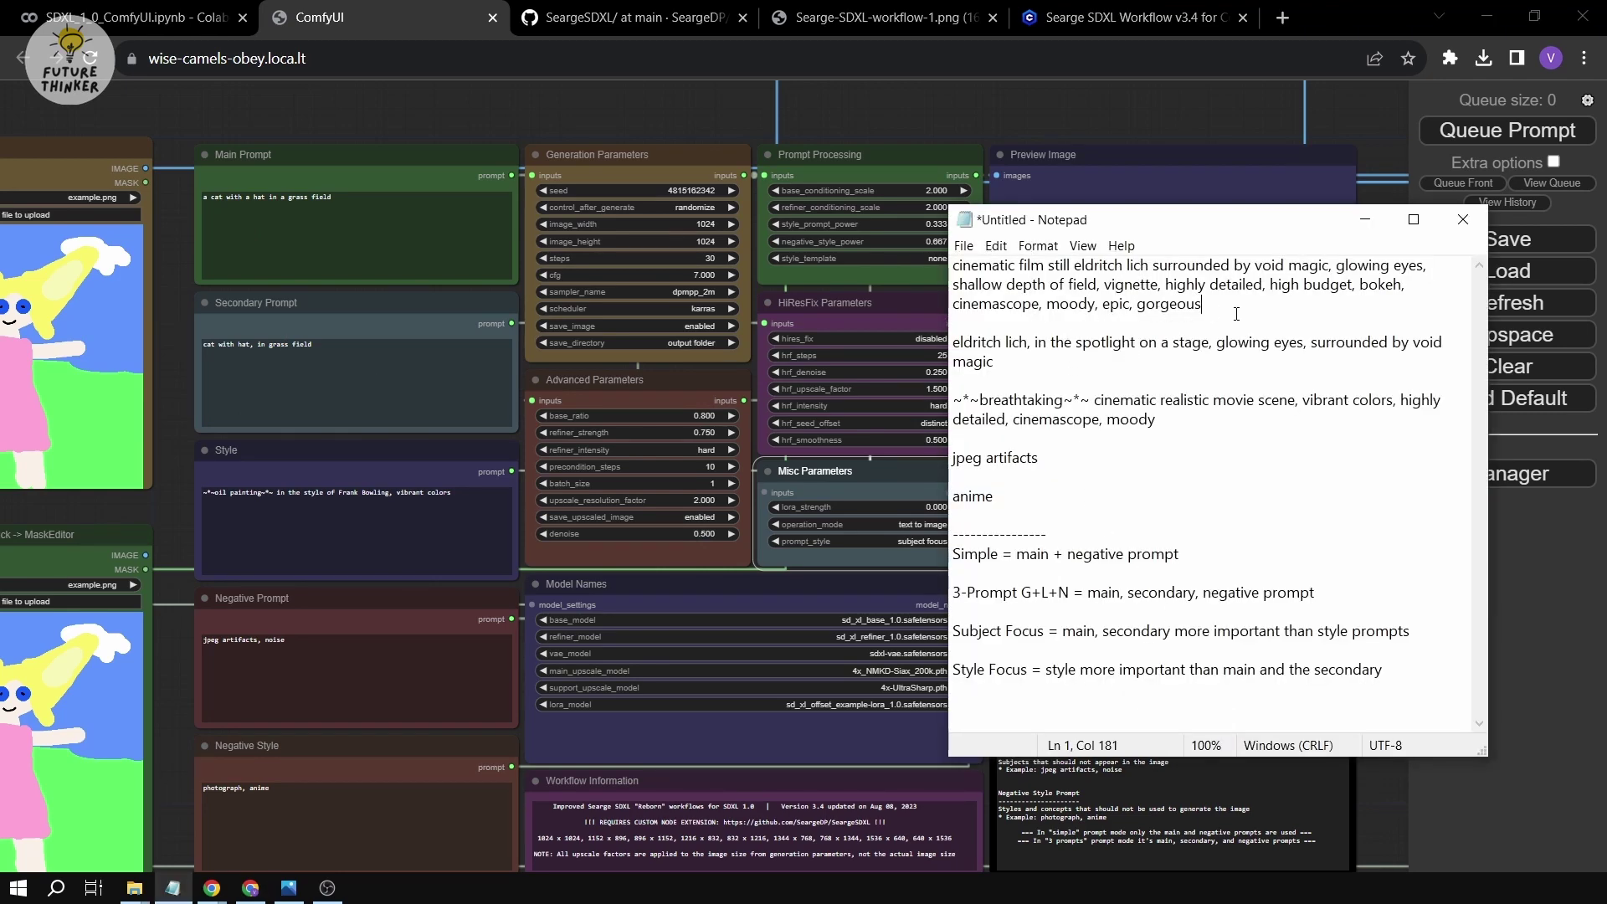
pyautogui.moveTo(1236, 314); pyautogui.dragTo(944, 272)
pyautogui.hotkey('ctrl', 'c')
pyautogui.click(460, 228)
pyautogui.hotkey('ctrl', 'a')
pyautogui.hotkey('ctrl', 'v')
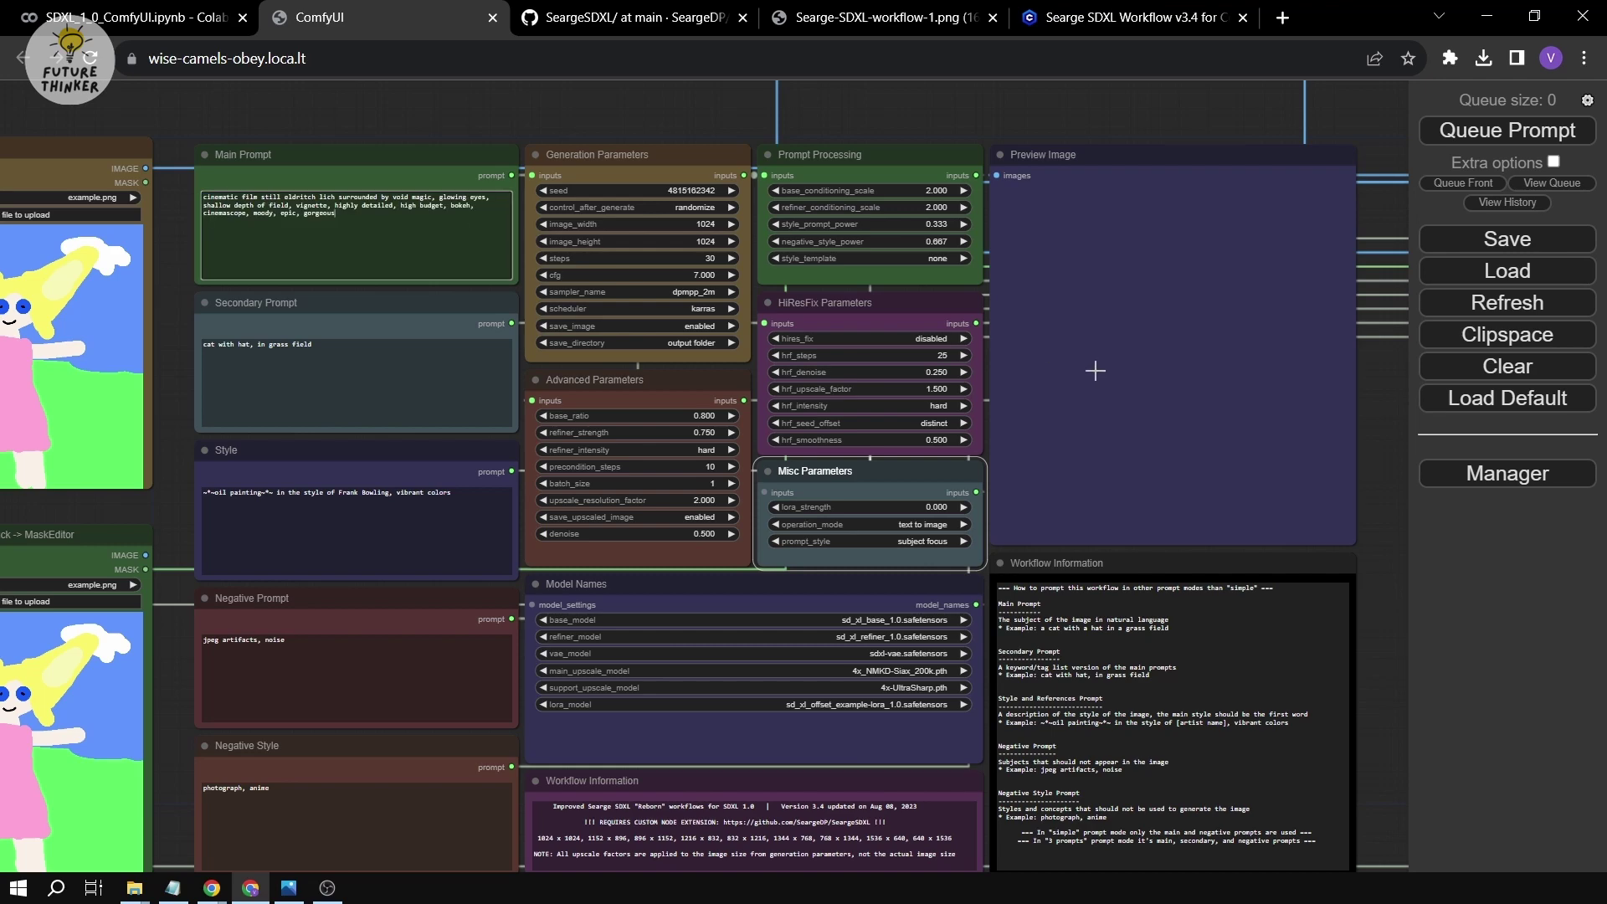
# Paste the second lich prompt paragraph from the notes into the Secondary Prompt.
pyautogui.hotkey('alt', 'Tab')
pyautogui.click(1032, 360)
pyautogui.moveTo(996, 362); pyautogui.dragTo(951, 343)
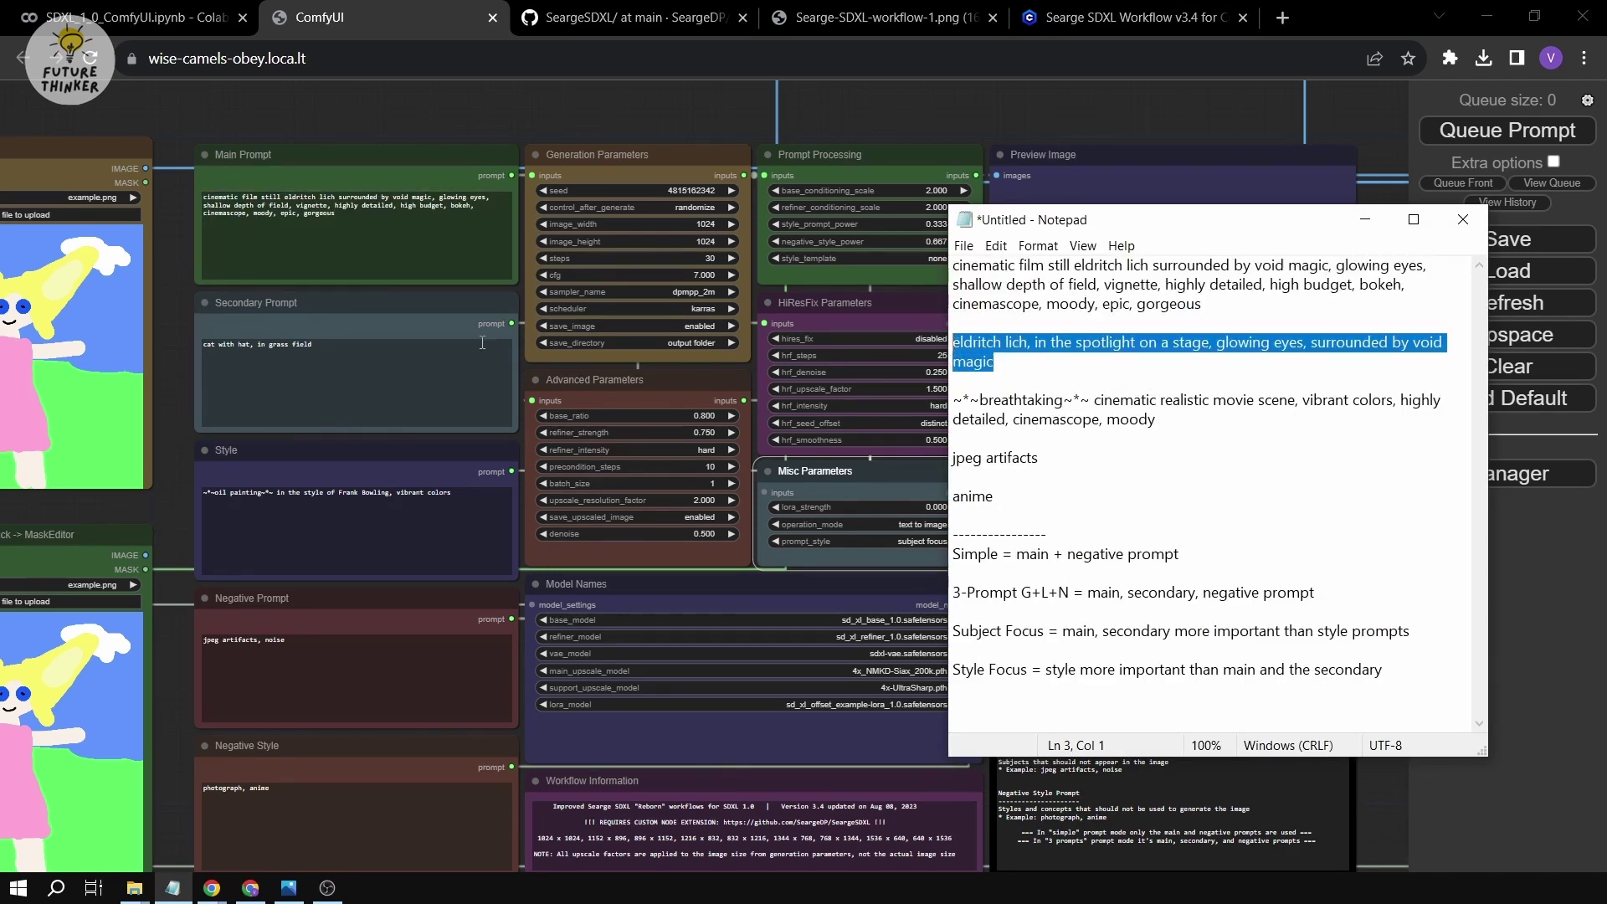
pyautogui.hotkey('ctrl', 'c')
pyautogui.hotkey('alt', 'Tab')
pyautogui.click(201, 347)
pyautogui.hotkey('ctrl', 'a')
pyautogui.hotkey('ctrl', 'v')
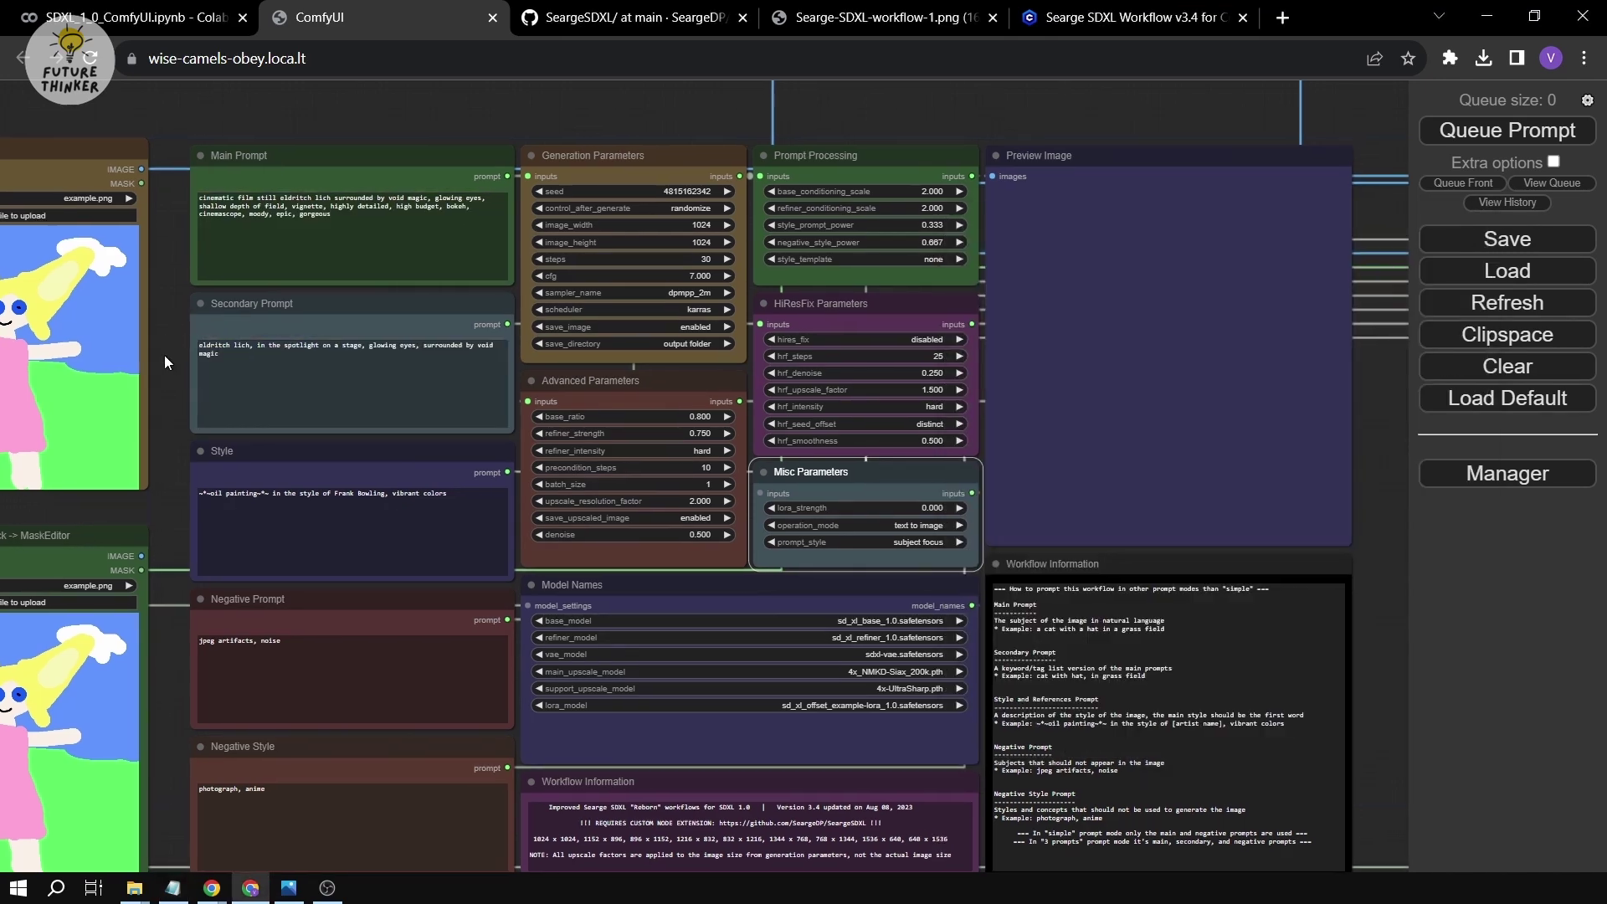
# Keep the prompt style set to subject focus.
pyautogui.scroll(5, 718, 356)
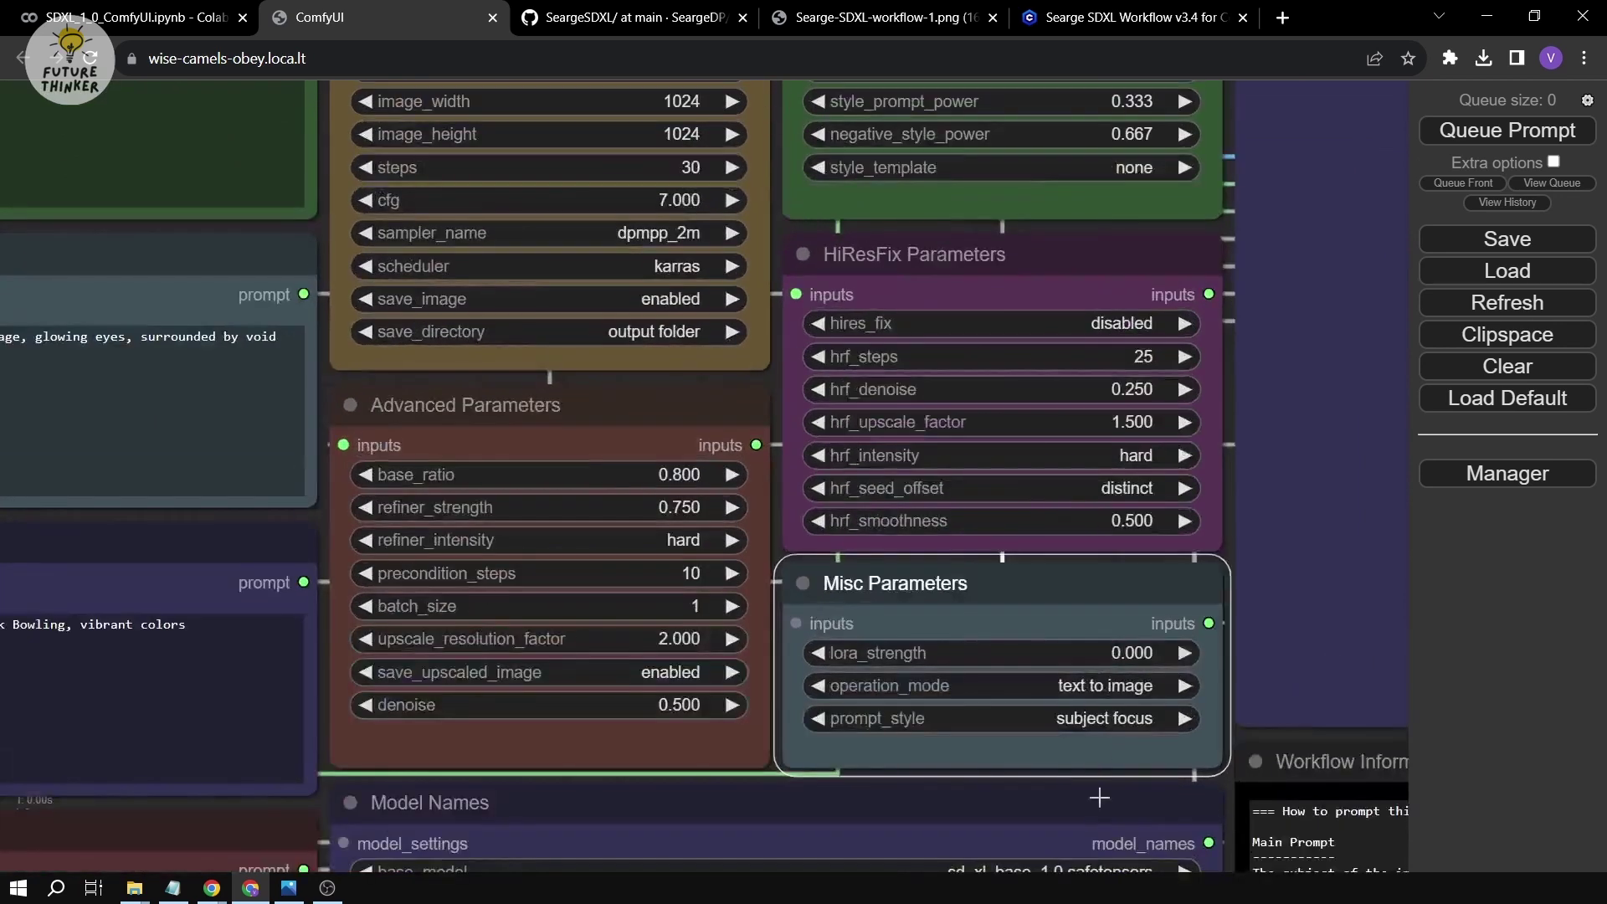
pyautogui.click(1099, 718)
pyautogui.click(1092, 692)
pyautogui.scroll(-2, 533, 450)
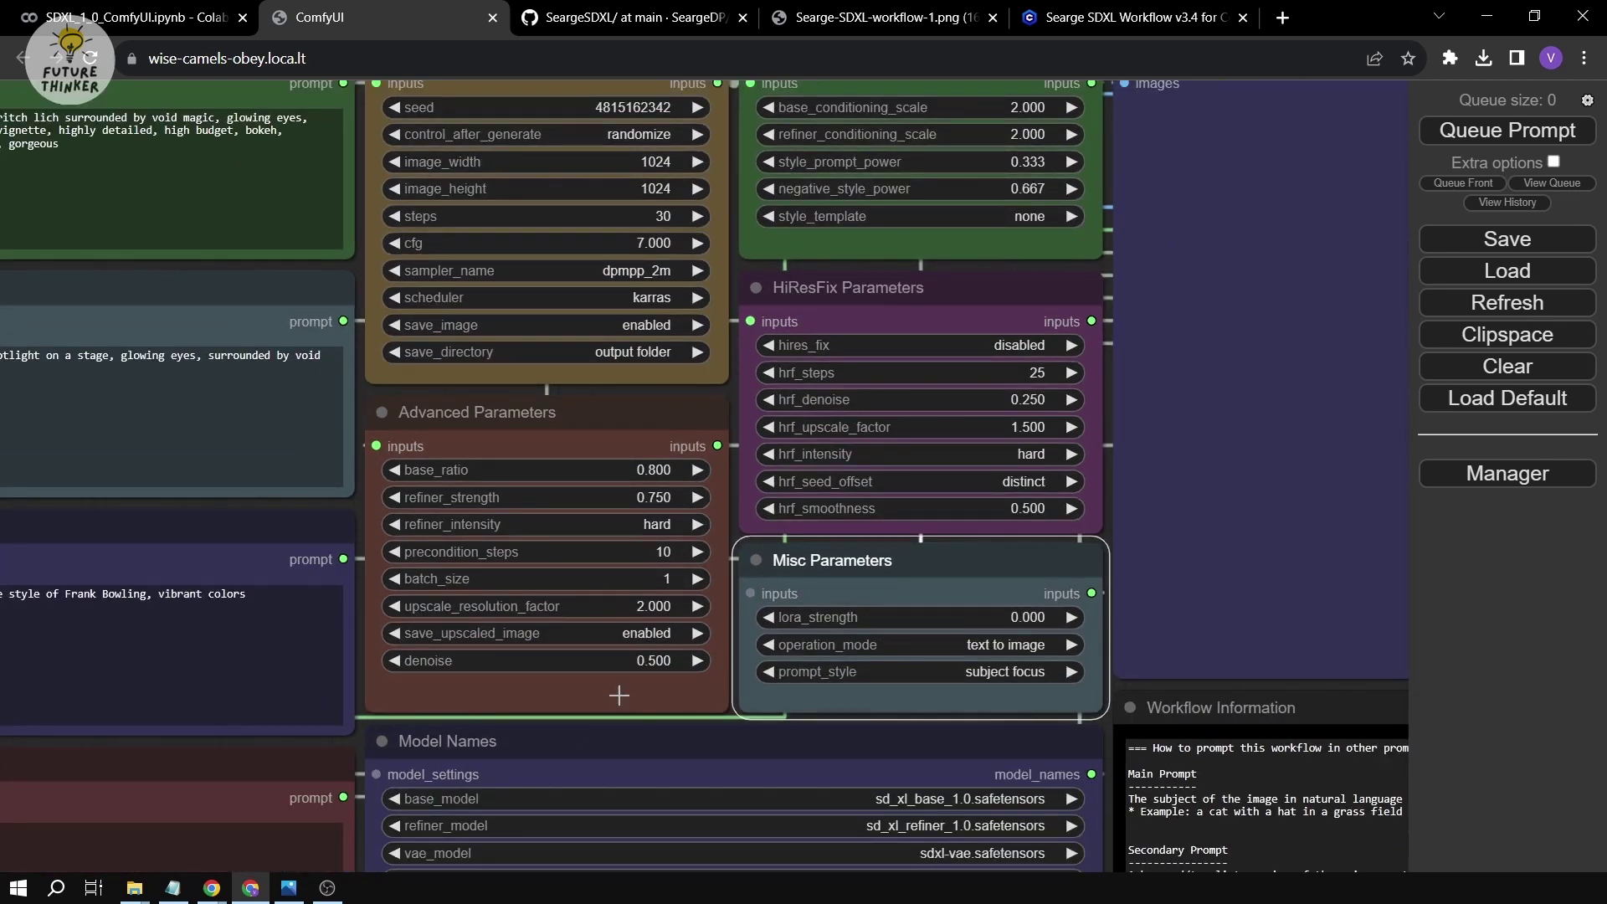
pyautogui.click(327, 266)
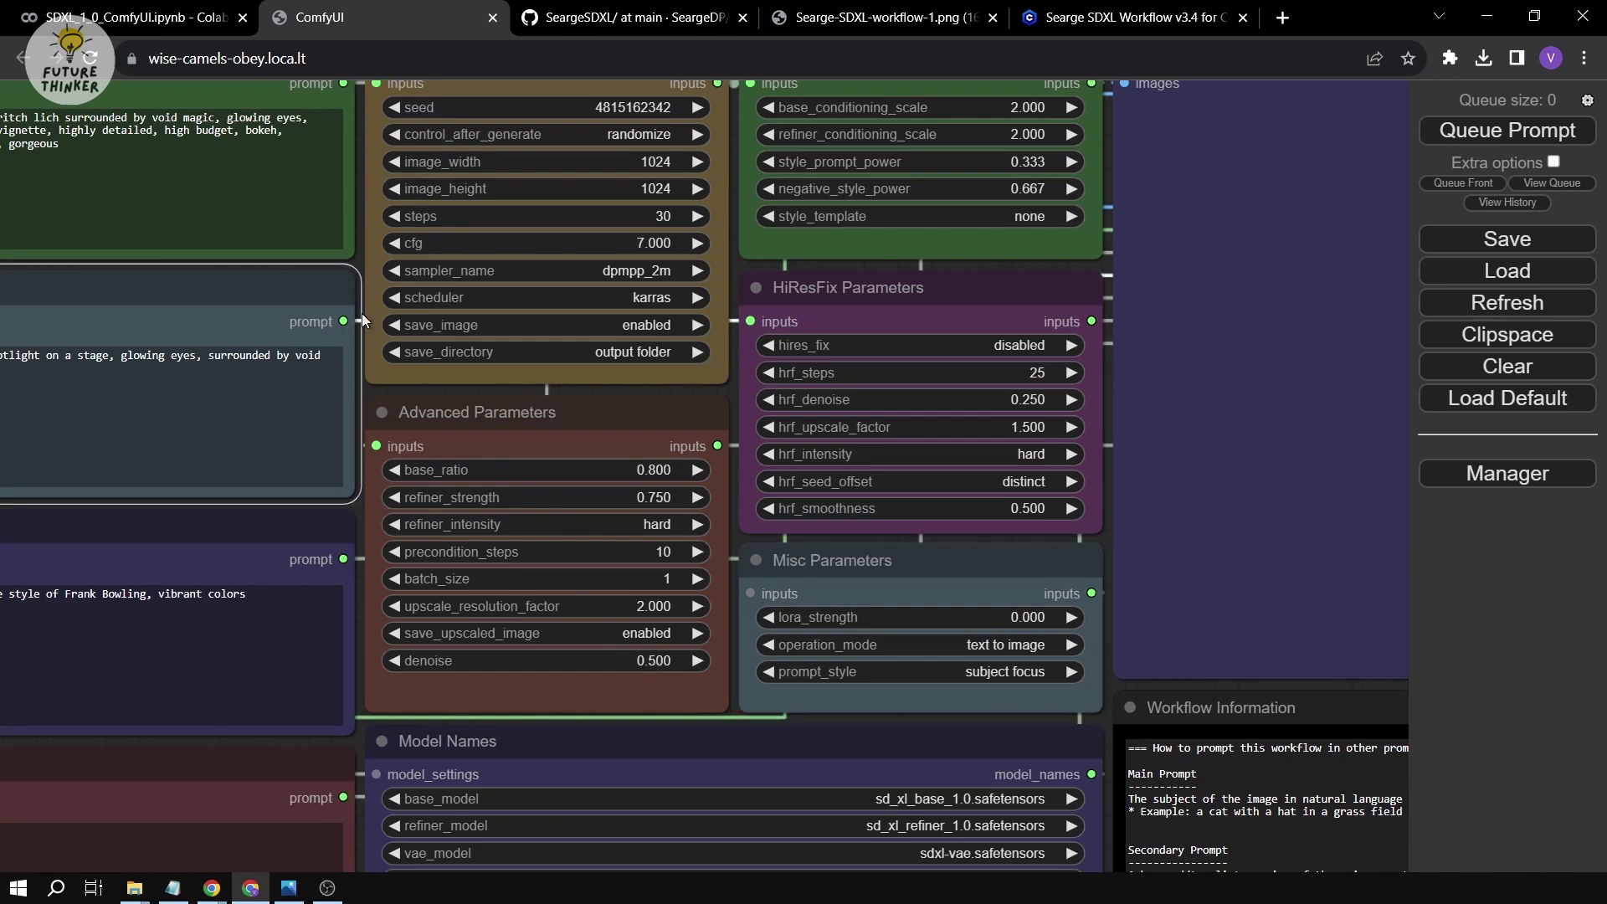
pyautogui.click(545, 14)
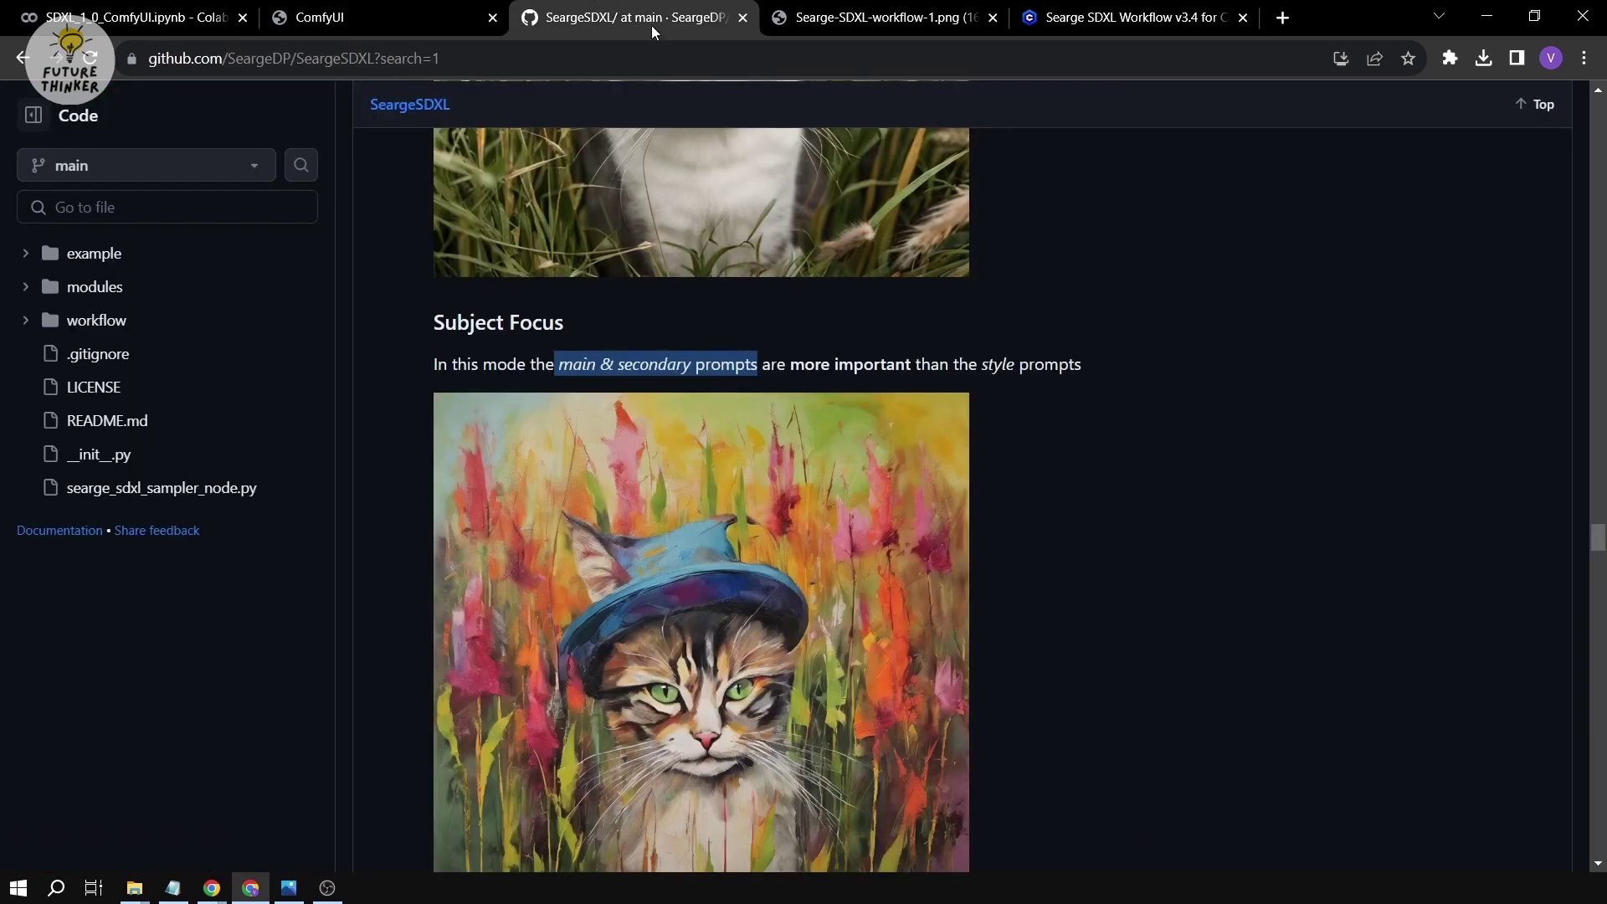
pyautogui.scroll(2, 718, 379)
pyautogui.hotkey('ctrl', 'Tab')
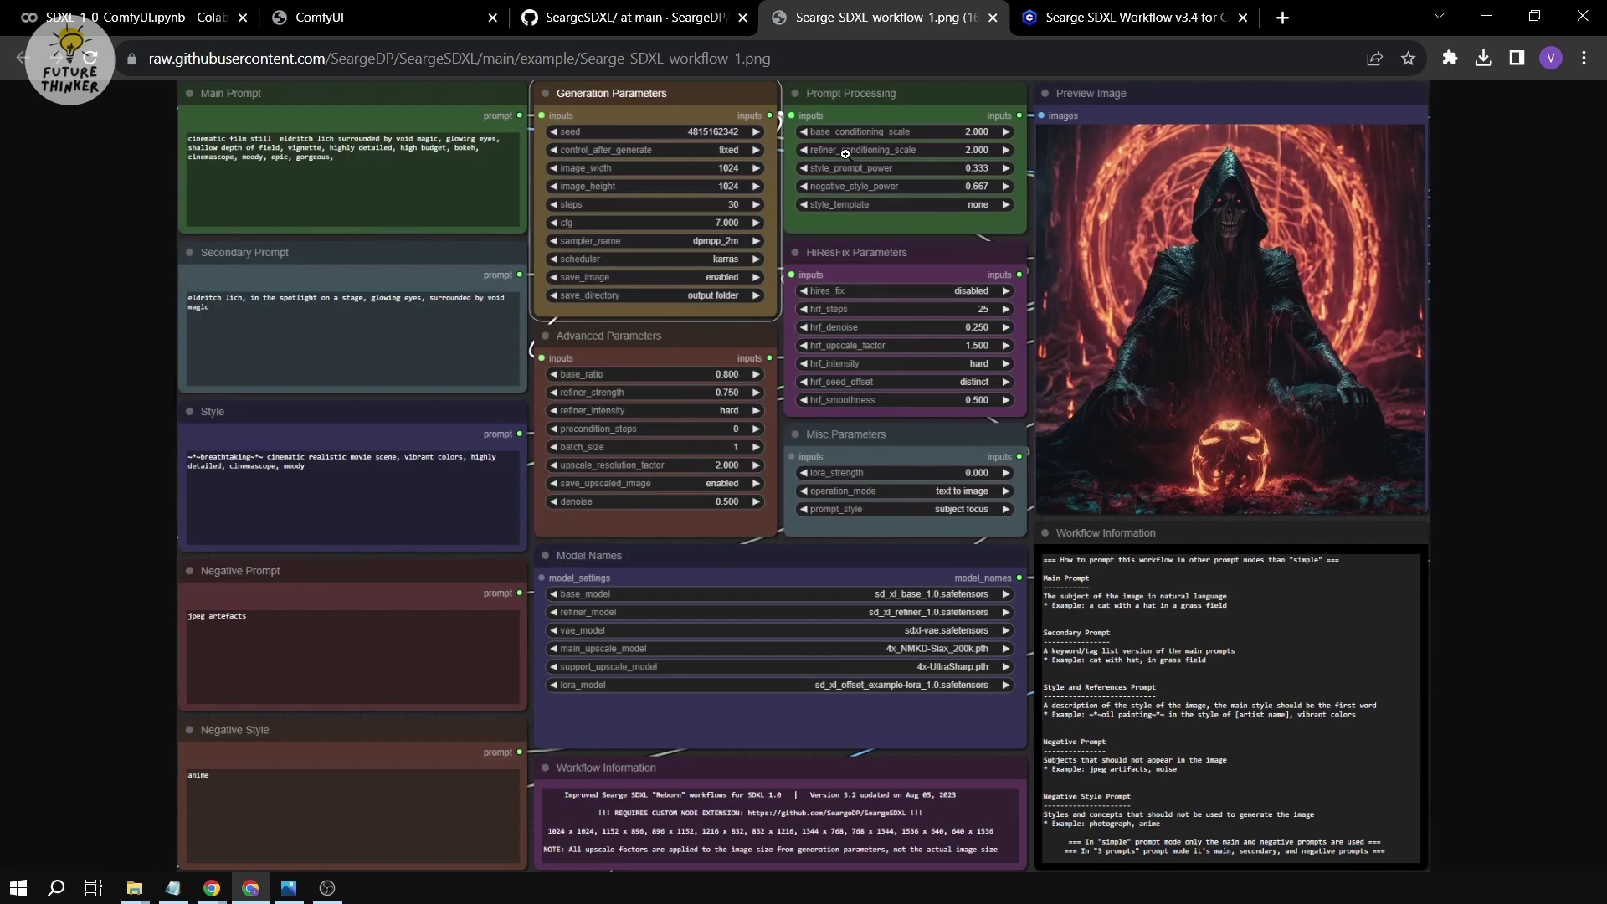
pyautogui.click(337, 16)
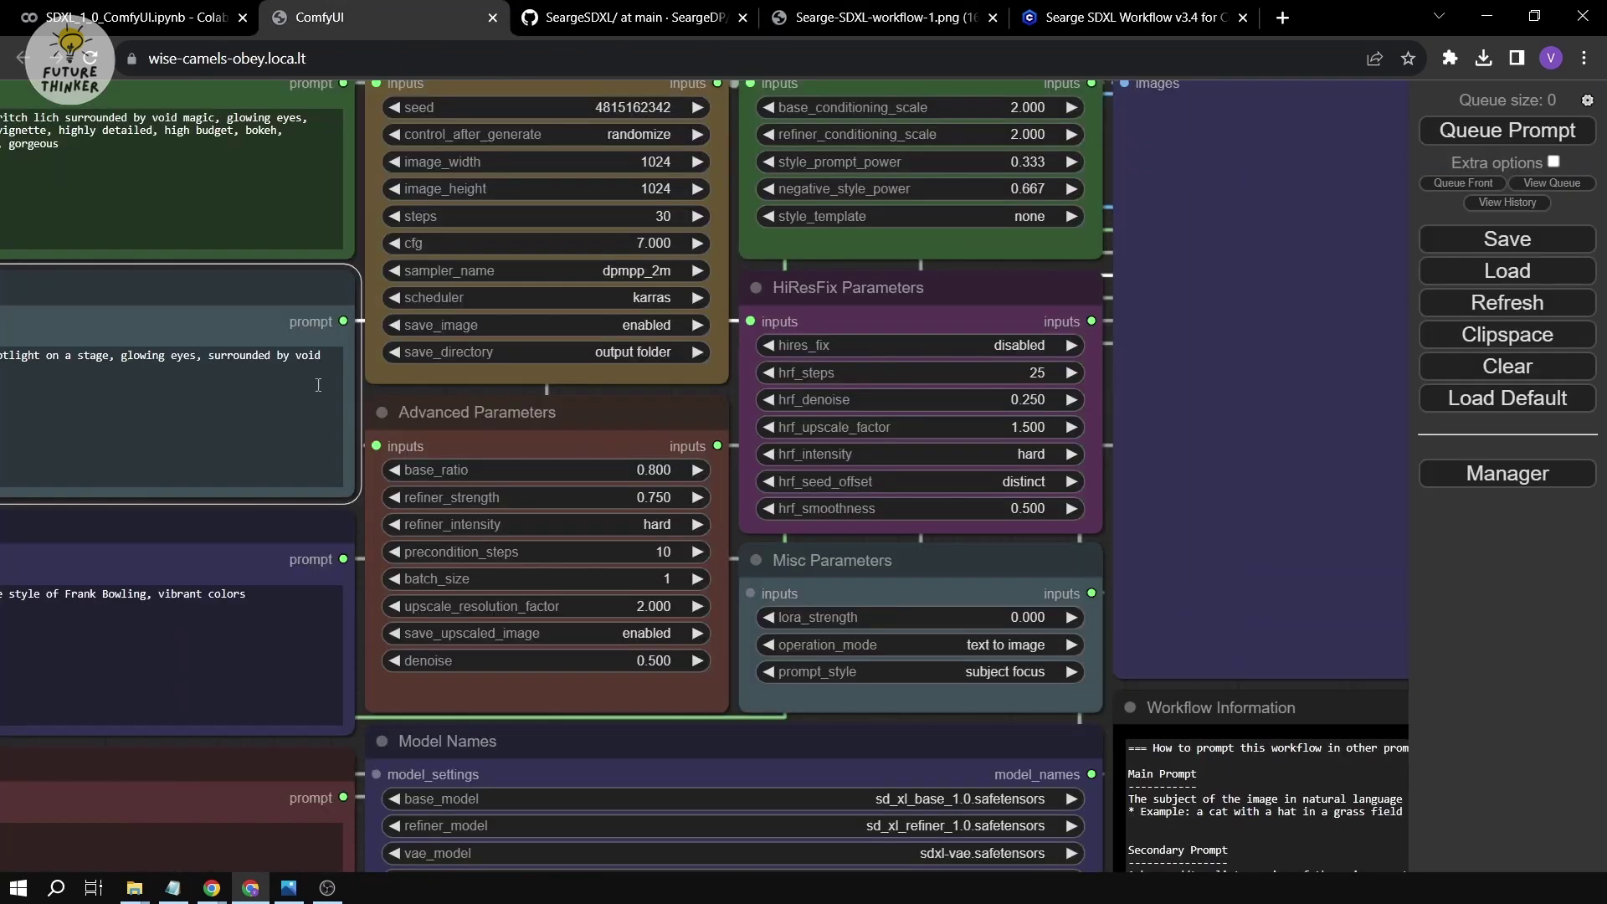
pyautogui.scroll(-1, 586, 351)
pyautogui.scroll(-1, 591, 196)
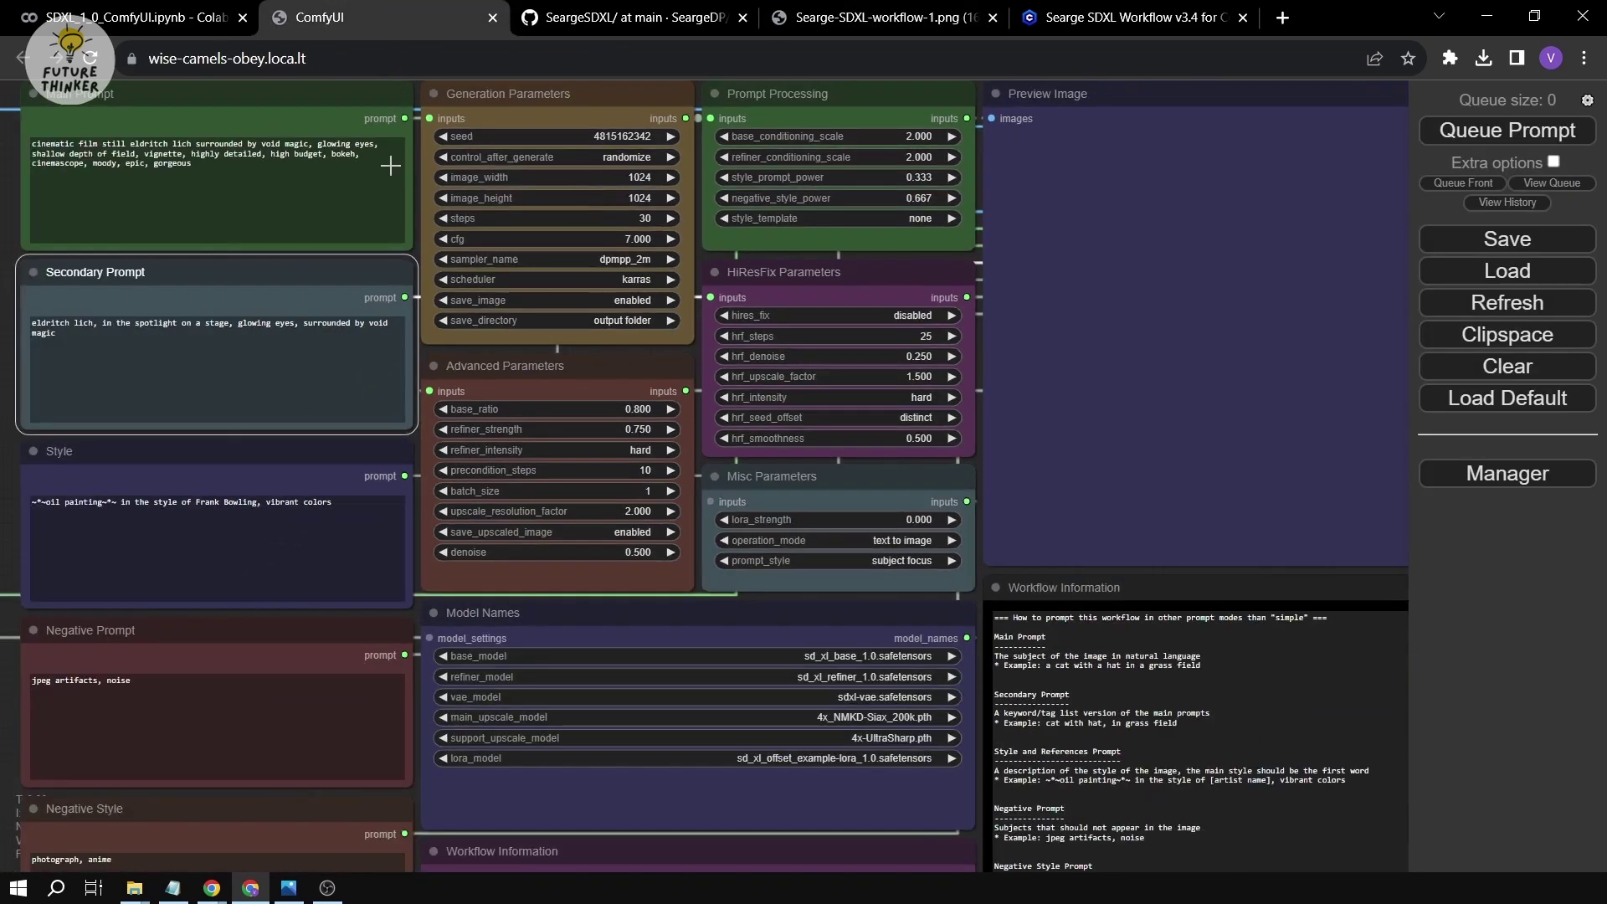
pyautogui.moveTo(8, 224); pyautogui.dragTo(83, 296)
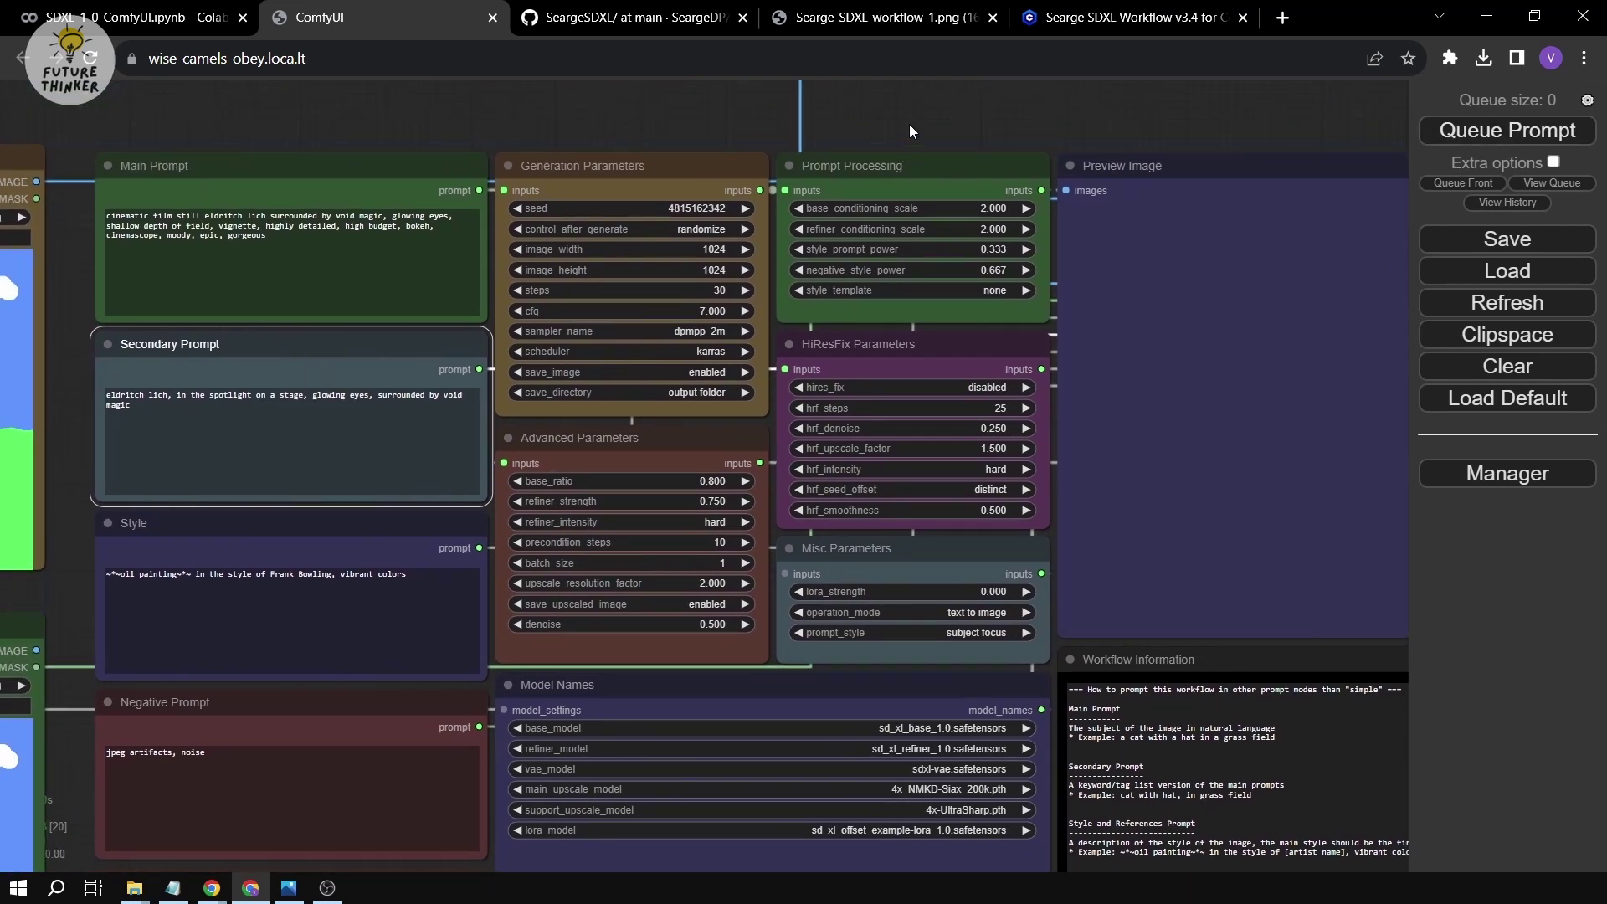
pyautogui.moveTo(909, 124); pyautogui.dragTo(559, 7)
pyautogui.moveTo(1284, 739); pyautogui.dragTo(1342, 407)
pyautogui.moveTo(422, 601); pyautogui.dragTo(561, 602)
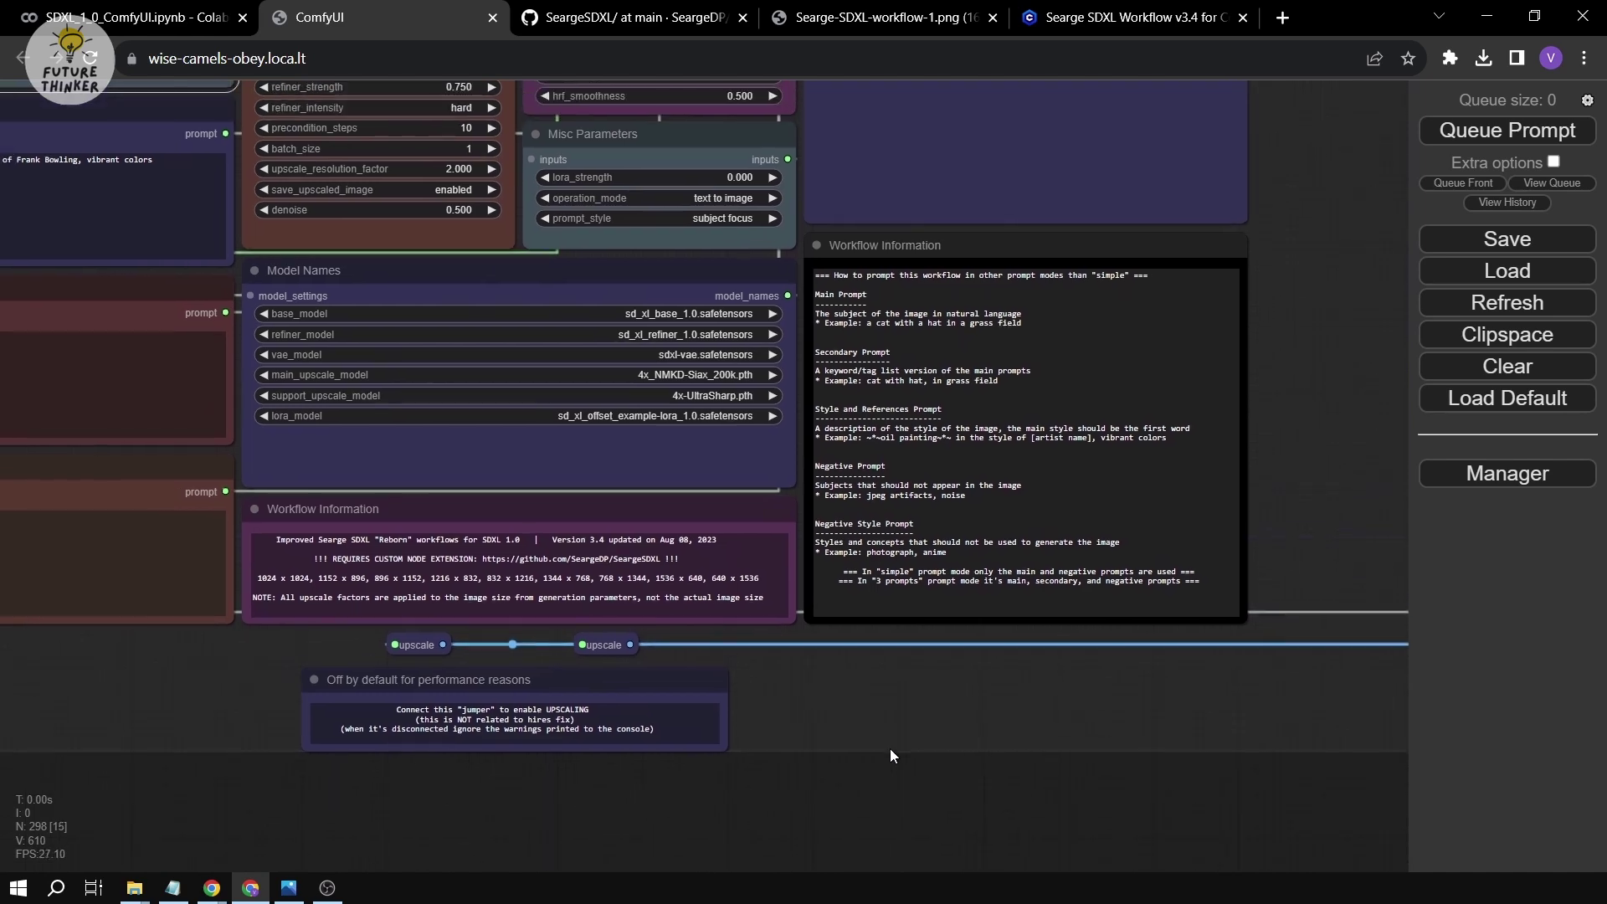
pyautogui.moveTo(876, 716); pyautogui.dragTo(973, 777)
pyautogui.scroll(-3, 952, 750)
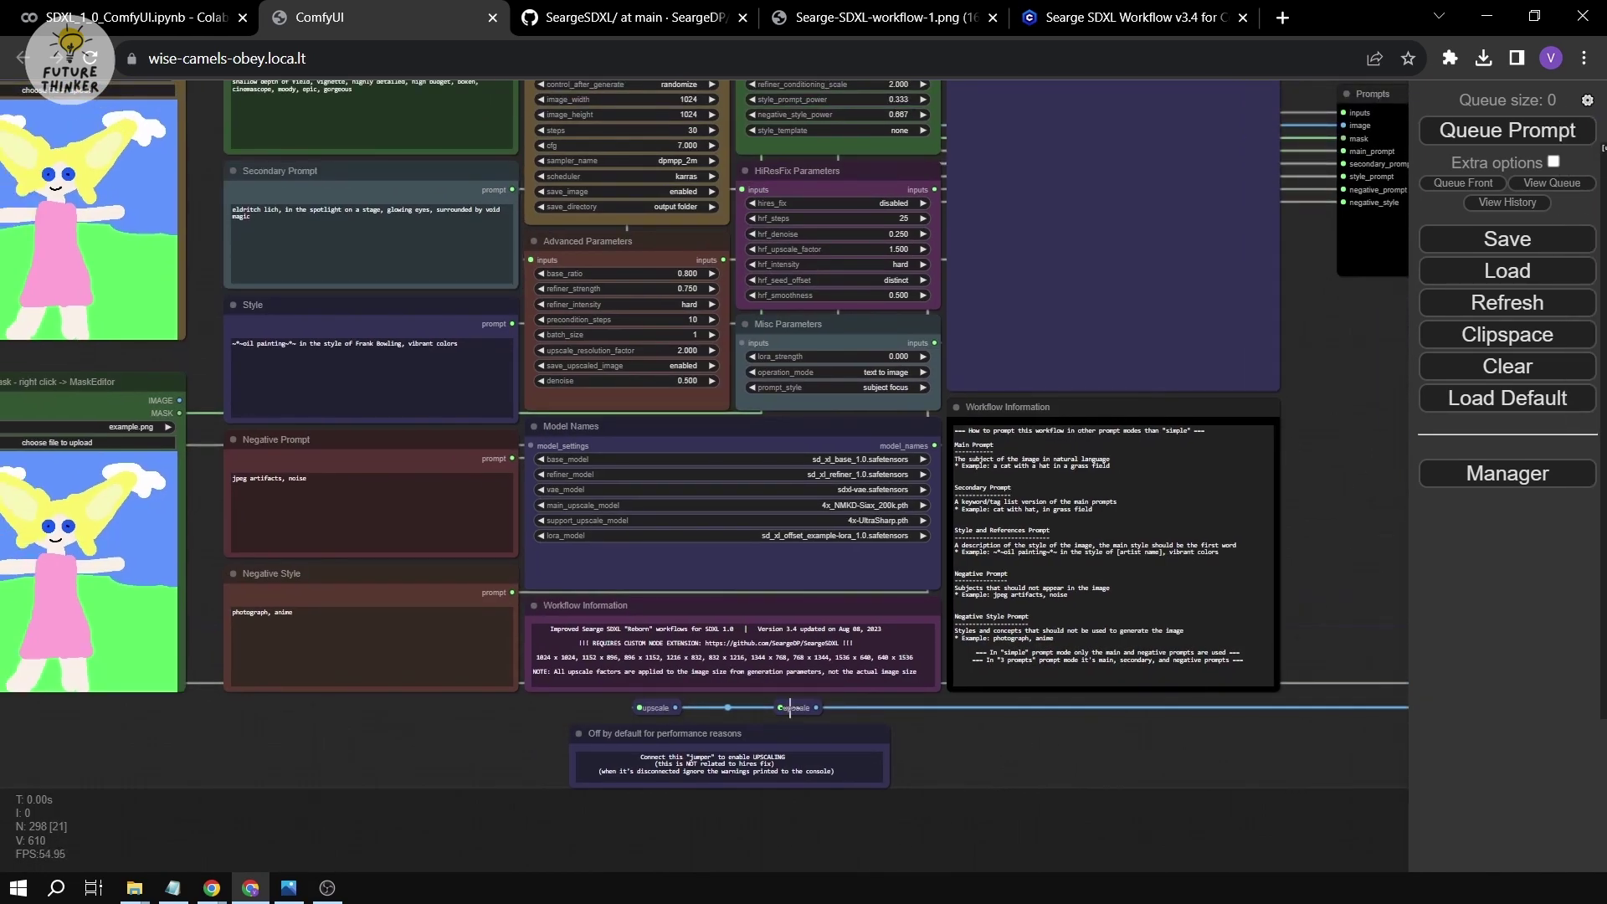
pyautogui.moveTo(781, 707); pyautogui.dragTo(717, 734)
pyautogui.moveTo(946, 767); pyautogui.dragTo(846, 826)
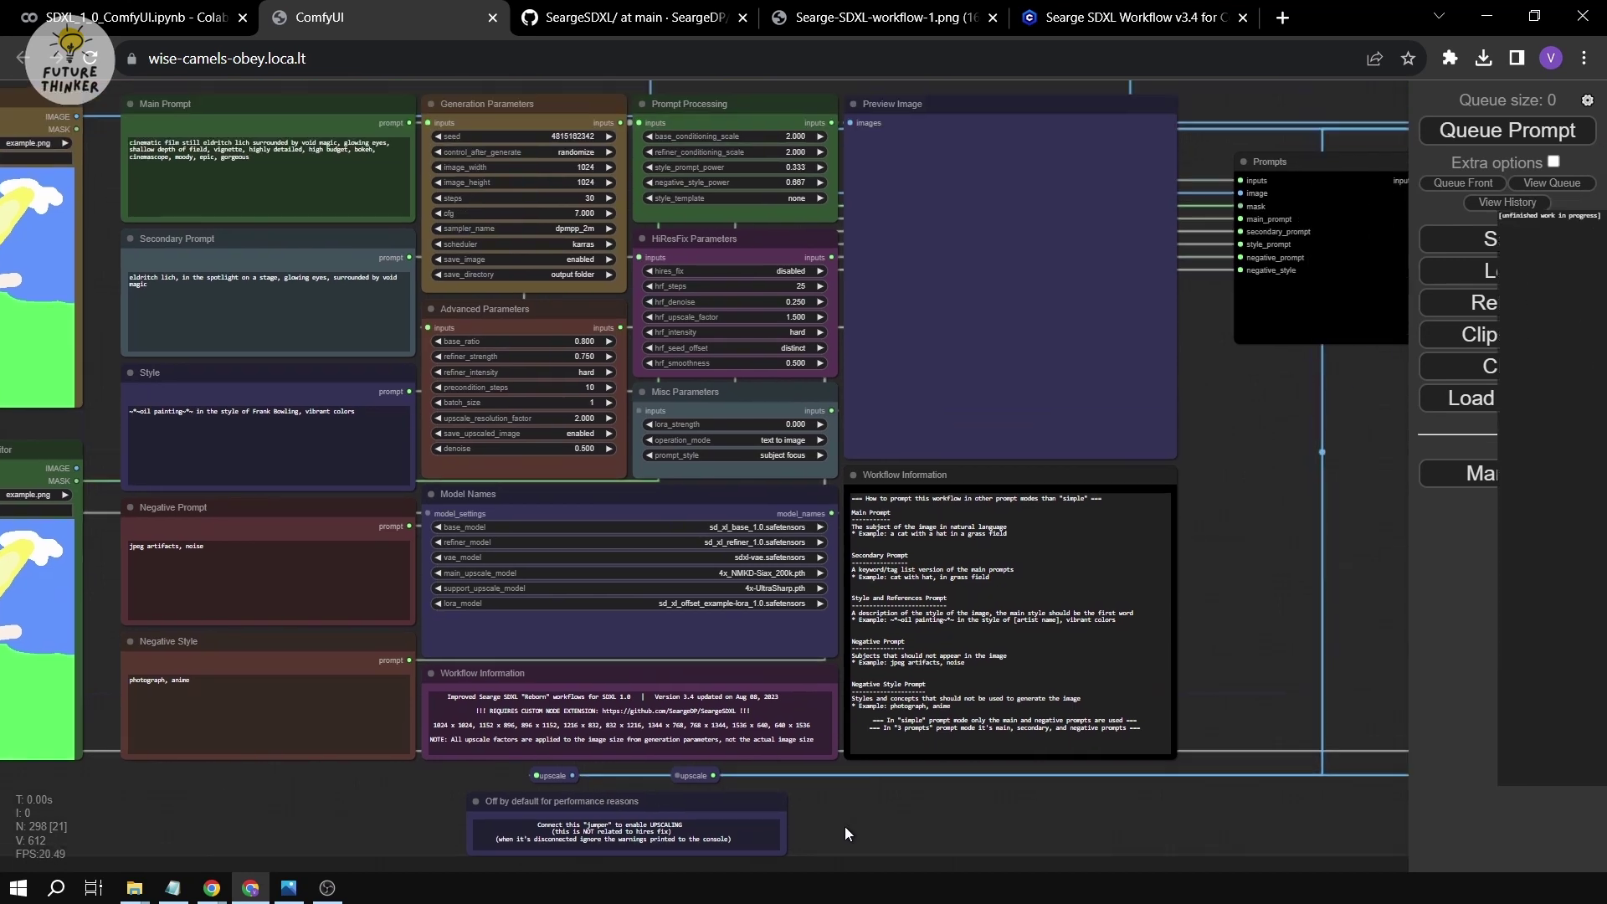
pyautogui.moveTo(1249, 435); pyautogui.dragTo(1264, 476)
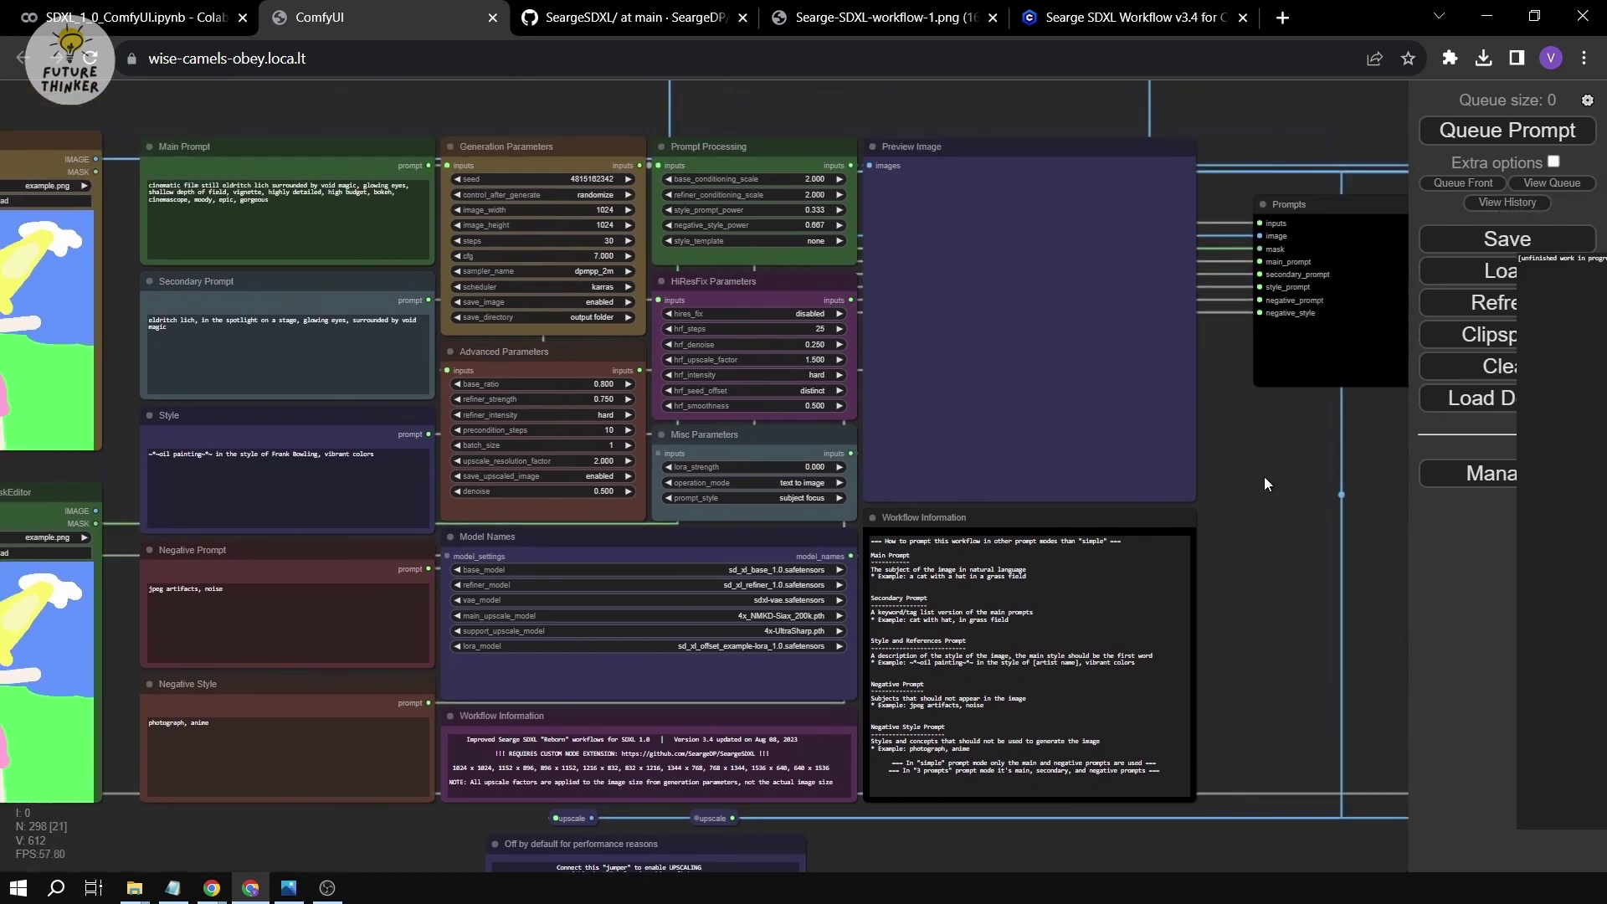
# Queue the workflow and dismiss the validation error it raises.
pyautogui.click(1455, 136)
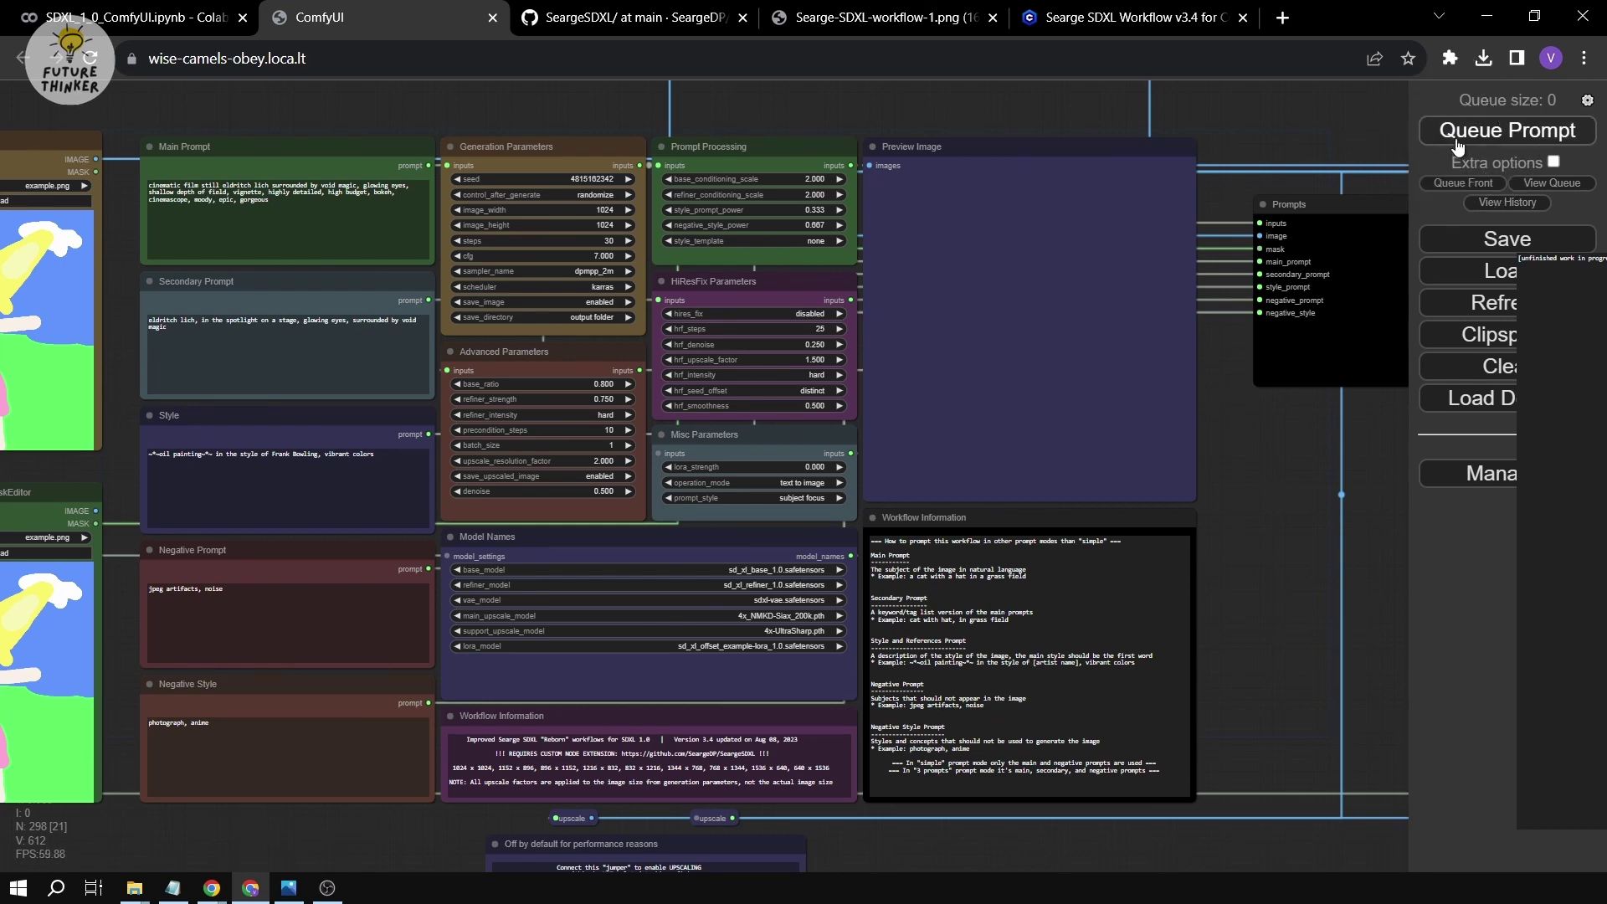
pyautogui.moveTo(492, 113); pyautogui.dragTo(929, 385)
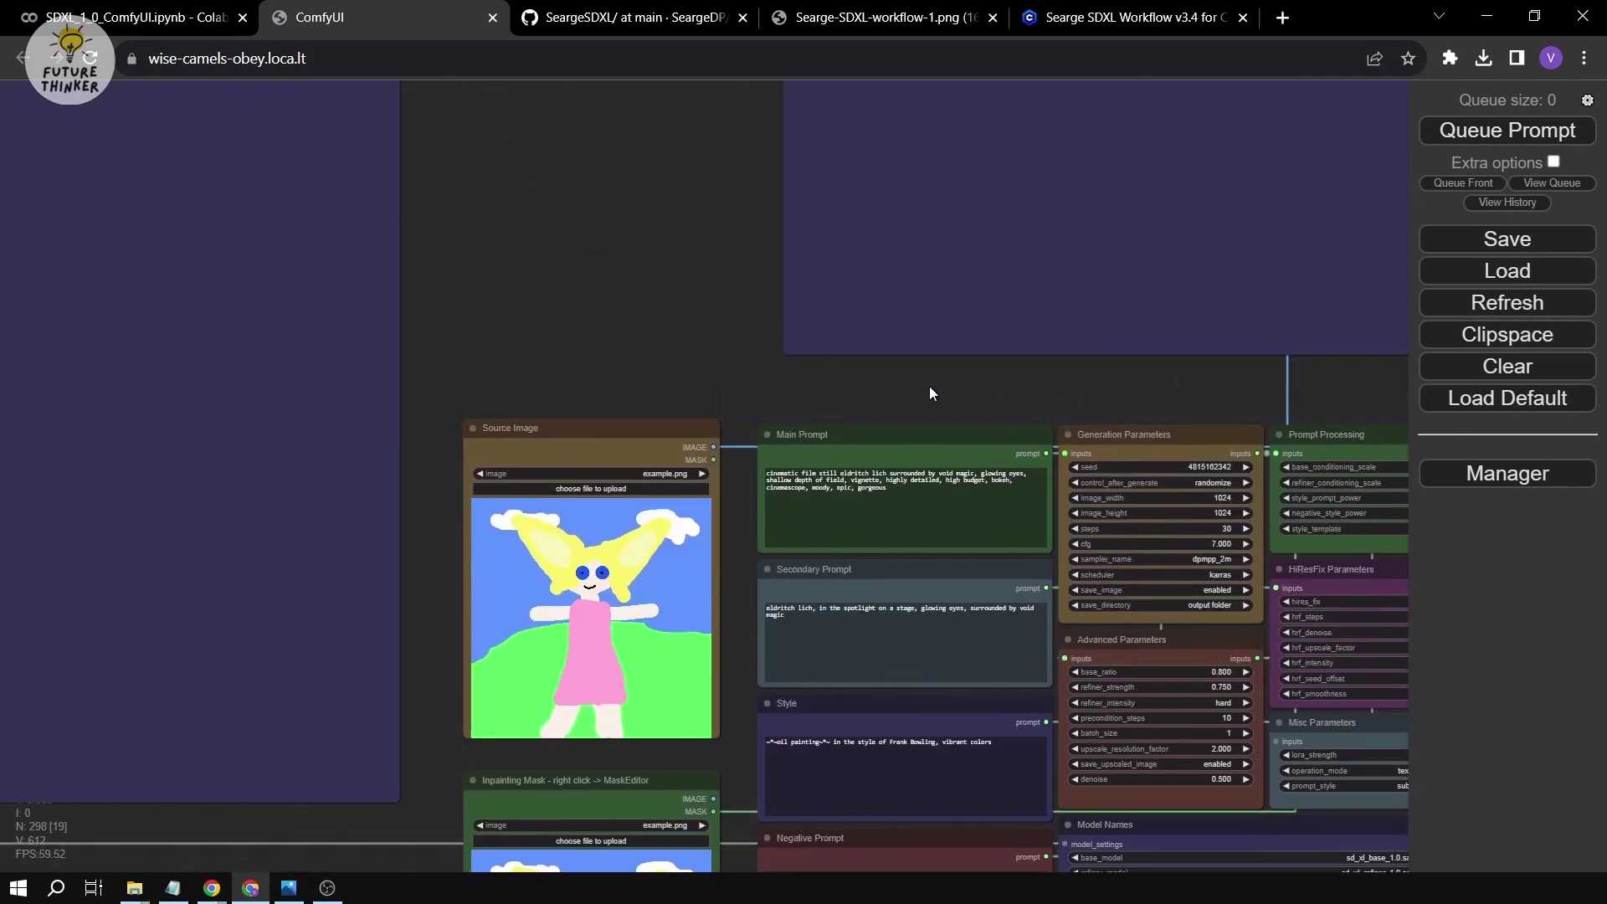
pyautogui.scroll(-3, 636, 390)
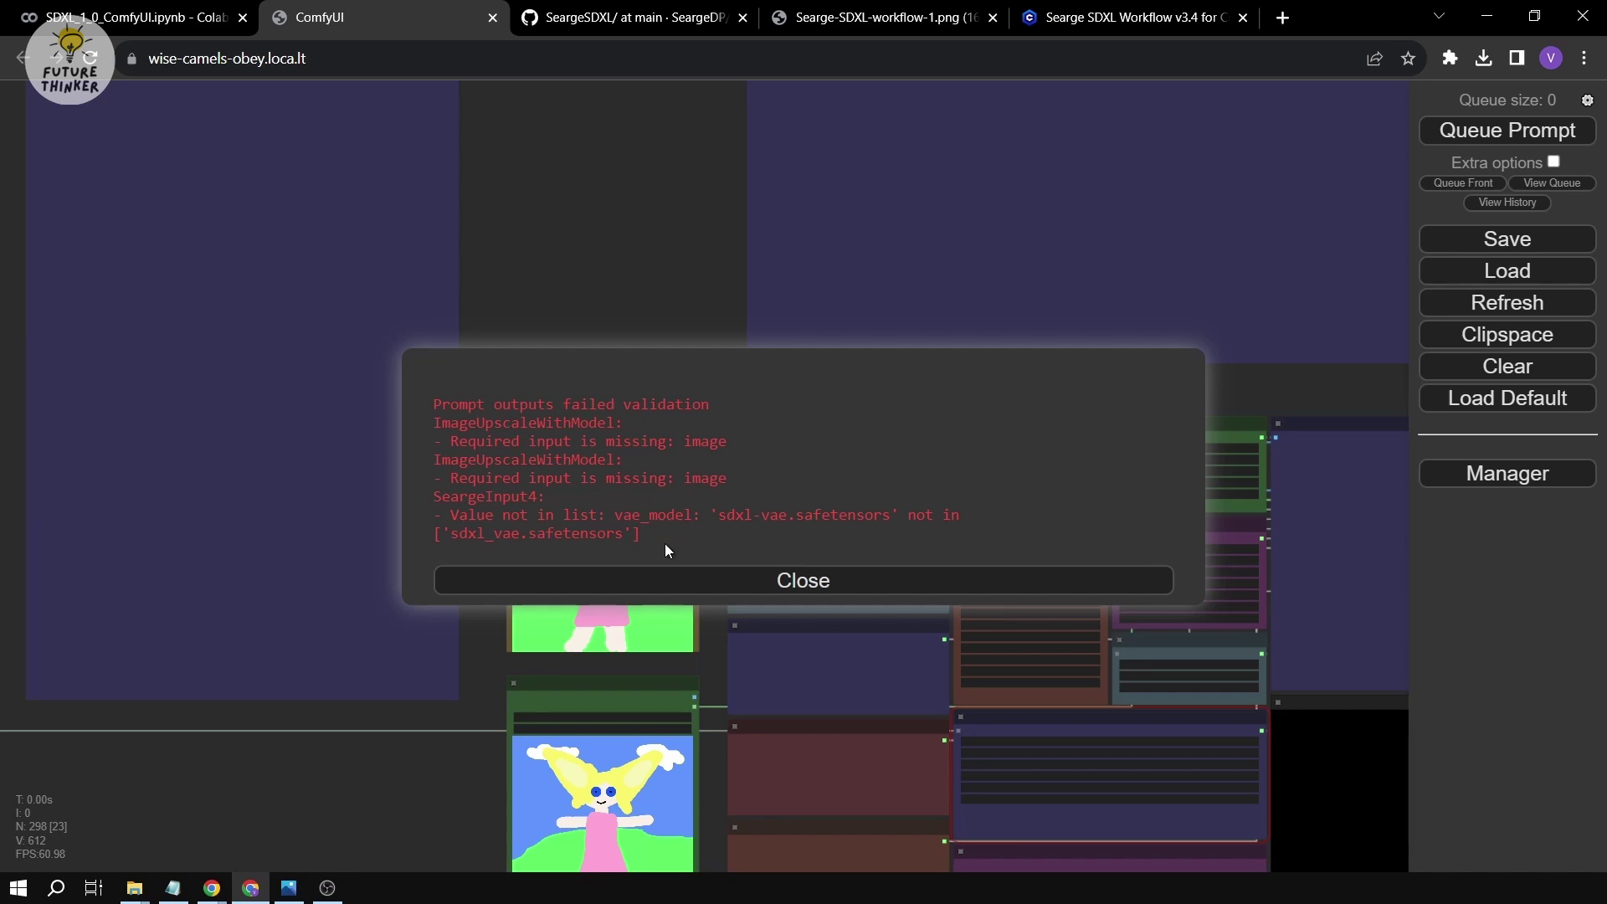
pyautogui.click(678, 581)
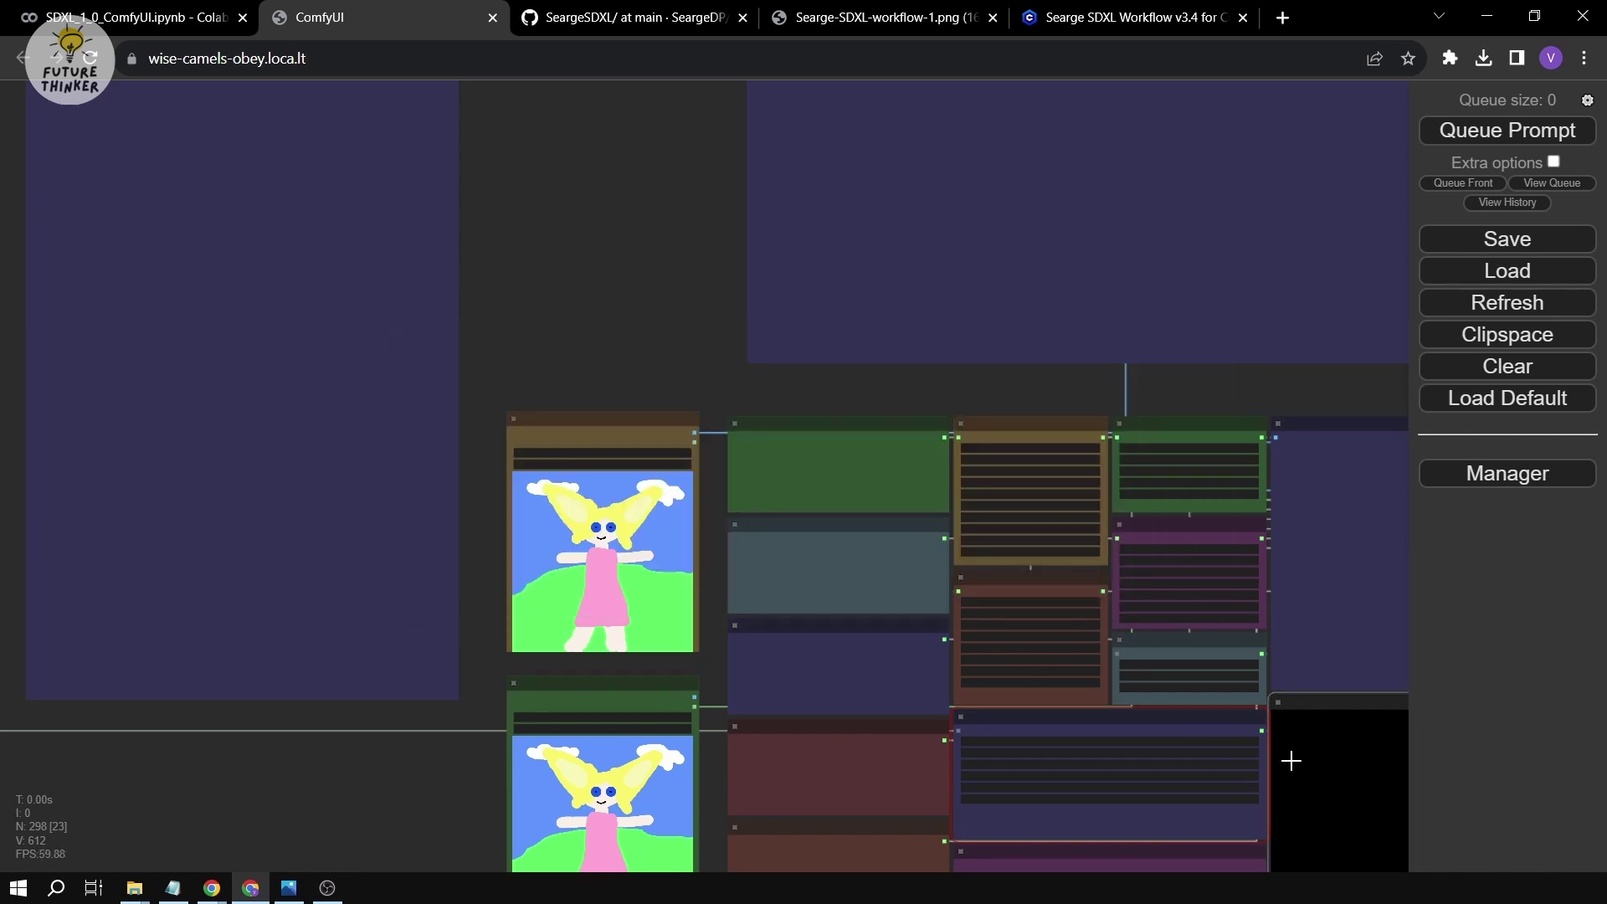
# Choose sdxl_vae.safetensors as the vae_model in the Model Names node.
pyautogui.scroll(5, 1073, 397)
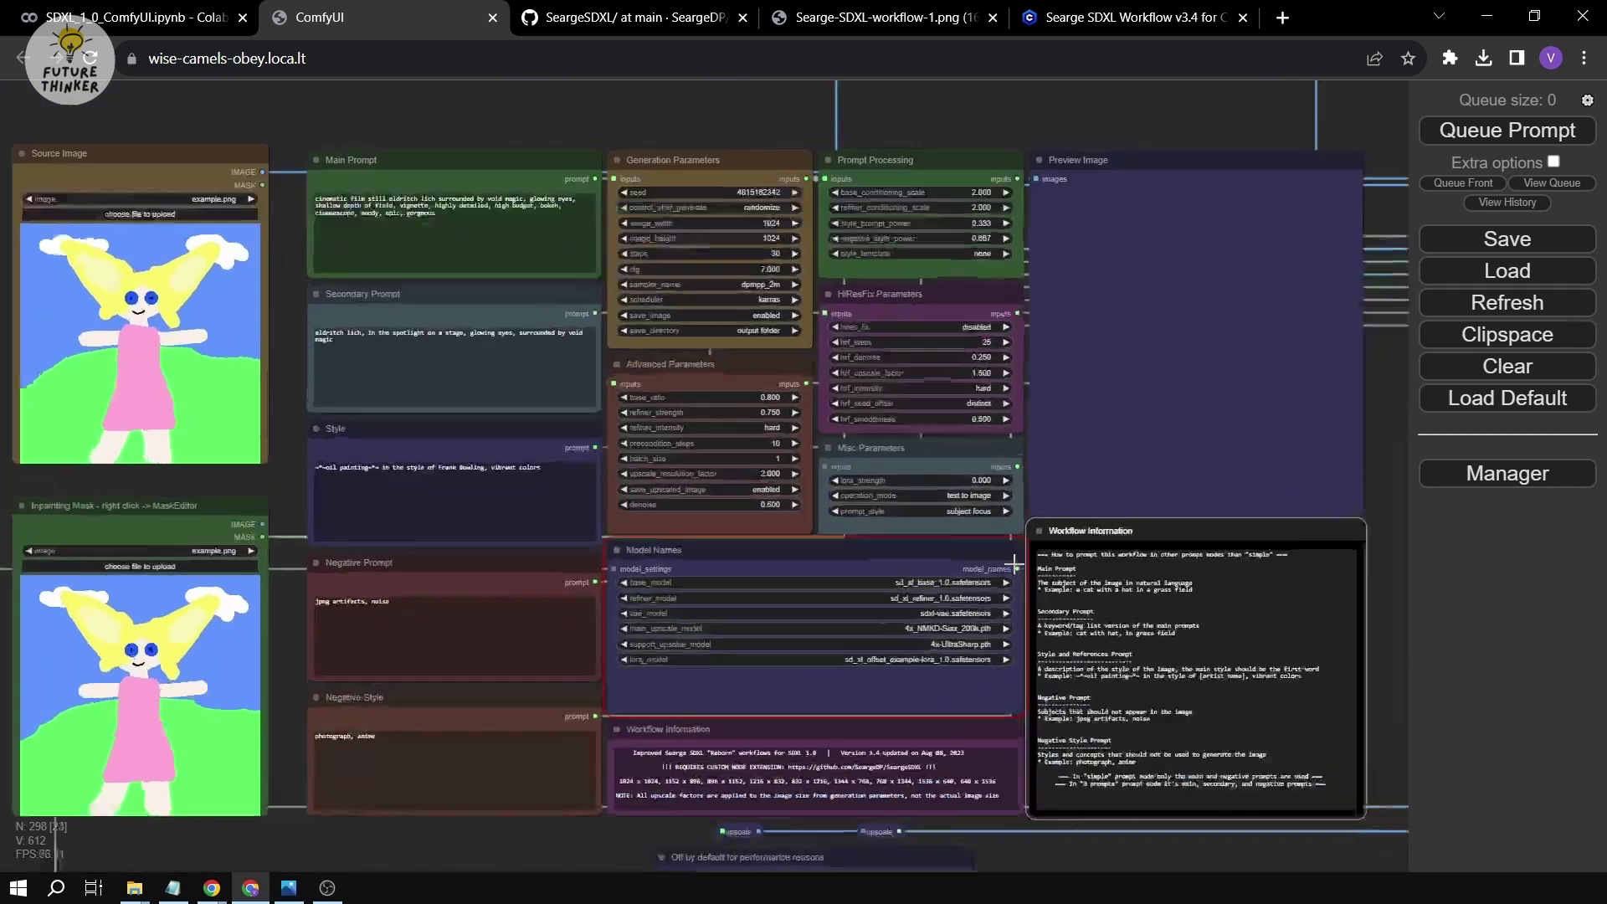
pyautogui.scroll(10, 1014, 562)
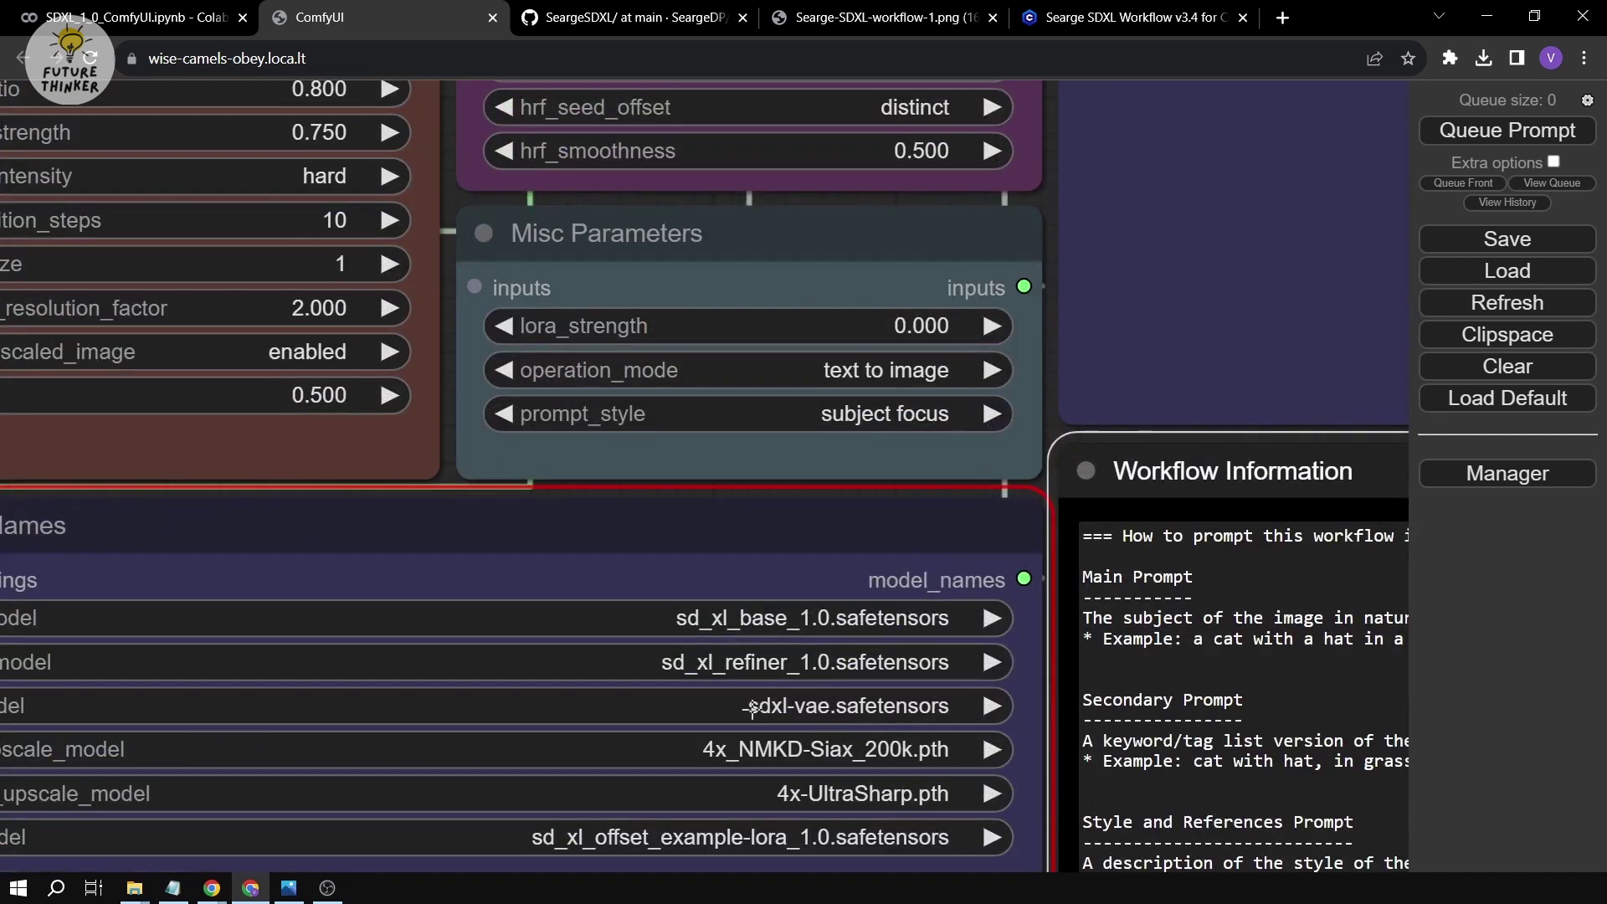
pyautogui.click(802, 713)
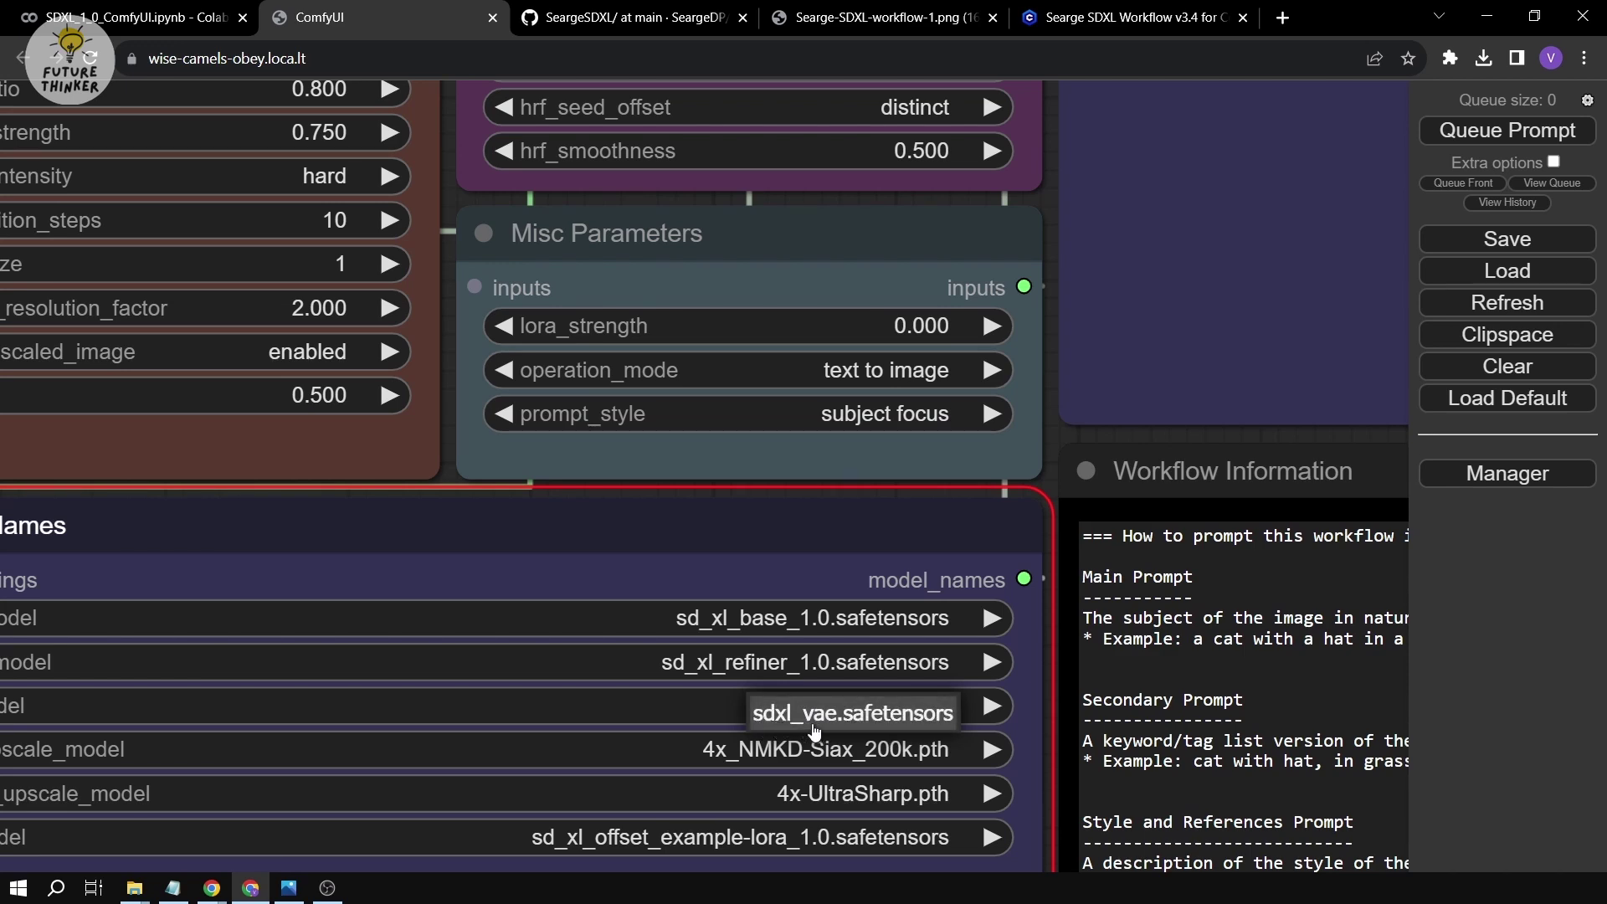
pyautogui.click(804, 725)
pyautogui.scroll(-6, 649, 575)
pyautogui.scroll(-3, 648, 574)
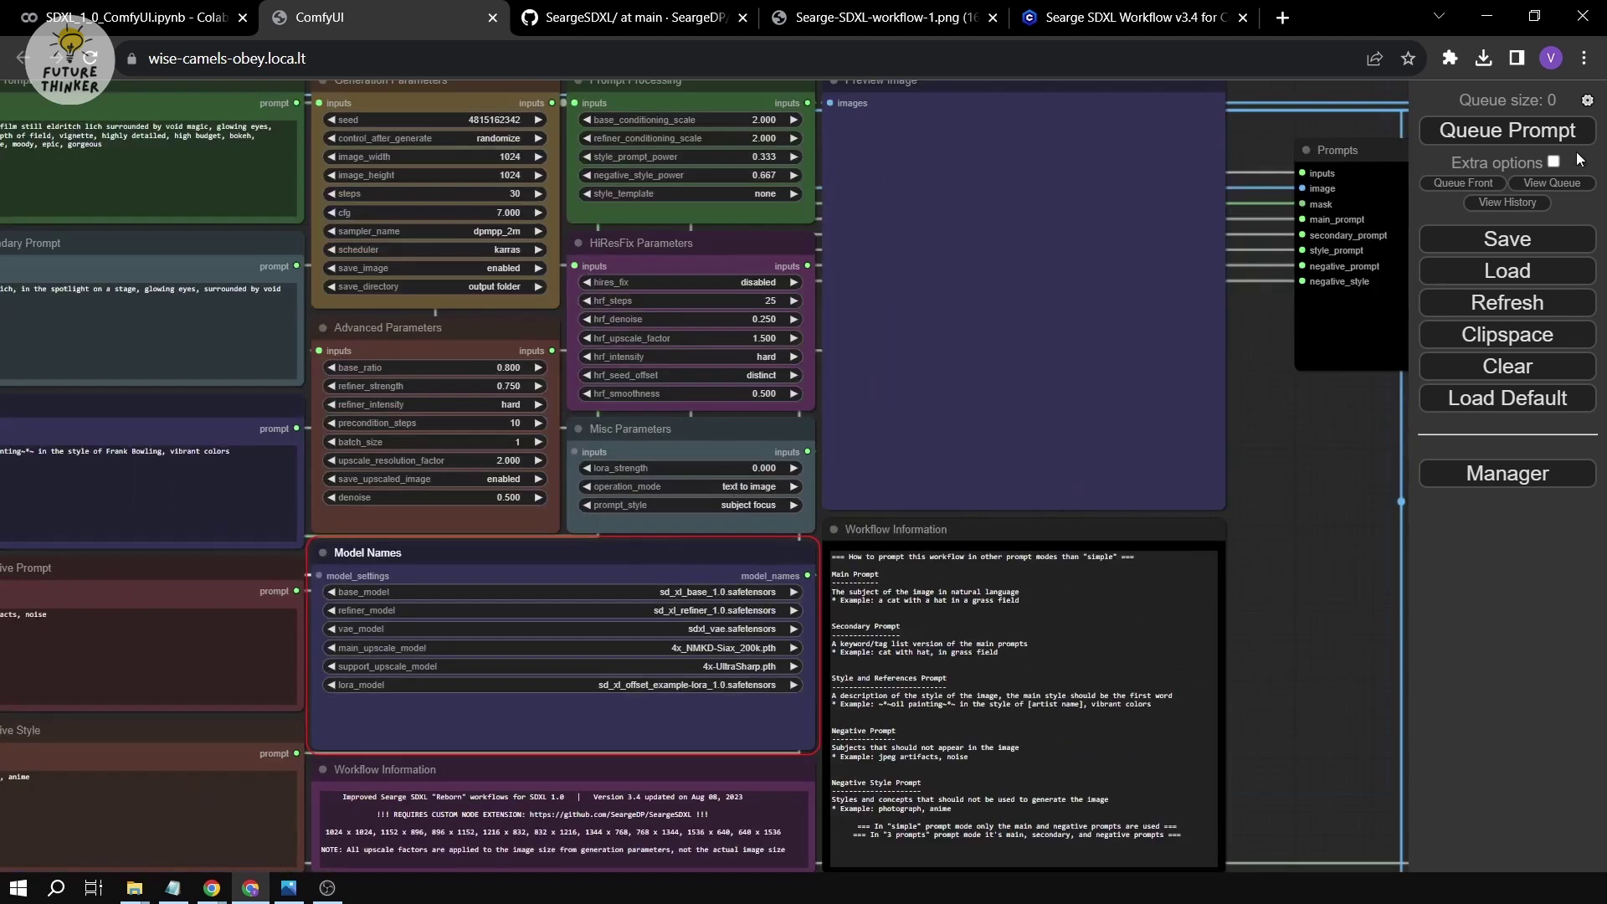
# Queue the corrected workflow and zoom out over the whole graph while it runs.
pyautogui.click(1519, 133)
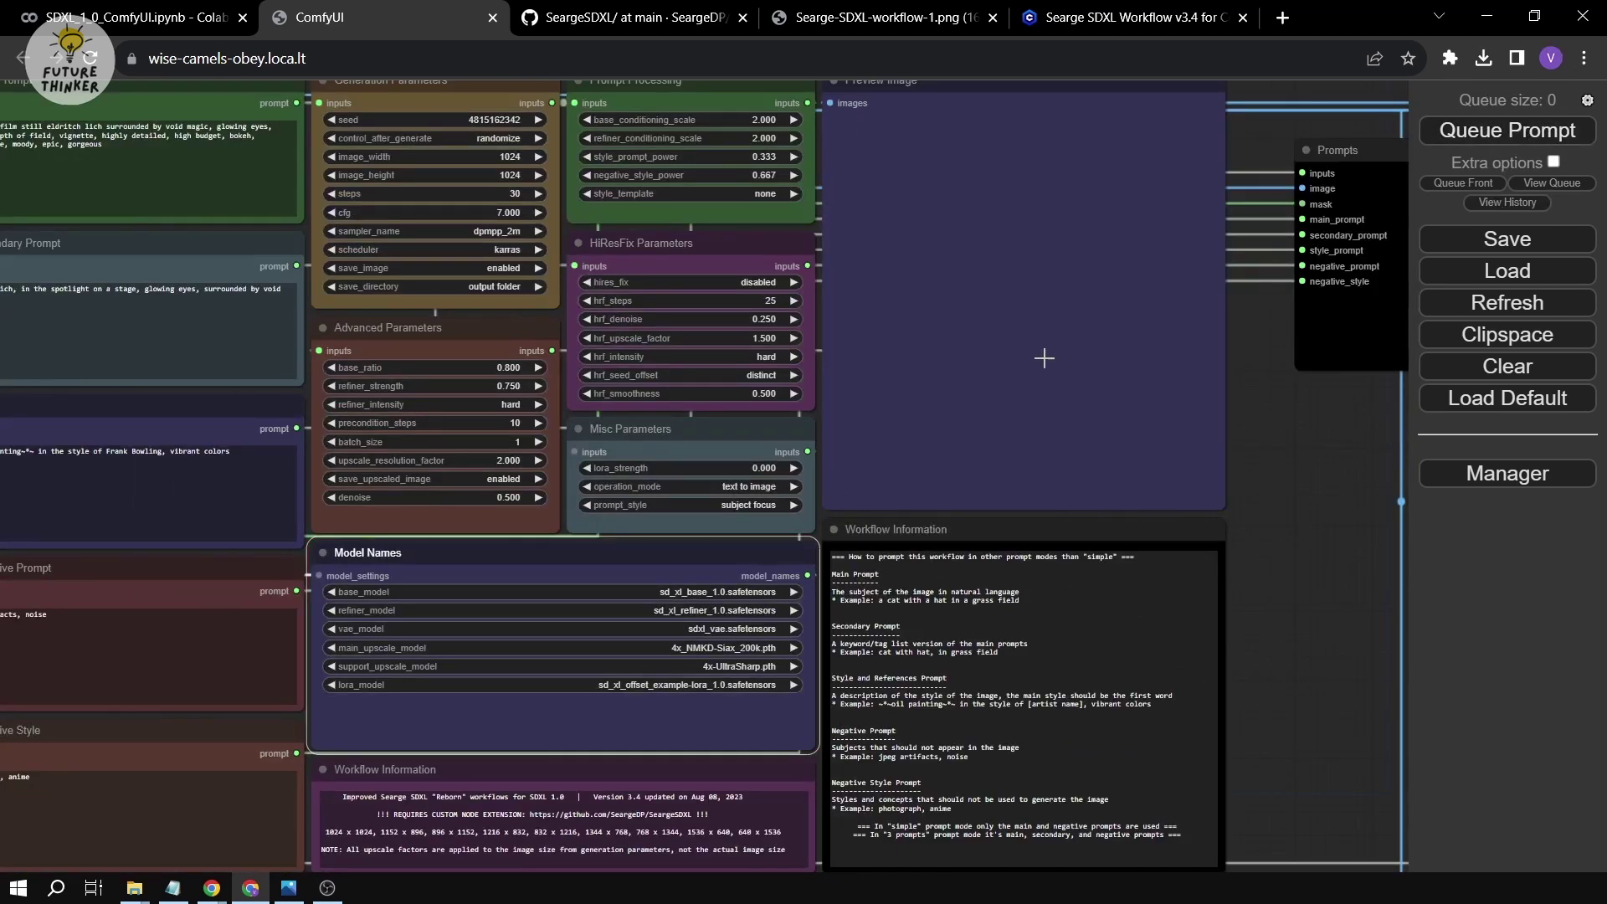
pyautogui.scroll(-4, 1053, 357)
pyautogui.moveTo(595, 128); pyautogui.dragTo(754, 409)
pyautogui.scroll(-2, 611, 189)
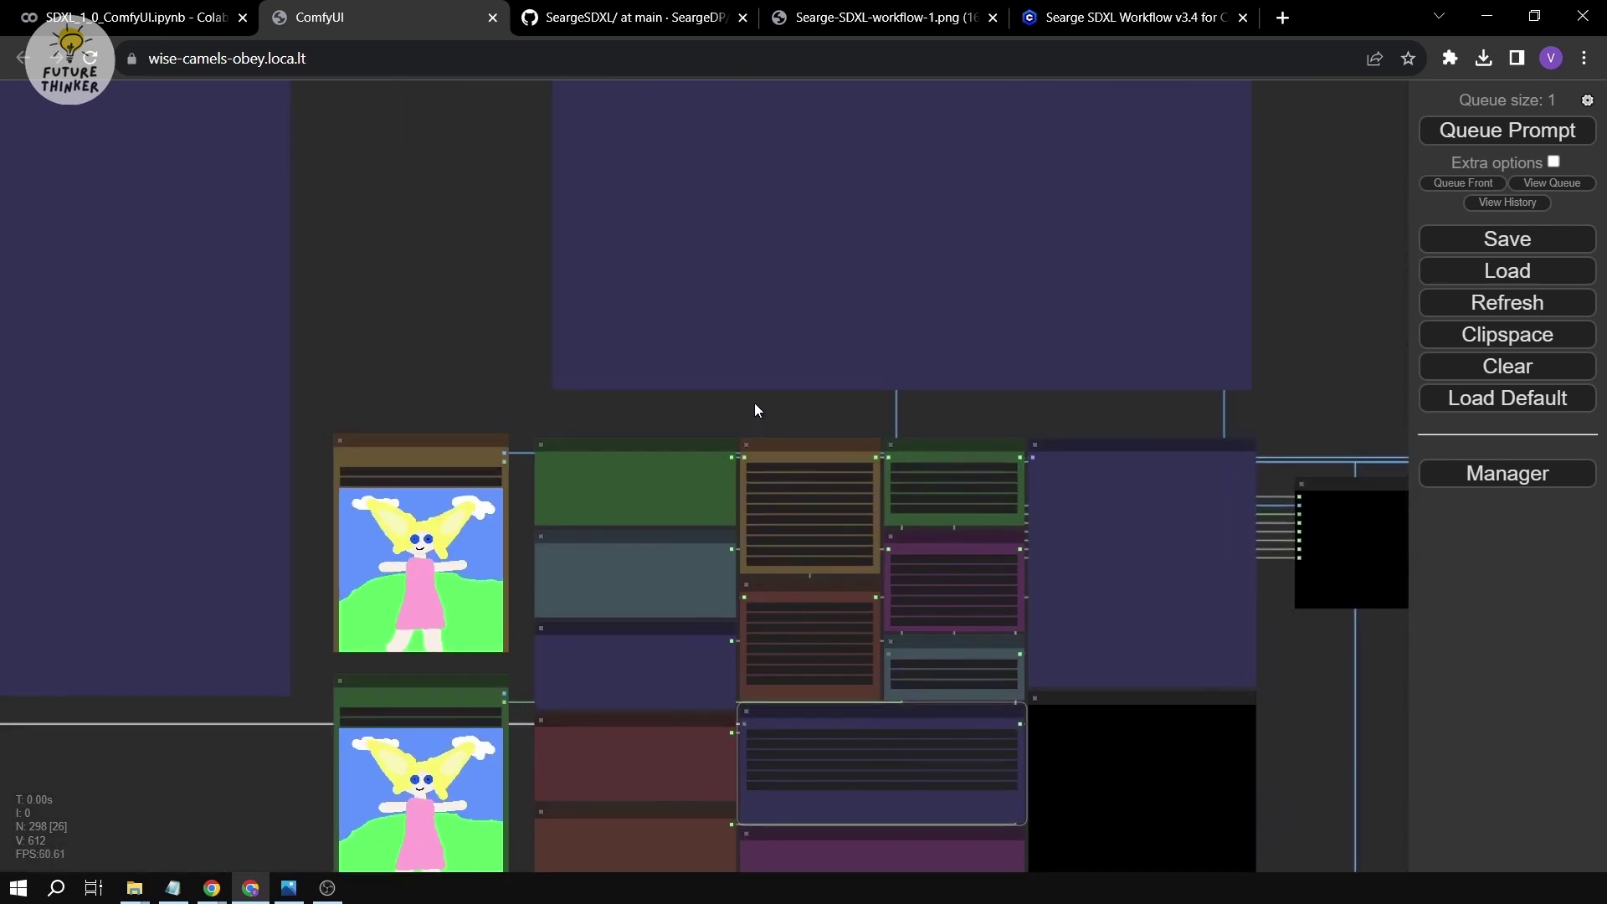
pyautogui.scroll(-3, 756, 410)
pyautogui.moveTo(563, 347); pyautogui.dragTo(516, 349)
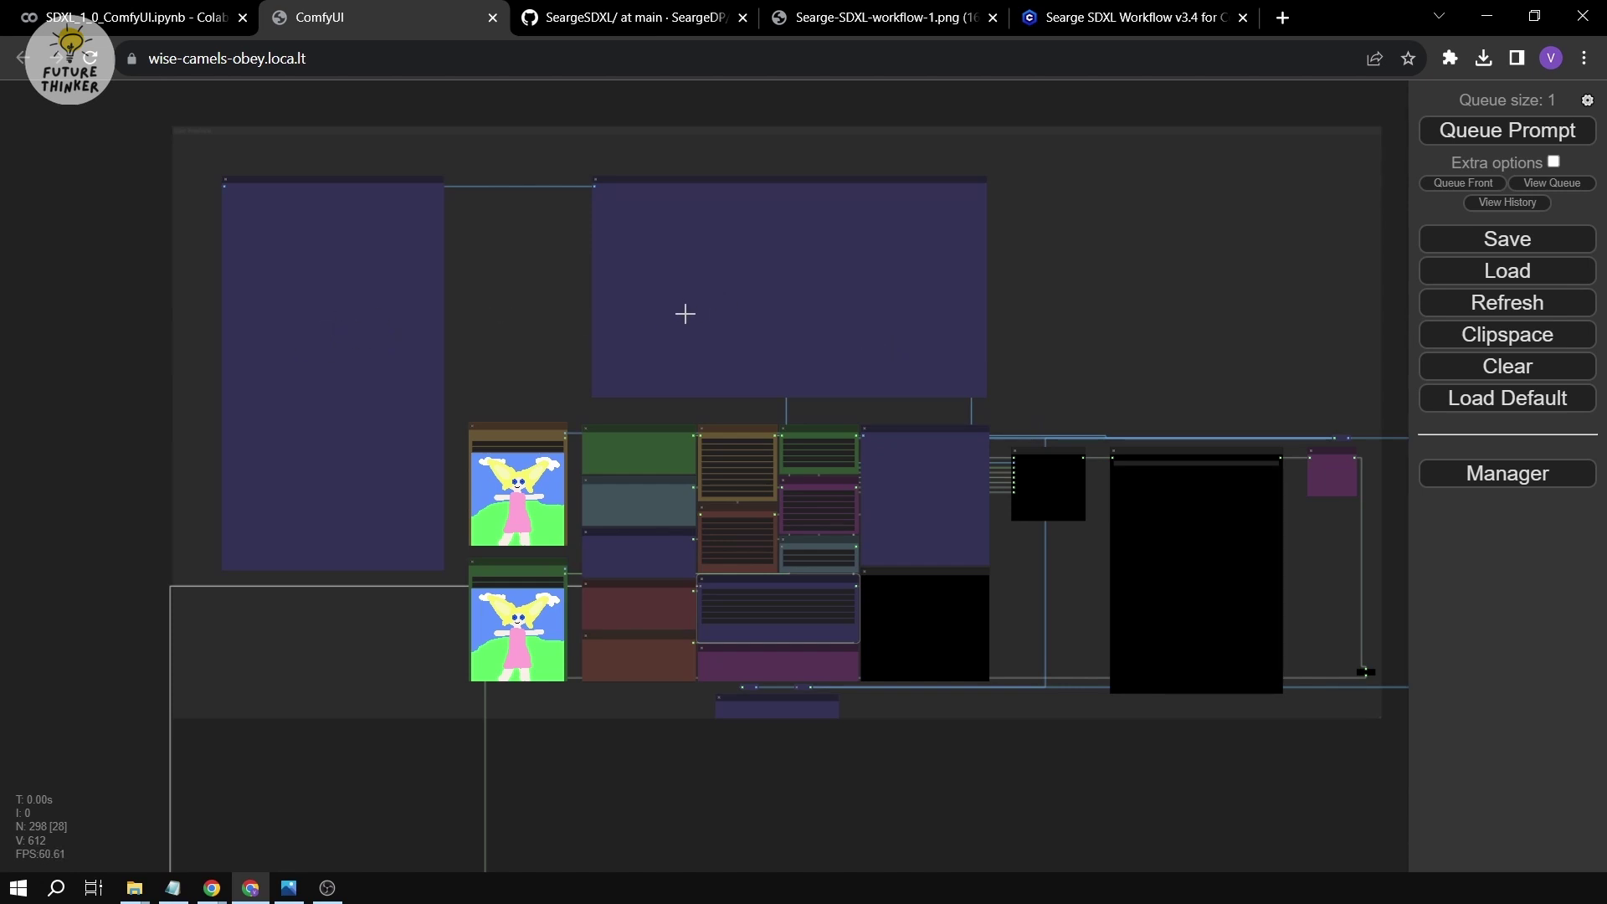
# Zoom into the Preview Image node showing the hooded skeletal lich result.
pyautogui.scroll(1, 685, 313)
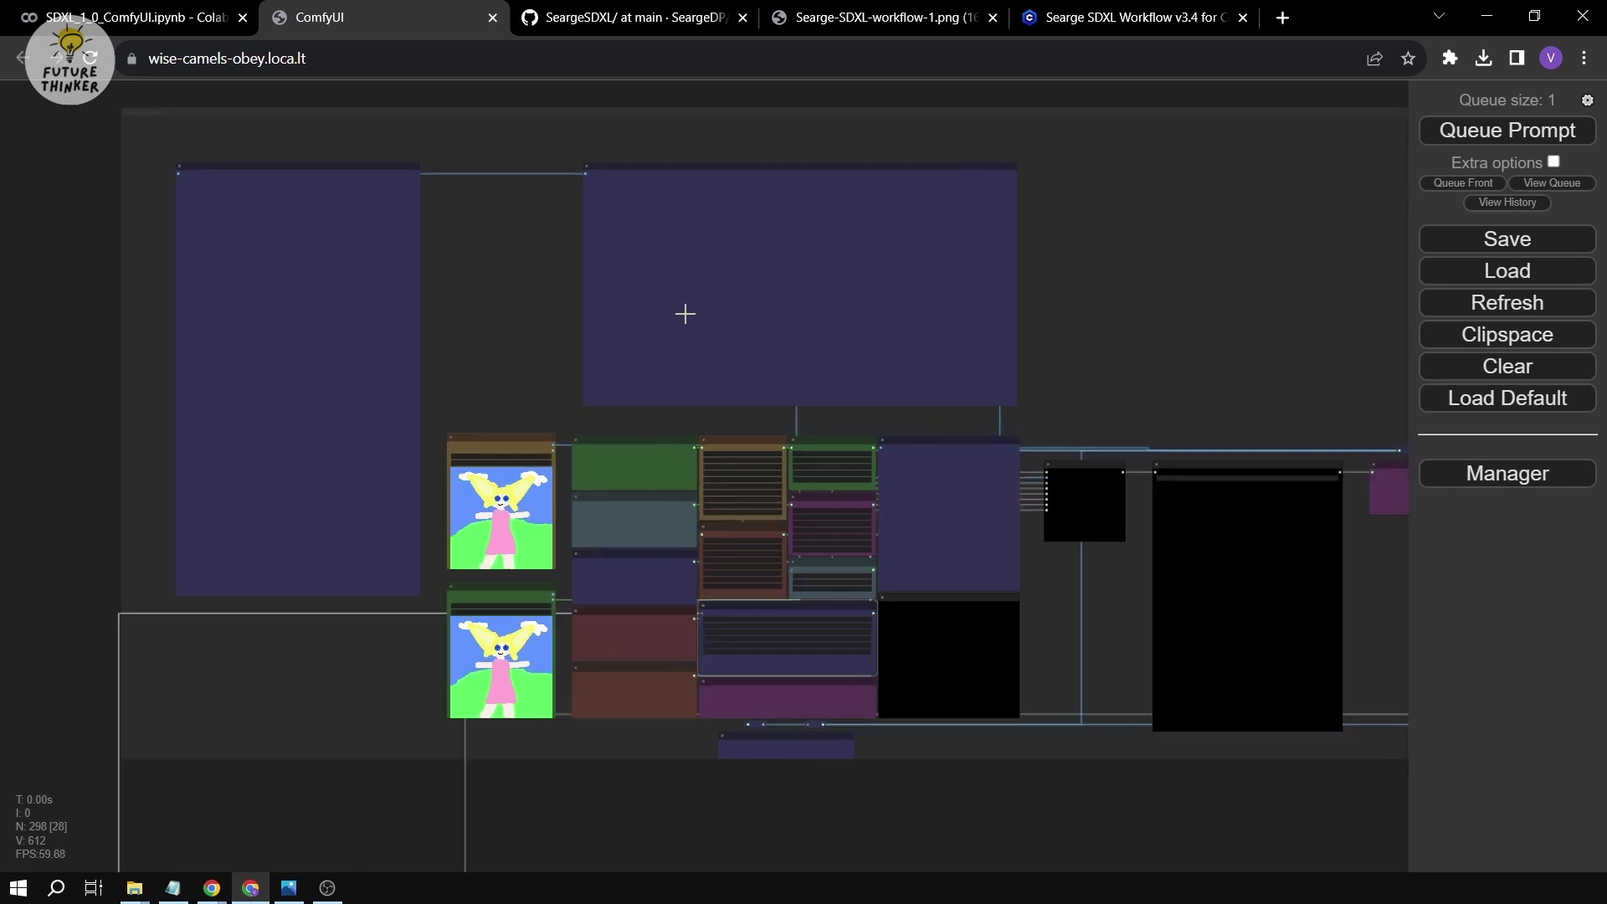
pyautogui.scroll(4, 684, 313)
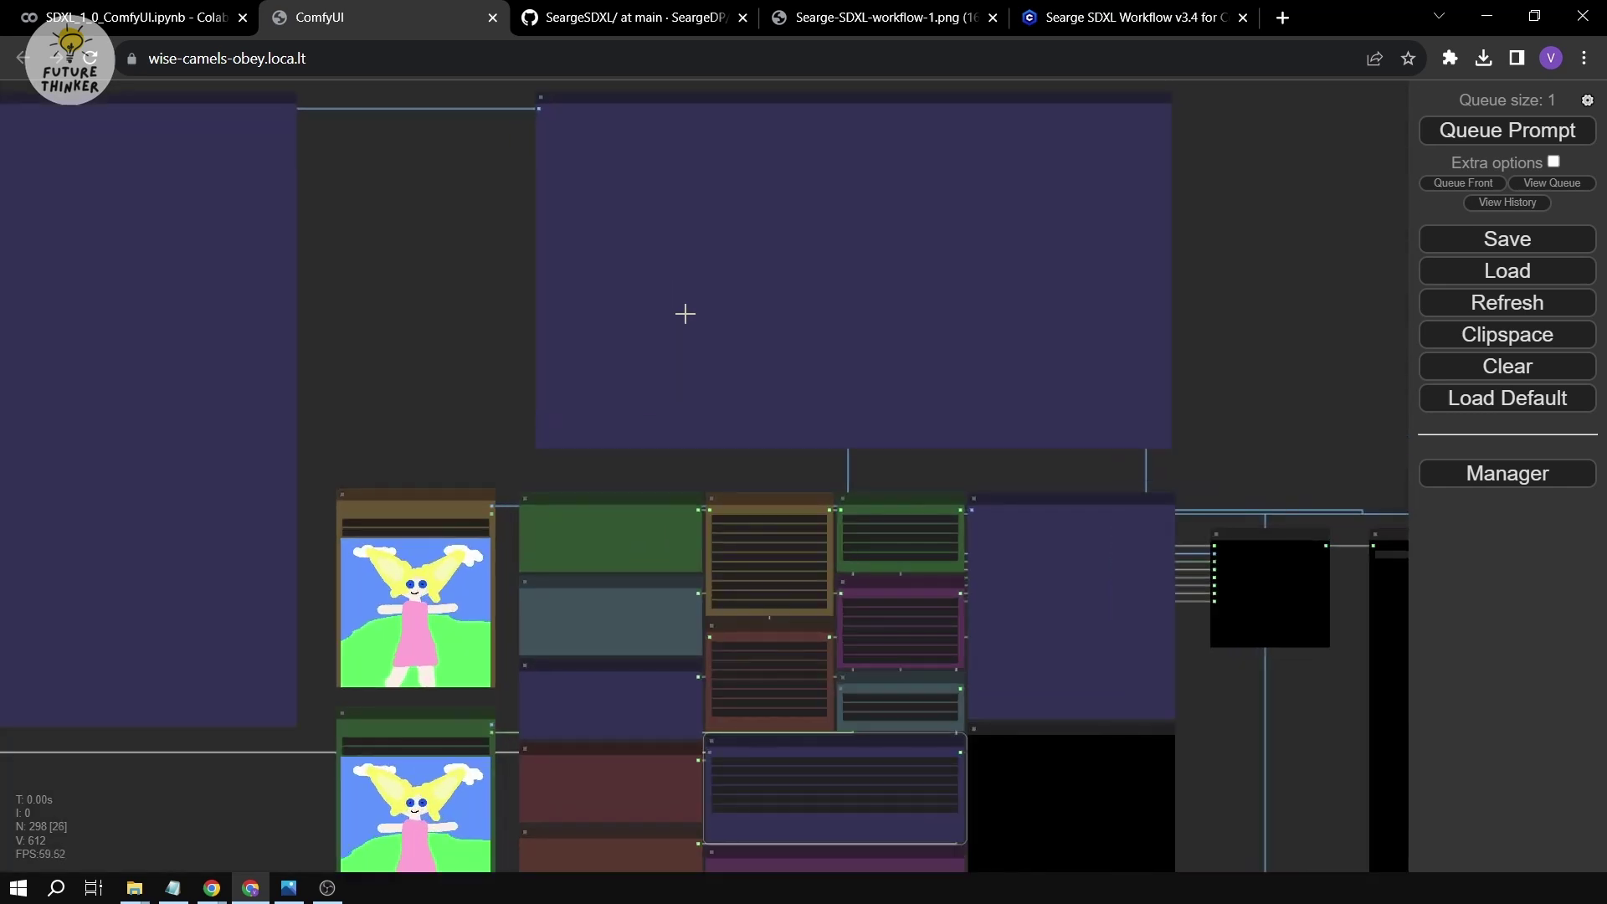
pyautogui.moveTo(435, 335); pyautogui.dragTo(544, 340)
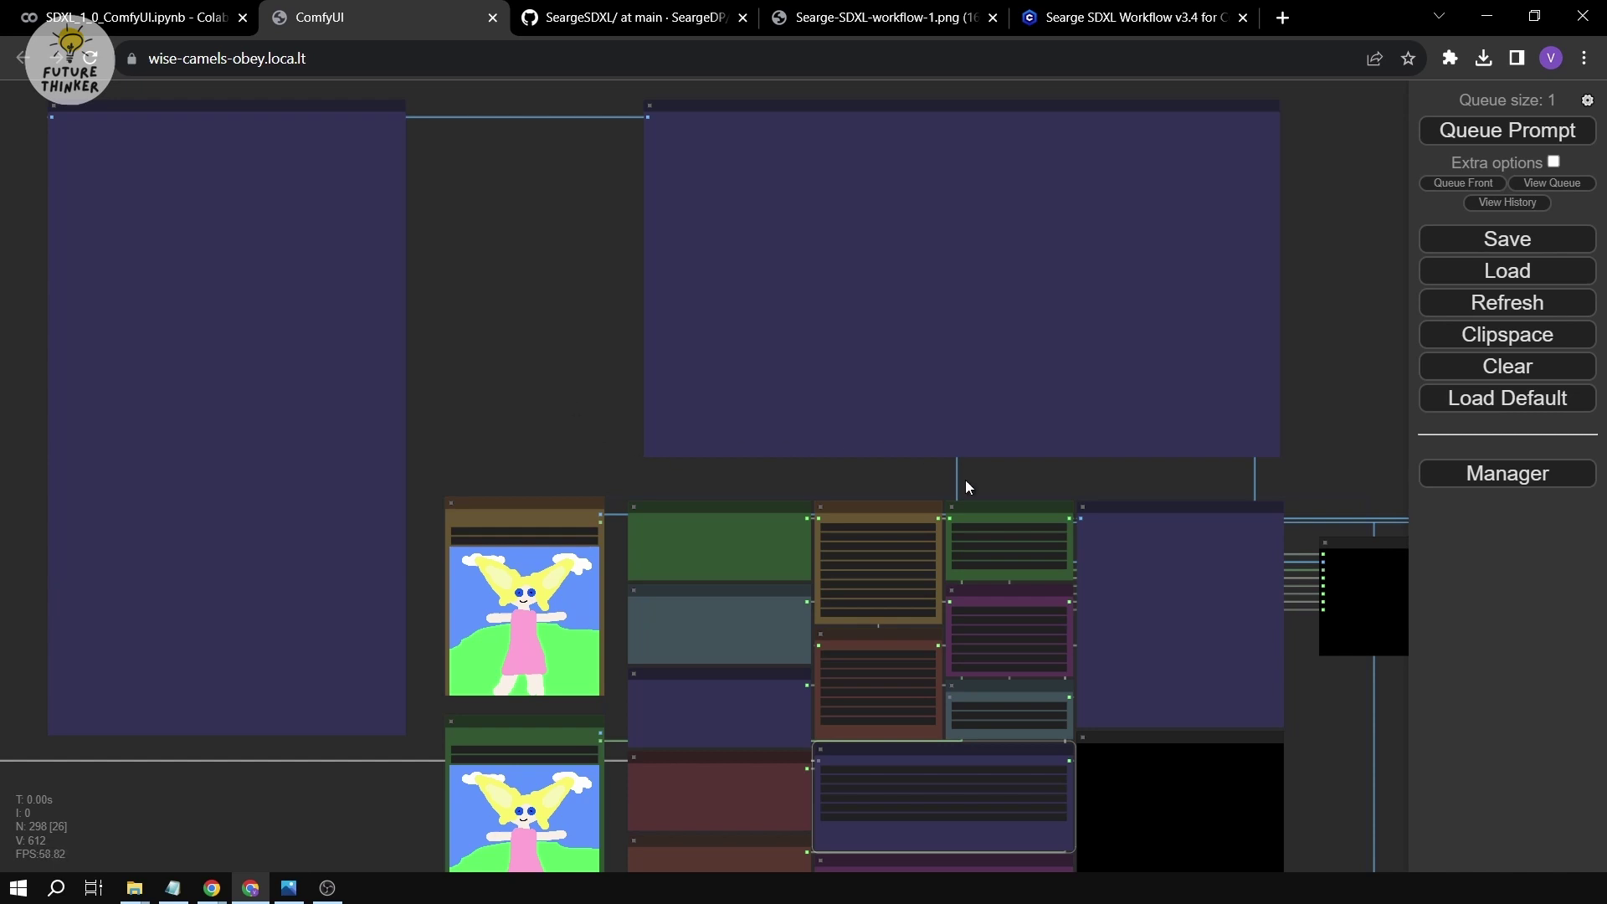
pyautogui.moveTo(966, 479); pyautogui.dragTo(911, 380)
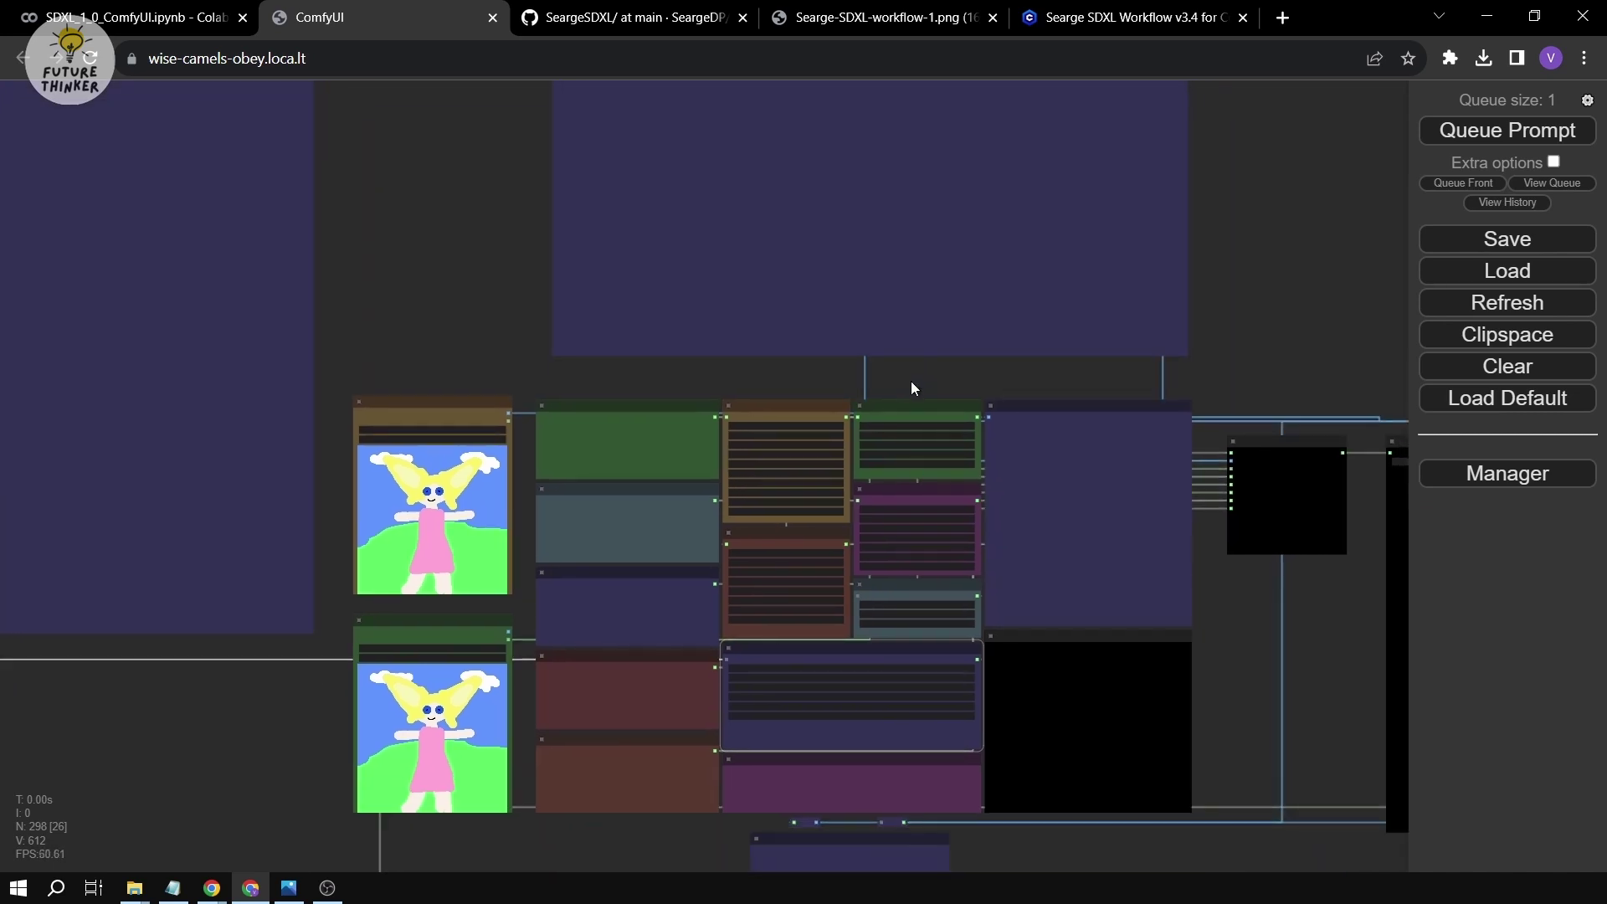
pyautogui.scroll(5, 911, 380)
pyautogui.moveTo(921, 309); pyautogui.dragTo(917, 144)
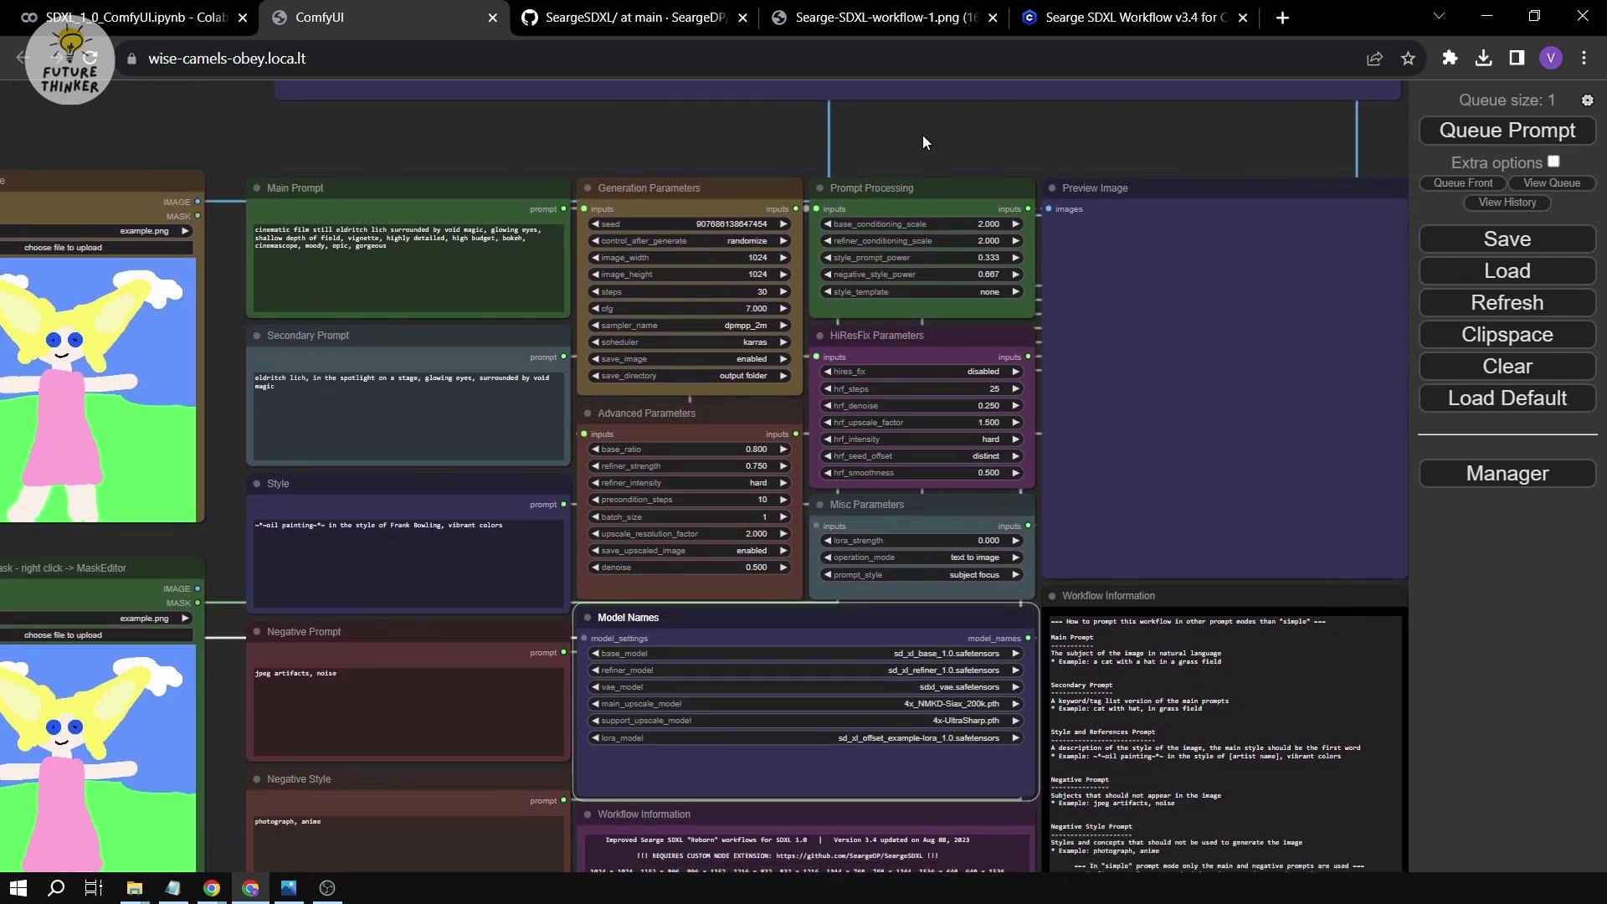
pyautogui.scroll(3, 963, 149)
pyautogui.moveTo(1001, 164); pyautogui.dragTo(933, 903)
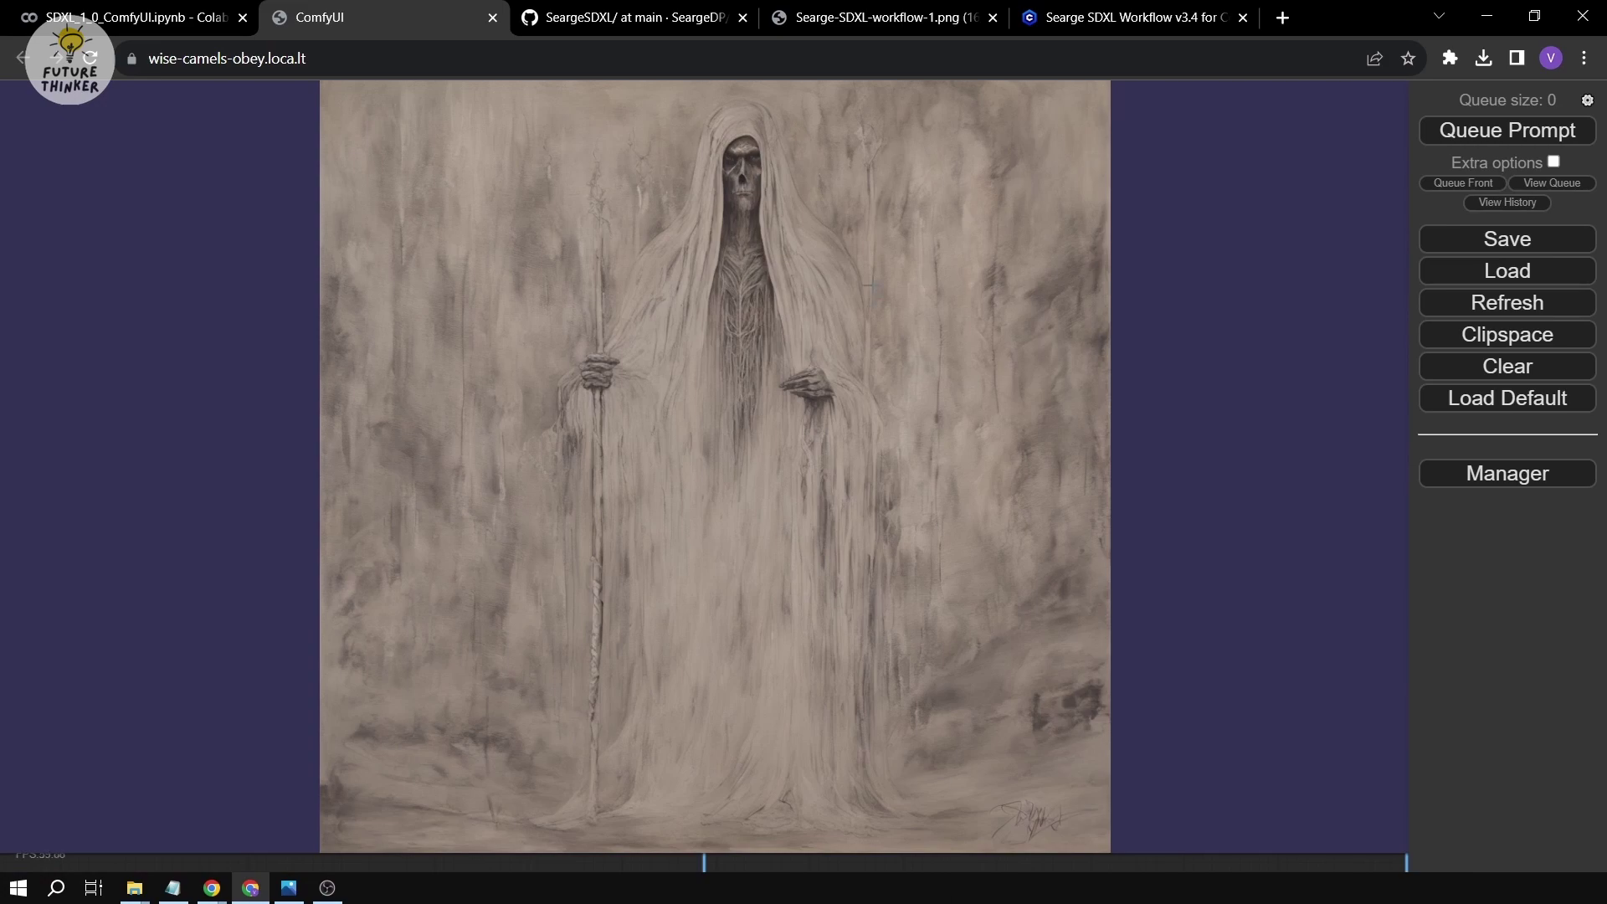
pyautogui.click(625, 18)
pyautogui.scroll(-5, 747, 274)
pyautogui.scroll(-20, 746, 275)
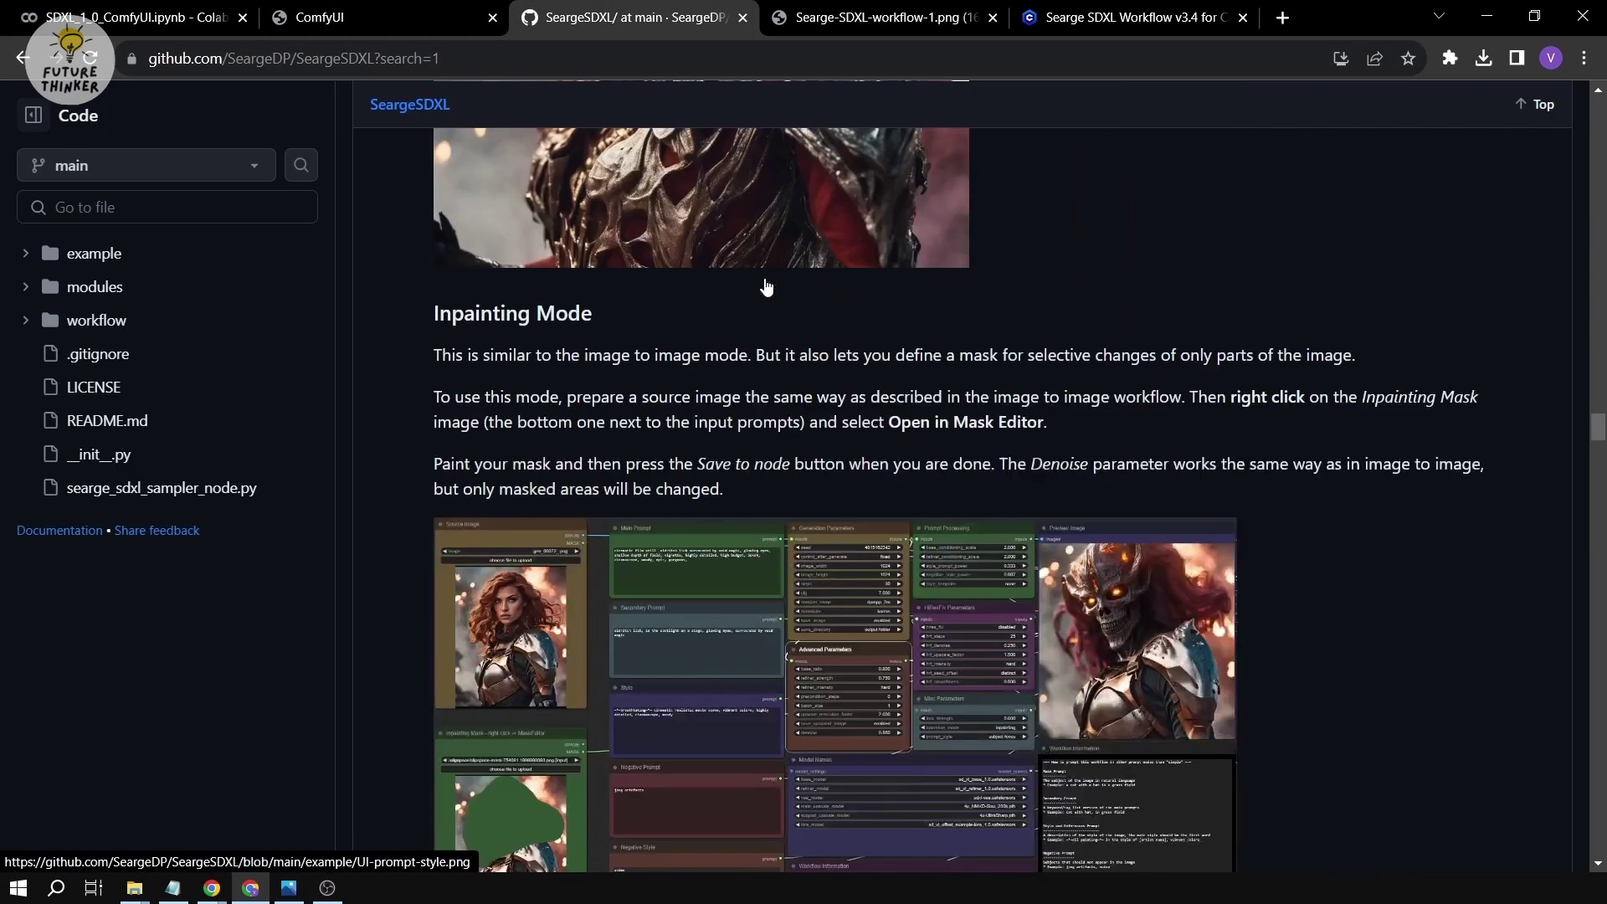
pyautogui.scroll(7, 754, 335)
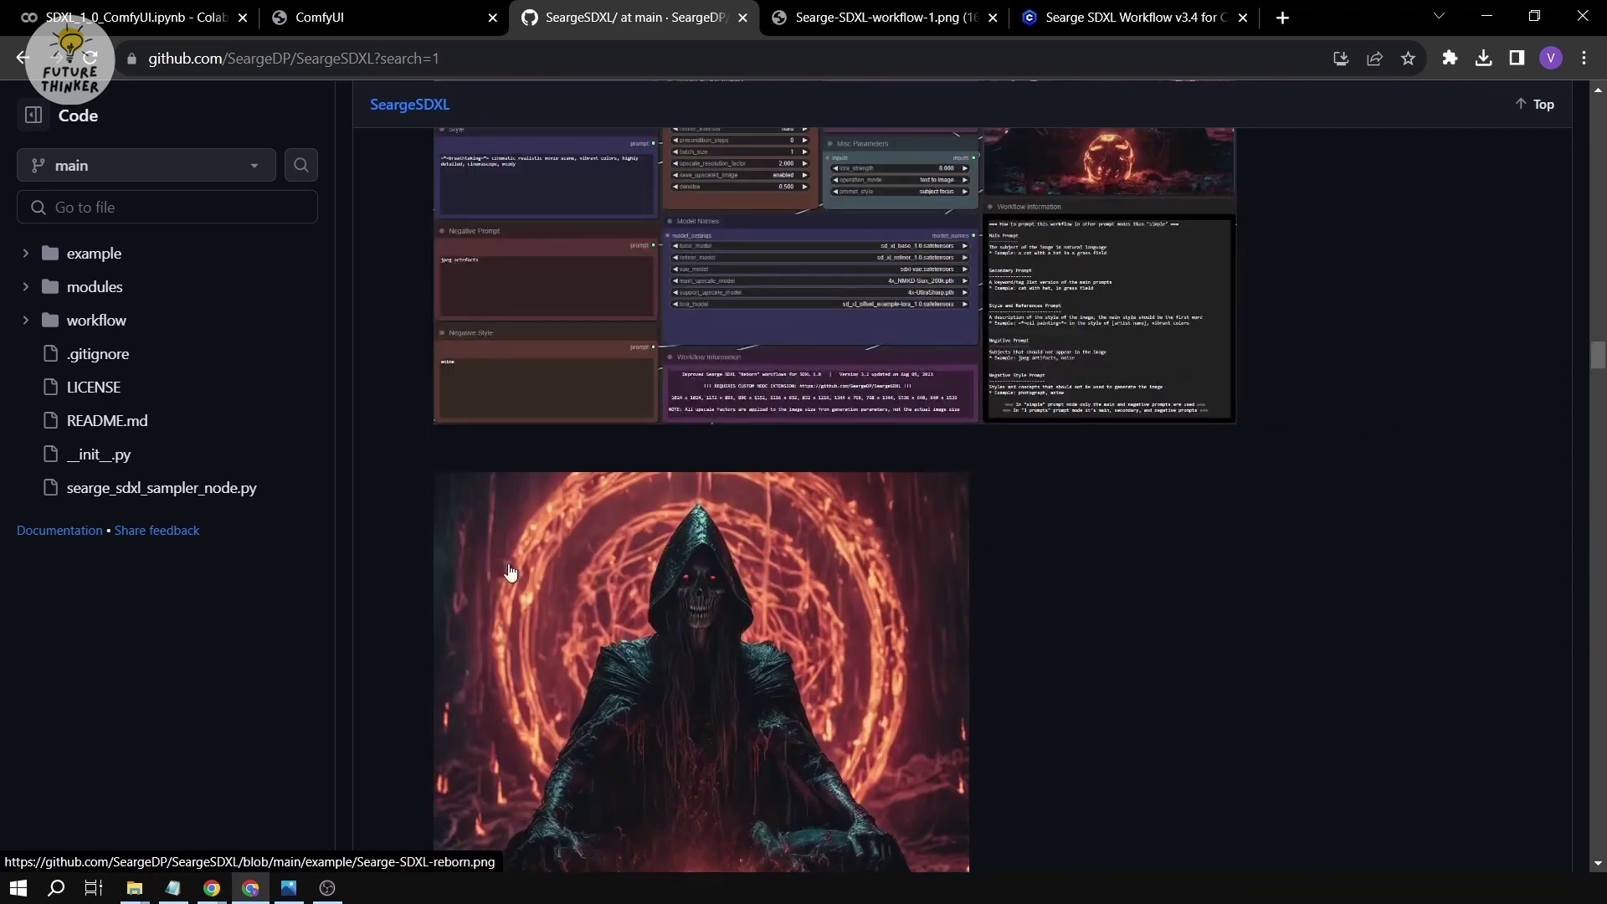
pyautogui.scroll(-2, 736, 662)
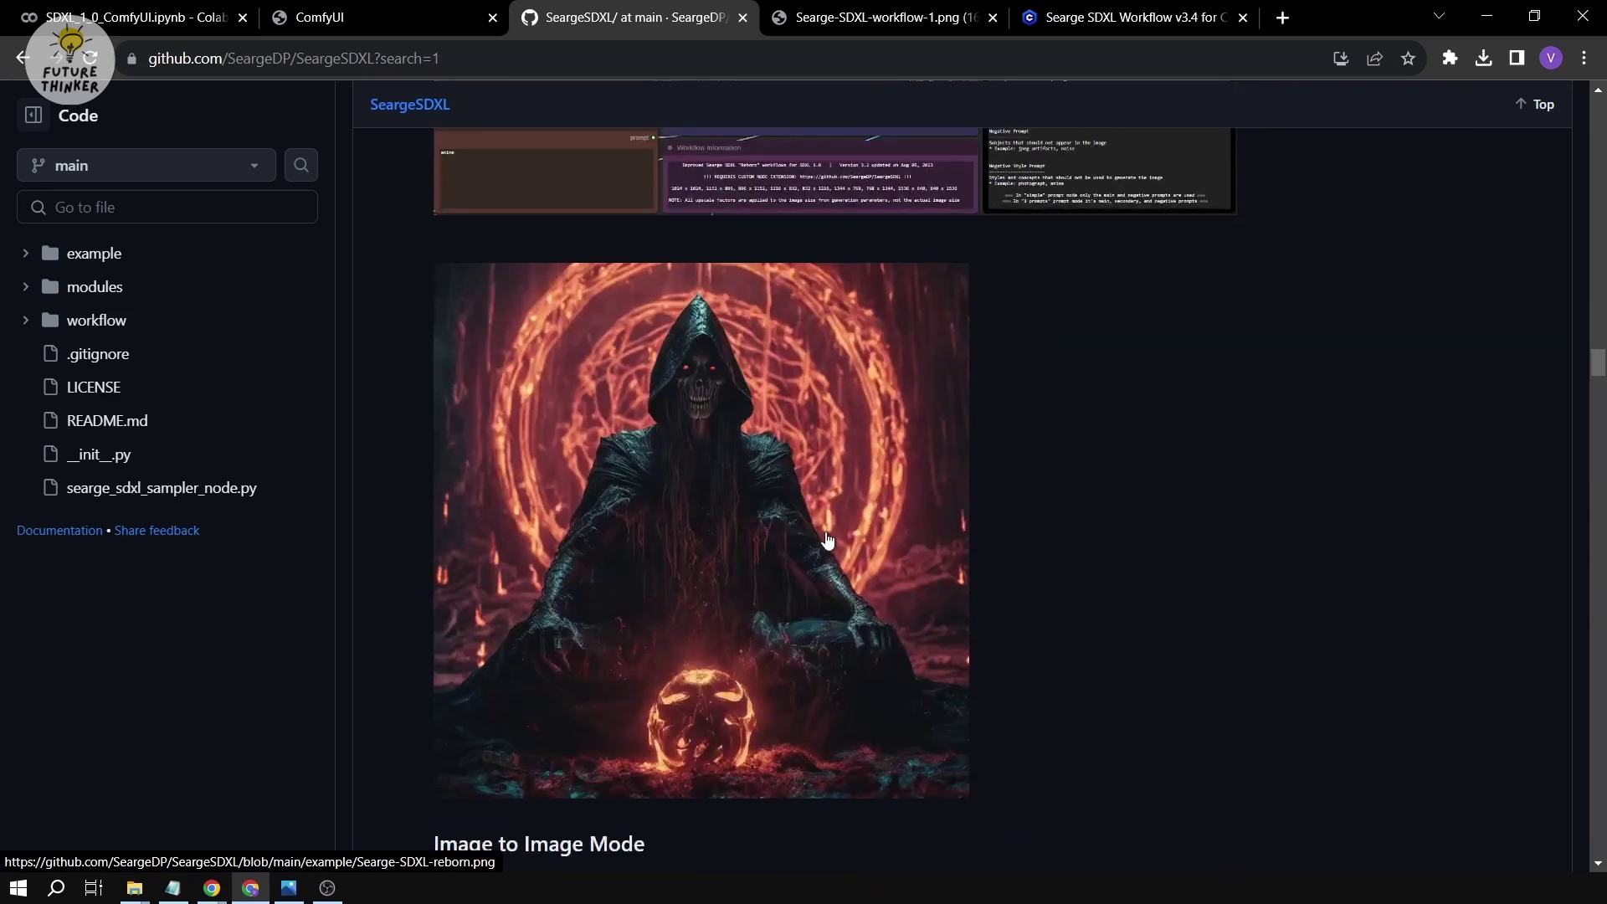
pyautogui.click(410, 23)
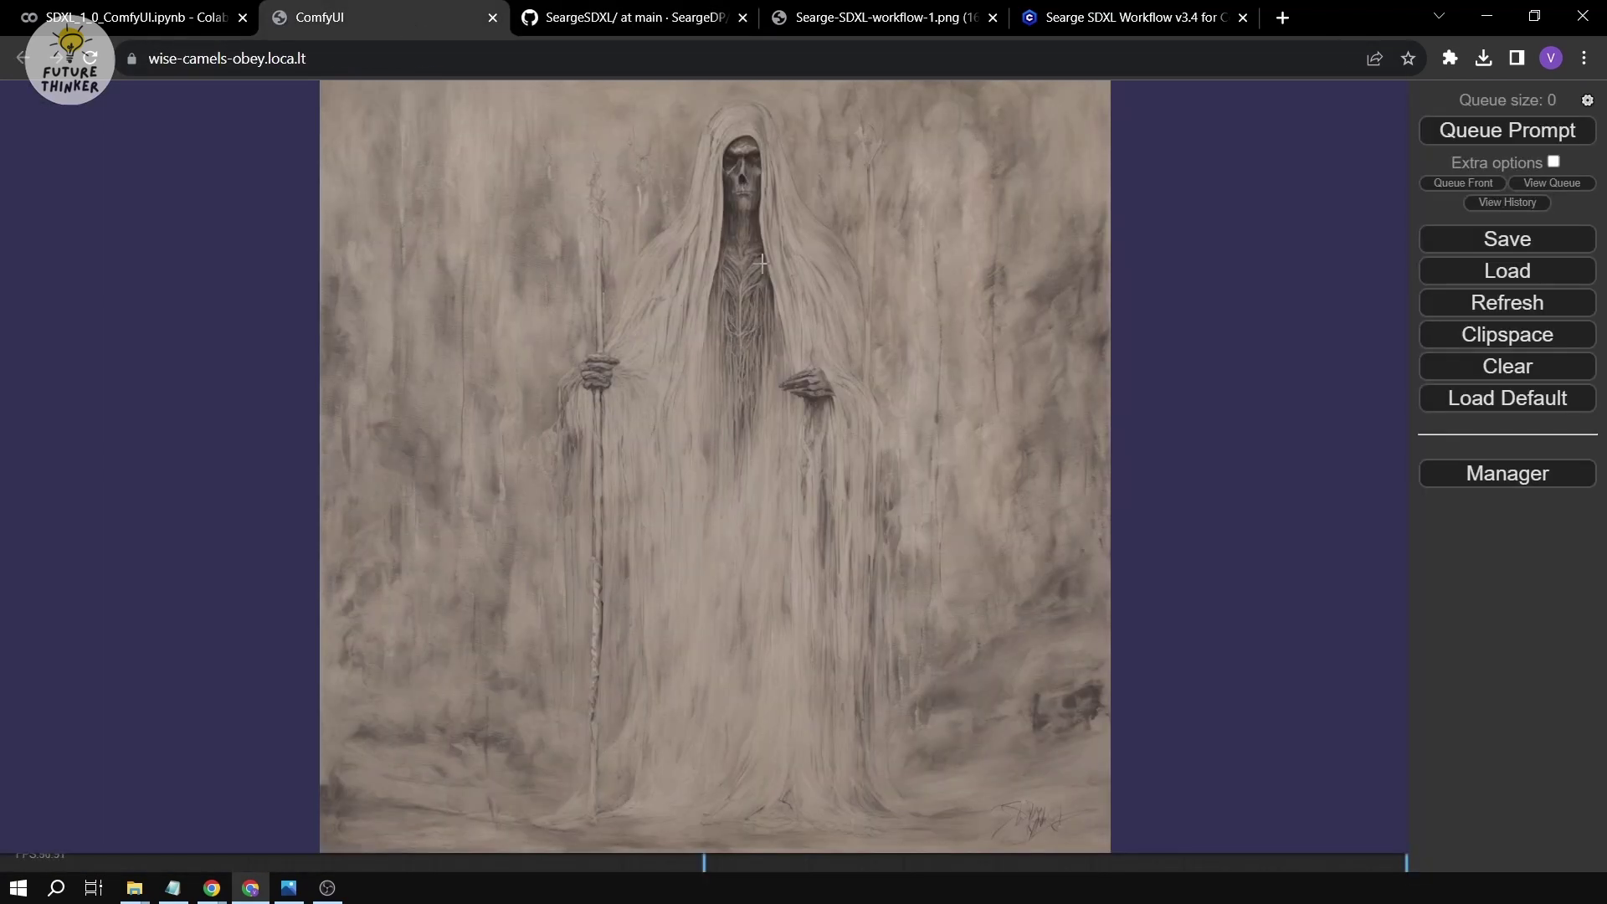
pyautogui.scroll(5, 775, 399)
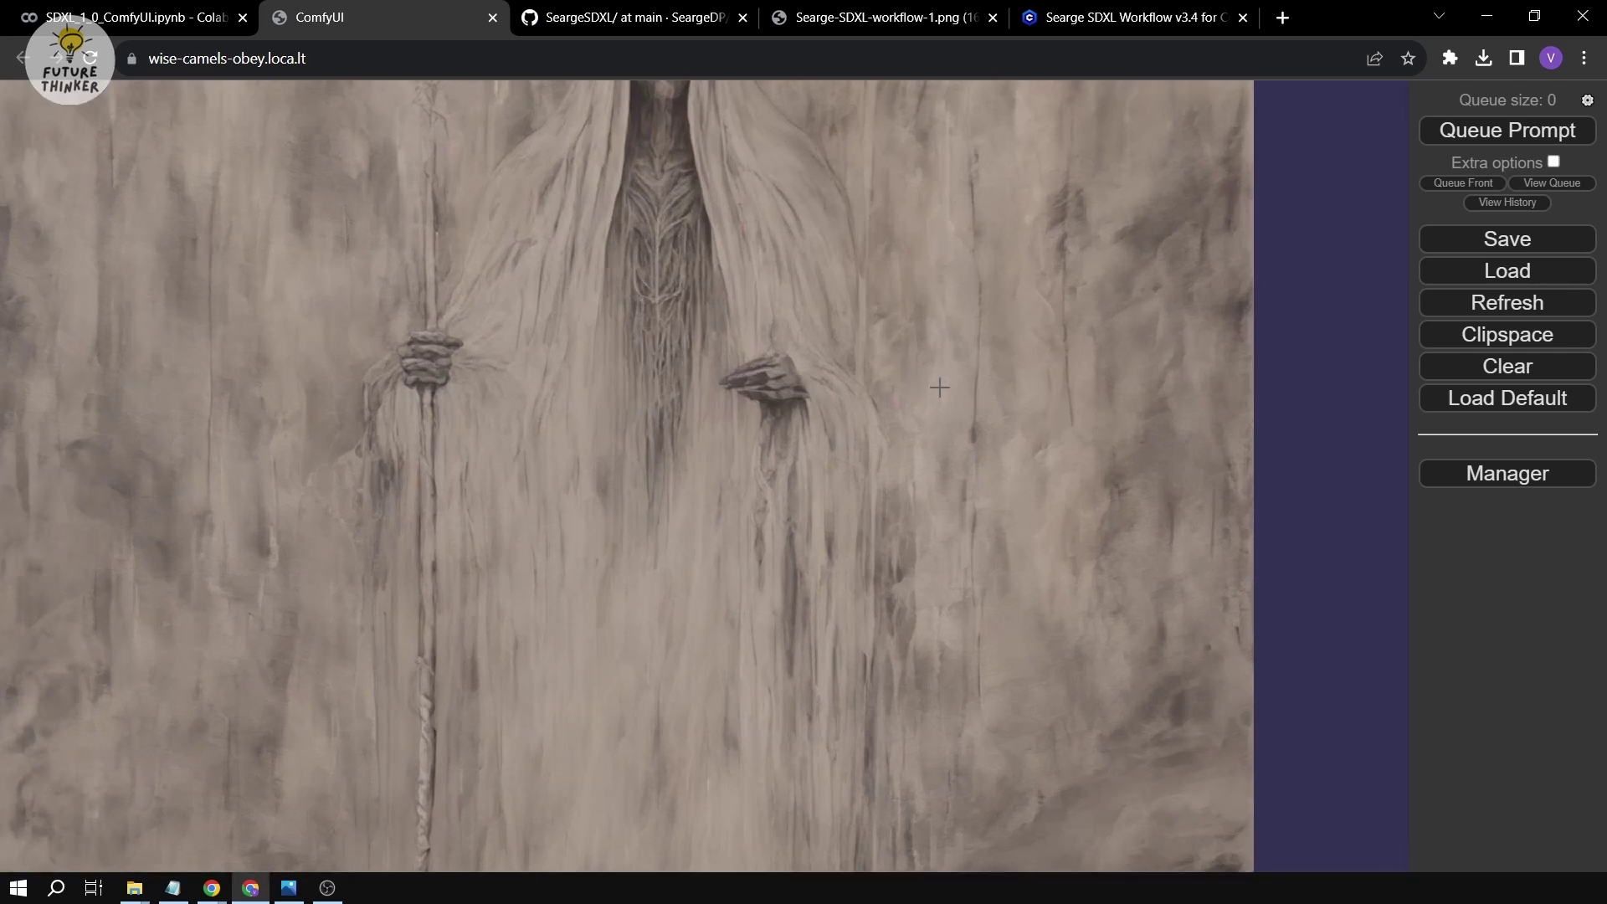
pyautogui.scroll(-4, 939, 388)
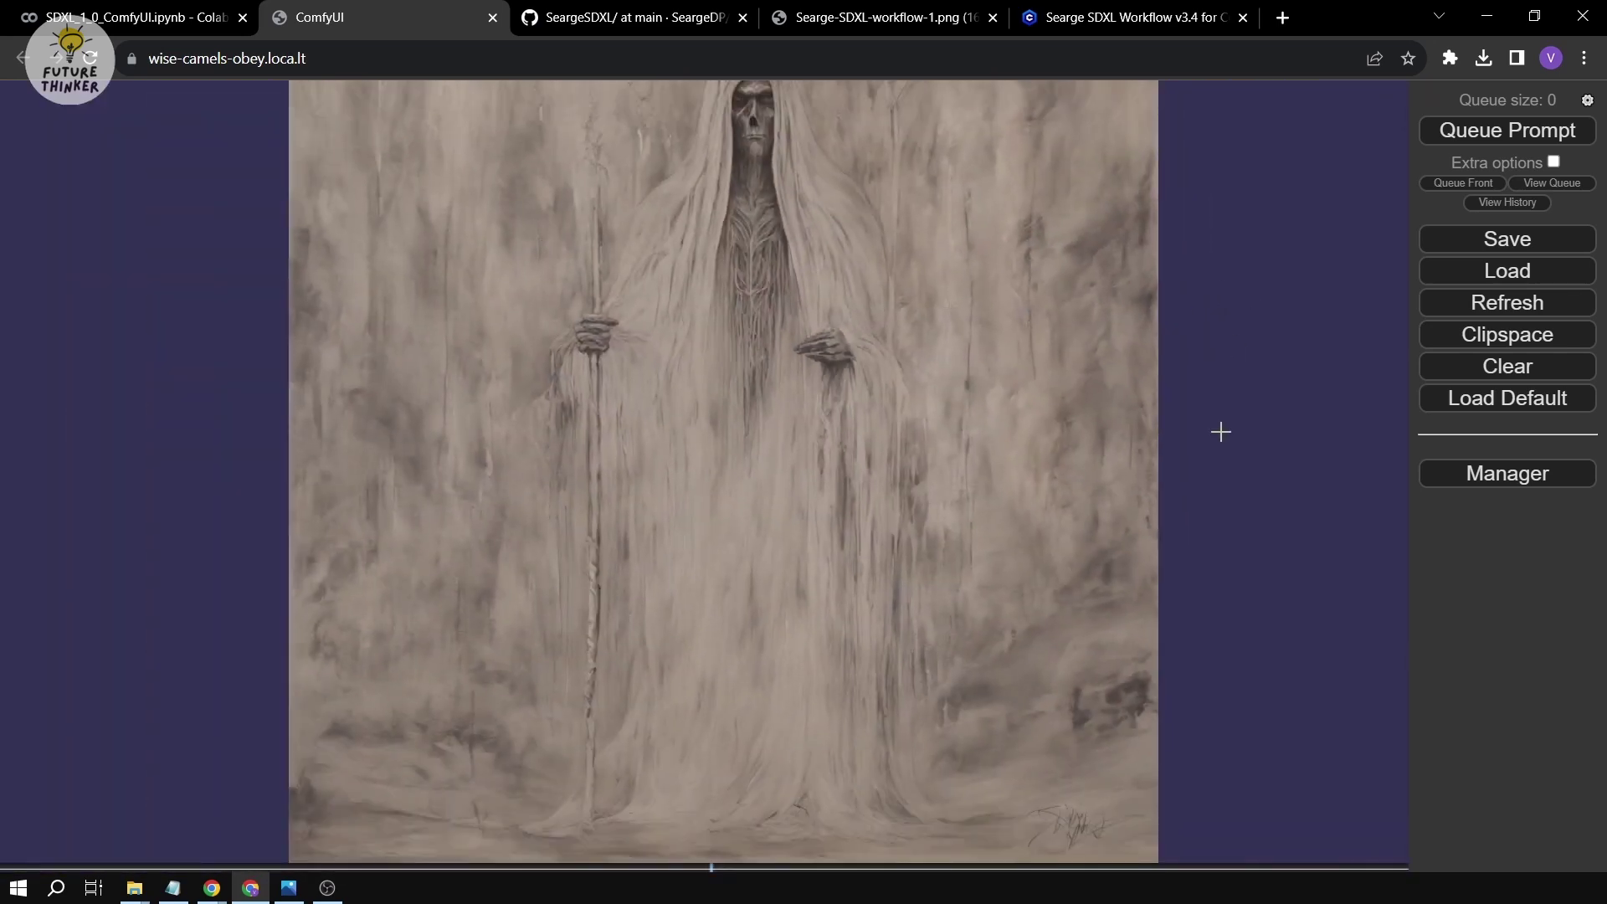
pyautogui.scroll(4, 501, 281)
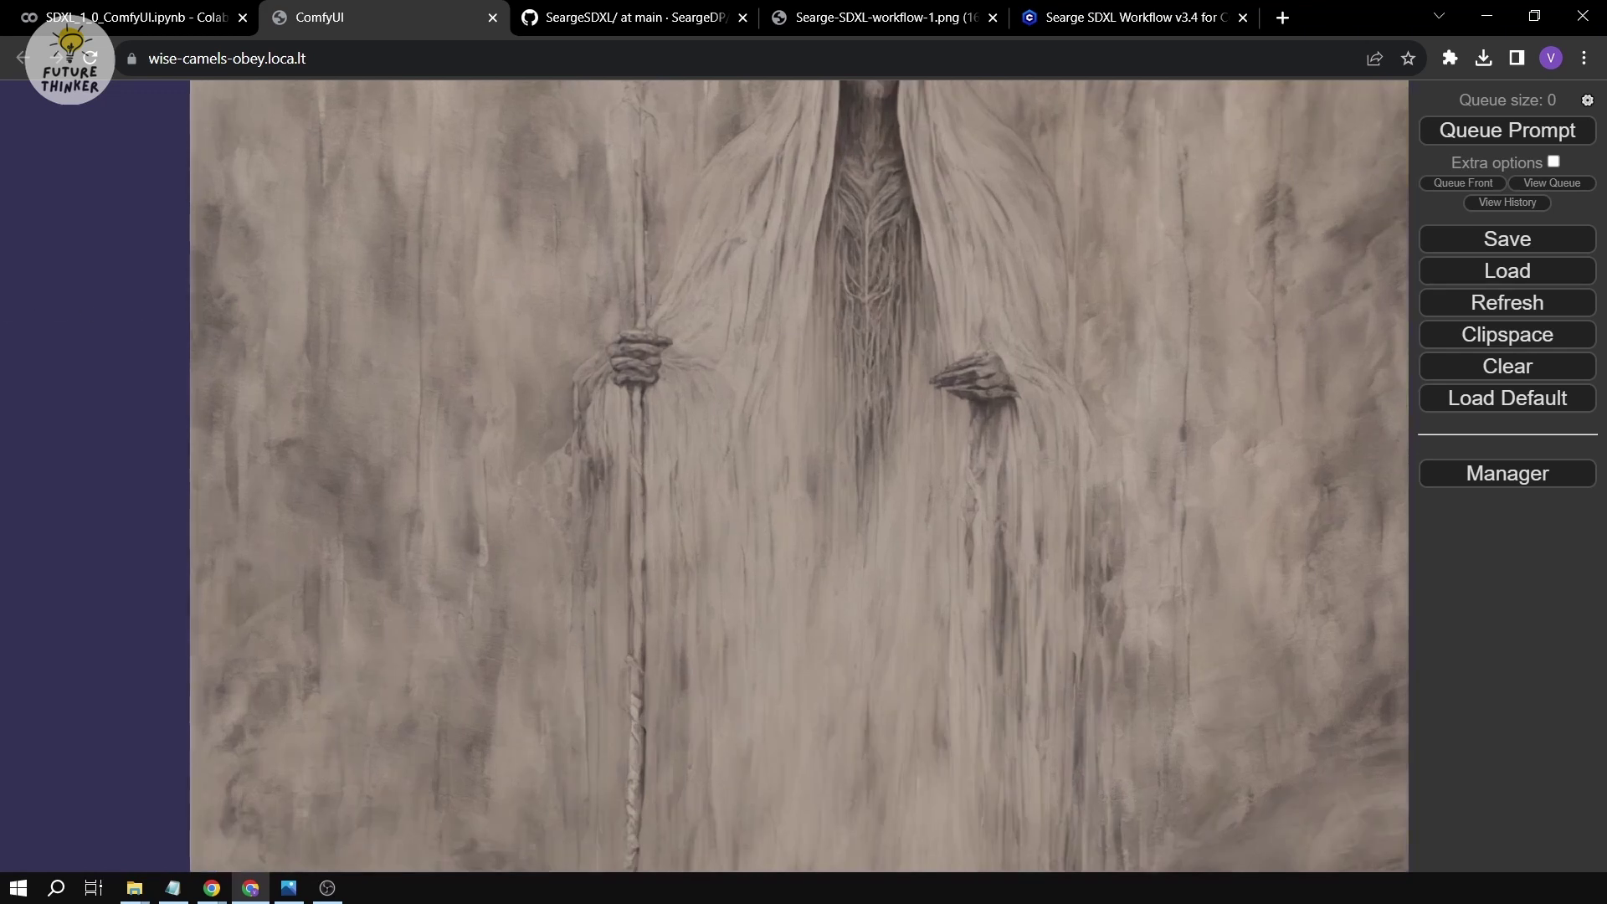
pyautogui.scroll(-3, 696, 218)
pyautogui.click(616, 21)
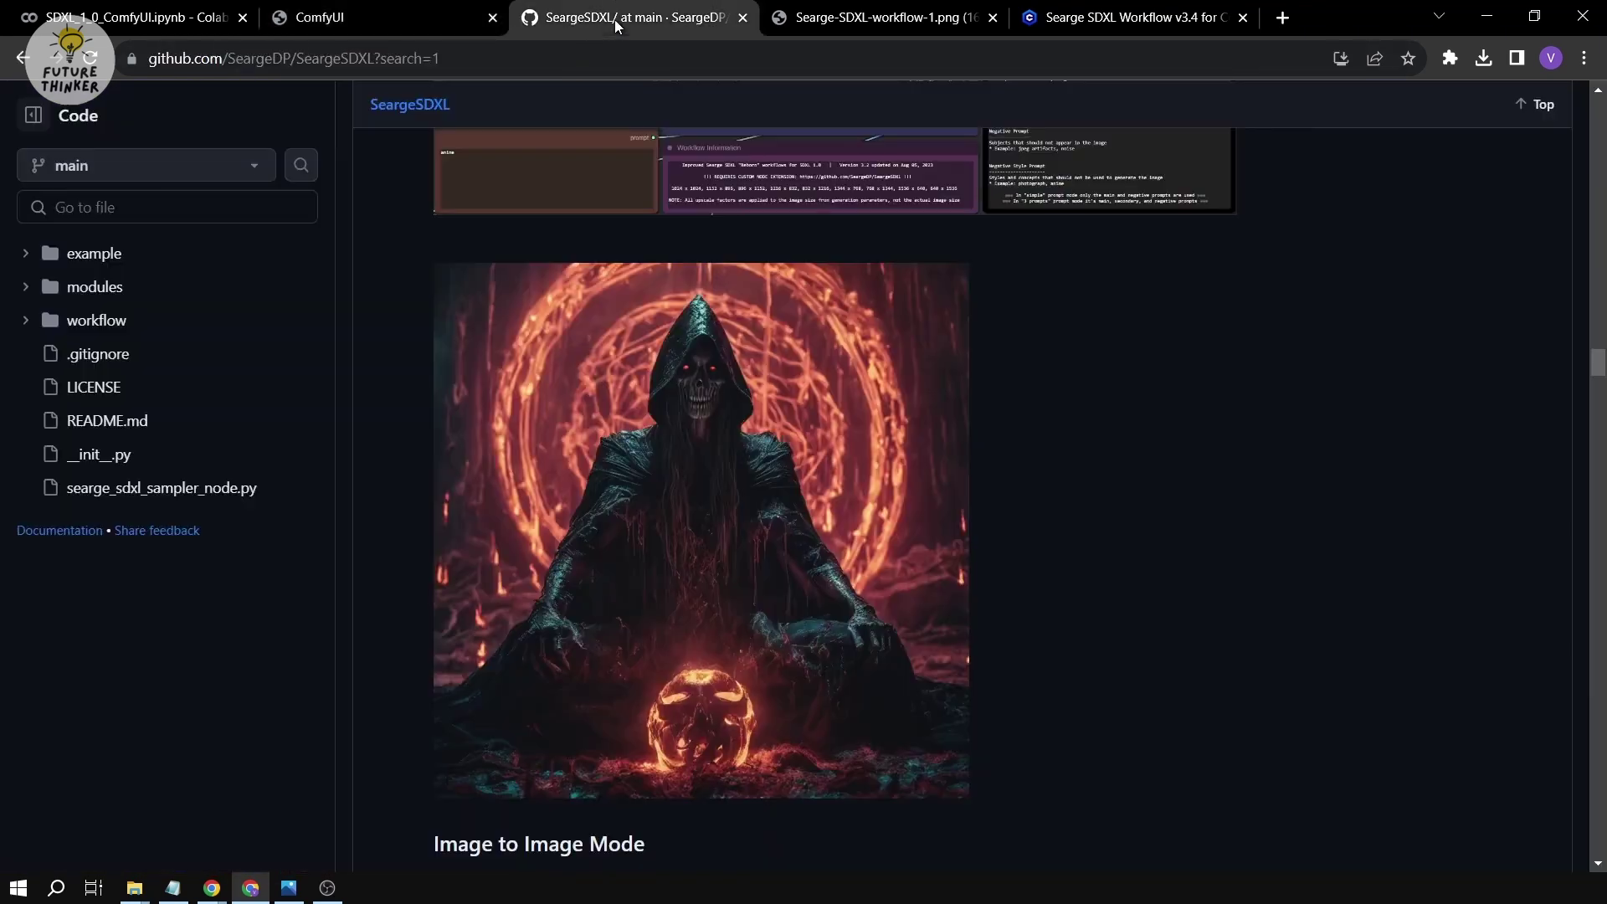
pyautogui.scroll(-3, 357, 524)
pyautogui.click(879, 18)
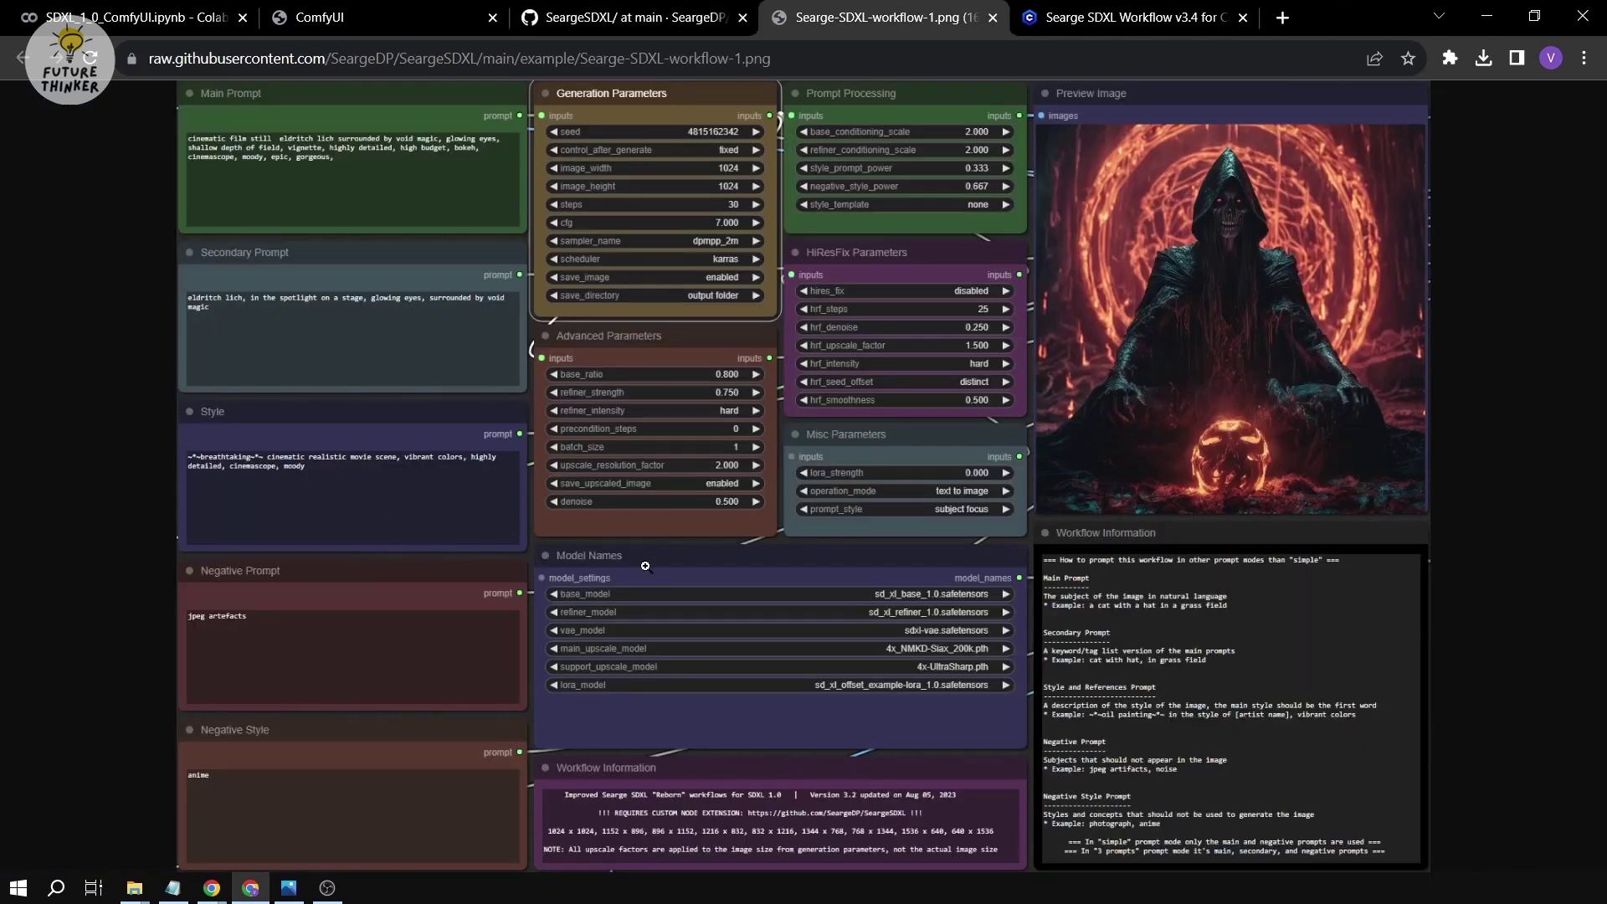
pyautogui.click(369, 17)
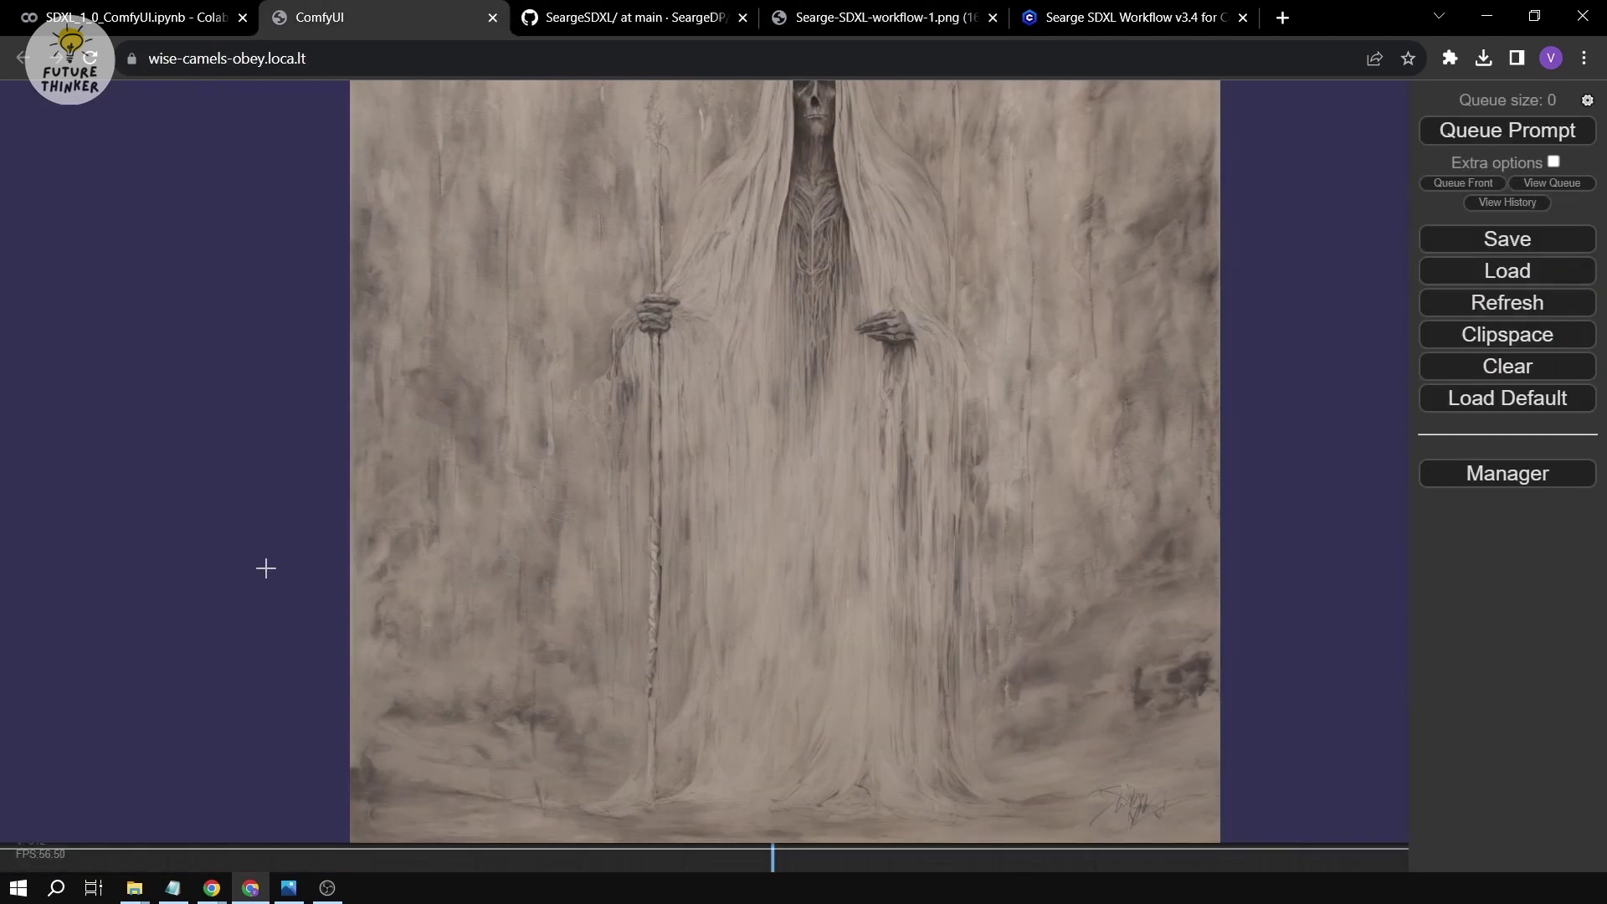
pyautogui.scroll(-5, 262, 563)
pyautogui.scroll(-4, 540, 689)
pyautogui.moveTo(1004, 667); pyautogui.dragTo(1163, 154)
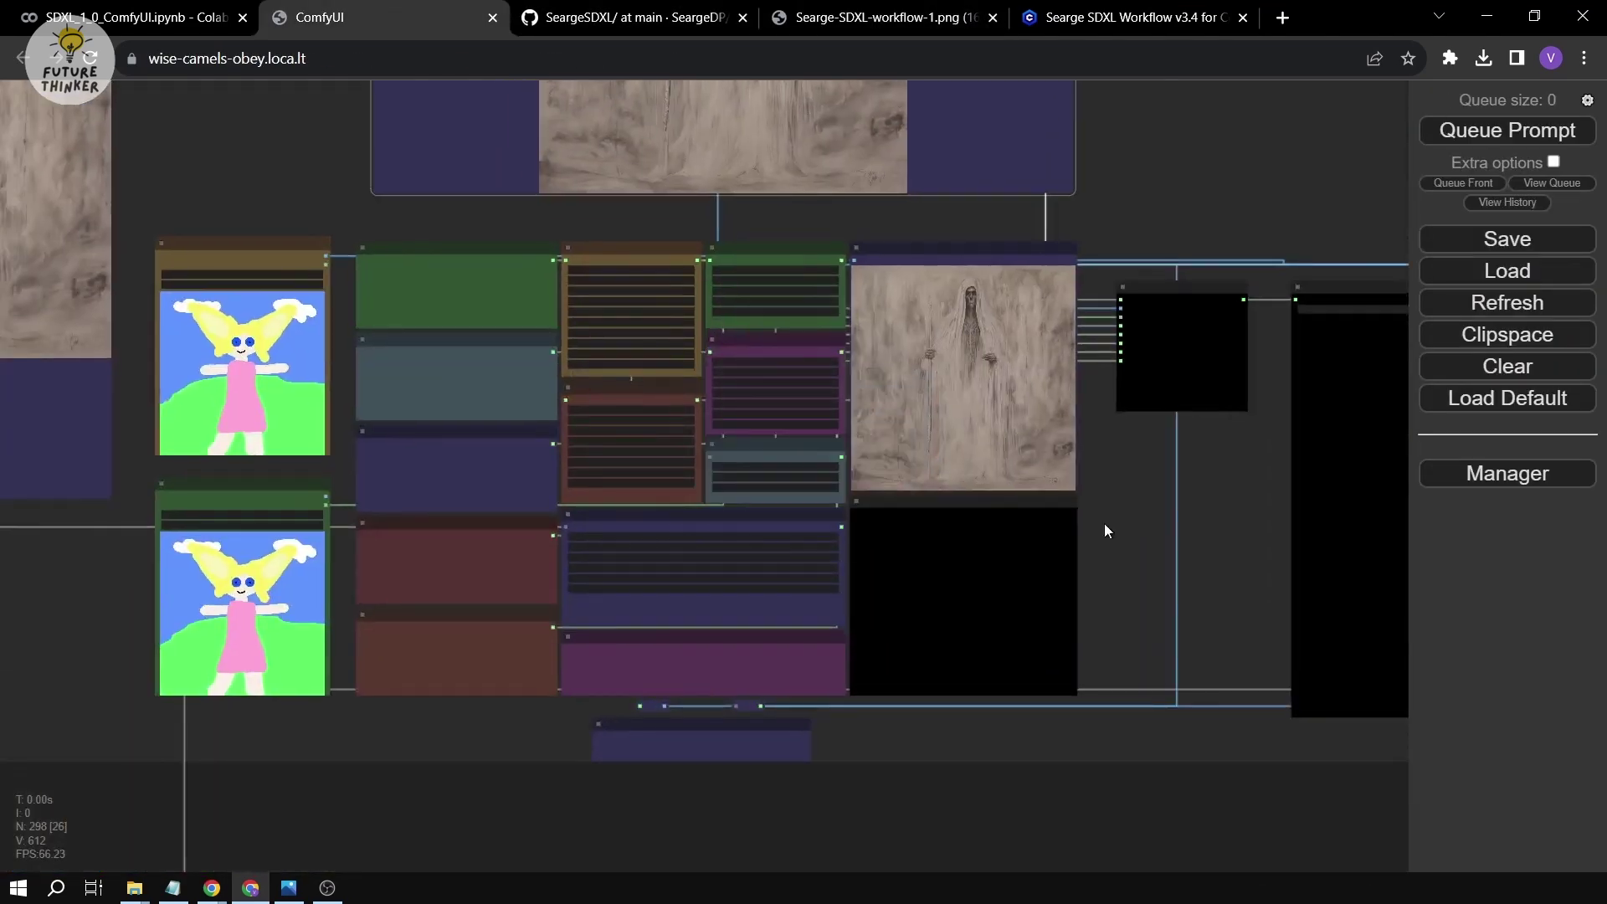
# Set the Misc Parameters prompt_style to '3 prompts G+L-N'.
pyautogui.moveTo(997, 761); pyautogui.dragTo(991, 842)
pyautogui.scroll(5, 1036, 694)
pyautogui.click(707, 383)
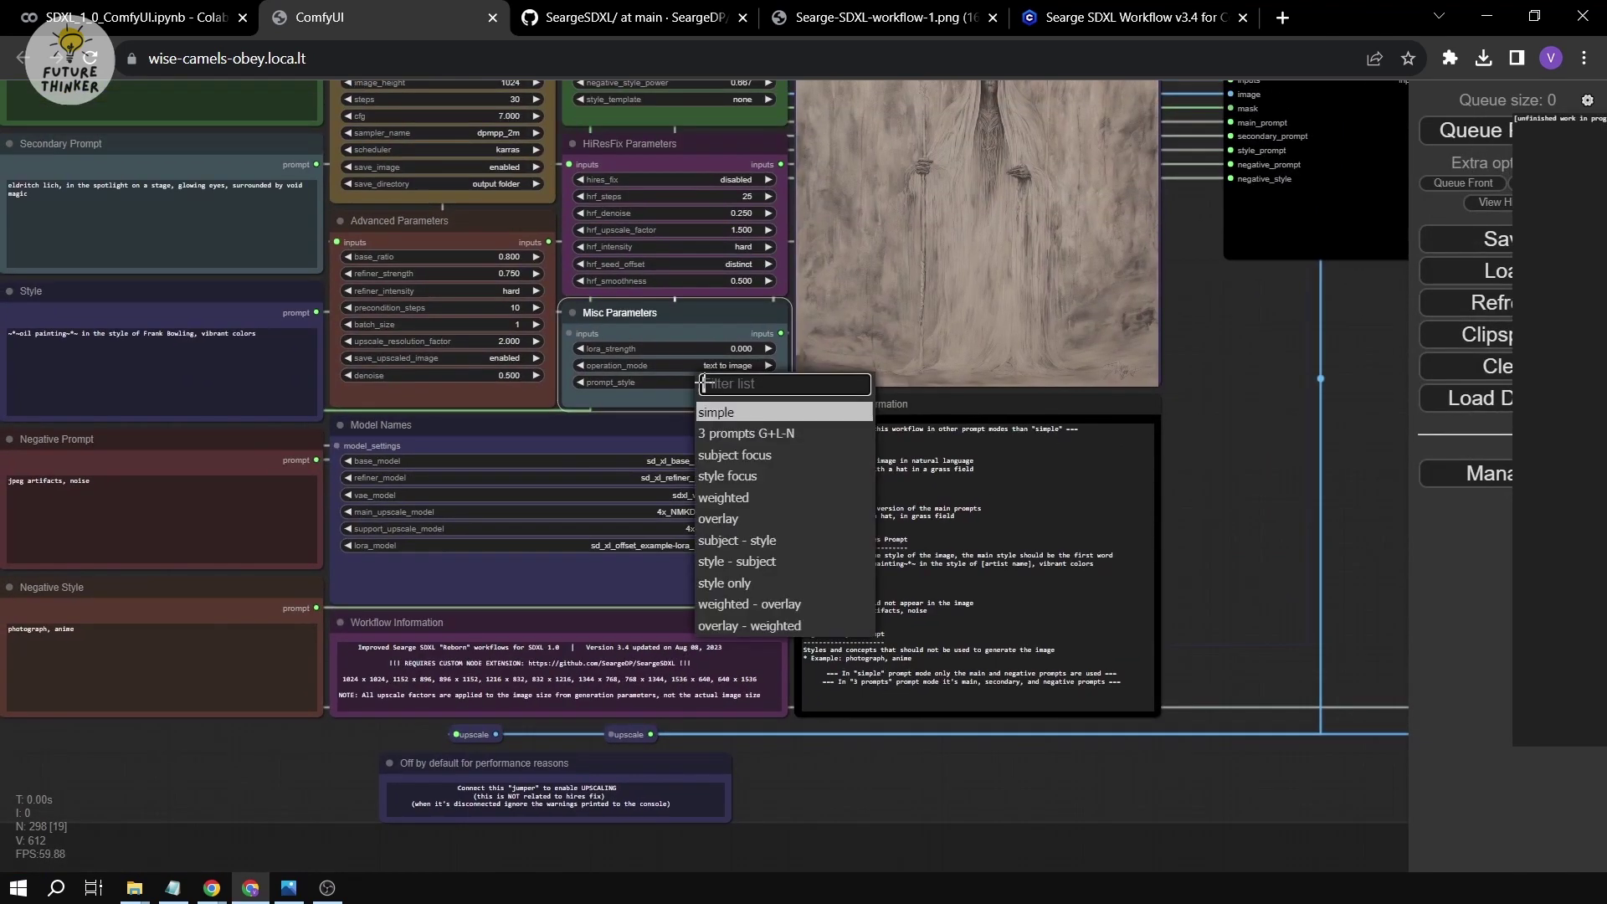
pyautogui.click(764, 434)
# Look over the workflow notes and negative prompt text, then reopen the prompt style list.
pyautogui.moveTo(269, 828); pyautogui.dragTo(495, 823)
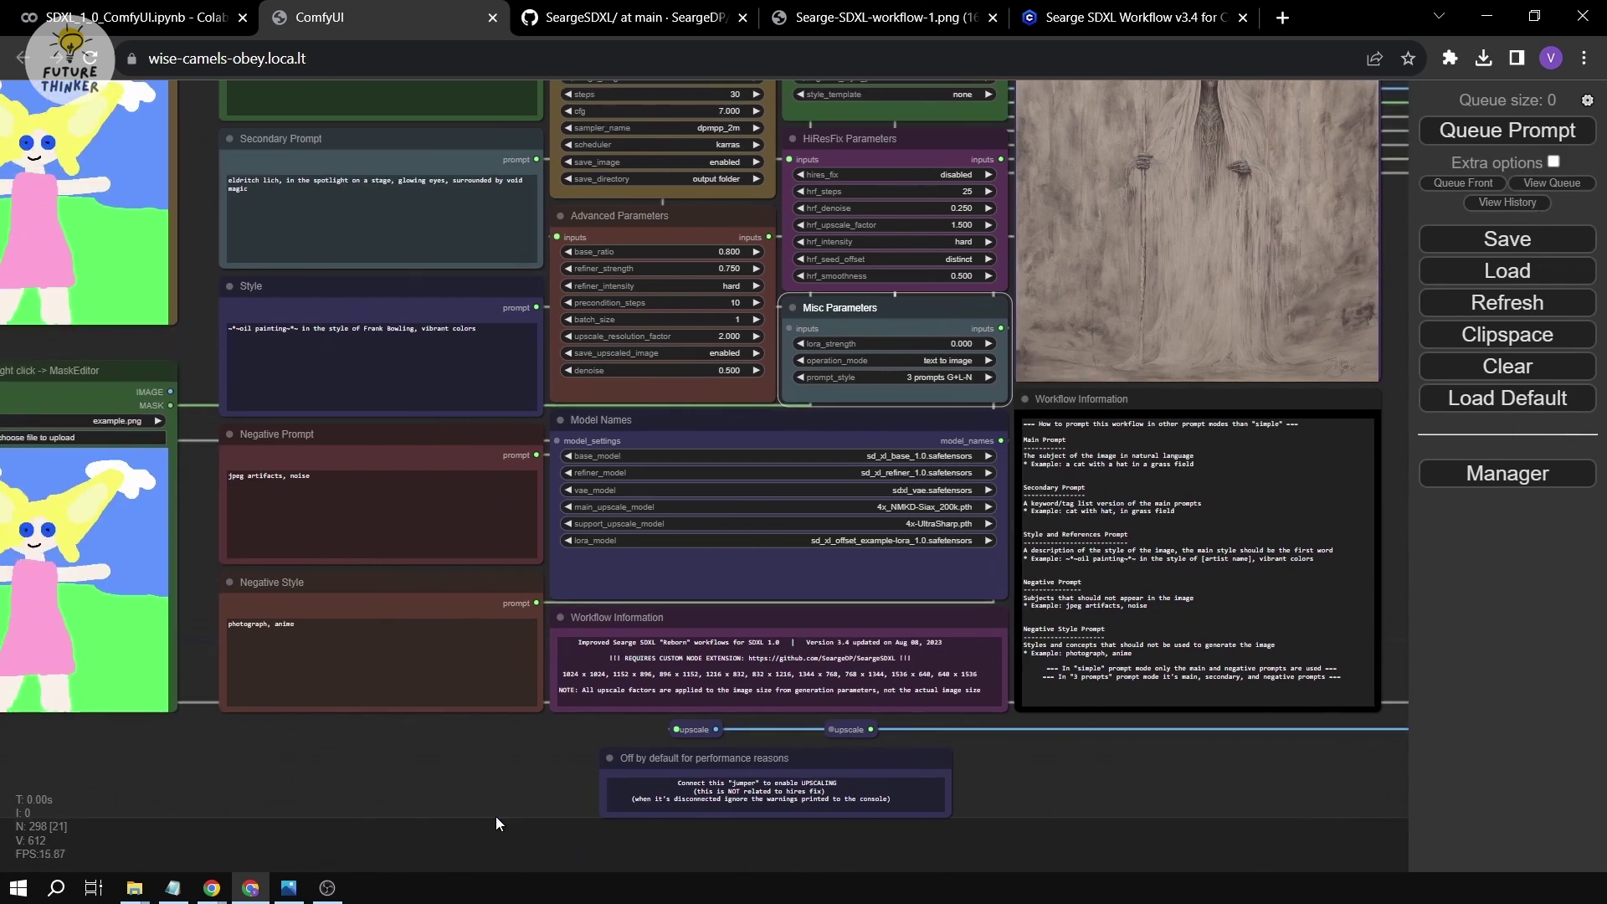
pyautogui.scroll(3, 1163, 800)
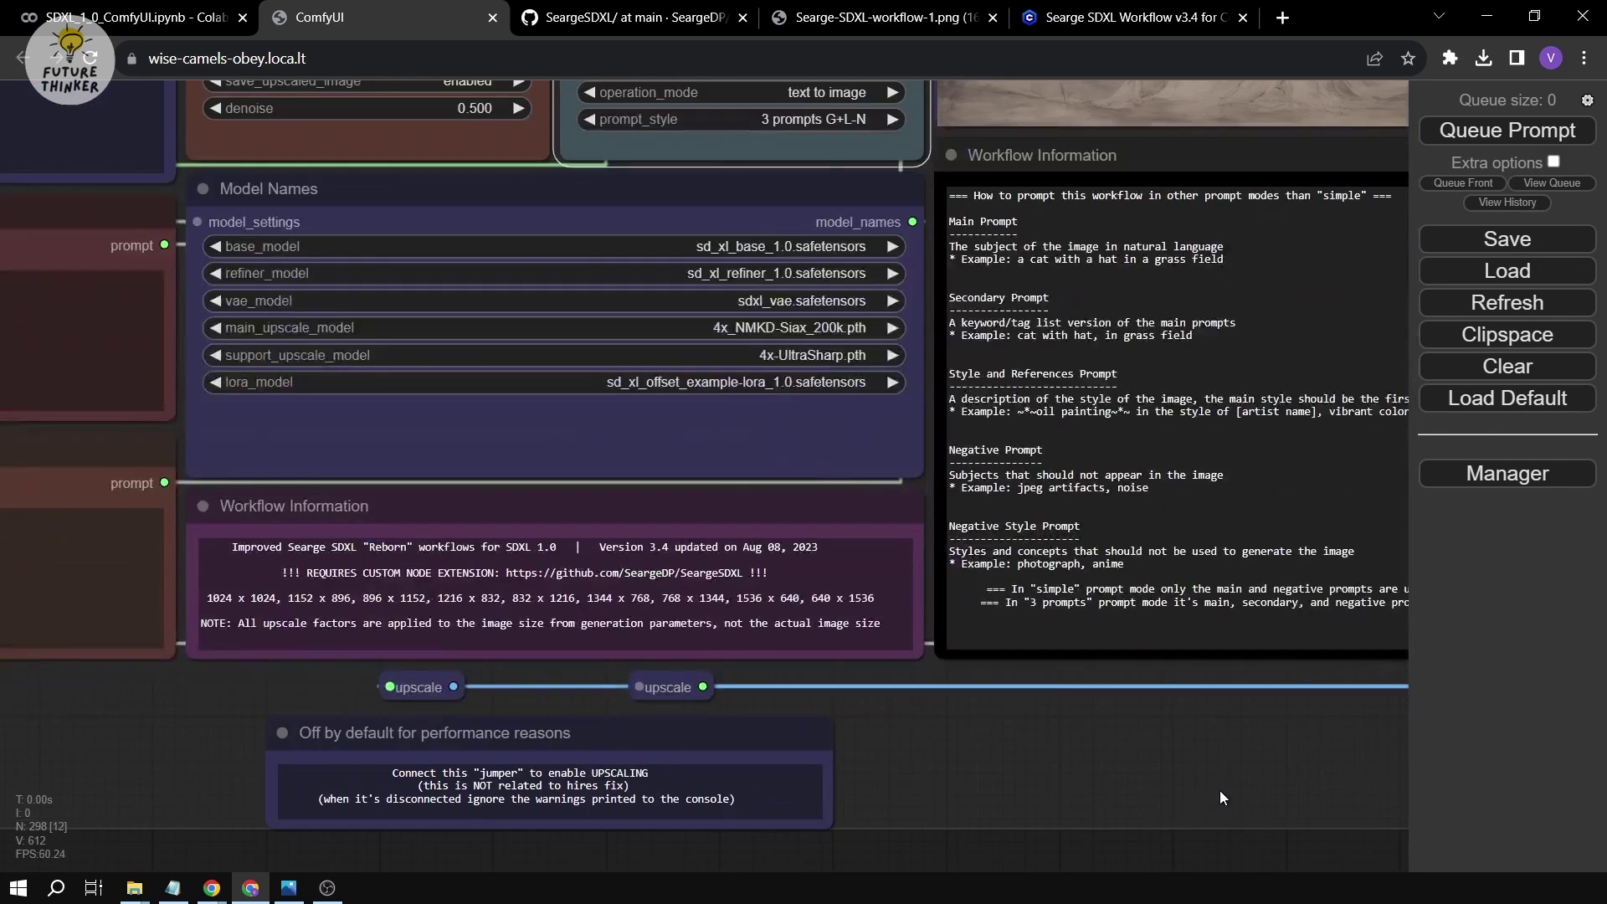
pyautogui.scroll(2, 1245, 785)
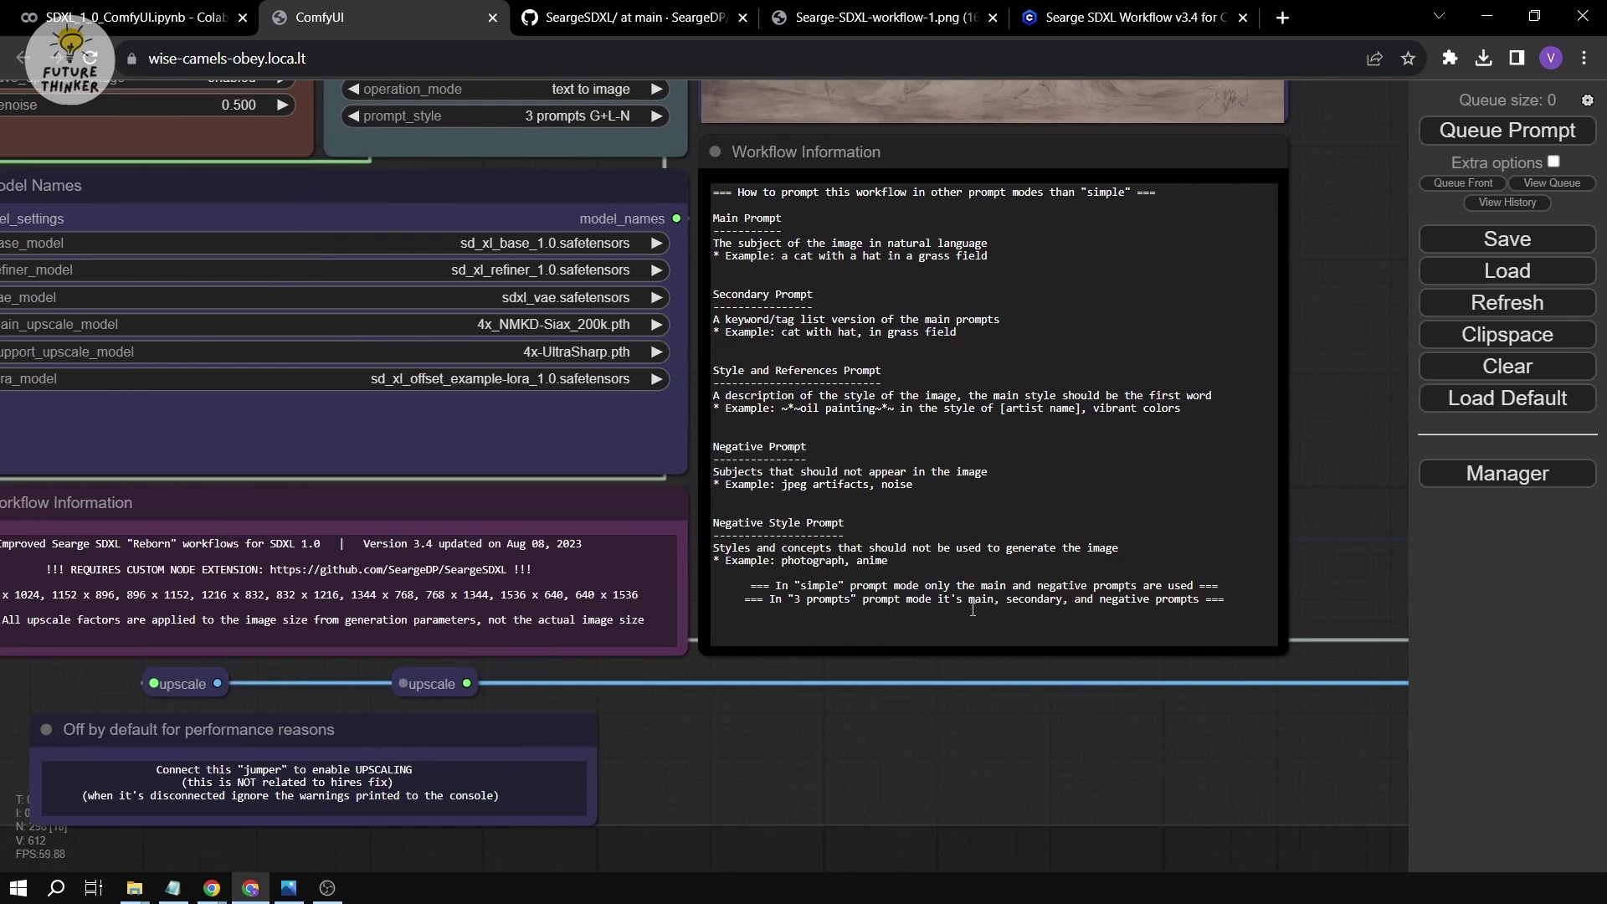
pyautogui.doubleClick(1037, 599)
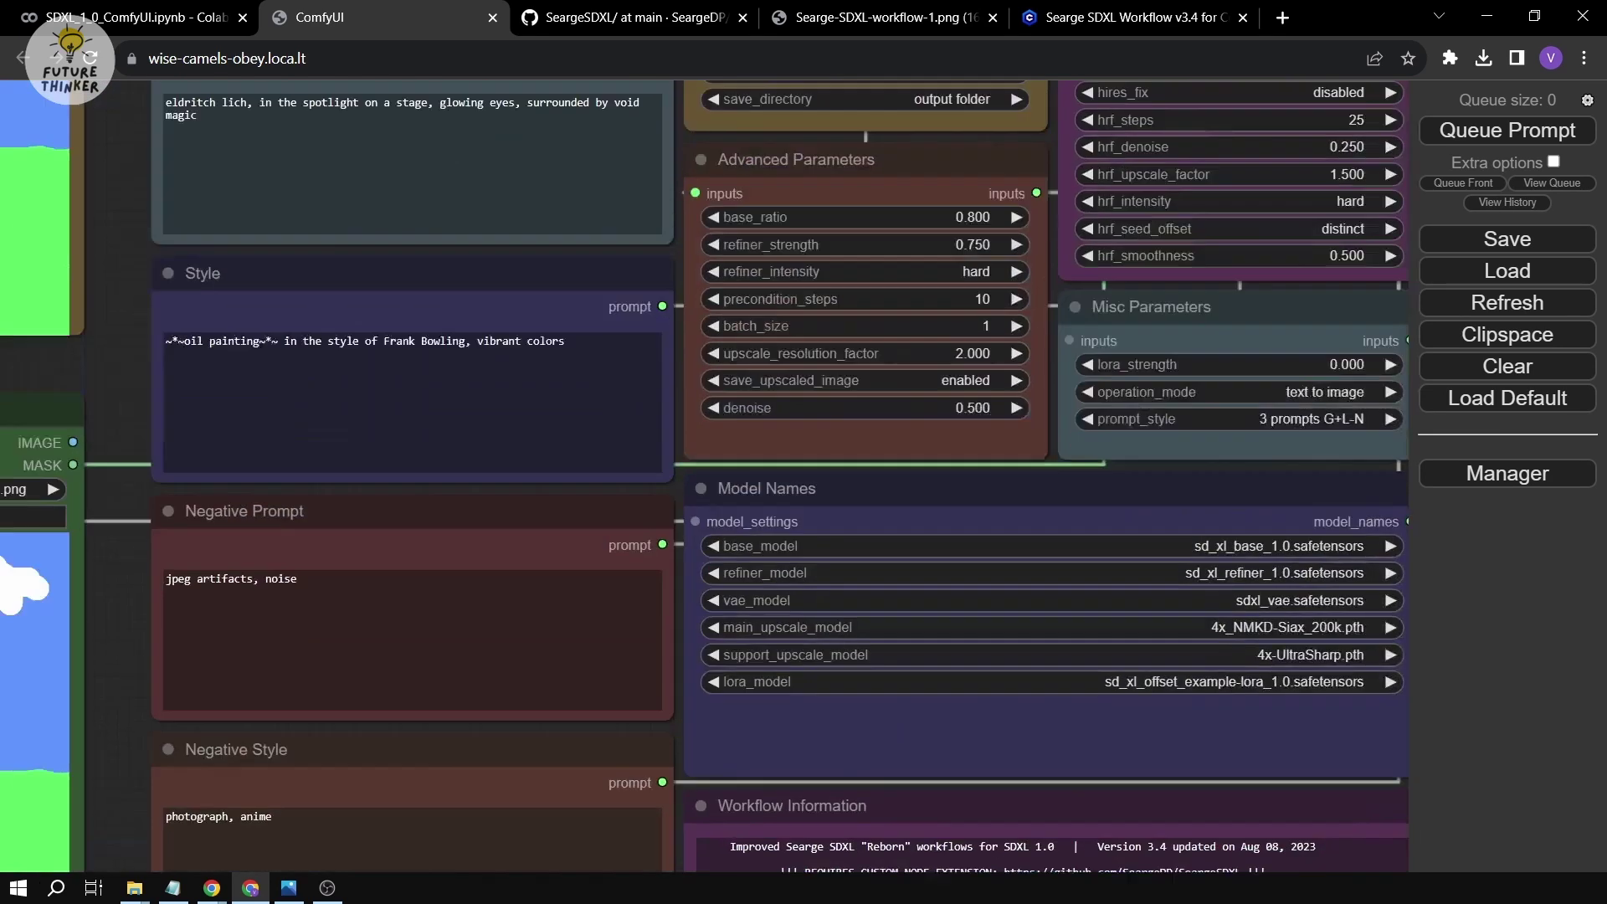
pyautogui.moveTo(679, 606); pyautogui.dragTo(679, 621)
pyautogui.scroll(-3, 156, 646)
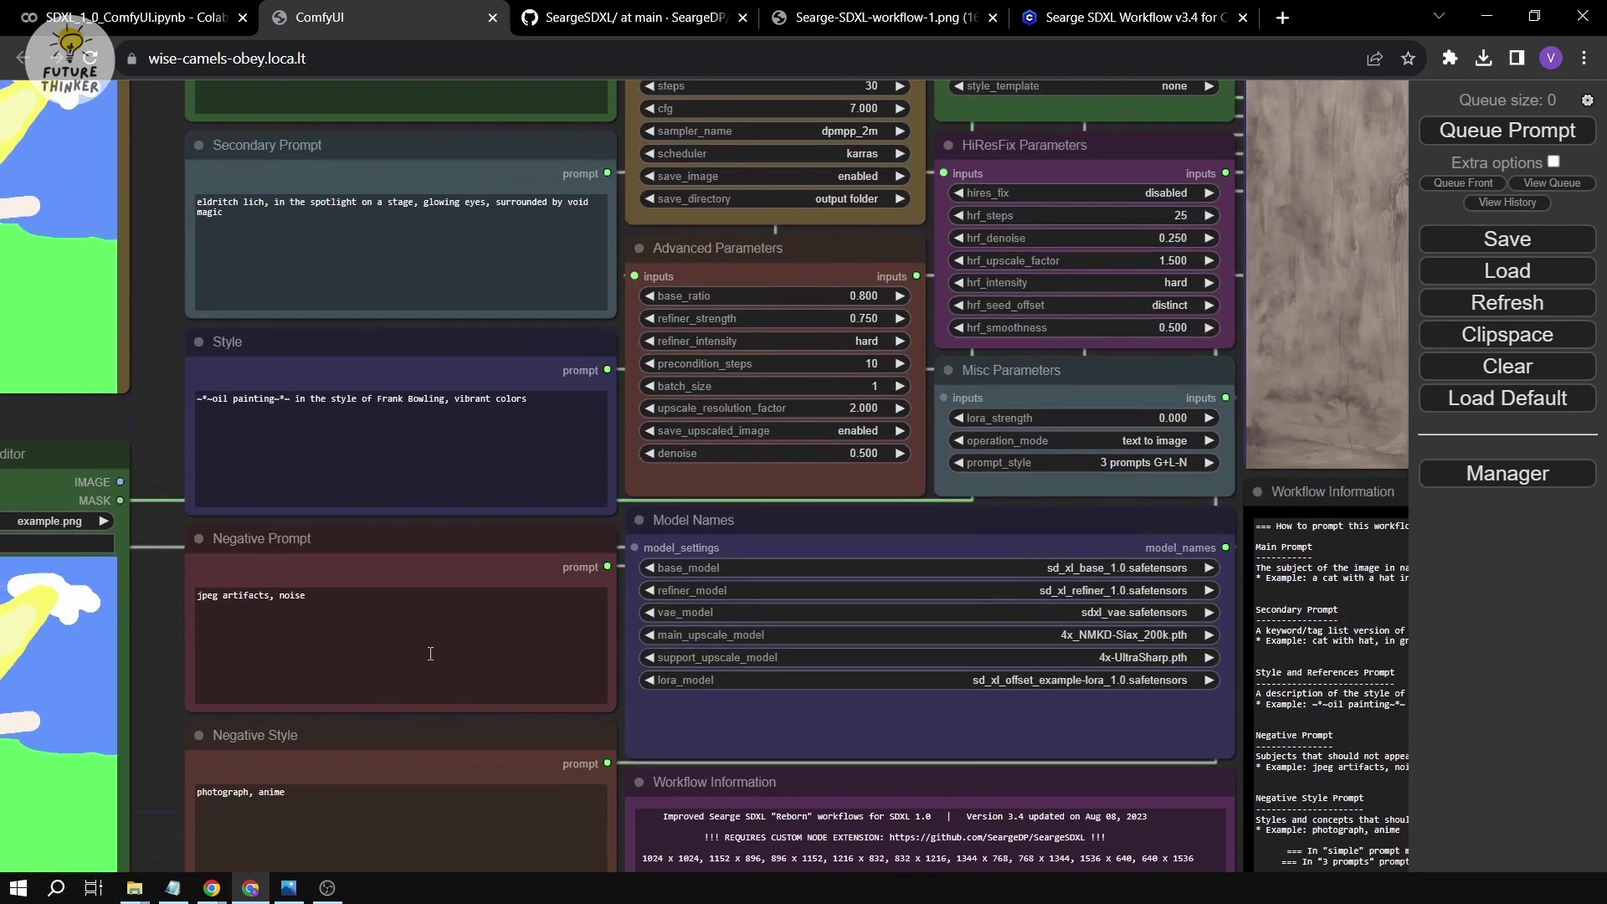
pyautogui.tripleClick(430, 654)
pyautogui.click(430, 654)
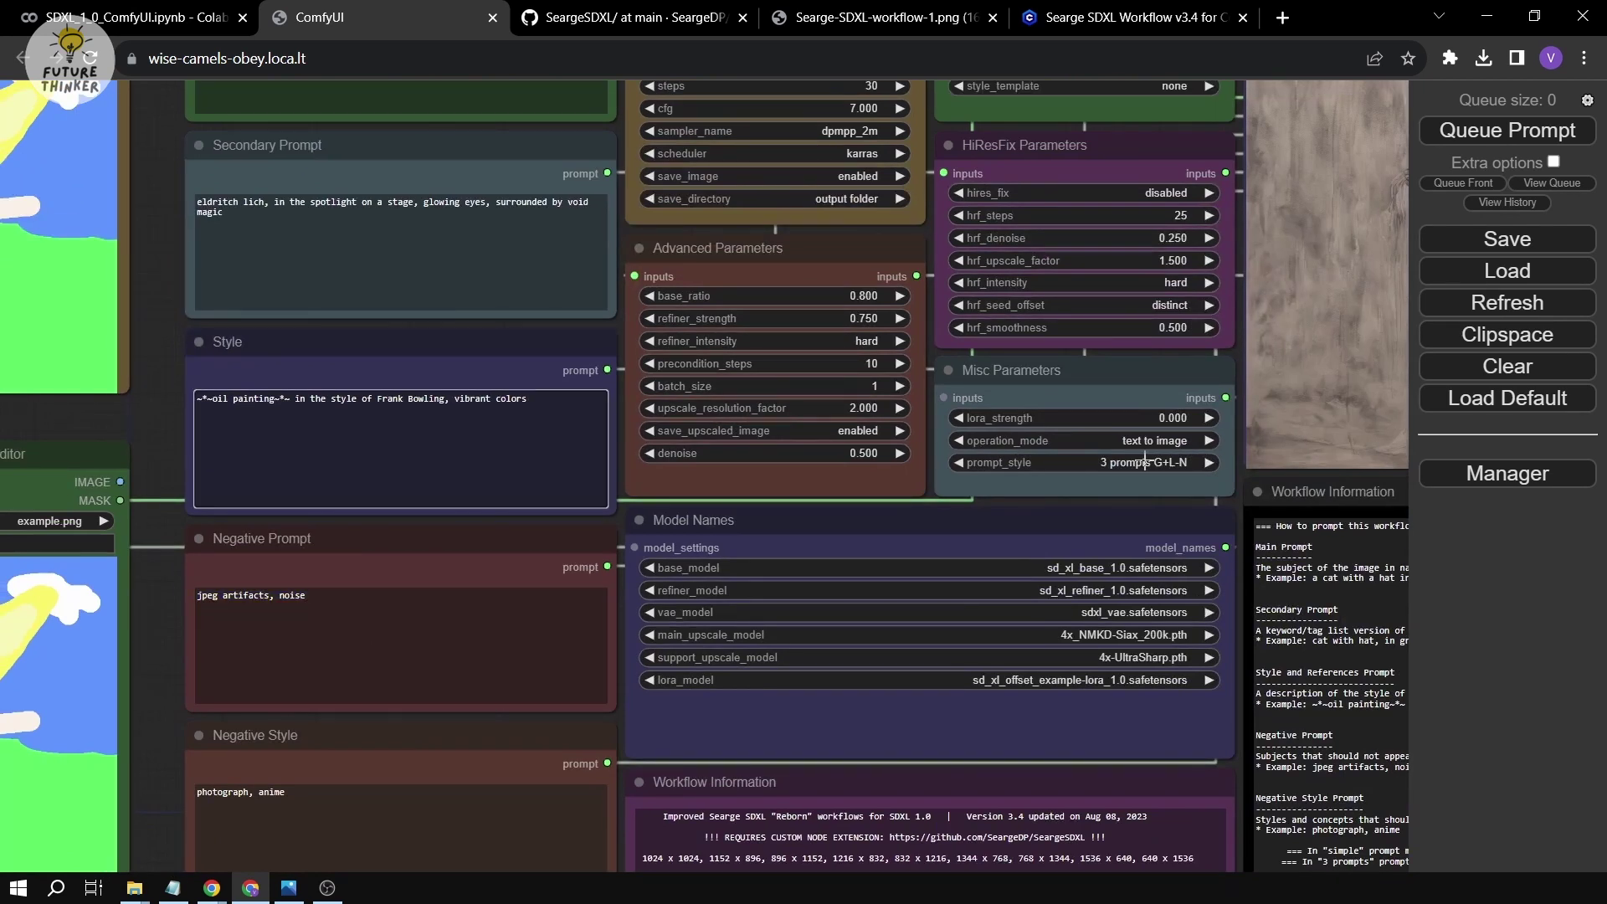
pyautogui.click(1145, 460)
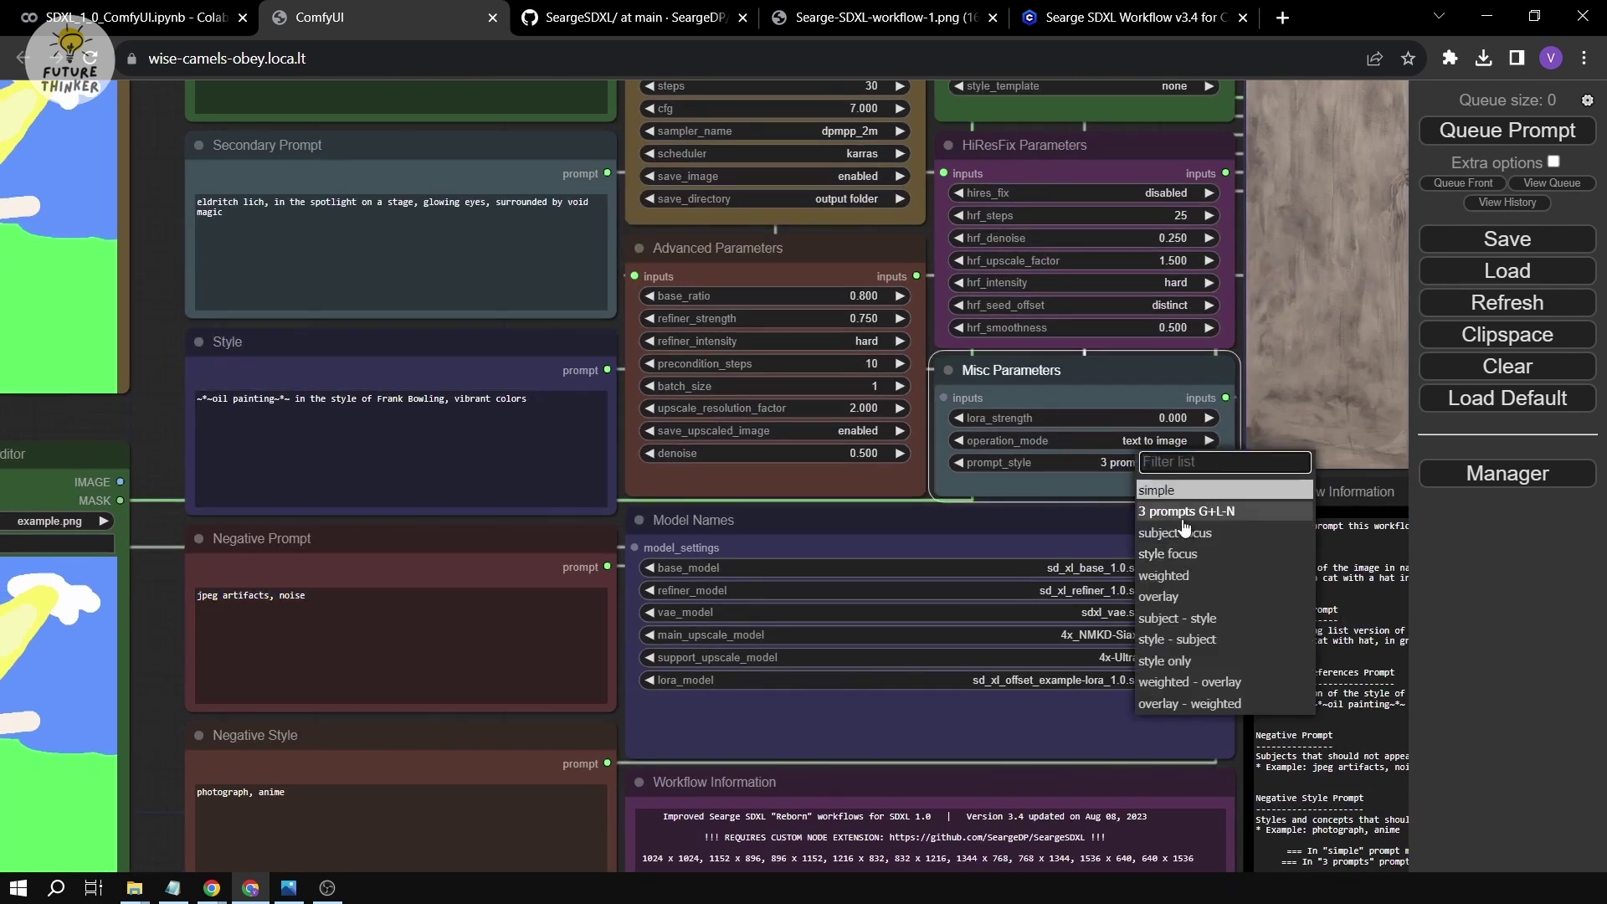
# Replace the Style prompt with the breathtaking cinematic scene line copied from Notepad.
pyautogui.hotkey('alt', 'Tab')
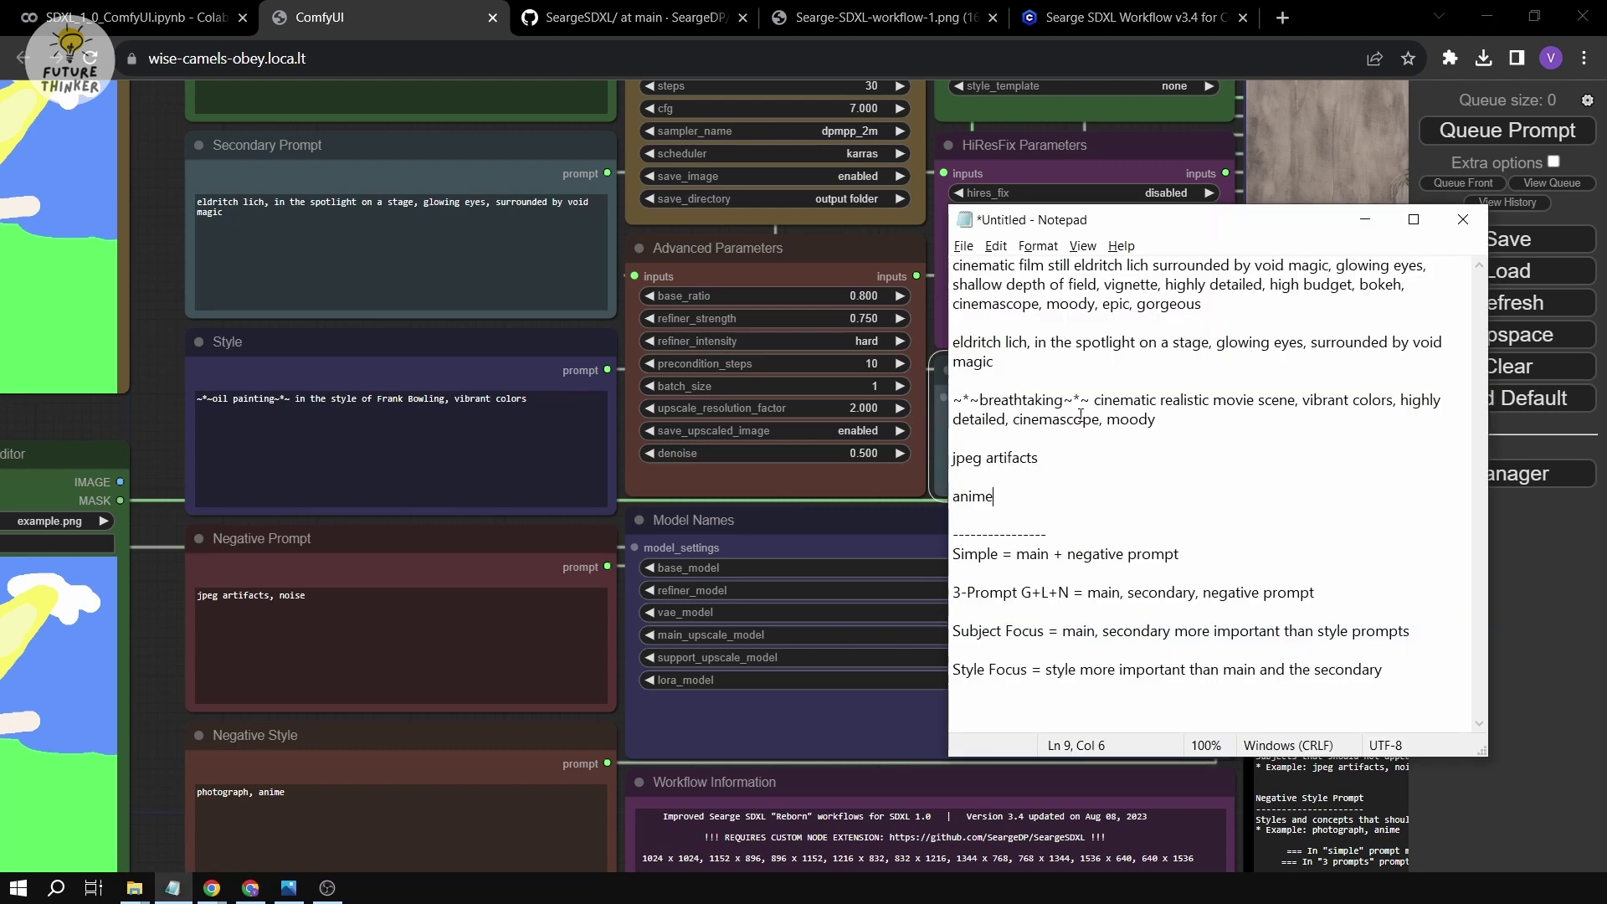
pyautogui.moveTo(1157, 421); pyautogui.dragTo(910, 403)
pyautogui.hotkey('ctrl', 'c')
pyautogui.hotkey('alt', 'Tab')
pyautogui.click(394, 402)
pyautogui.hotkey('ctrl', 'a')
pyautogui.hotkey('ctrl', 'v')
# Cut the Negative Prompt down to 'jpeg artifacts', checking against the notes.
pyautogui.hotkey('alt', 'Tab')
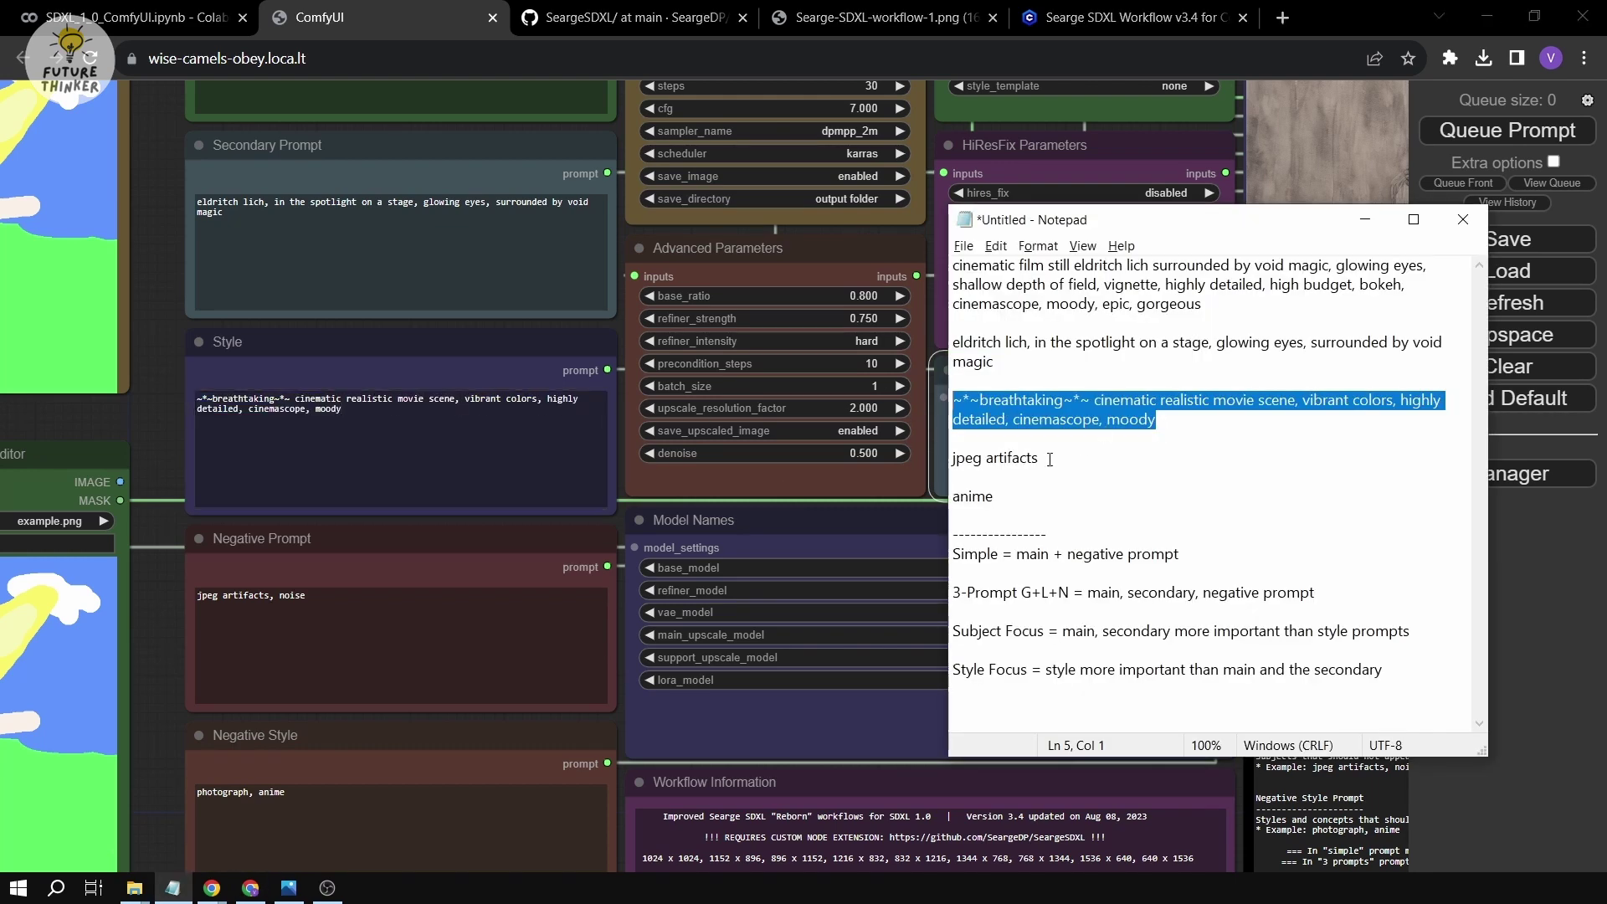
pyautogui.moveTo(1039, 458); pyautogui.dragTo(888, 458)
pyautogui.hotkey('alt', 'Tab')
pyautogui.click(379, 598)
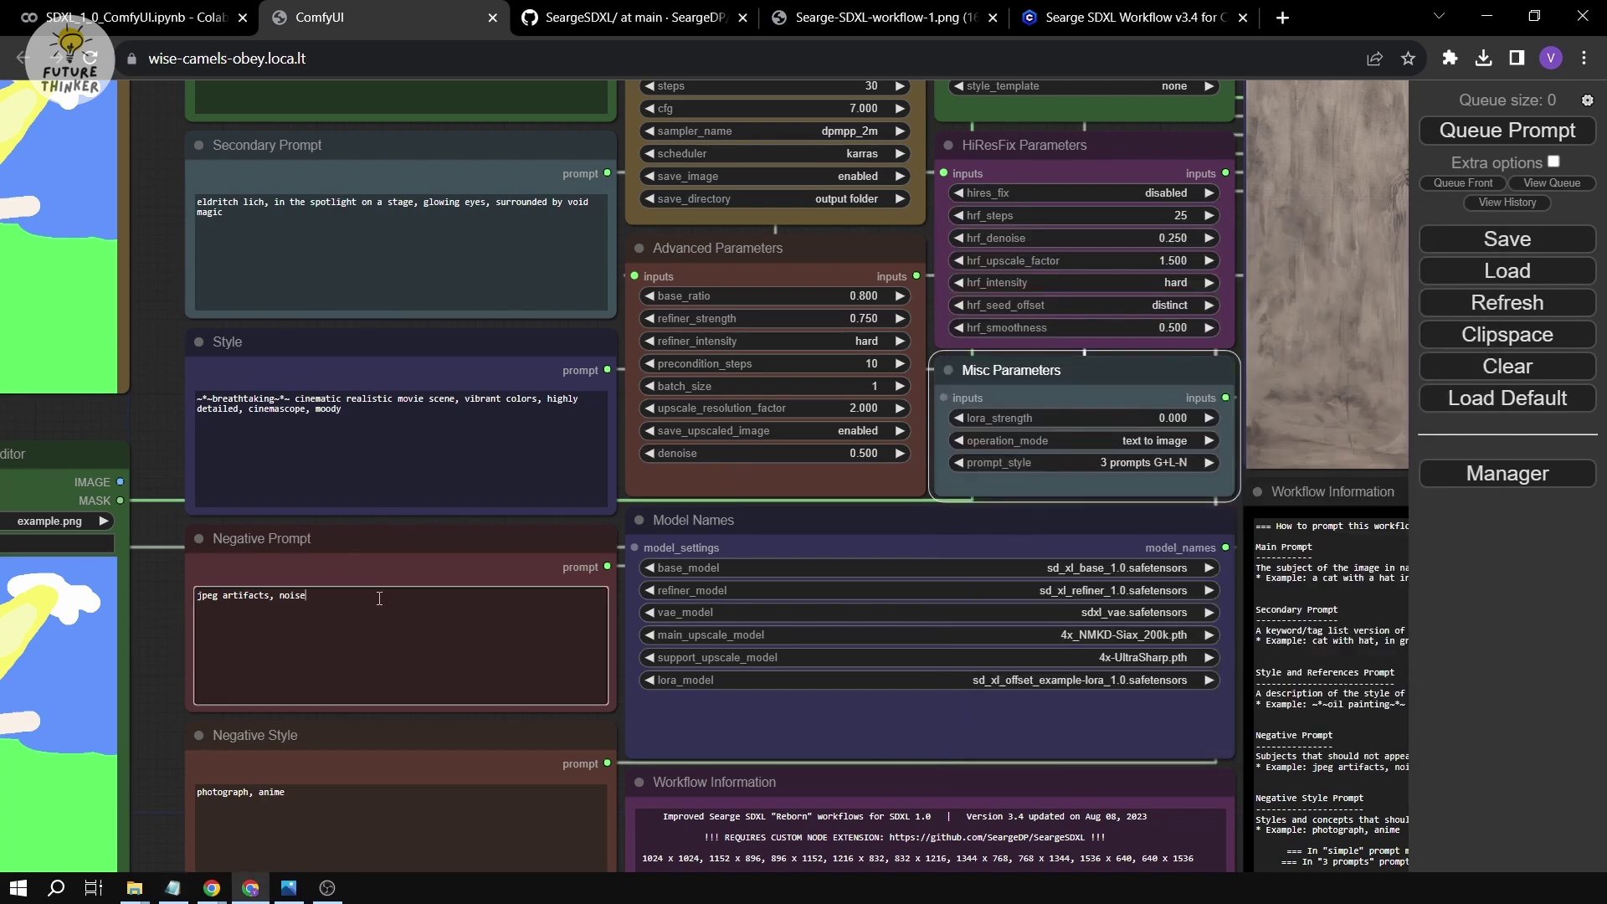
pyautogui.click(360, 409)
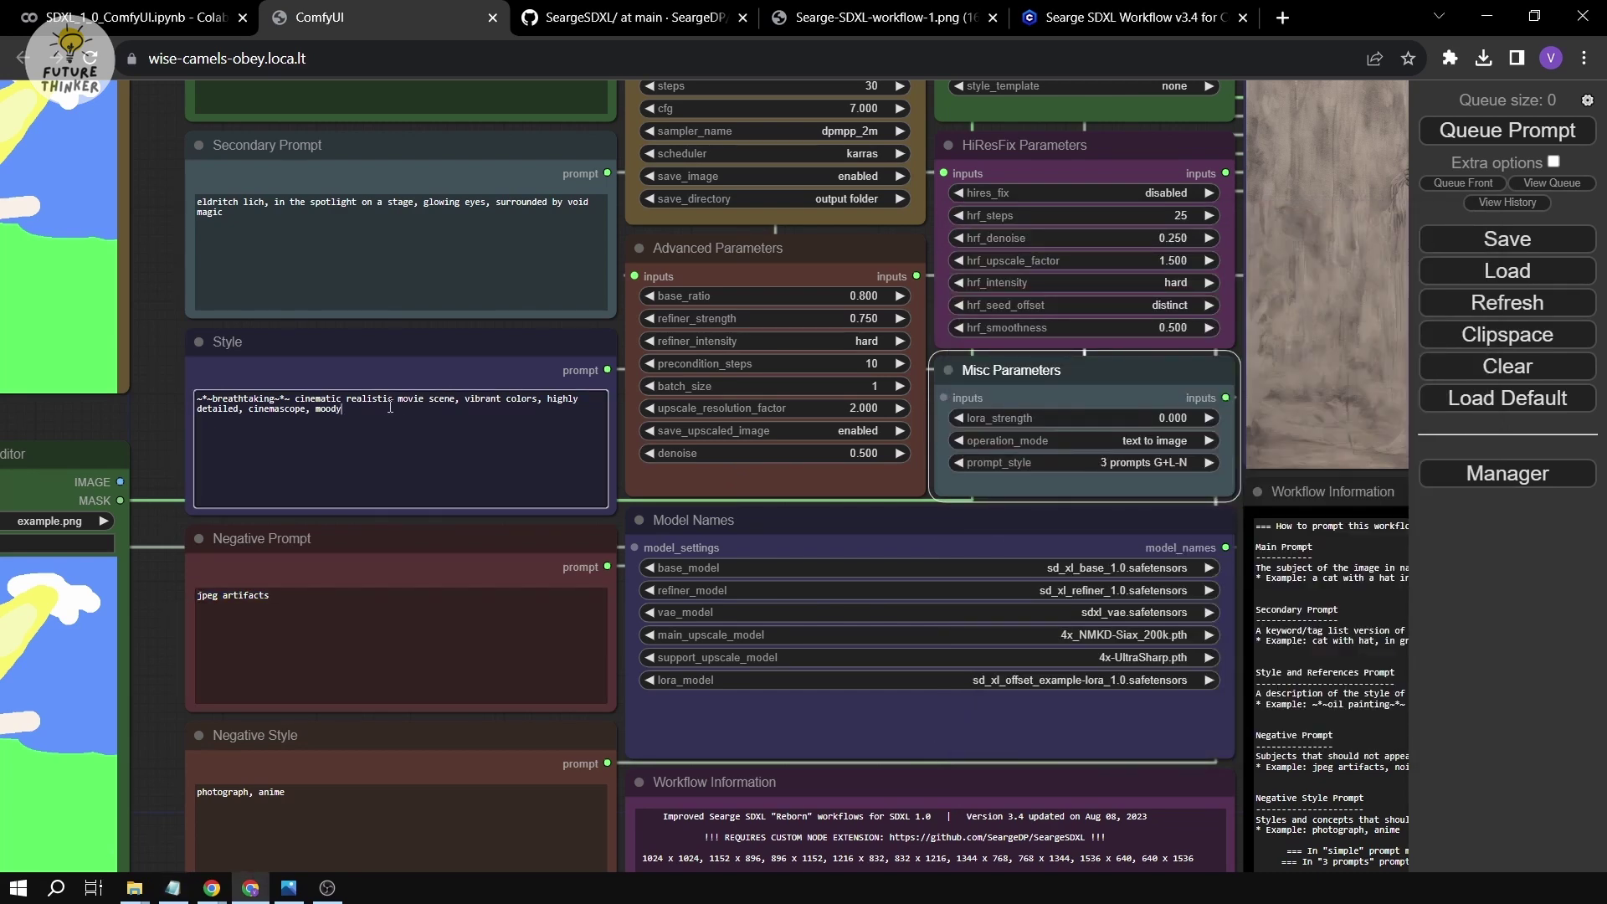
pyautogui.click(237, 696)
pyautogui.moveTo(157, 615); pyautogui.dragTo(164, 511)
pyautogui.hotkey('alt', 'Tab')
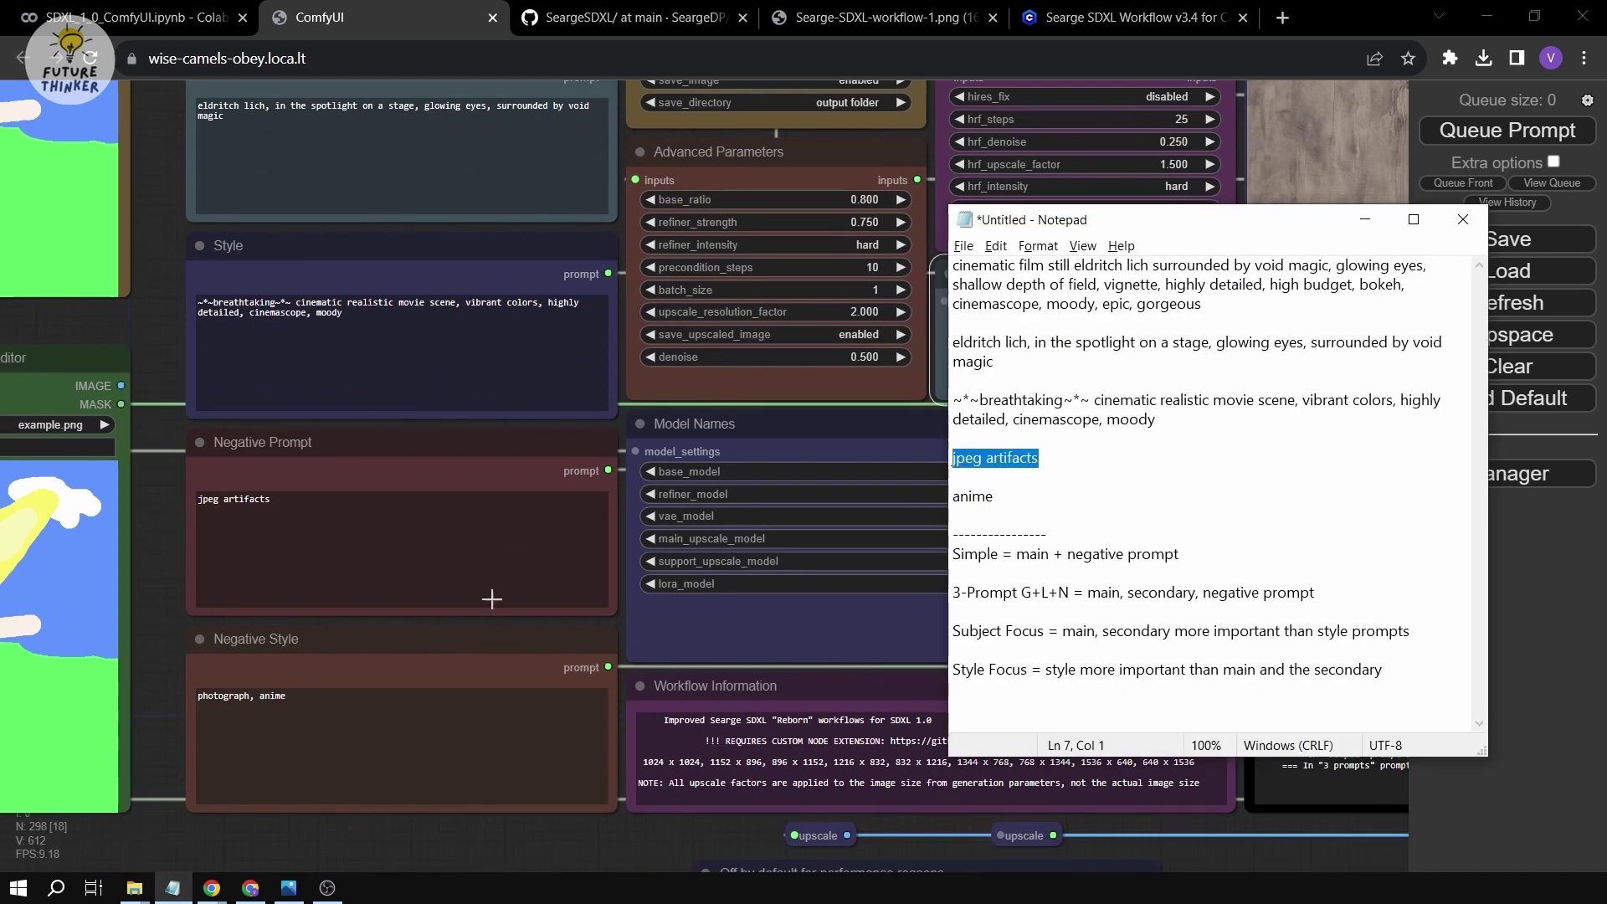
pyautogui.hotkey('alt', 'Tab')
# Change the Negative Style text to 'anime'.
pyautogui.click(345, 780)
pyautogui.hotkey('ctrl', 'a')
pyautogui.write('anm')
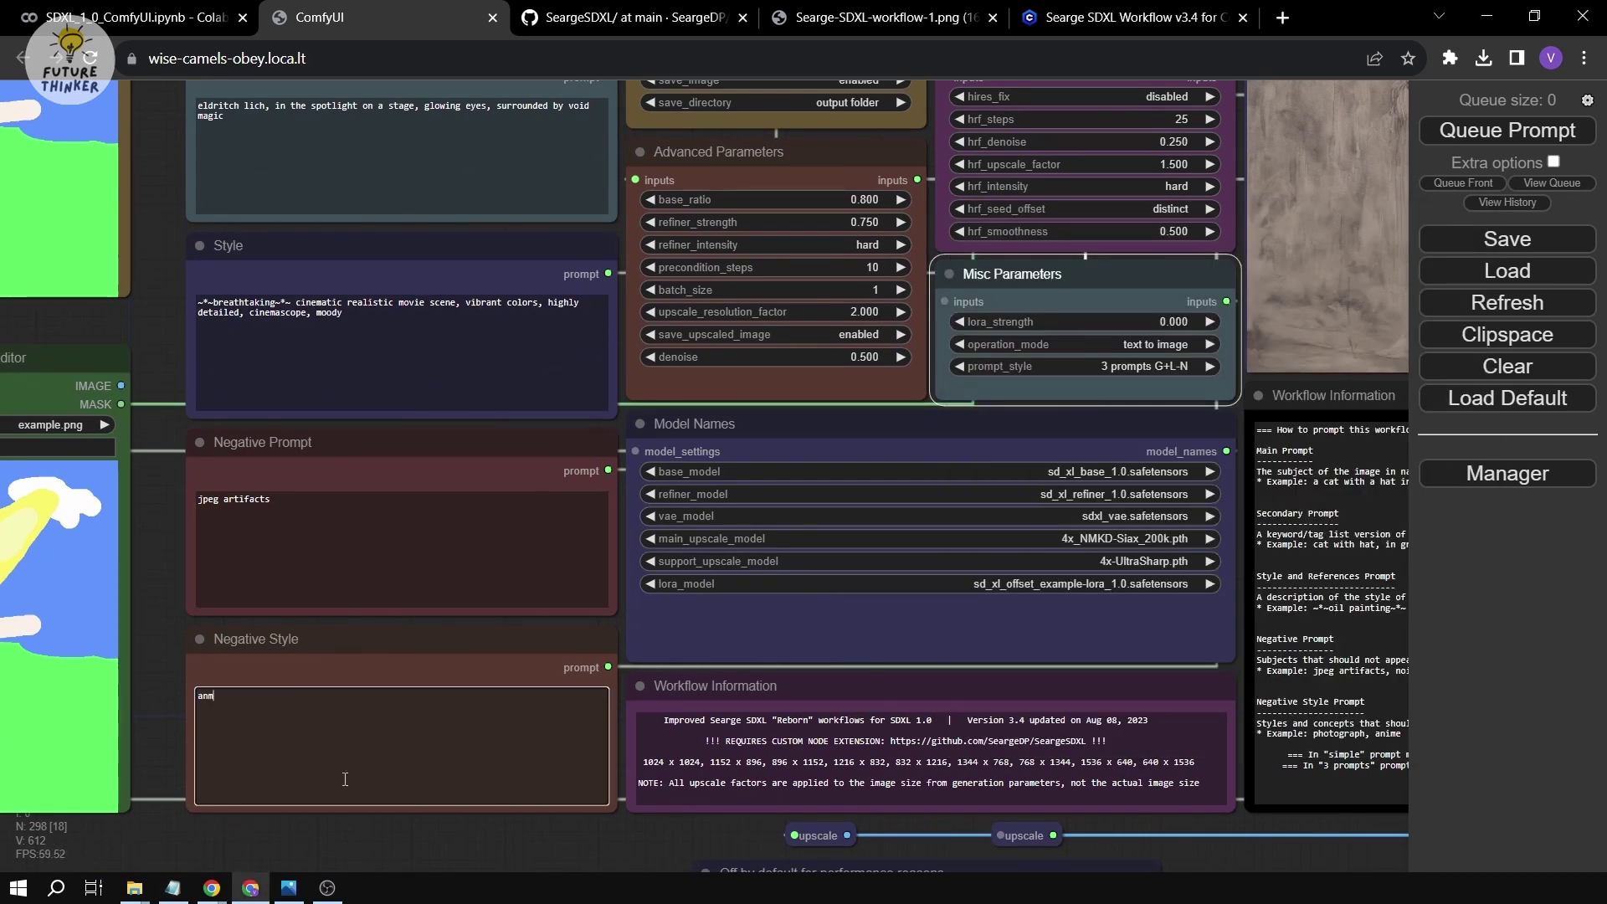
pyautogui.press('BackSpace')
pyautogui.write('ime')
# Review the updated Main Prompt and Style text on the canvas.
pyautogui.hotkey('alt', 'Tab')
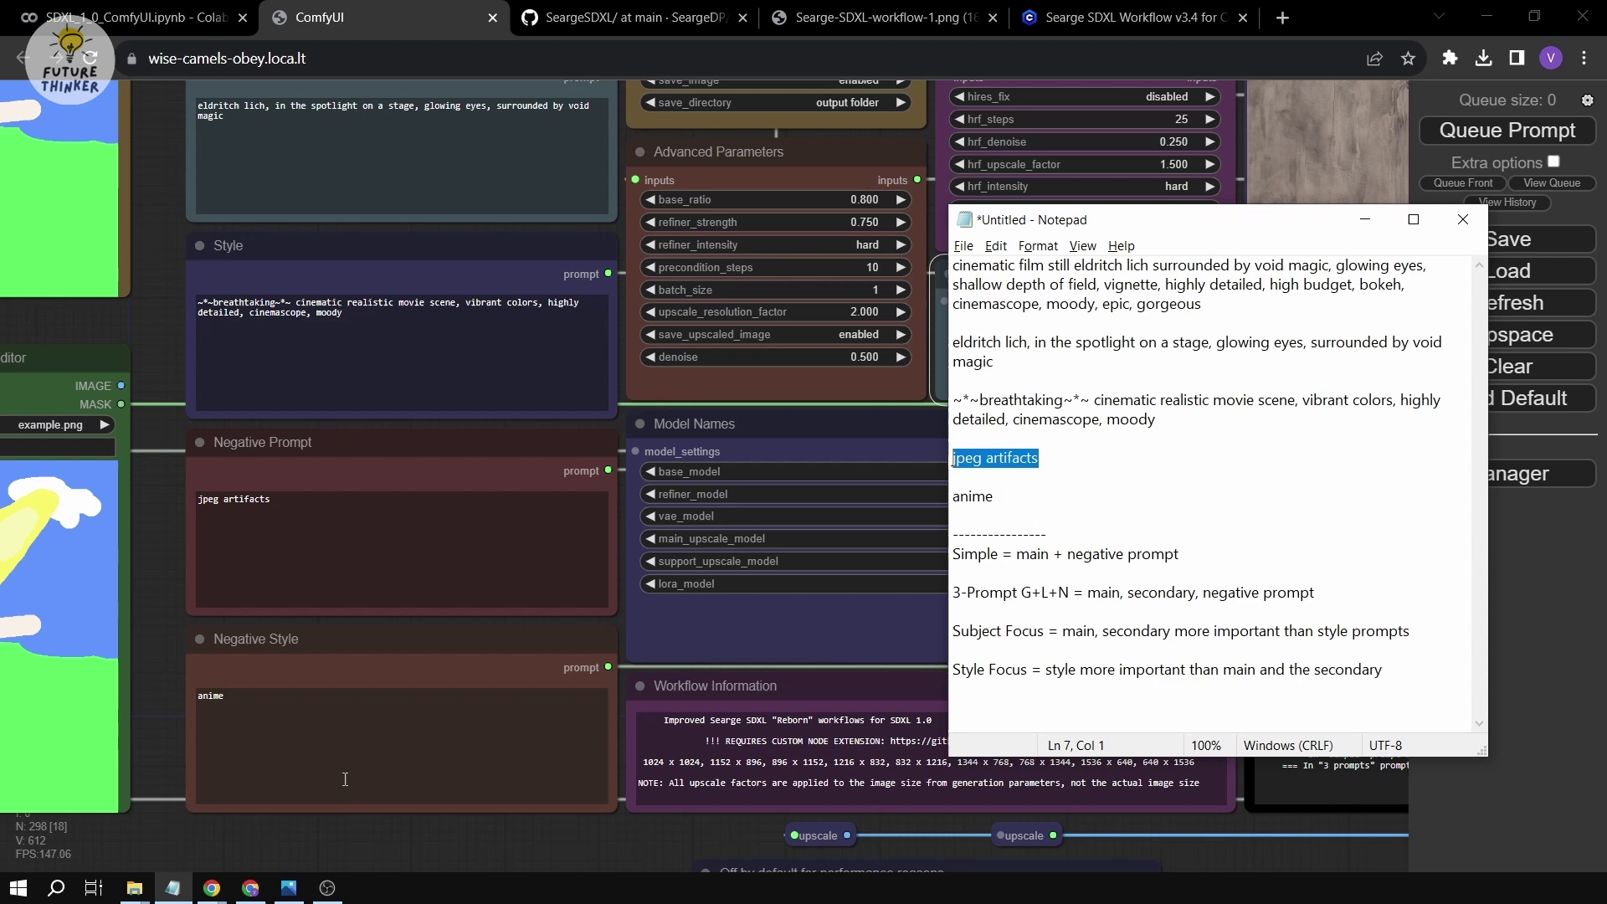
pyautogui.click(157, 610)
pyautogui.moveTo(155, 476); pyautogui.dragTo(153, 579)
pyautogui.click(121, 317)
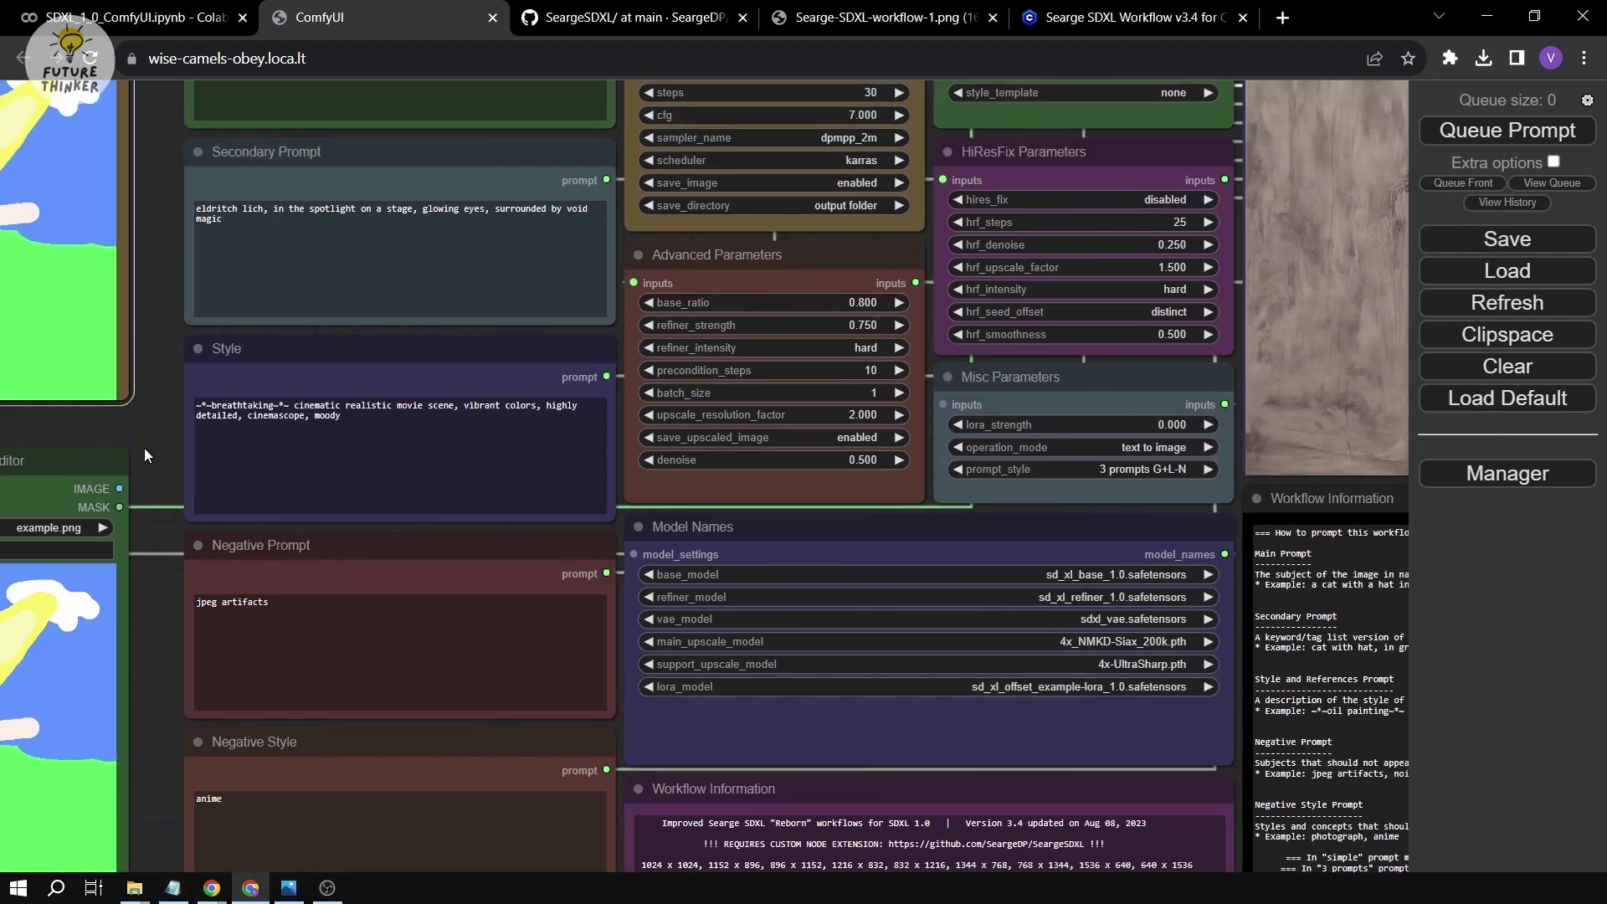
pyautogui.moveTo(161, 424); pyautogui.dragTo(145, 536)
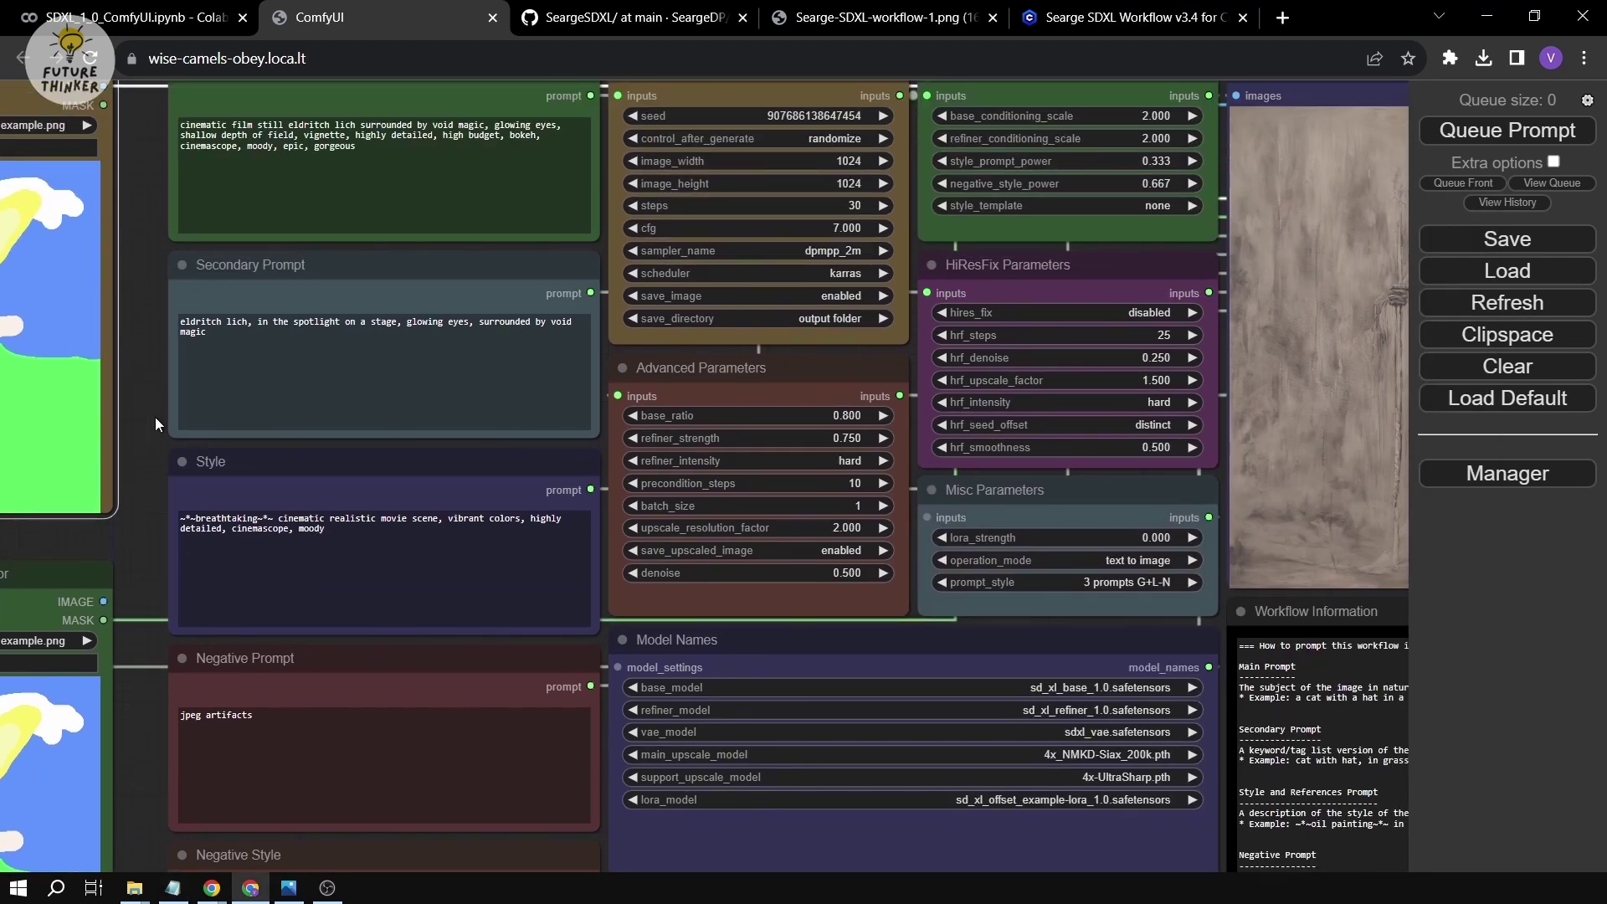
pyautogui.moveTo(154, 417); pyautogui.dragTo(106, 524)
pyautogui.scroll(6, 104, 610)
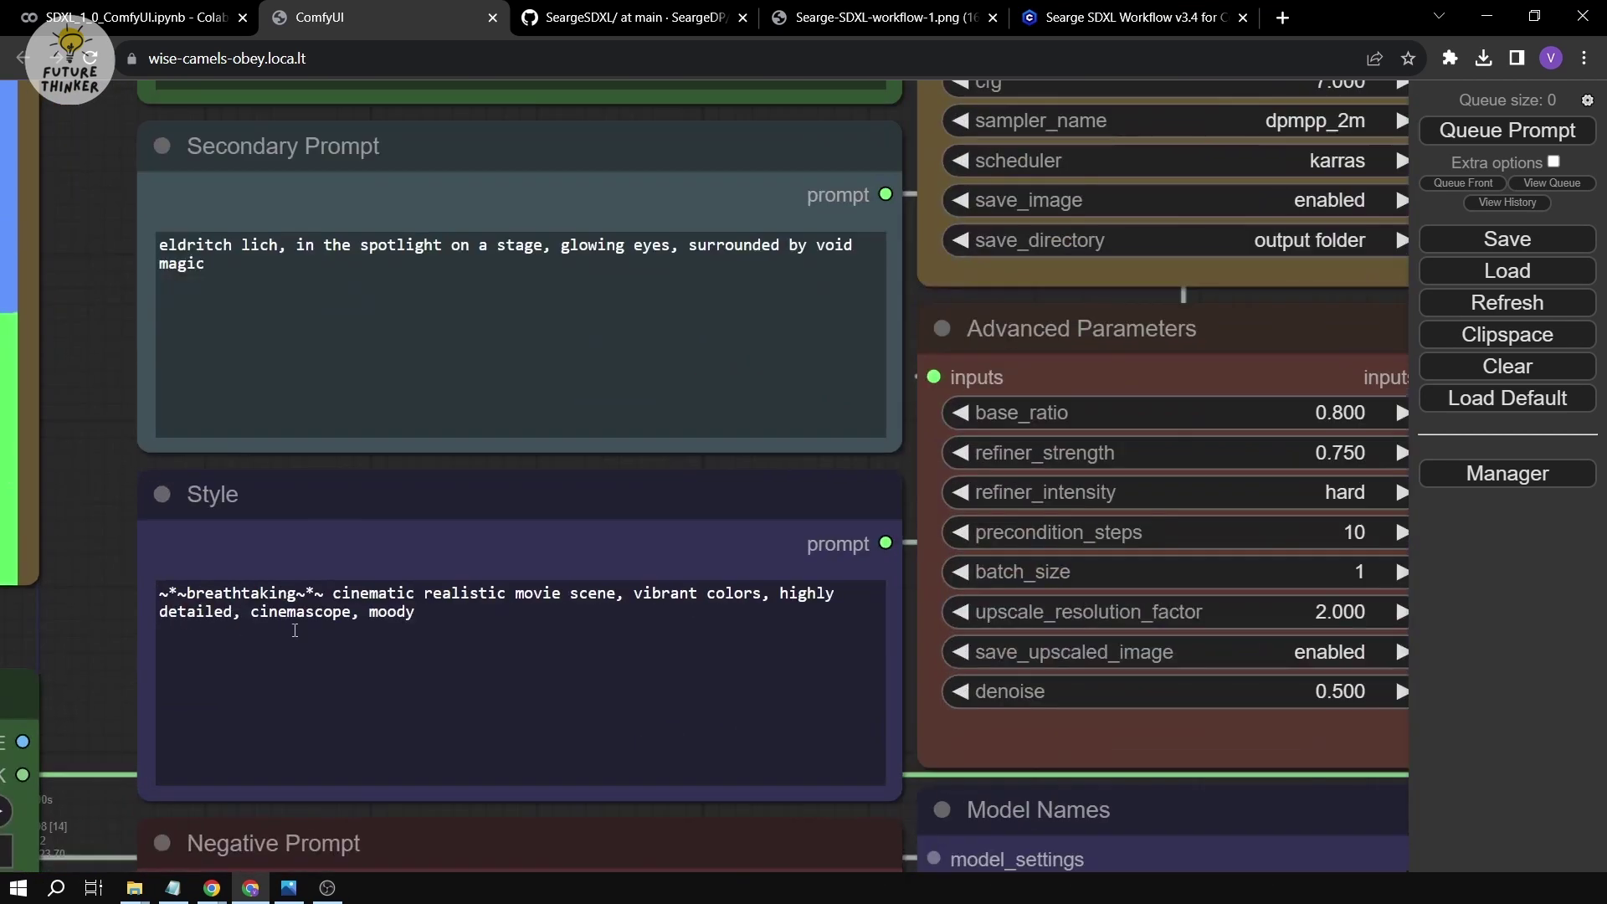
pyautogui.moveTo(487, 596); pyautogui.dragTo(440, 589)
pyautogui.click(619, 593)
pyautogui.click(92, 569)
# Pan the canvas to show the whole prompt area and the new preview image.
pyautogui.scroll(-5, 92, 568)
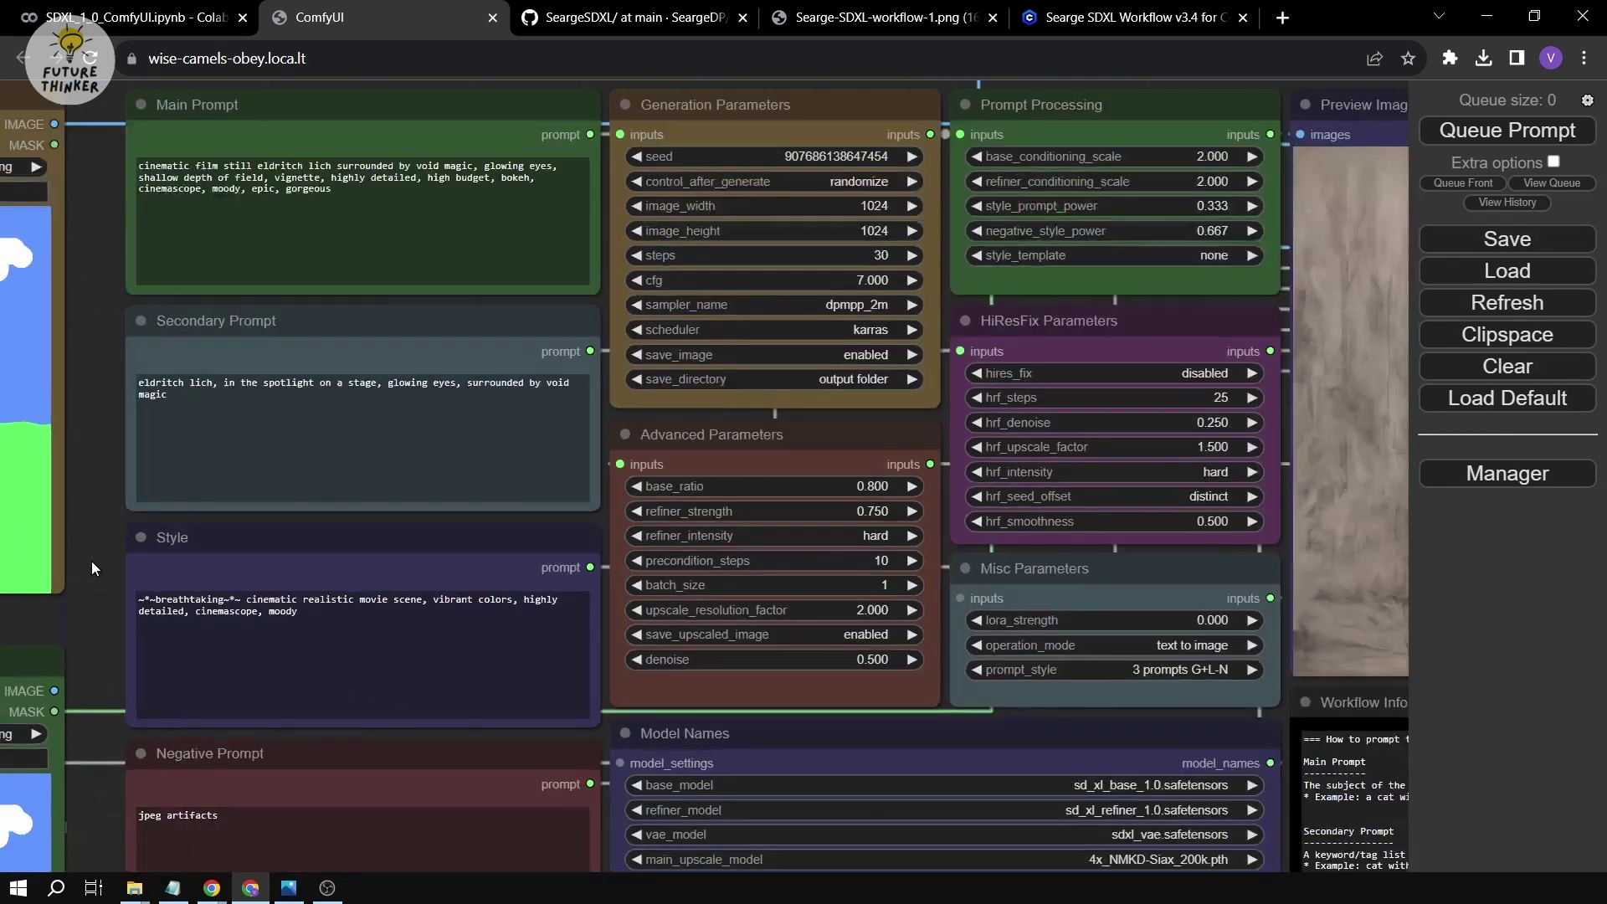
pyautogui.moveTo(92, 561)
pyautogui.mouseDown()
pyautogui.moveTo(92, 491)
pyautogui.moveTo(84, 551)
pyautogui.mouseUp()
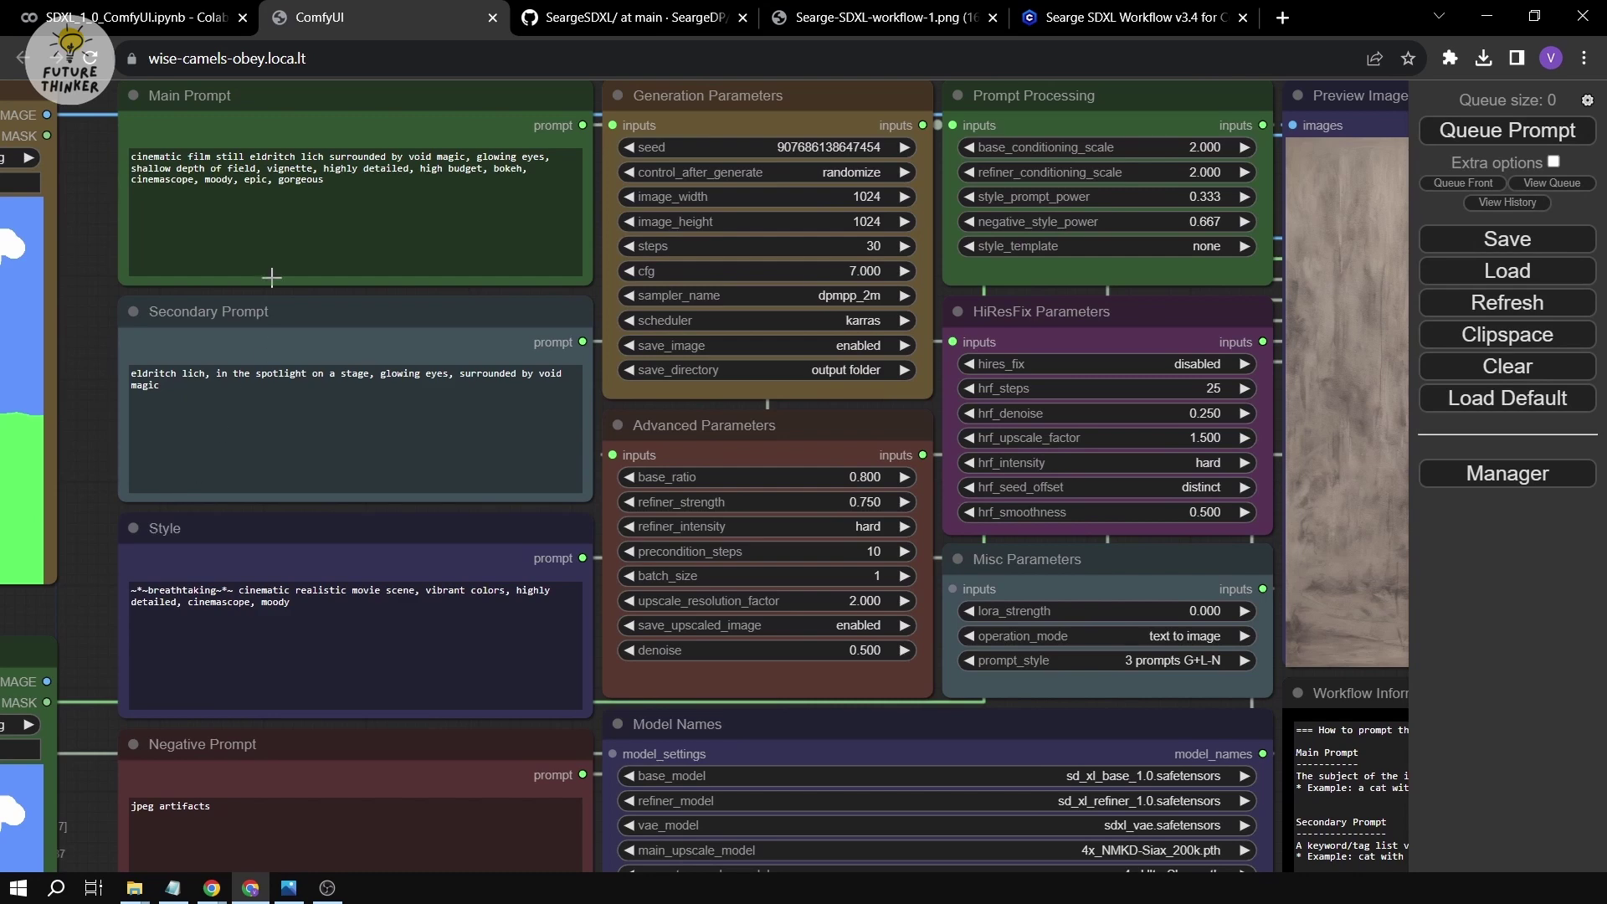
pyautogui.click(268, 429)
pyautogui.click(230, 801)
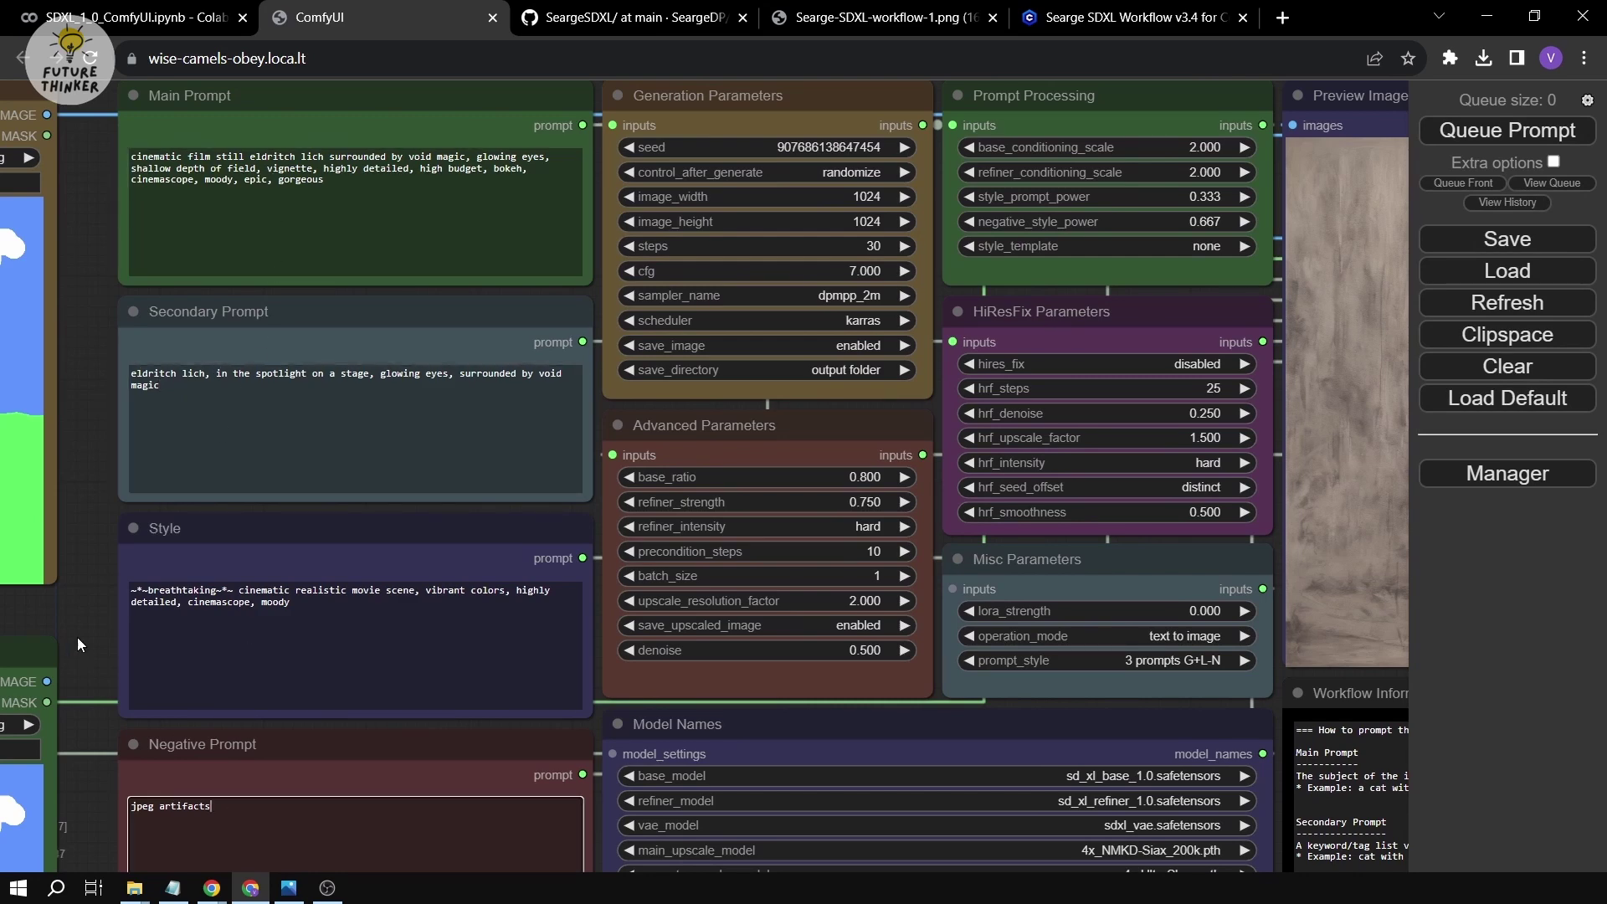
pyautogui.moveTo(84, 610); pyautogui.dragTo(6, 642)
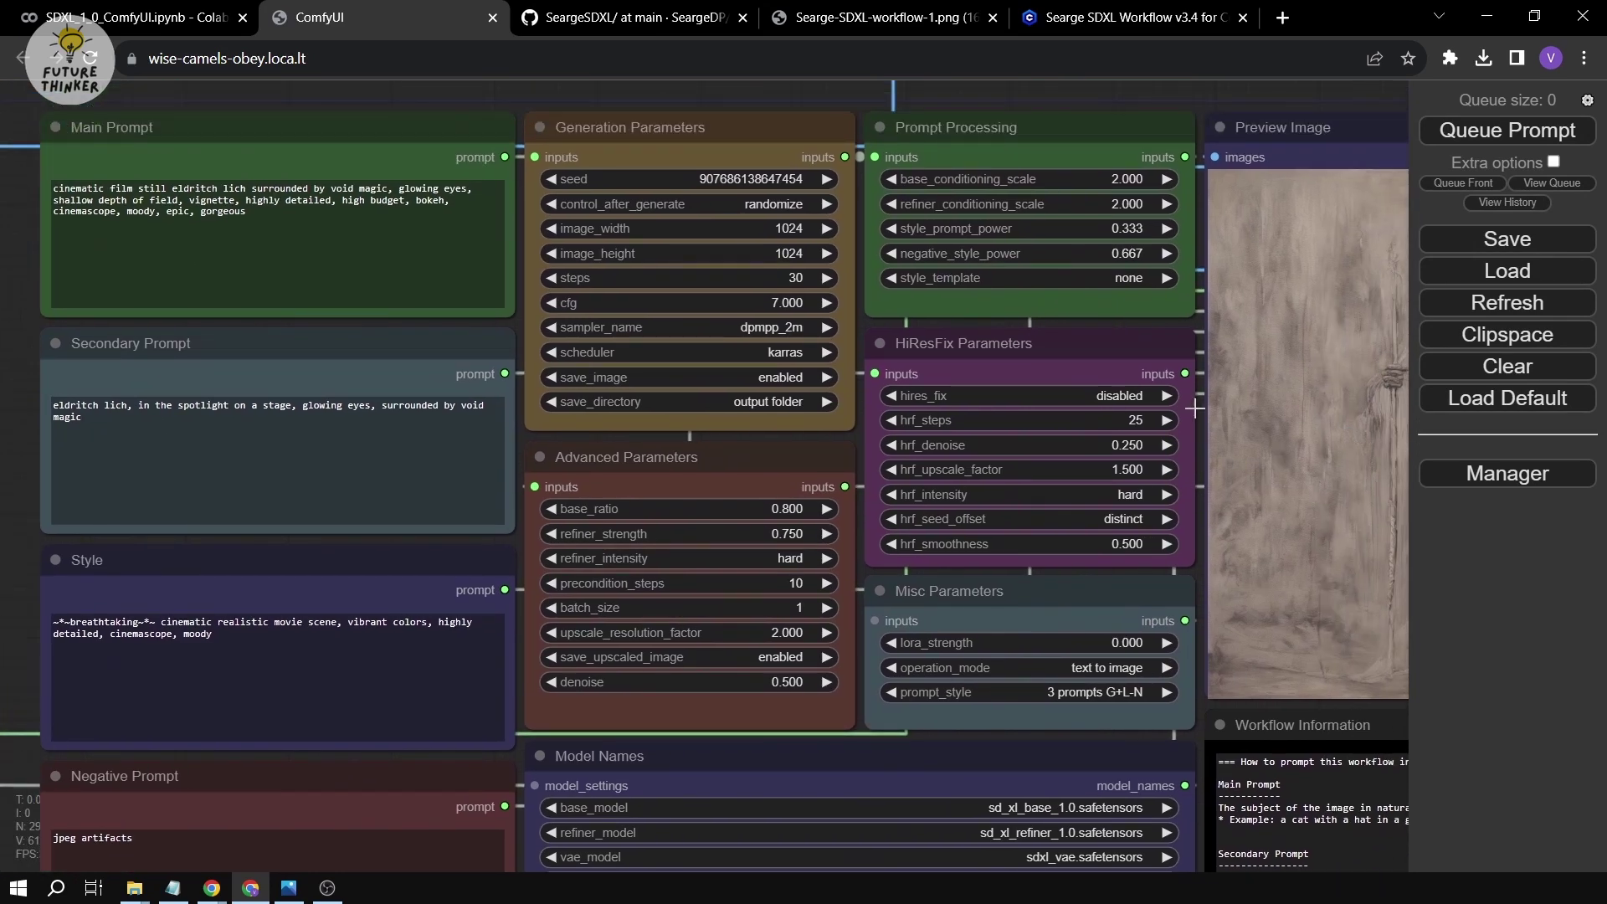
pyautogui.scroll(-4, 1195, 408)
pyautogui.moveTo(1222, 169); pyautogui.dragTo(970, 239)
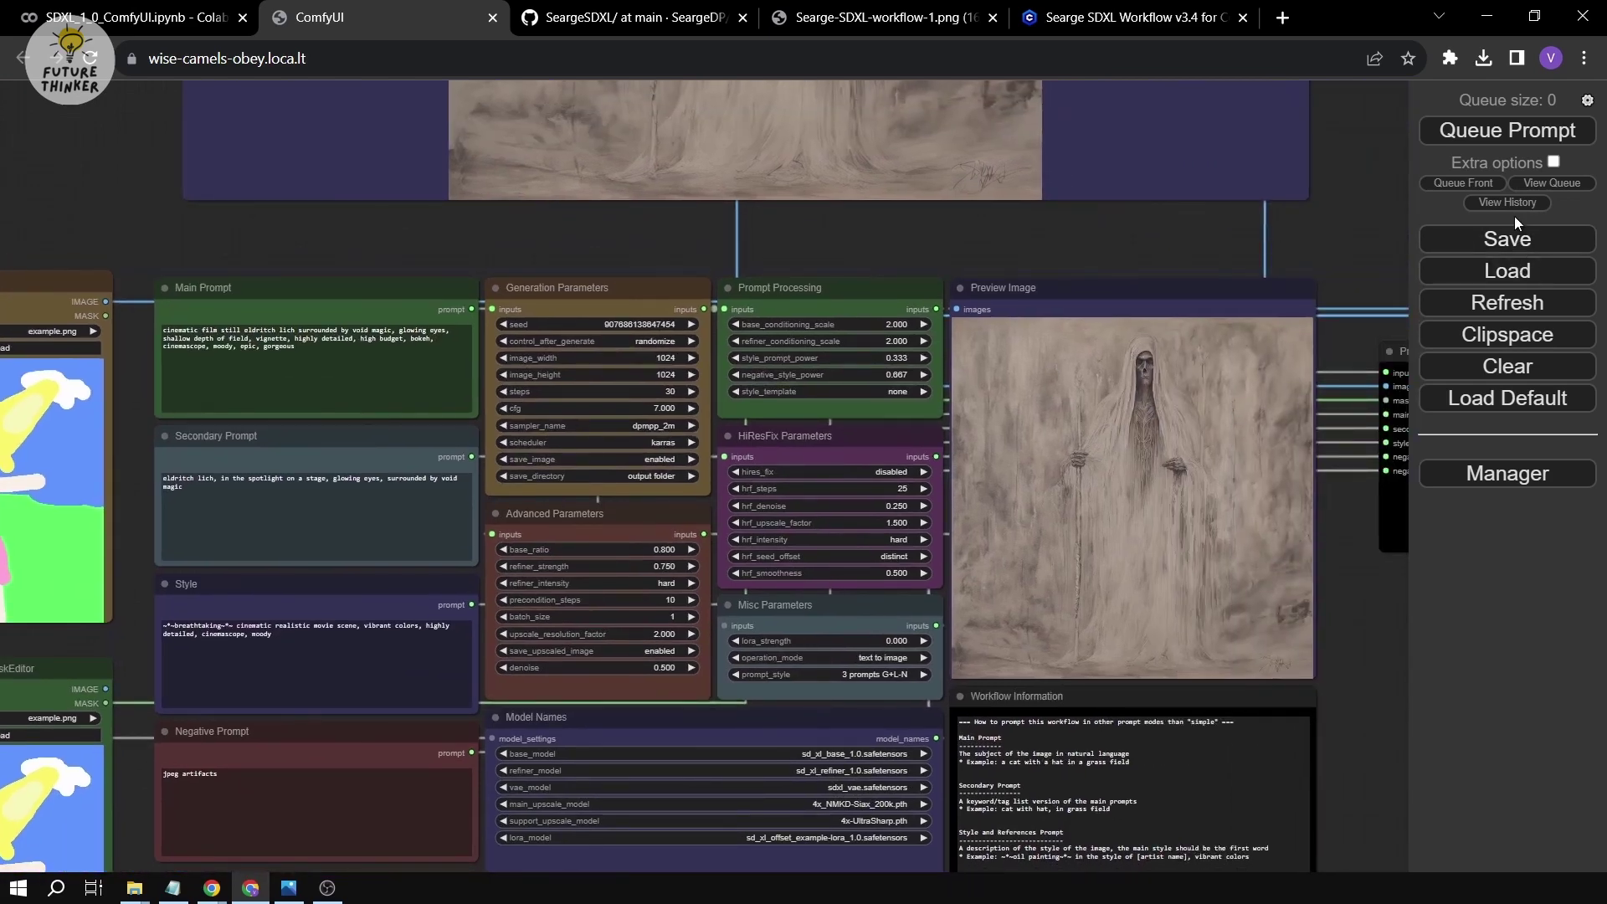
pyautogui.moveTo(1155, 214); pyautogui.dragTo(1173, 668)
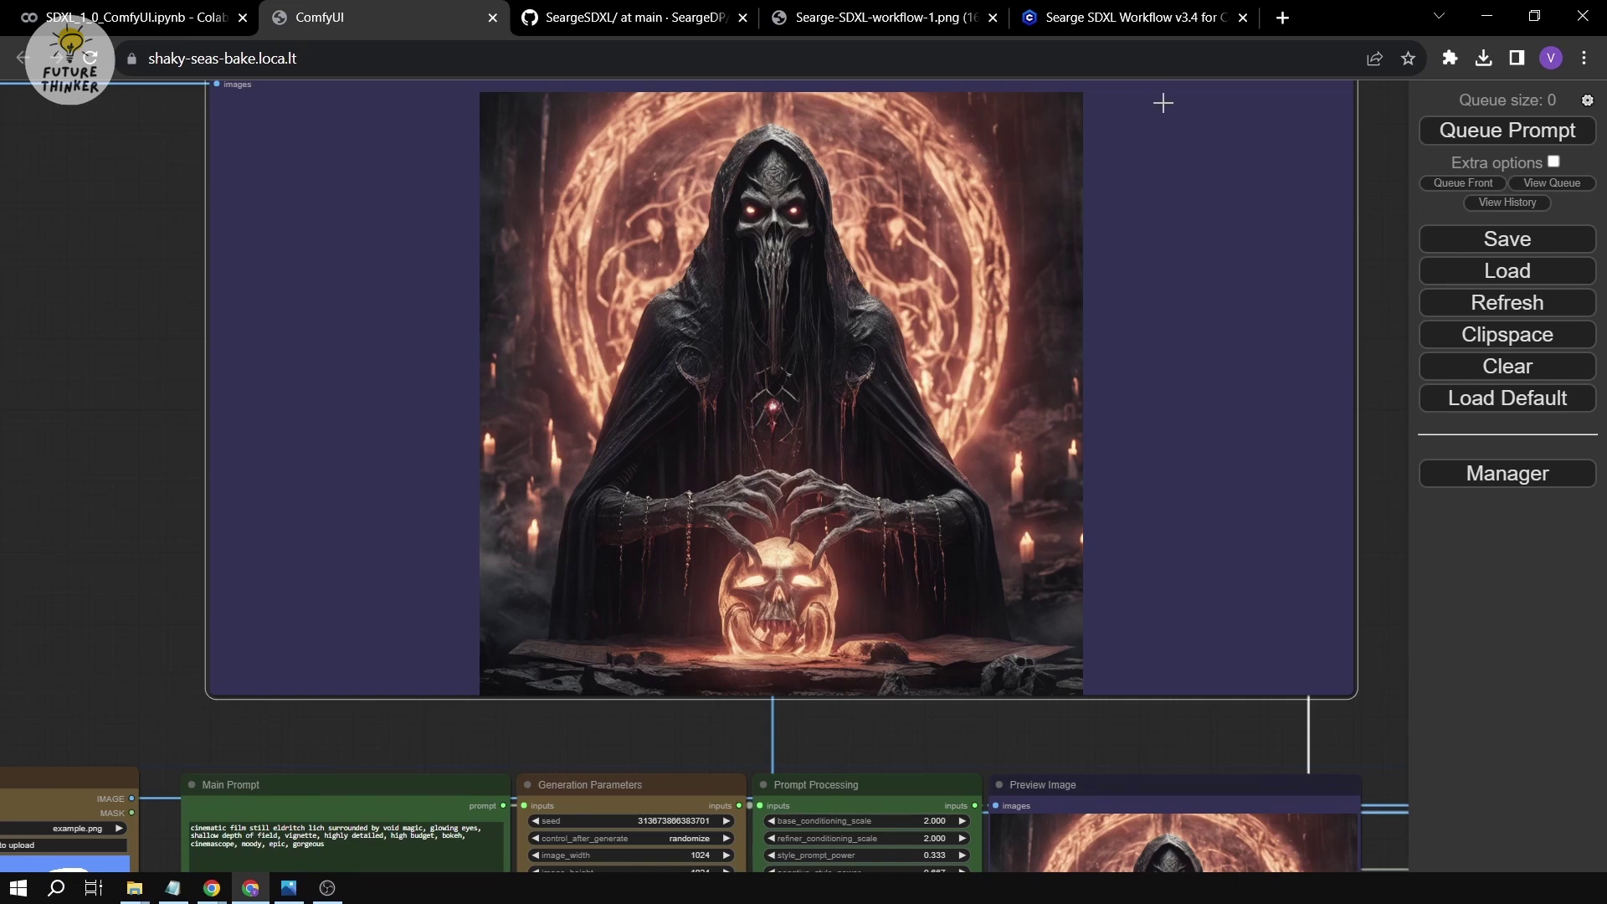
# Glance at the SeargeSDXL GitHub tab, then return to the workflow's new hooded lich render.
pyautogui.click(632, 17)
pyautogui.click(377, 15)
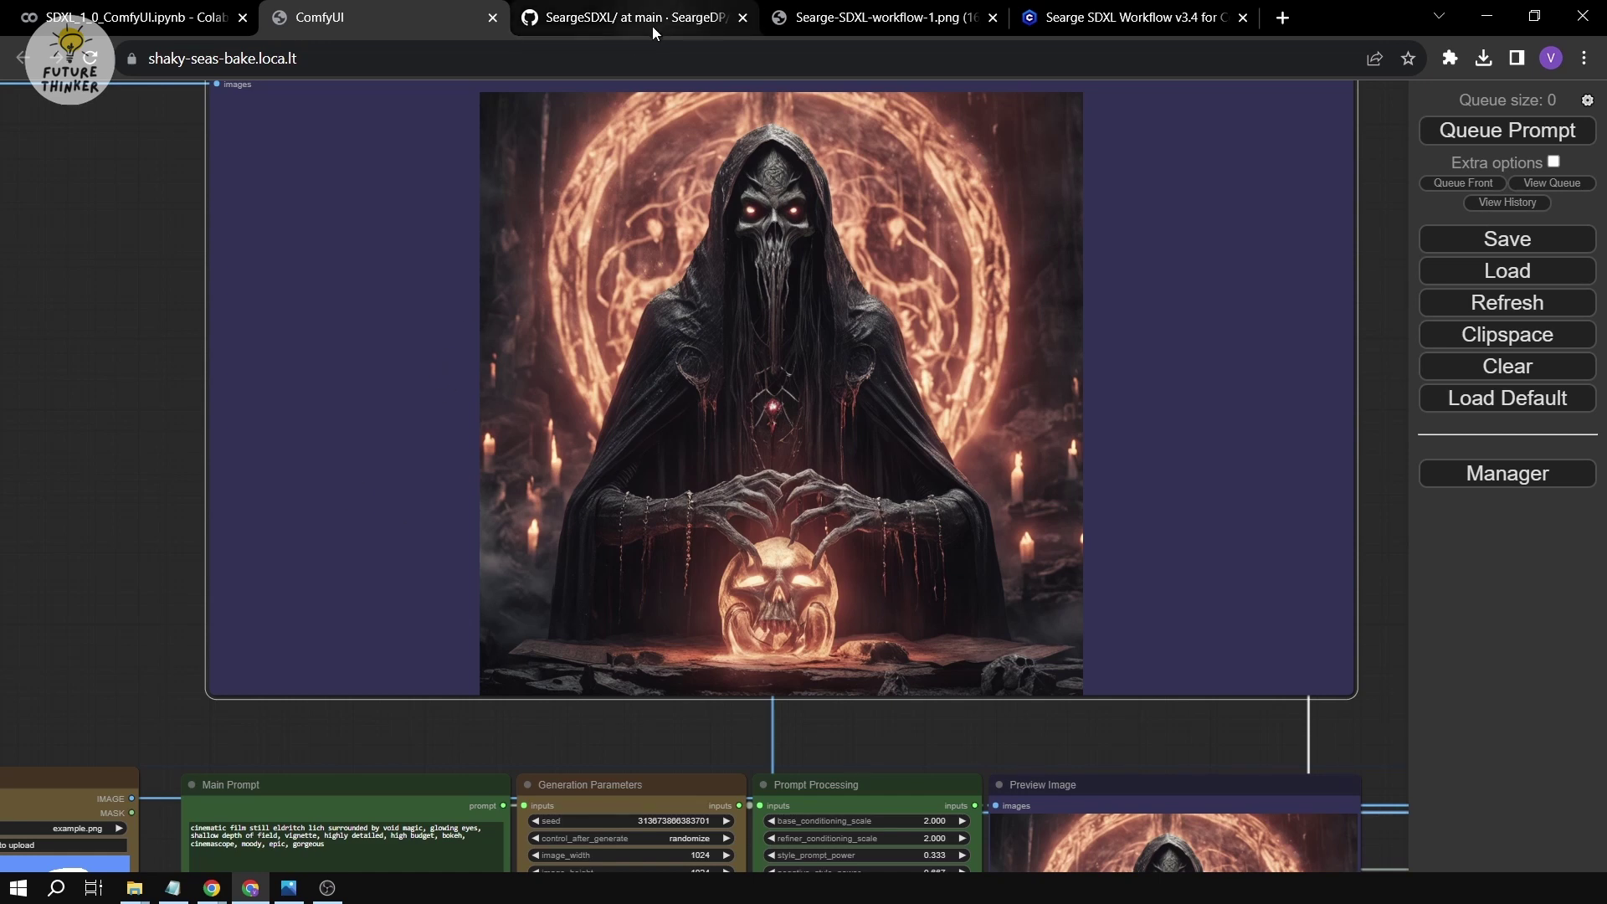
pyautogui.scroll(-5, 1104, 732)
pyautogui.moveTo(1105, 733); pyautogui.dragTo(1071, 163)
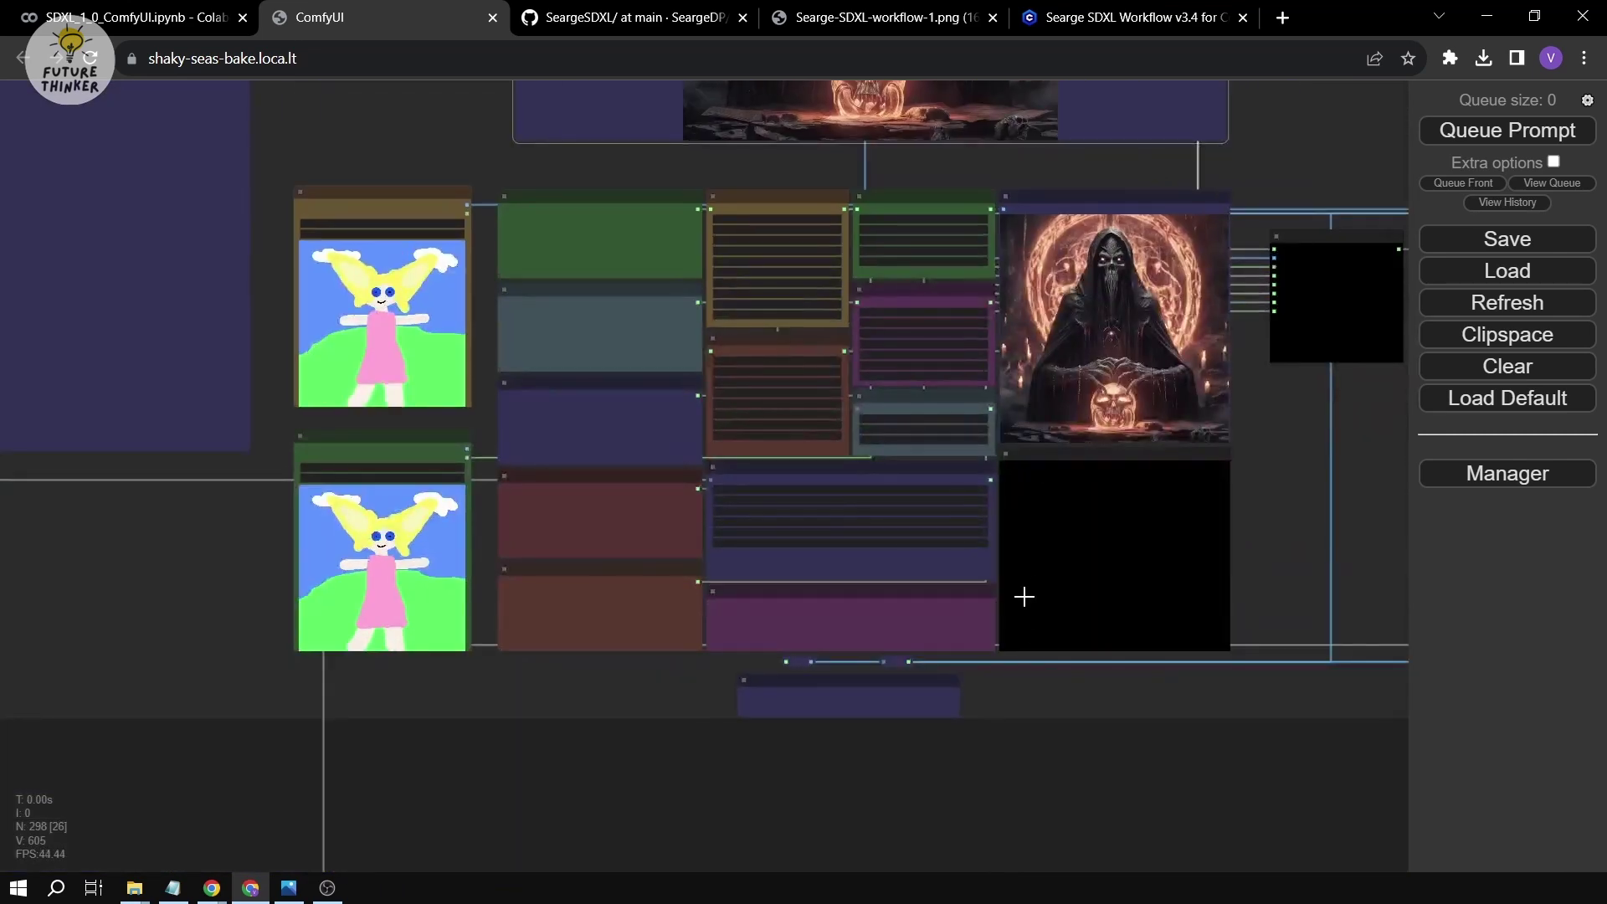
# Change Misc Parameters operation_mode from text to image to 'image to image'.
pyautogui.scroll(2, 1023, 601)
pyautogui.scroll(3, 941, 393)
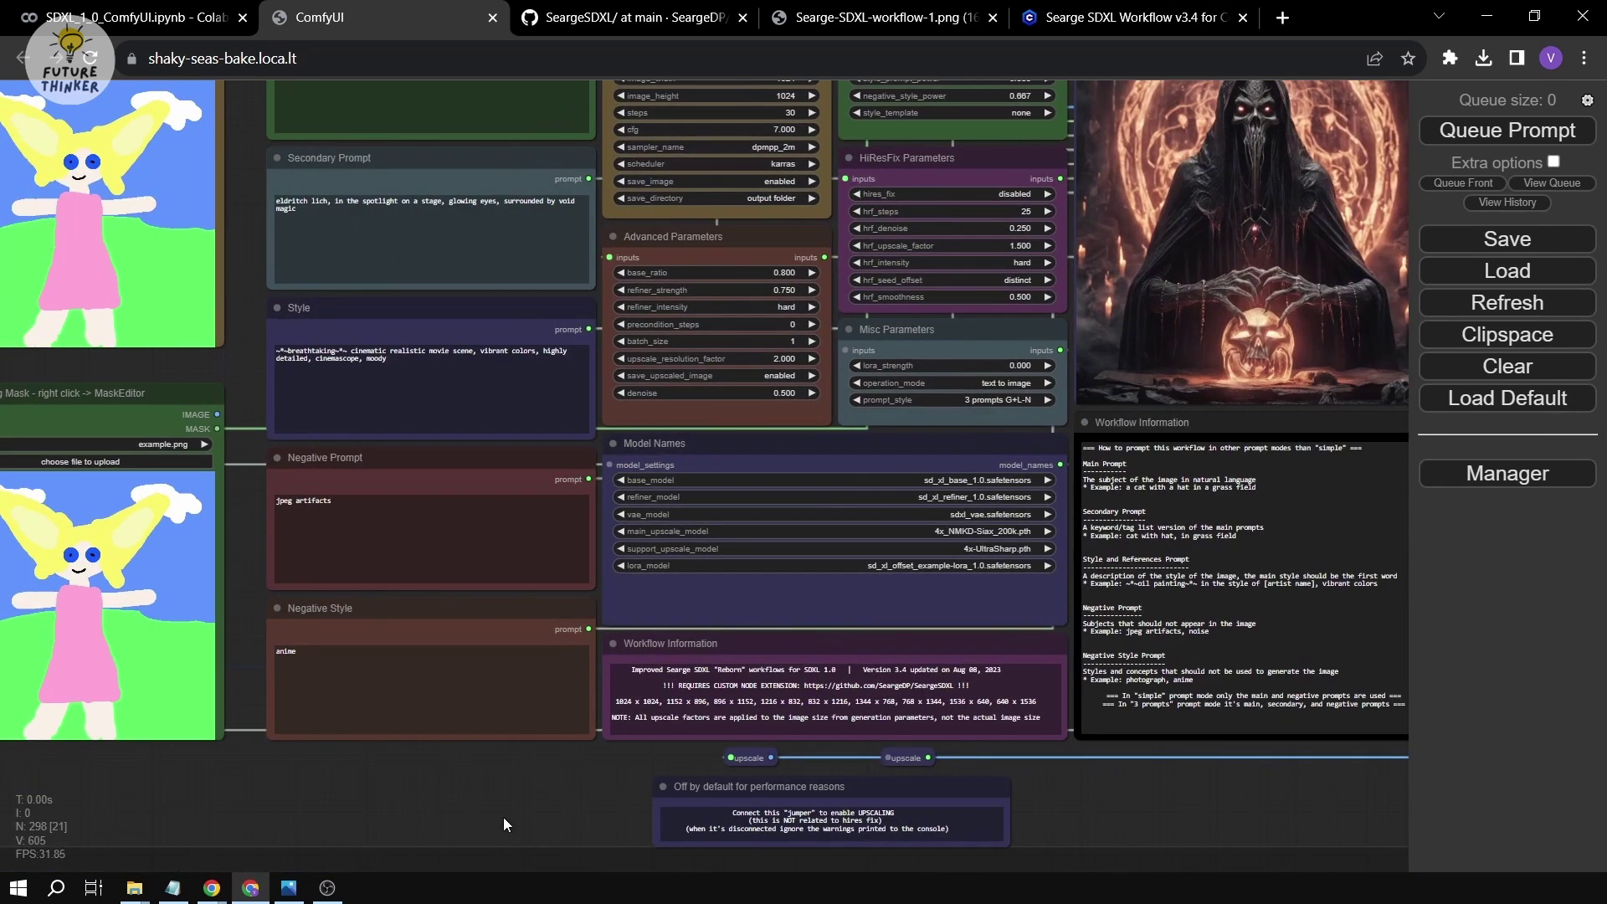
pyautogui.scroll(8, 996, 360)
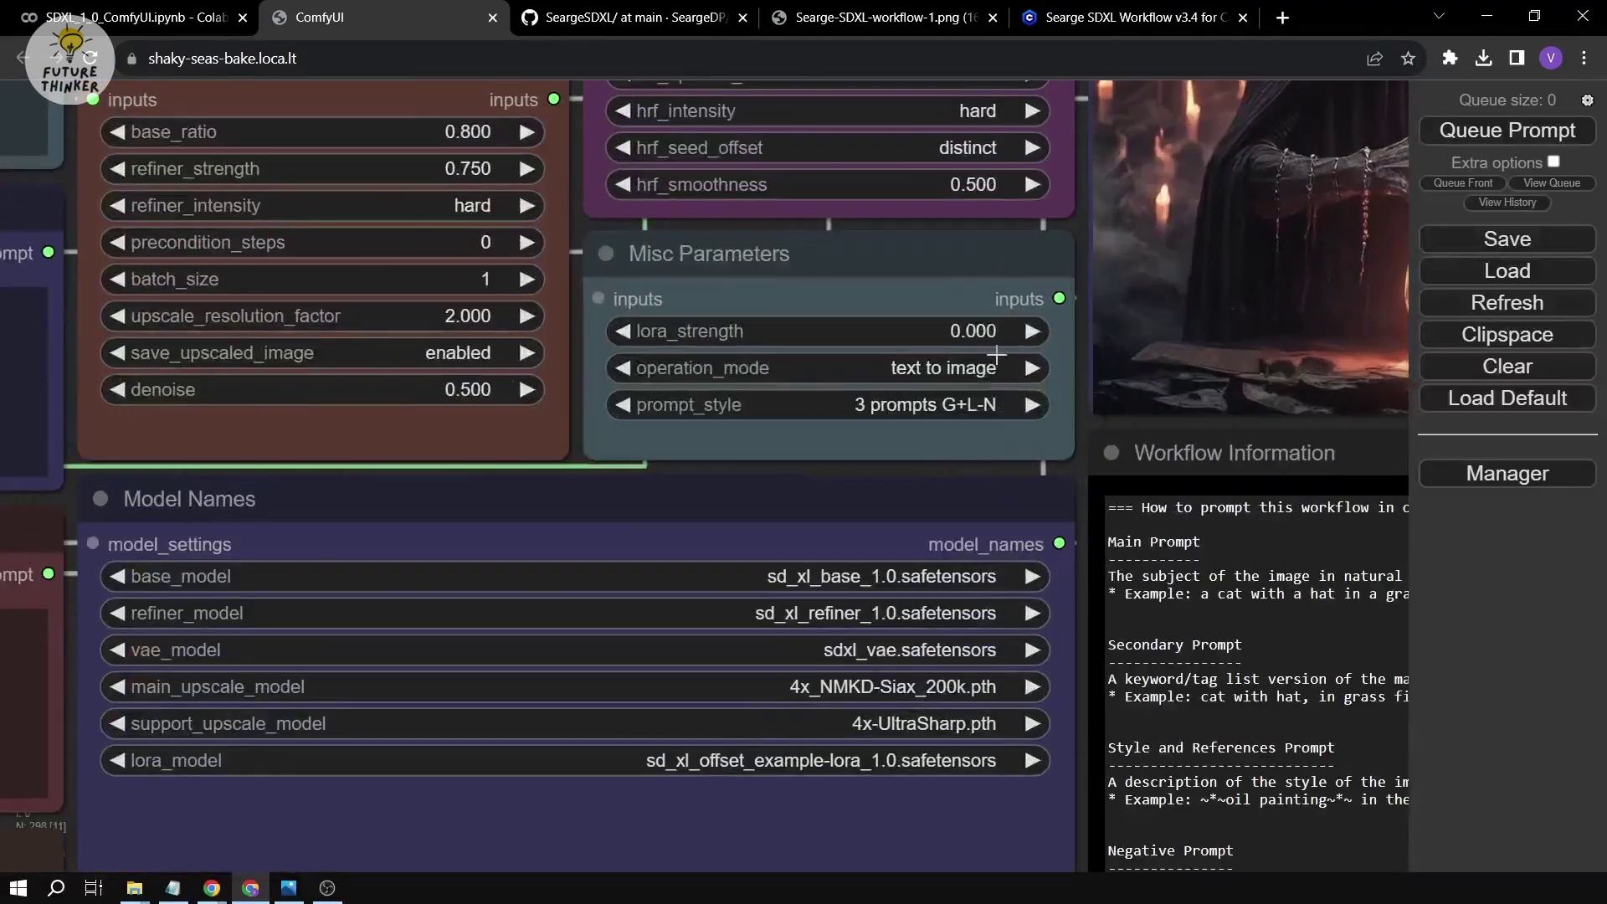
pyautogui.click(996, 356)
pyautogui.click(1004, 379)
pyautogui.scroll(-4, 544, 485)
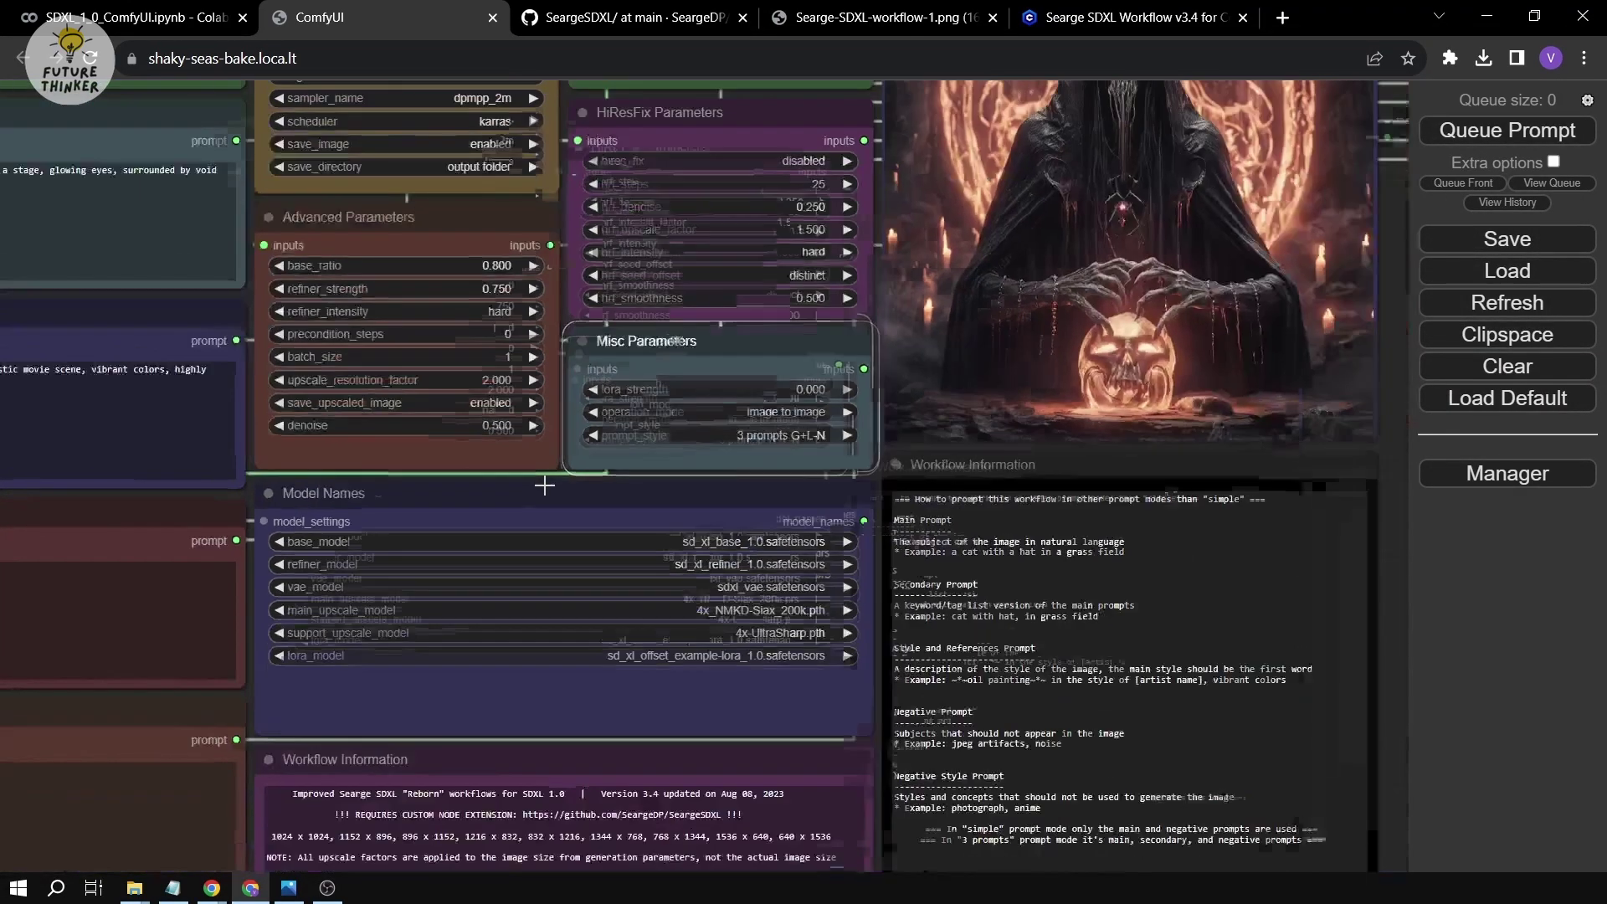
pyautogui.scroll(-4, 544, 485)
pyautogui.moveTo(17, 206); pyautogui.dragTo(290, 301)
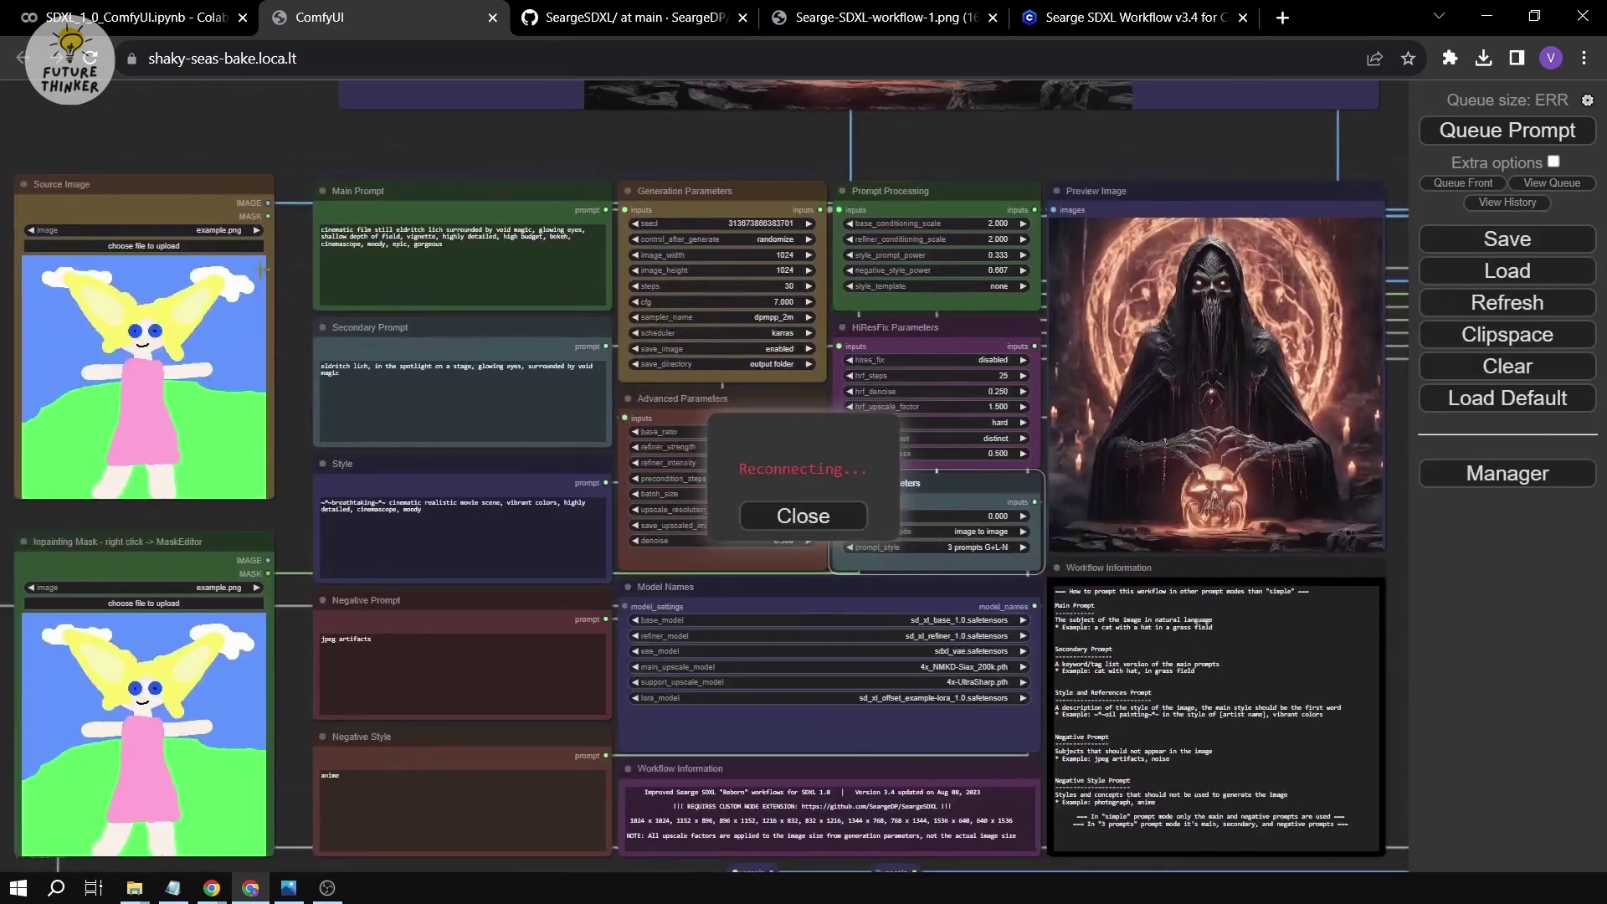
pyautogui.moveTo(168, 127); pyautogui.dragTo(318, 126)
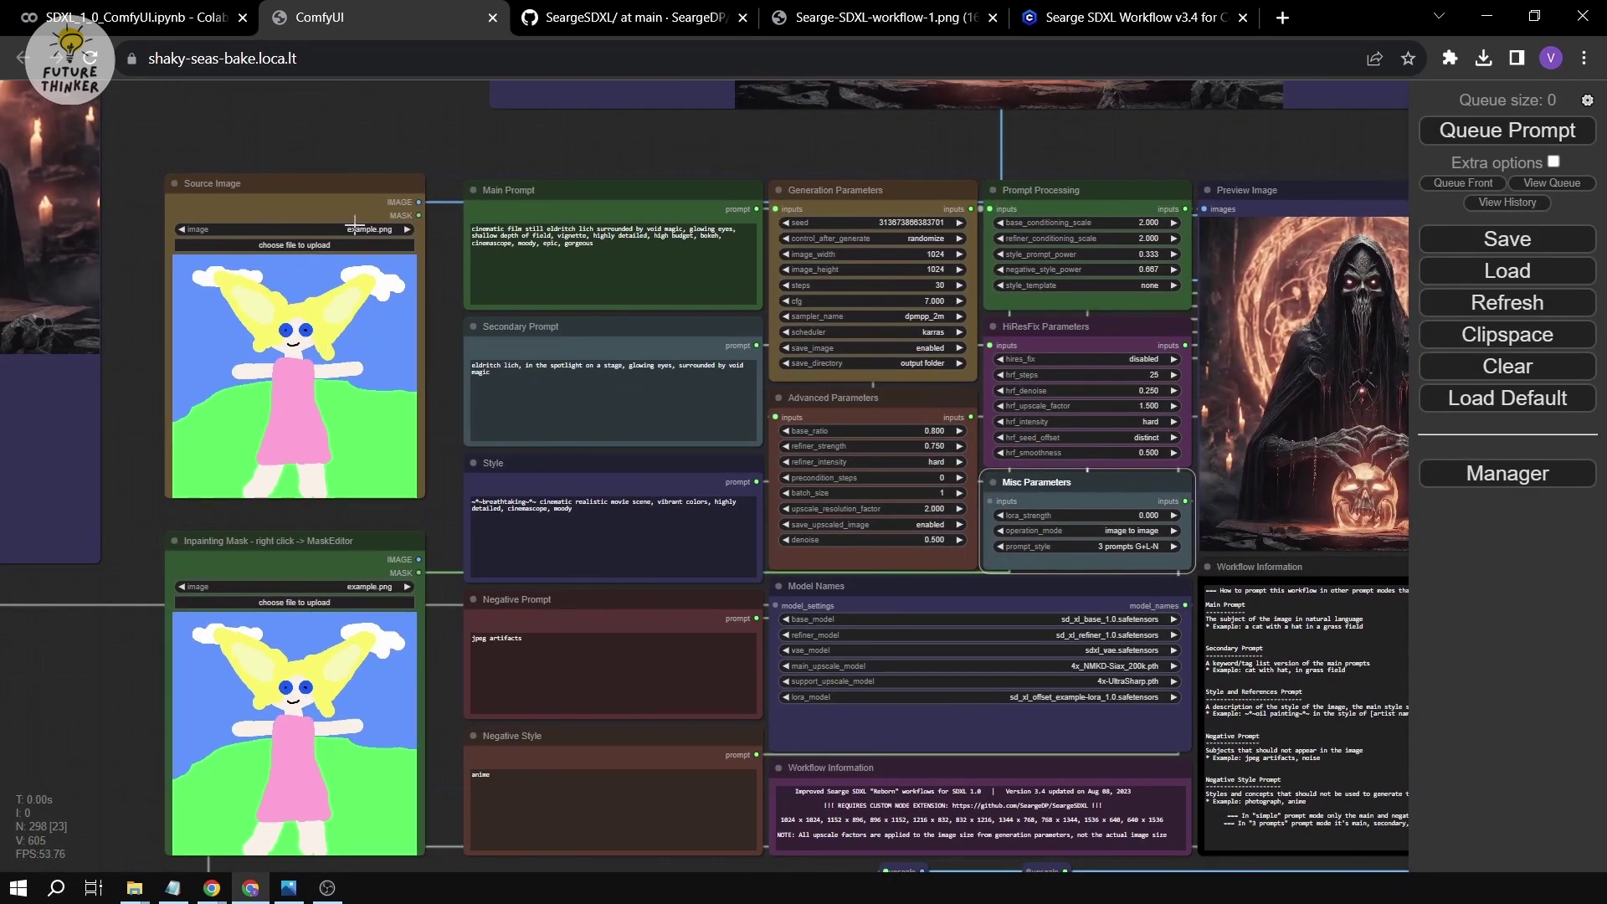
pyautogui.scroll(5, 369, 394)
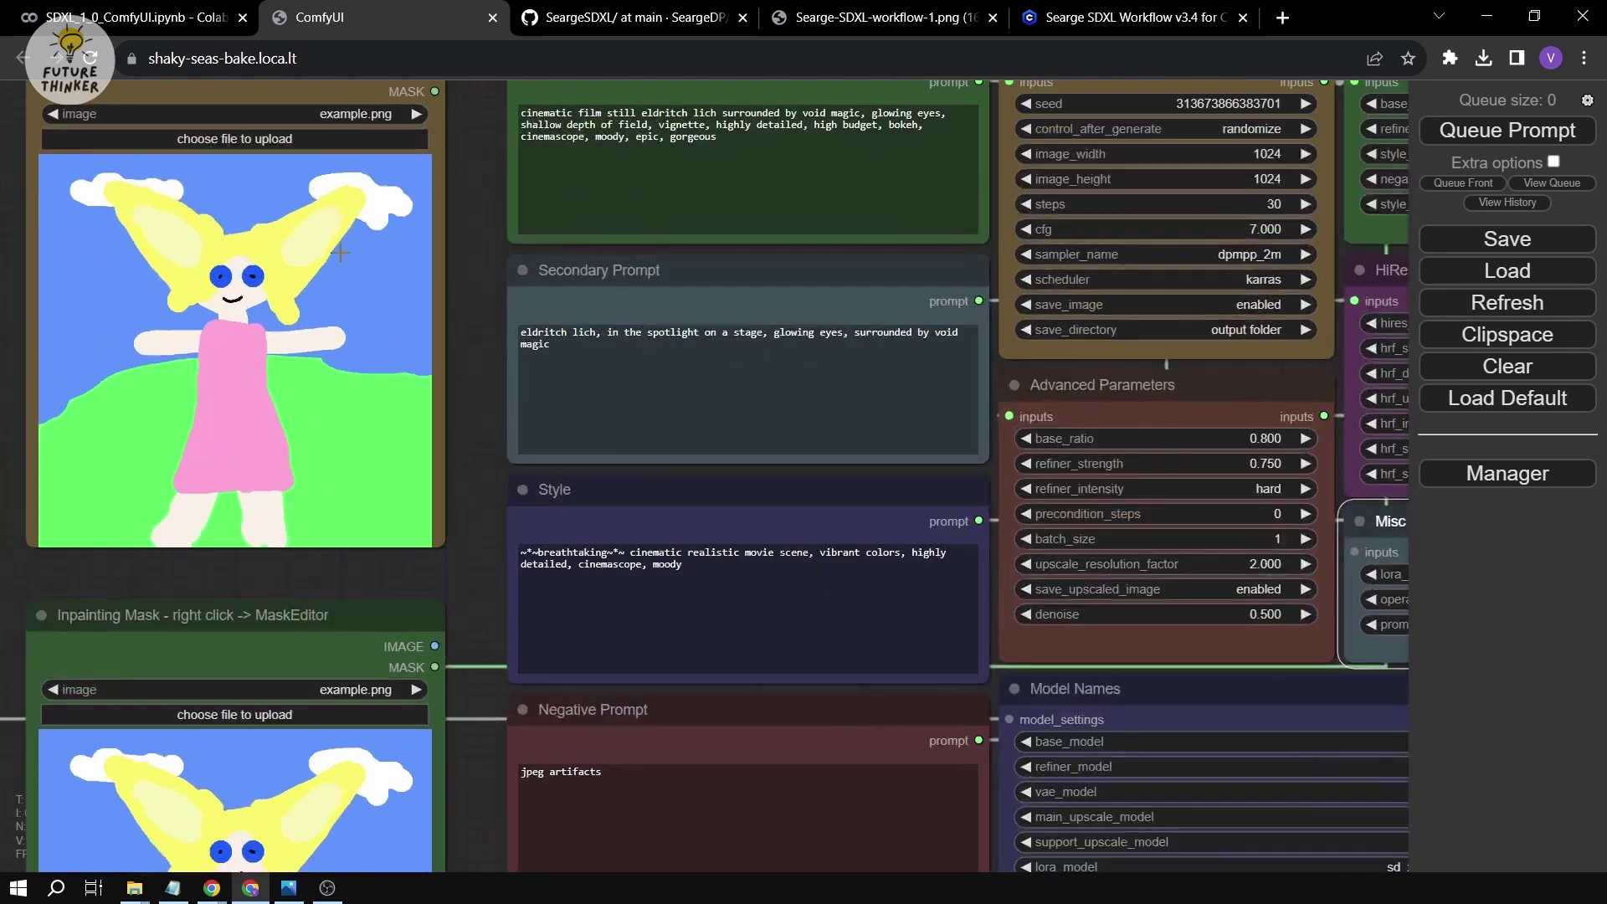
# Load B V4.png into the Source Image node and frame the joker portrait.
pyautogui.moveTo(474, 237); pyautogui.dragTo(564, 356)
pyautogui.click(456, 233)
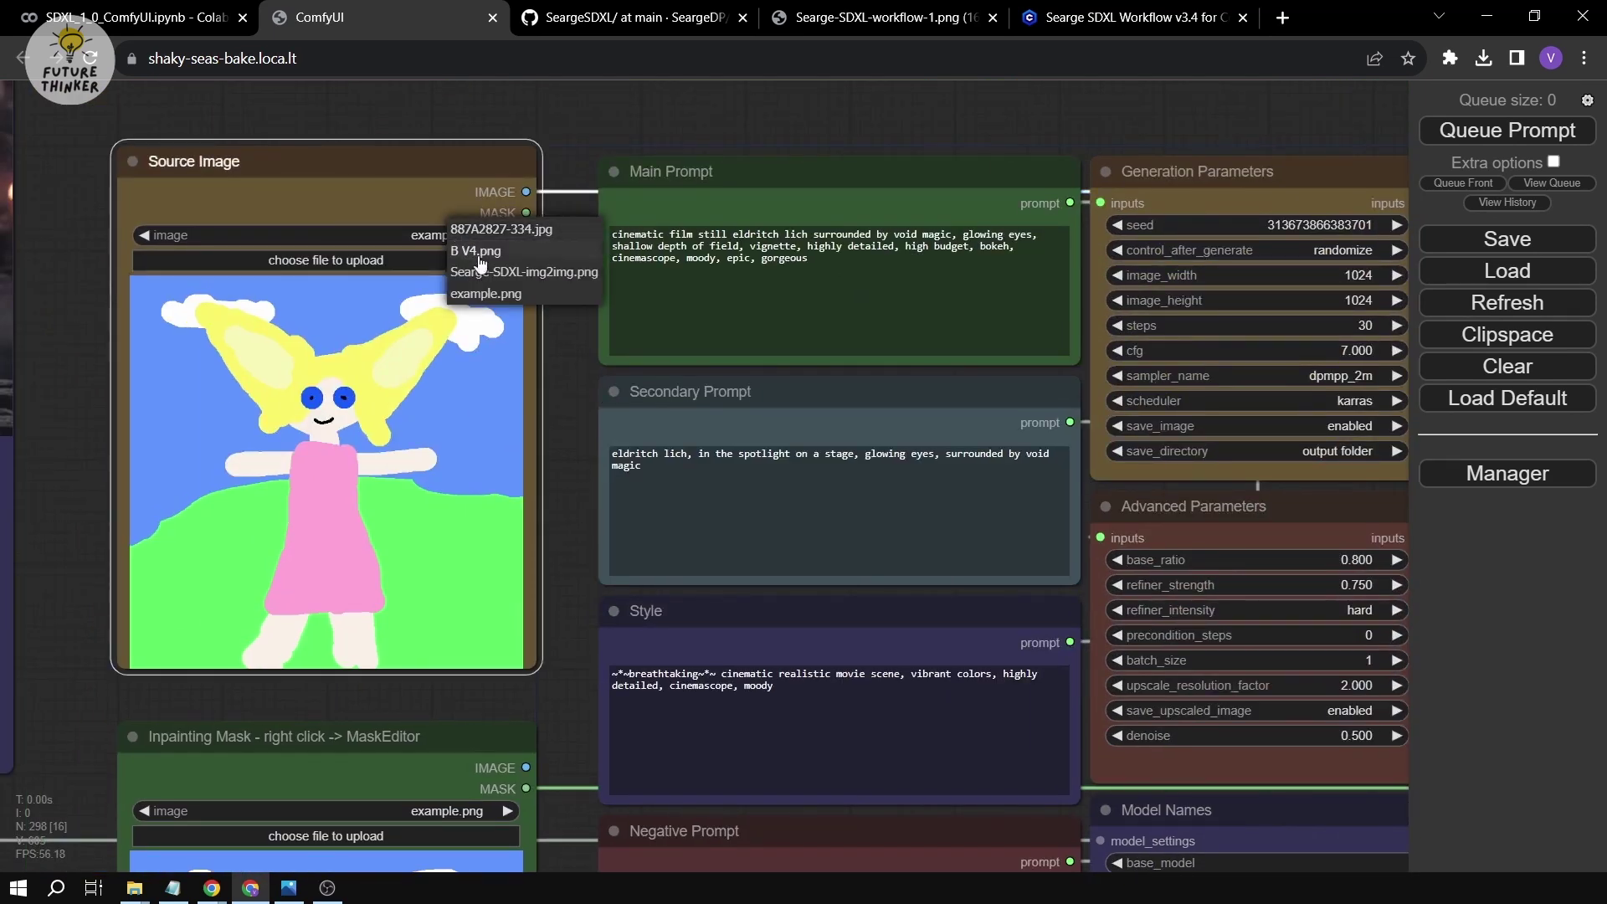
pyautogui.click(506, 263)
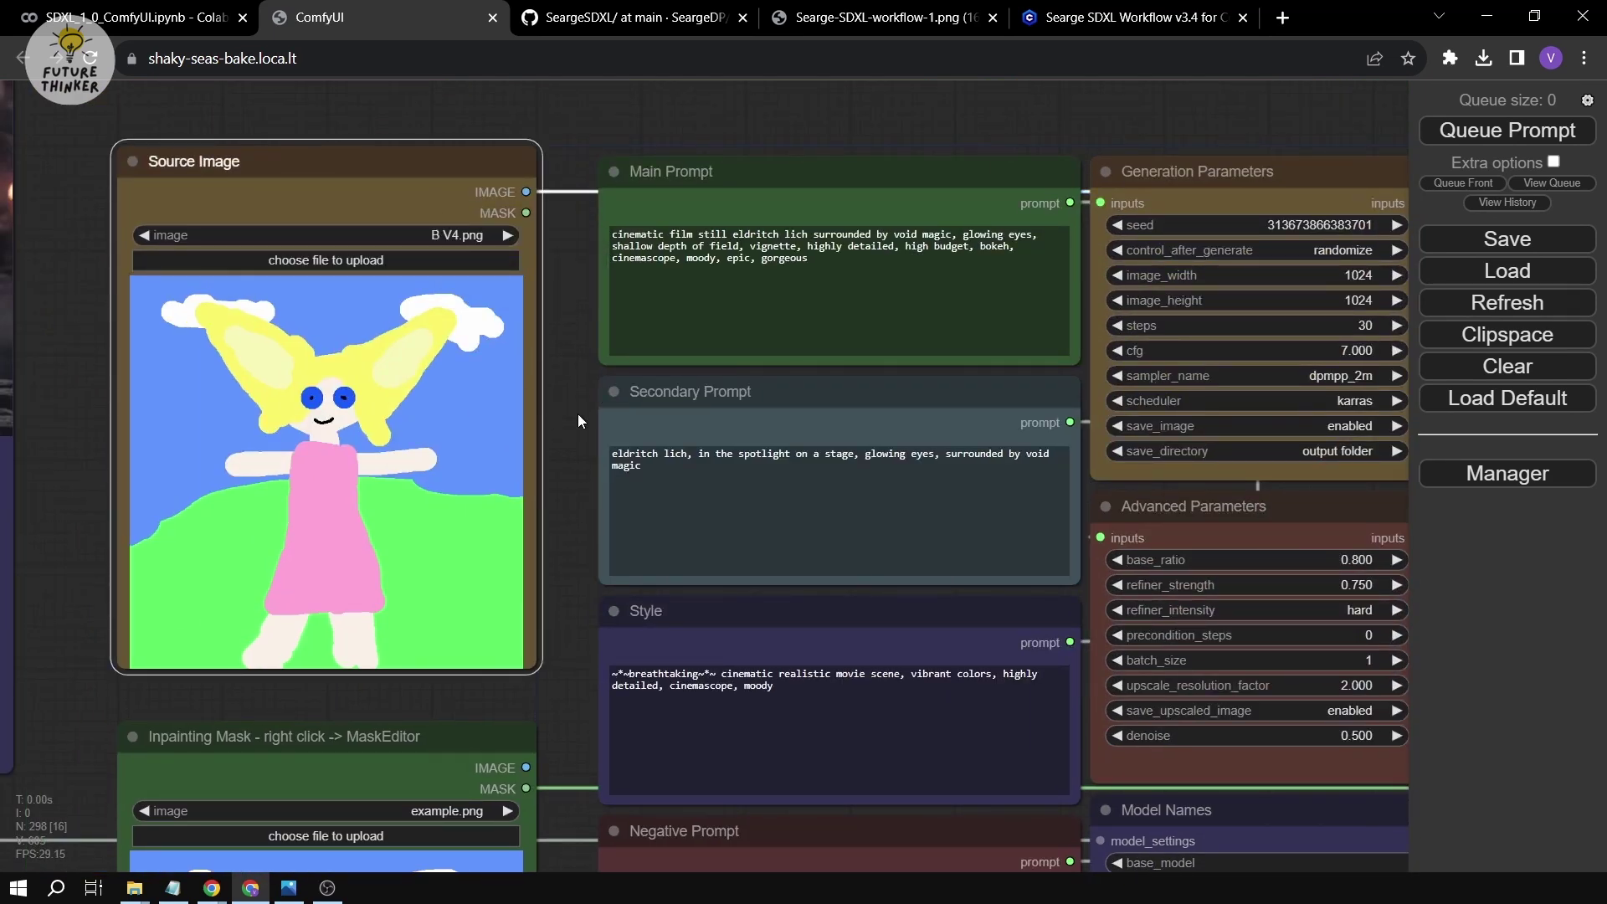
pyautogui.moveTo(566, 413); pyautogui.dragTo(585, 414)
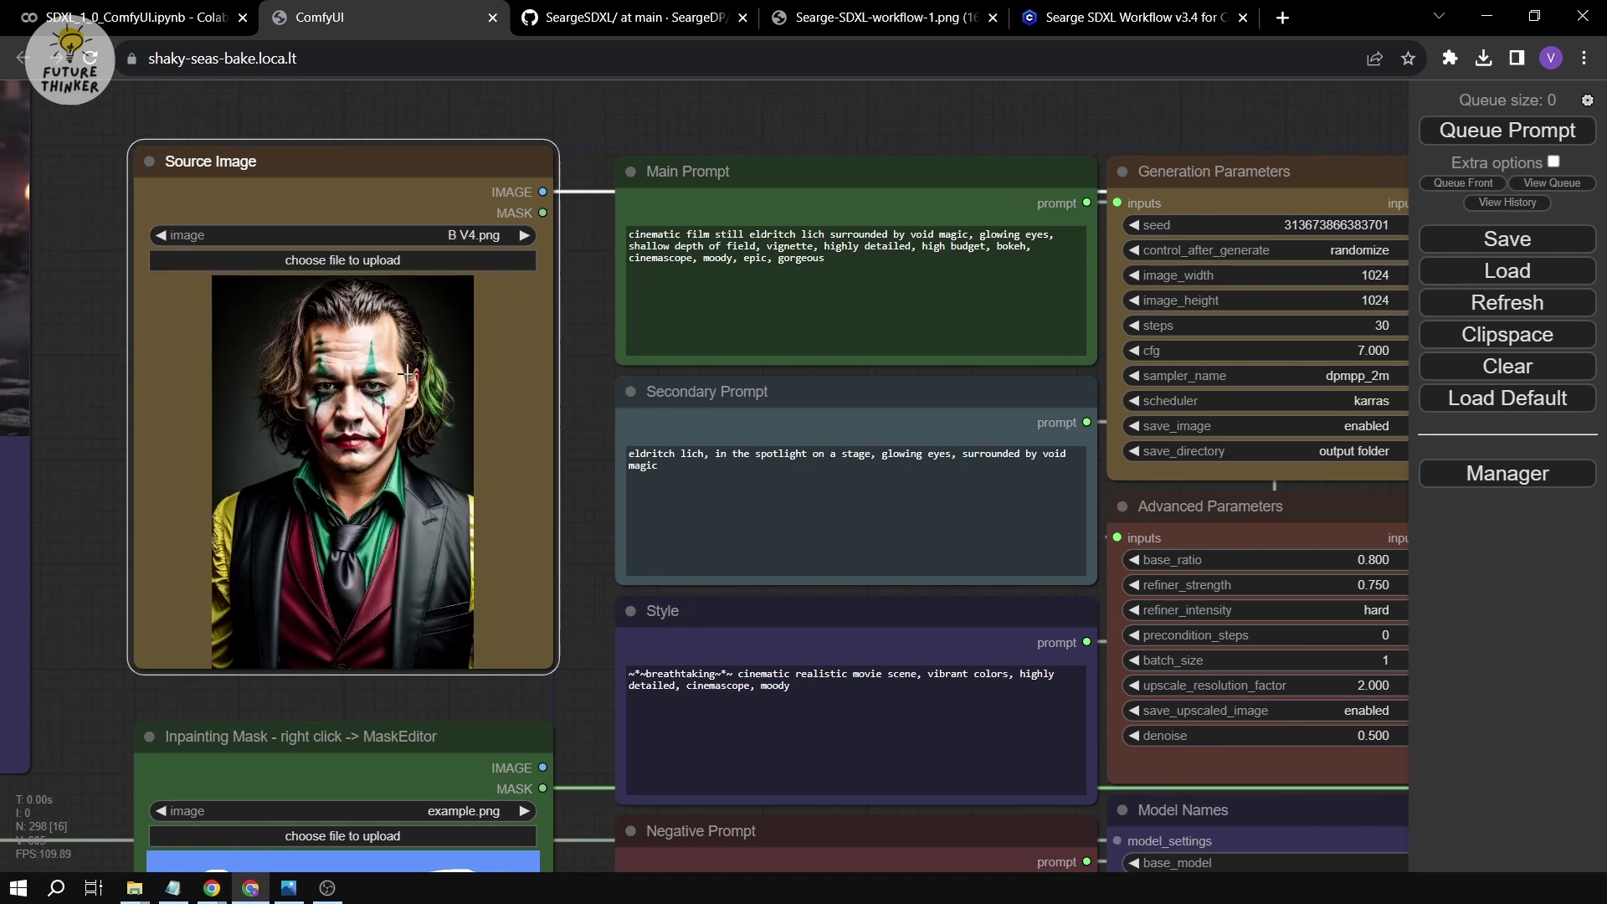
pyautogui.scroll(3, 427, 408)
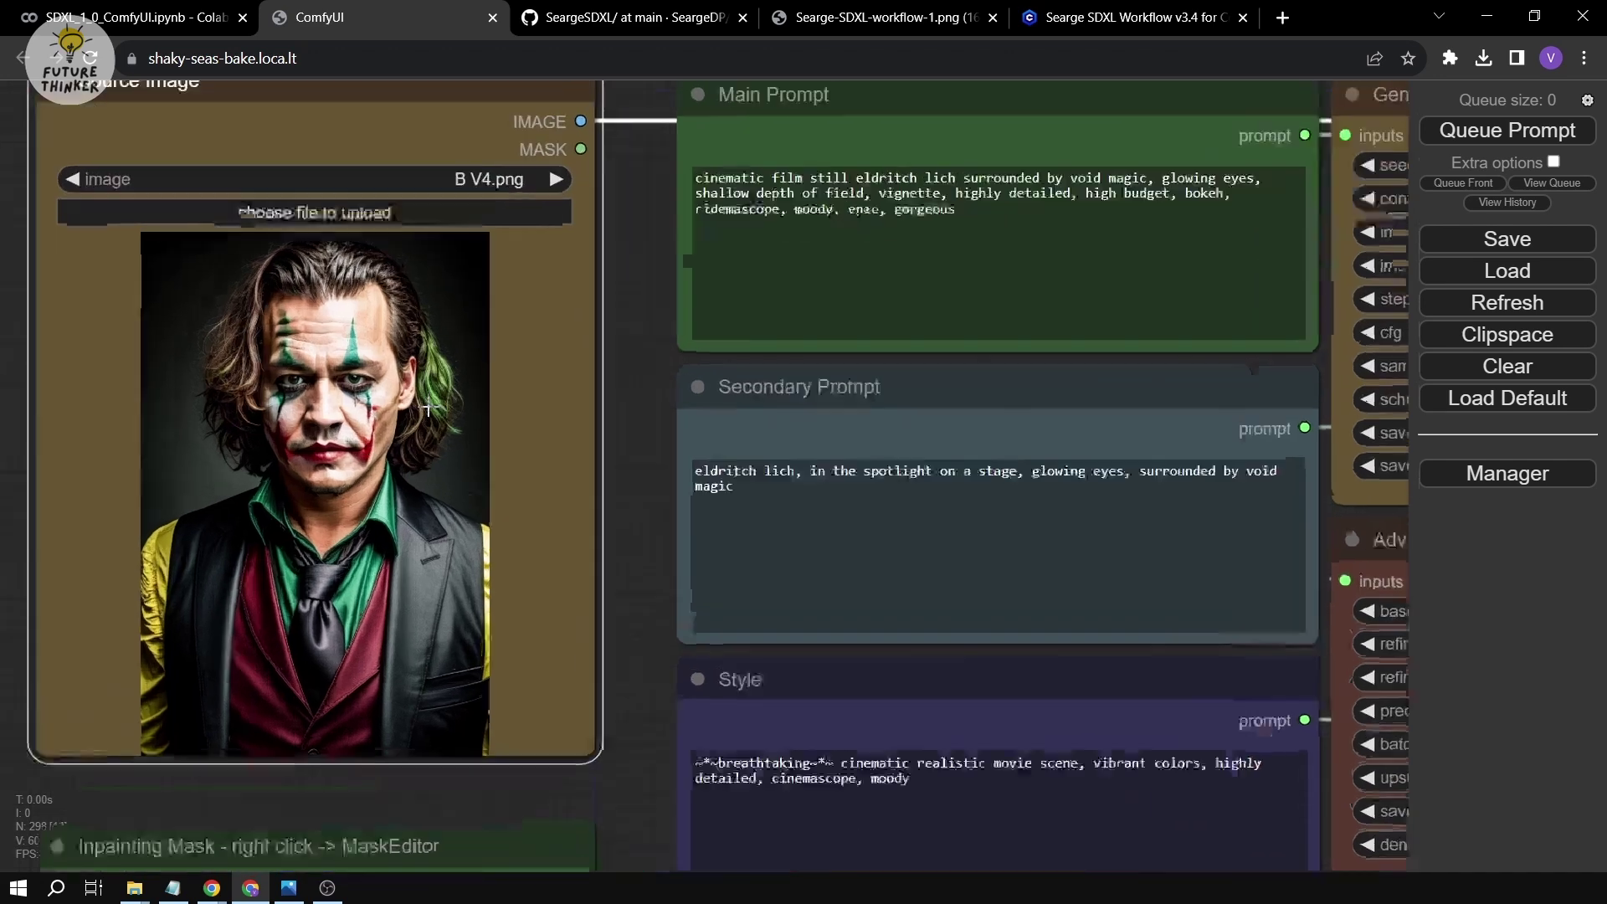
pyautogui.scroll(1, 428, 408)
pyautogui.moveTo(668, 360); pyautogui.dragTo(781, 379)
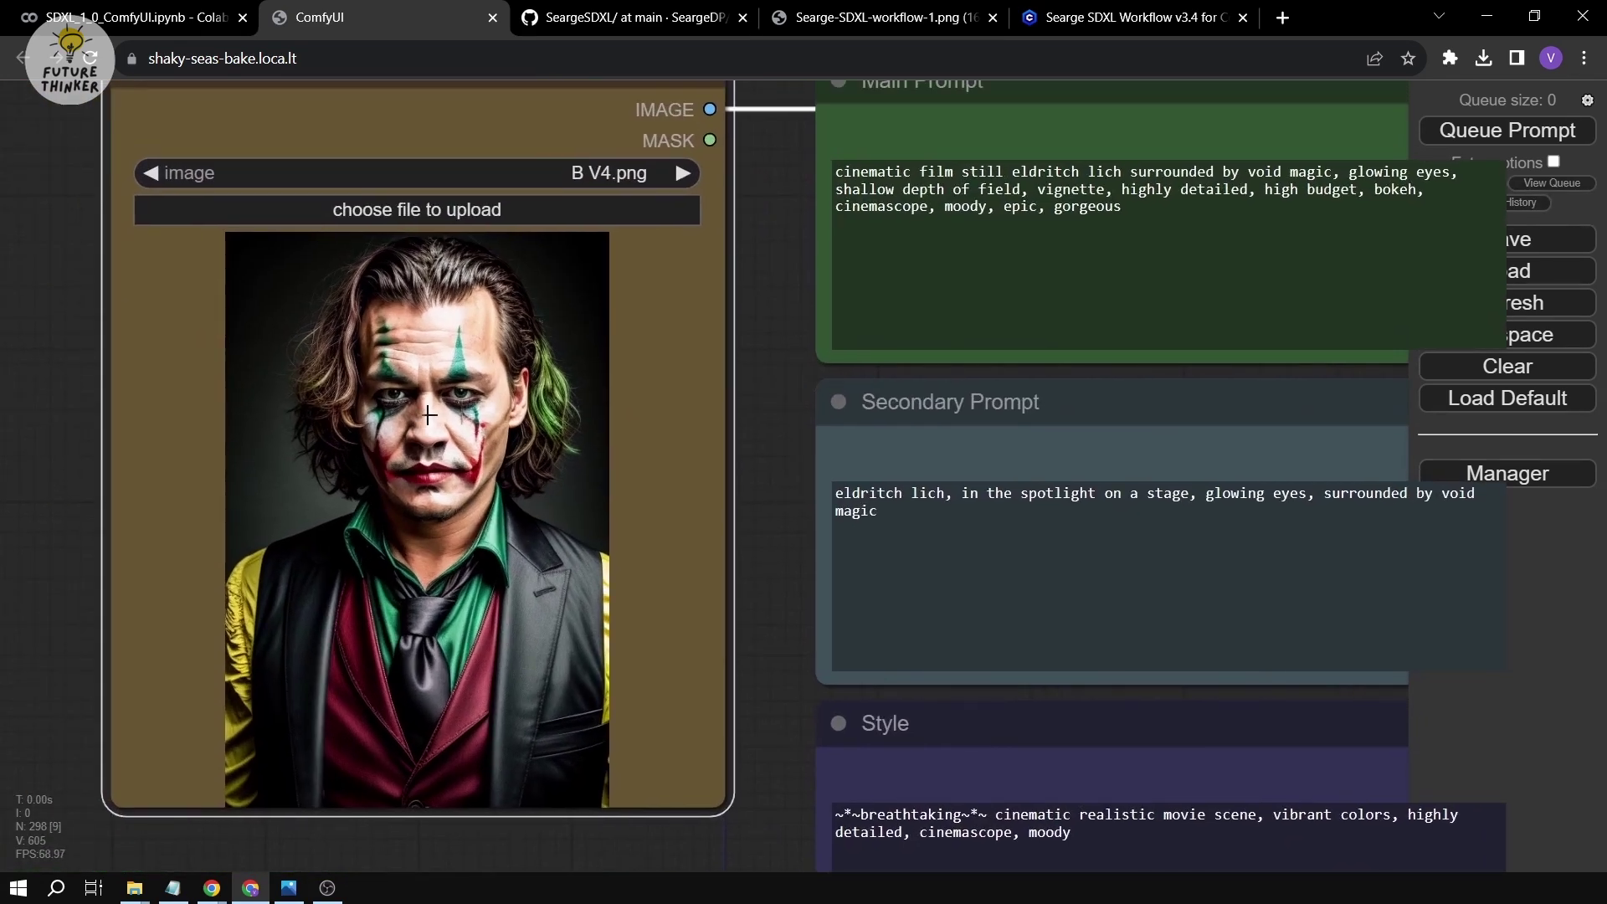
pyautogui.scroll(-3, 546, 489)
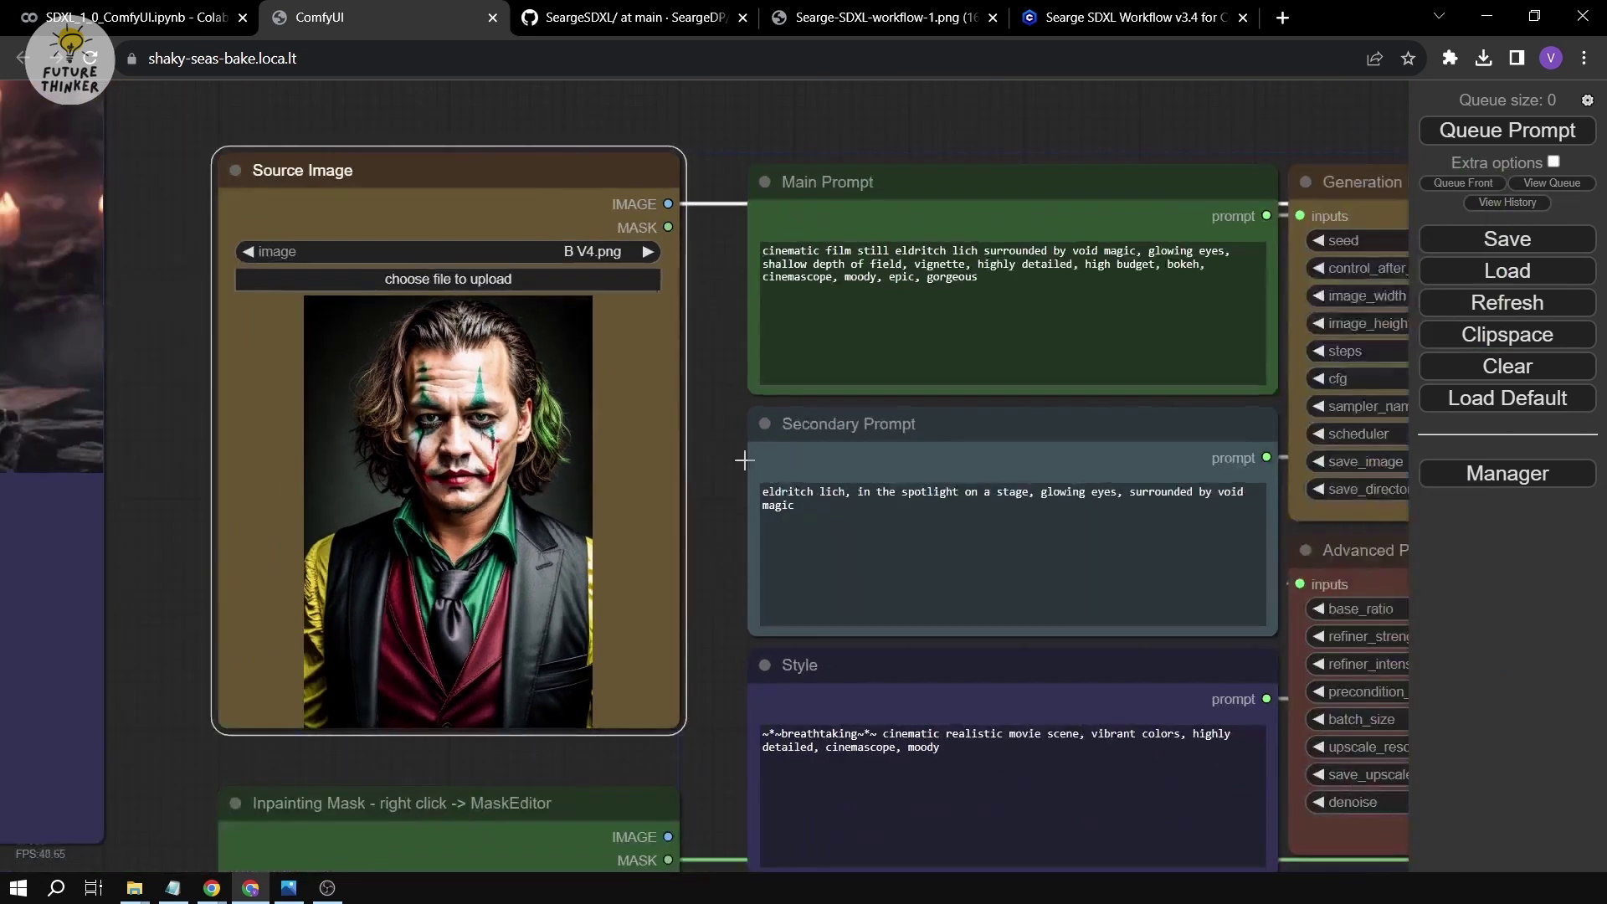
pyautogui.moveTo(743, 460); pyautogui.dragTo(314, 225)
pyautogui.scroll(-4, 1238, 672)
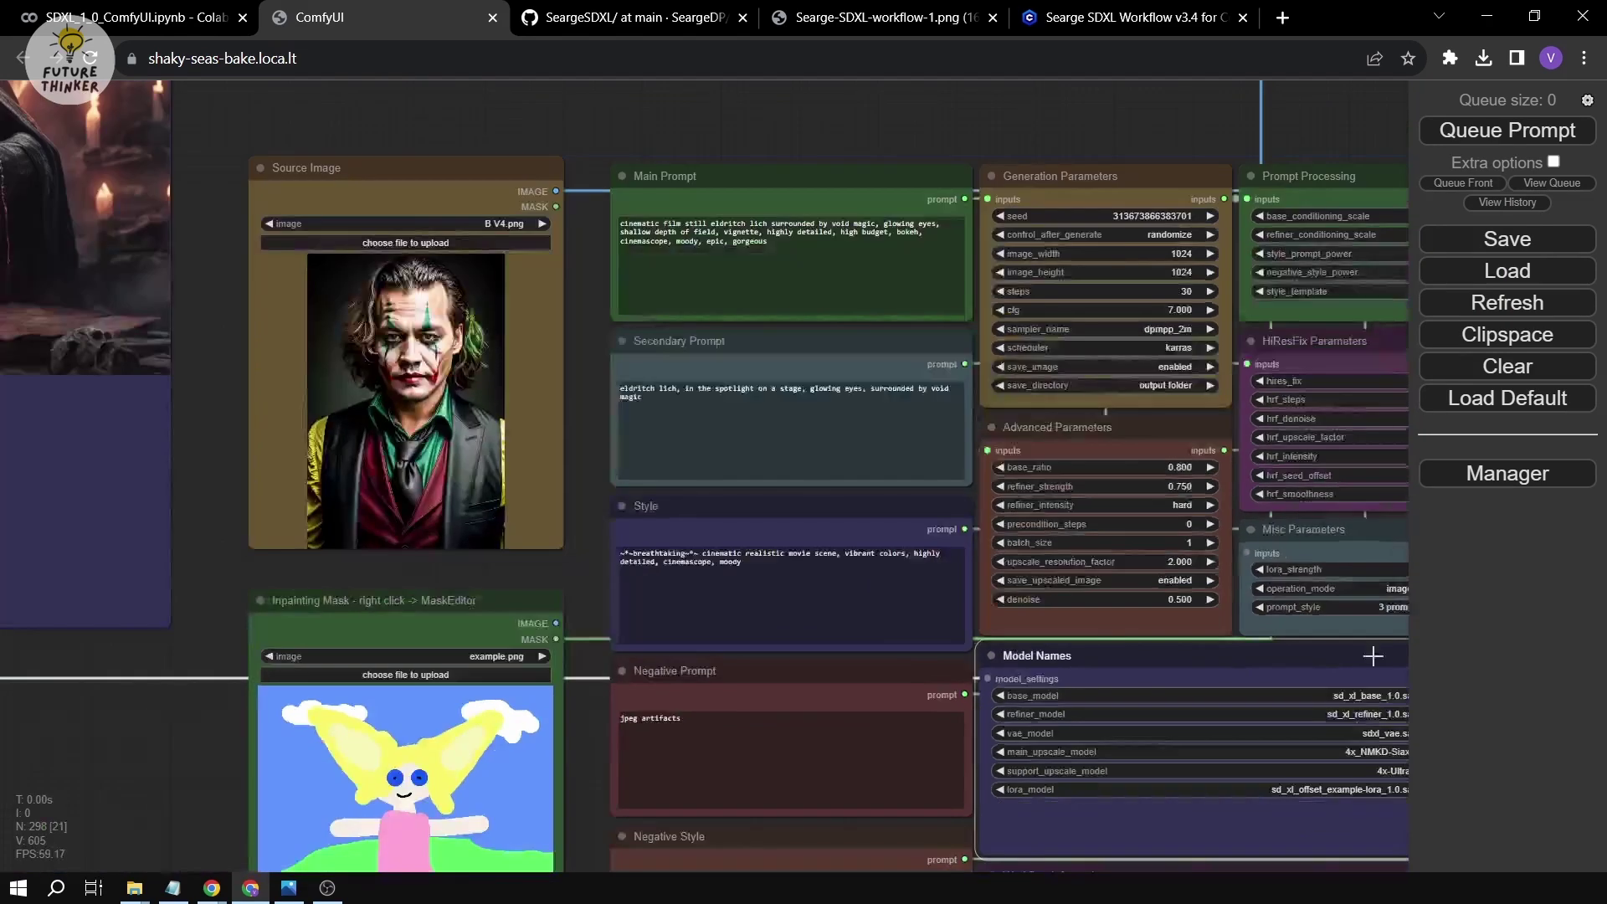
pyautogui.moveTo(1318, 148); pyautogui.dragTo(968, 131)
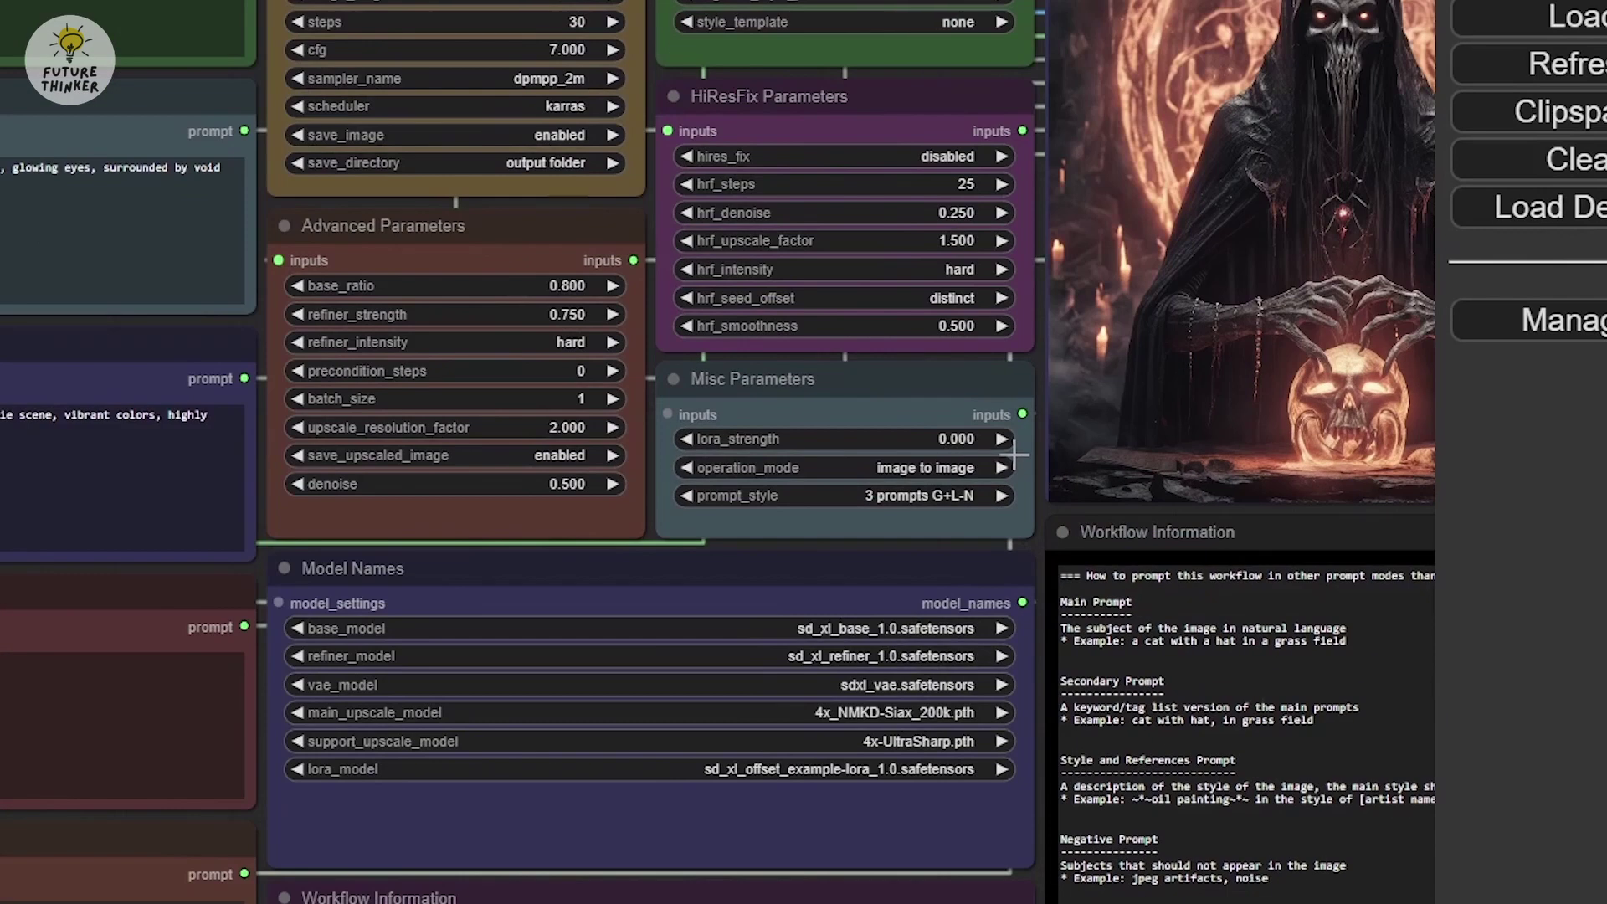
# Keep operation_mode on 'image to image', then glance at the generated image in Photos.
pyautogui.click(894, 469)
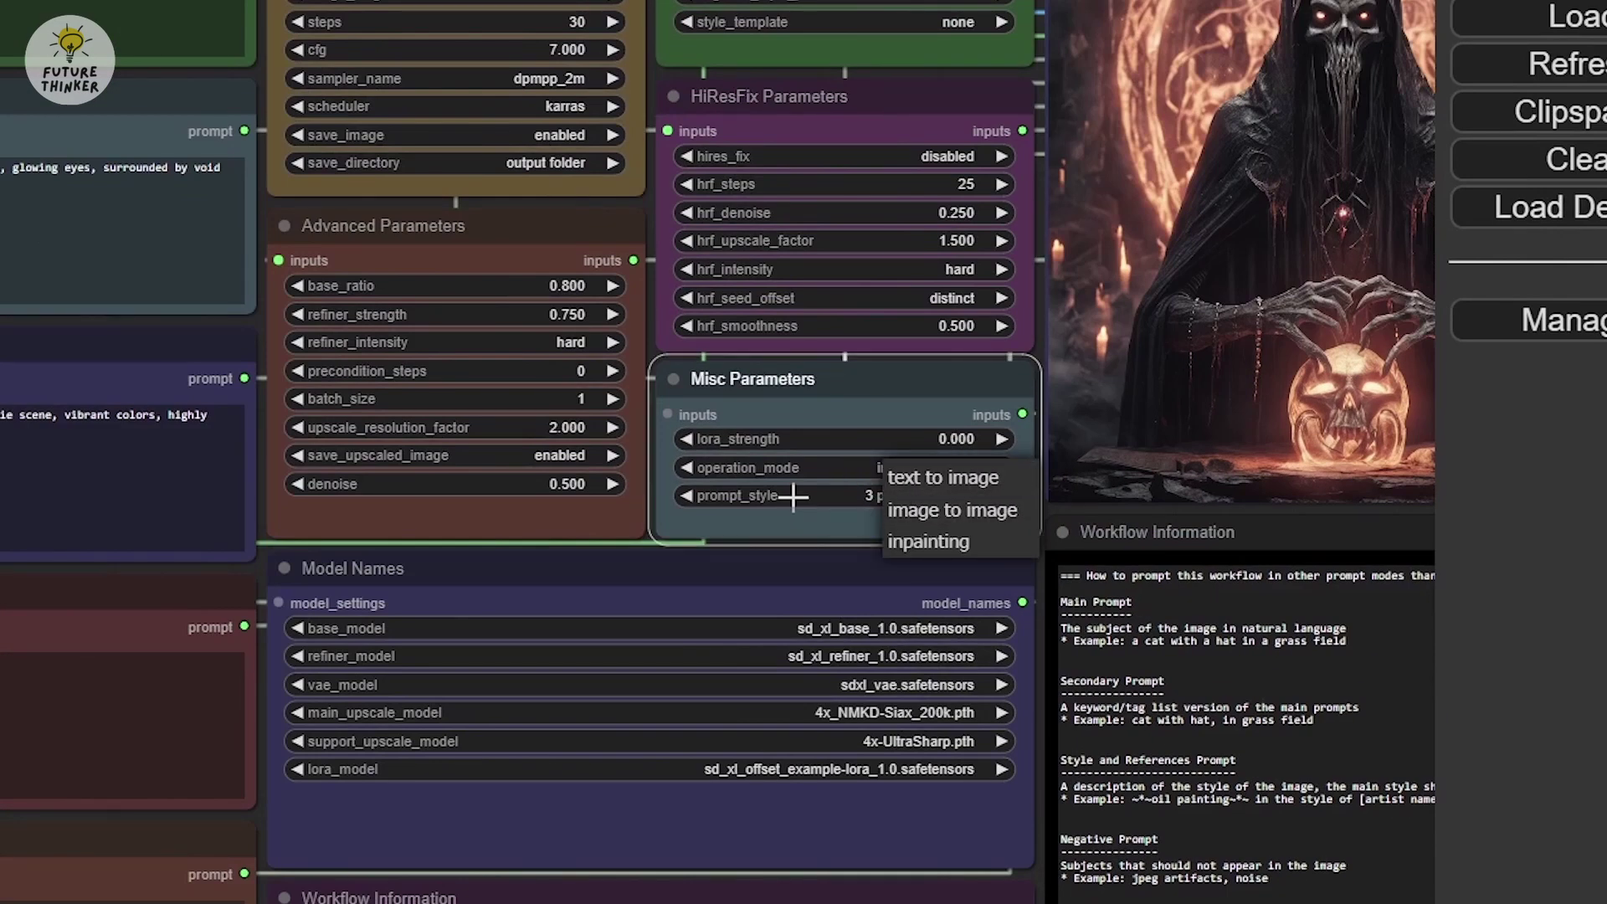
pyautogui.click(968, 513)
pyautogui.click(791, 495)
pyautogui.moveTo(174, 101); pyautogui.dragTo(510, 133)
pyautogui.scroll(5, 497, 258)
pyautogui.scroll(1, 502, 279)
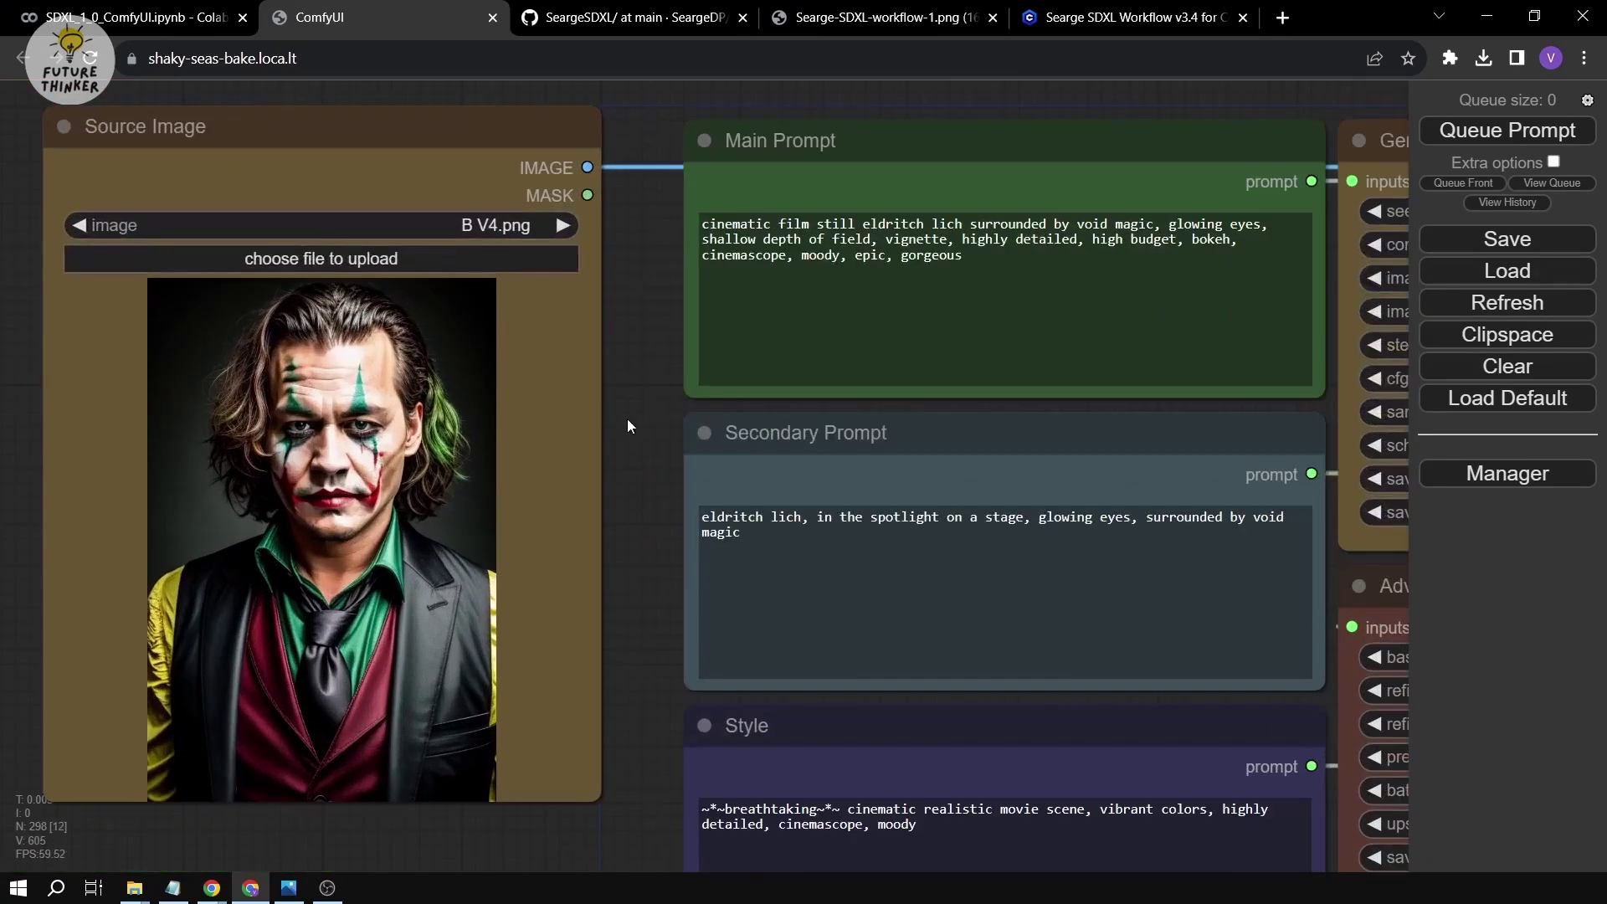
pyautogui.moveTo(626, 418); pyautogui.dragTo(673, 411)
pyautogui.scroll(5, 442, 417)
pyautogui.scroll(-3, 734, 473)
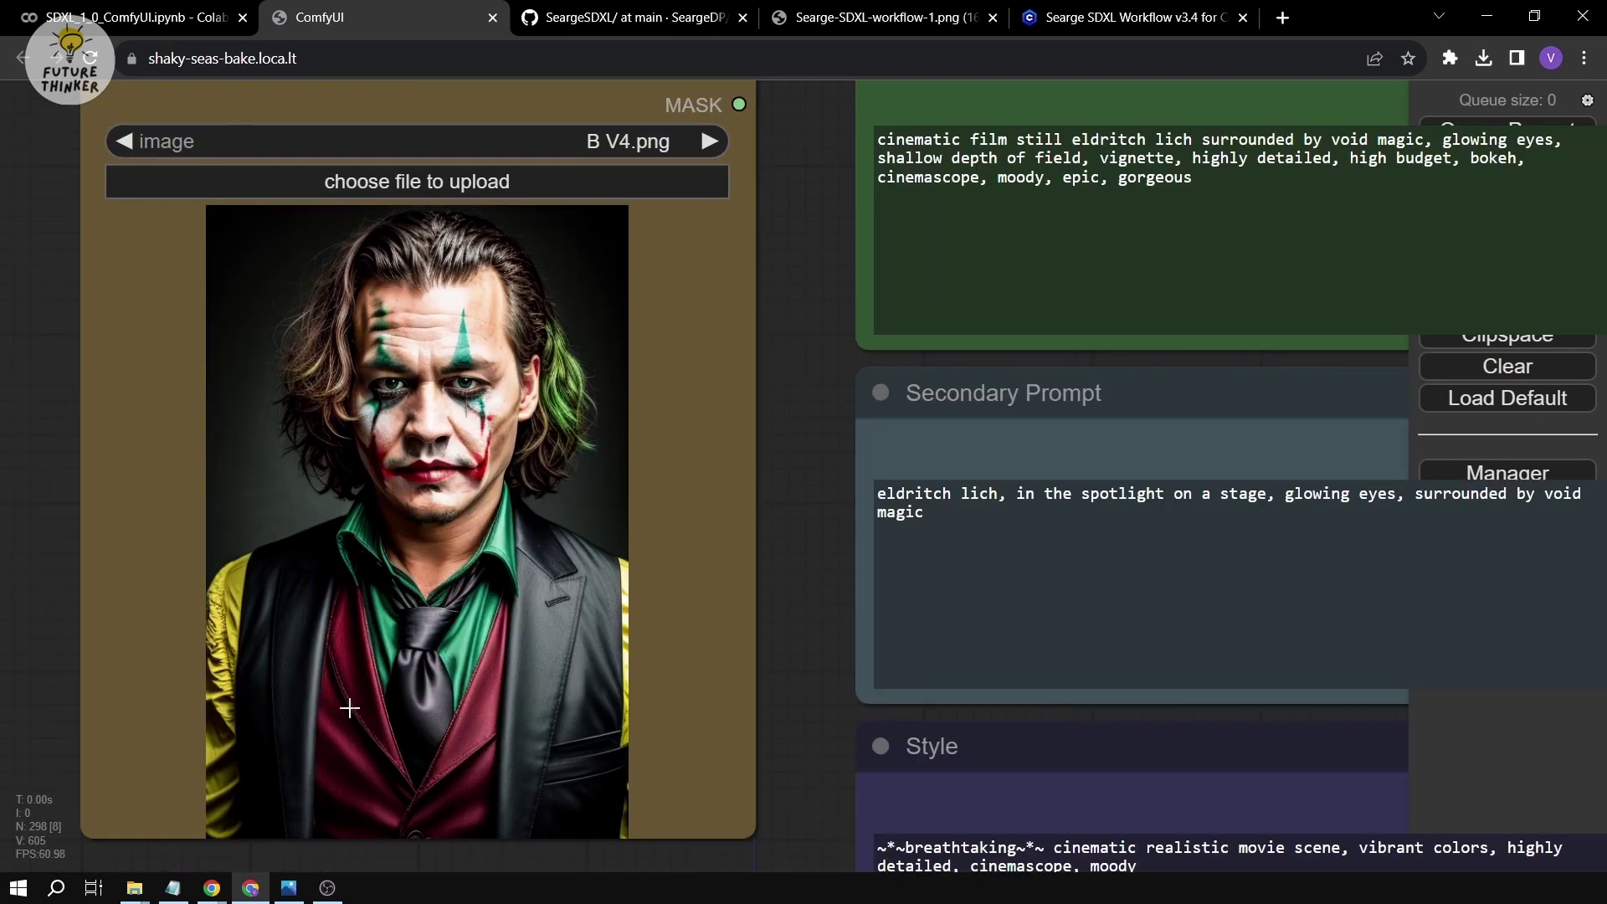
pyautogui.click(279, 876)
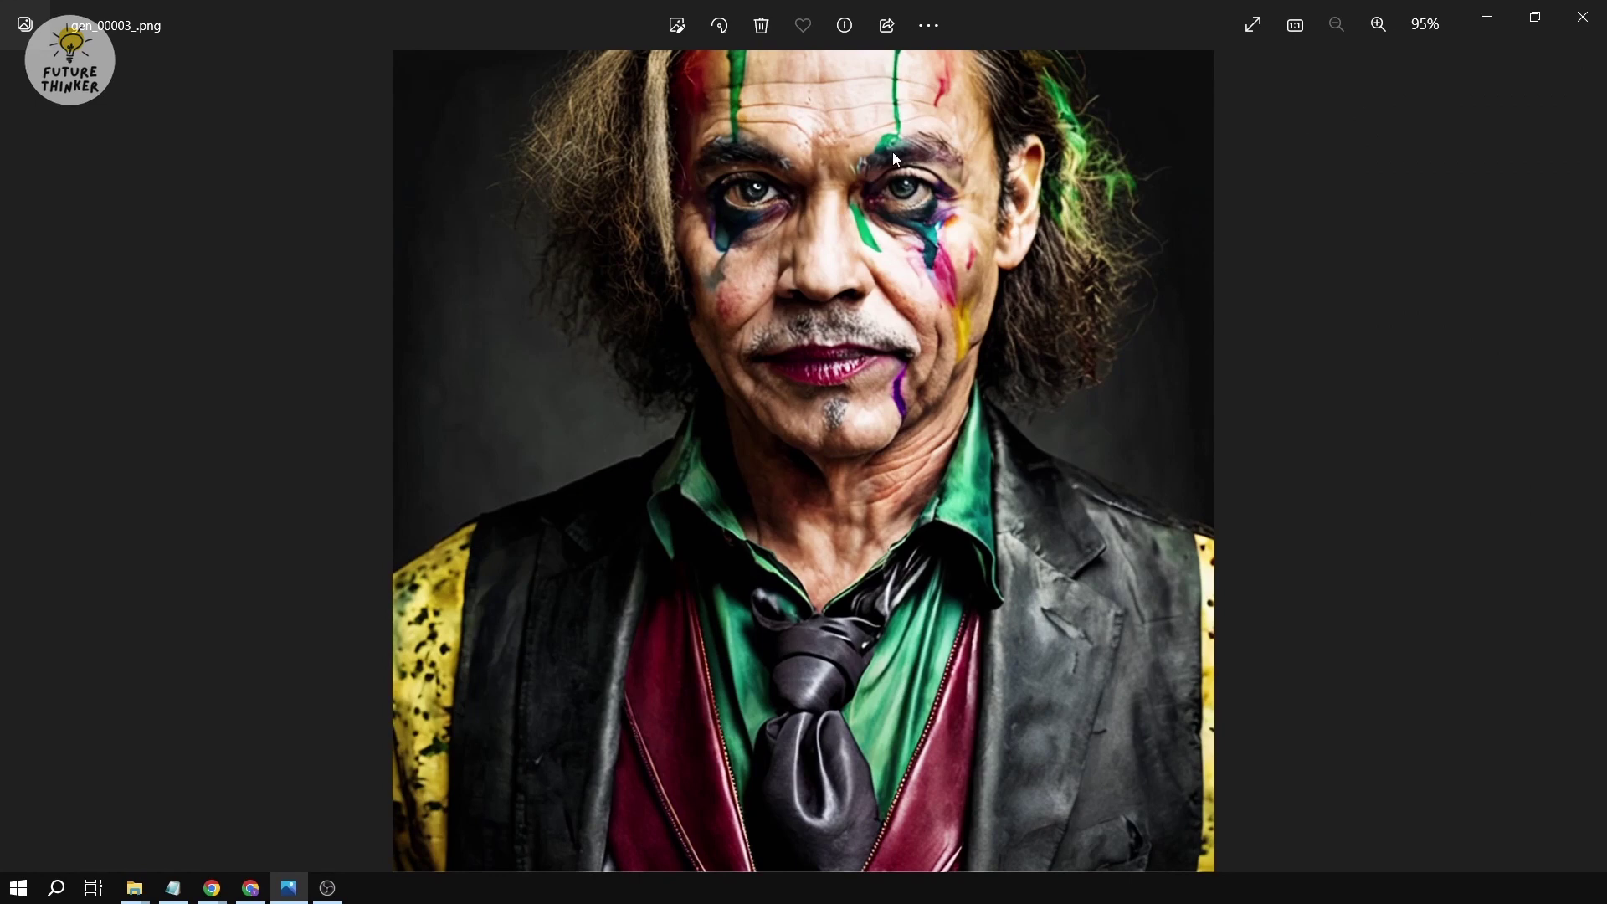
pyautogui.hotkey('alt', 'Tab')
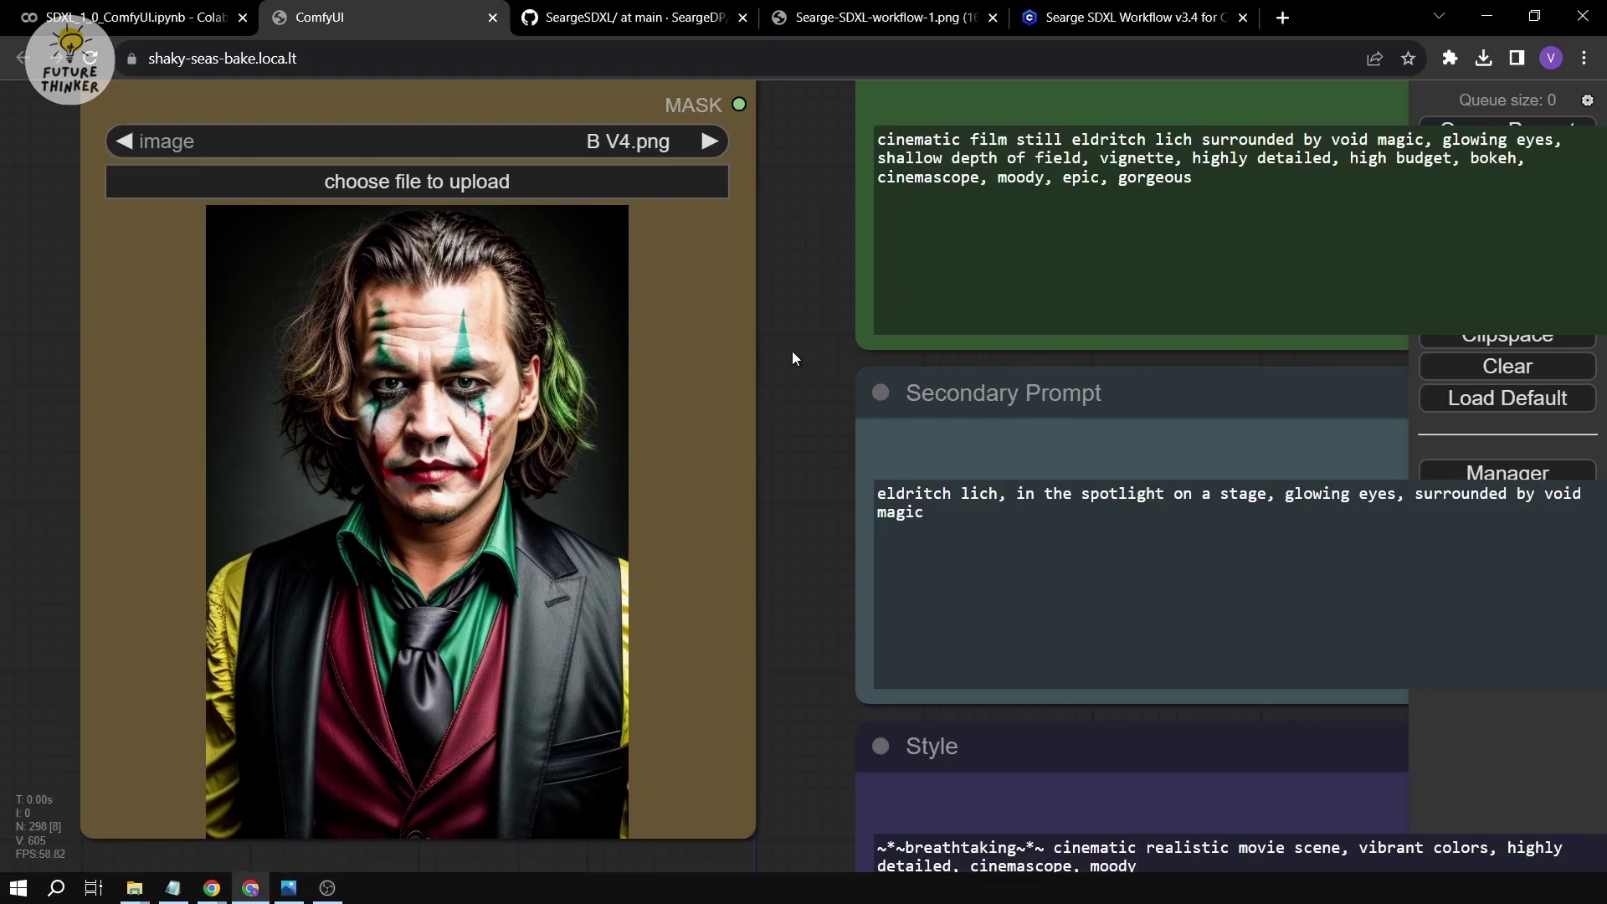
# Set Generation Parameters image_width to 768 (height 1024), then view the result in Photos.
pyautogui.moveTo(791, 352); pyautogui.dragTo(152, 371)
pyautogui.scroll(-5, 986, 342)
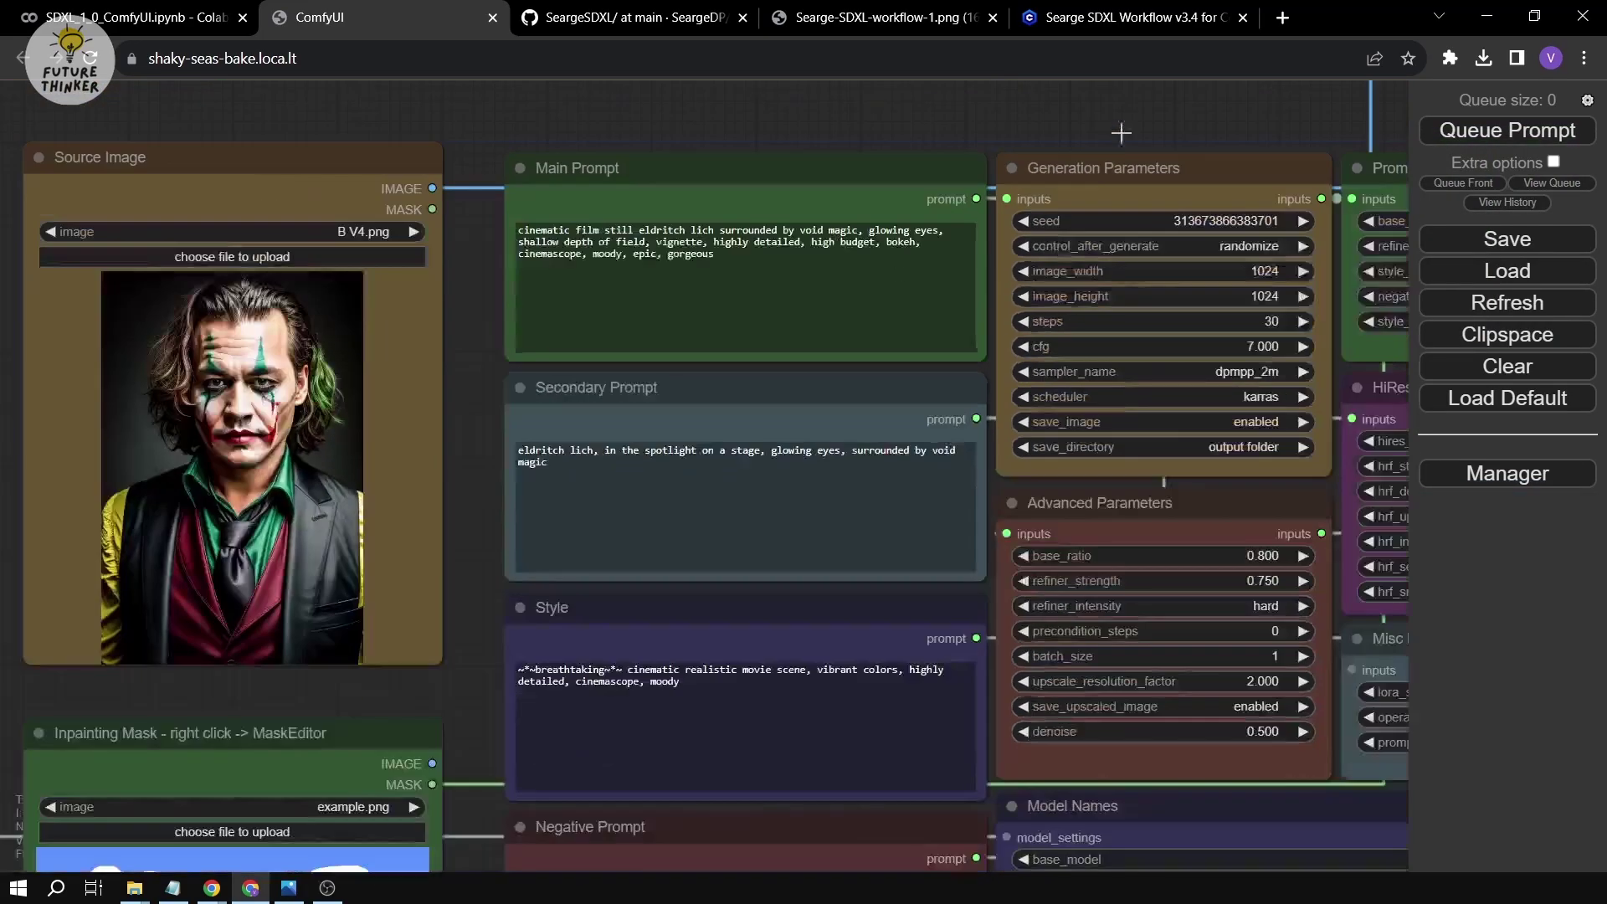
pyautogui.moveTo(1108, 117); pyautogui.dragTo(919, 139)
pyautogui.click(1084, 293)
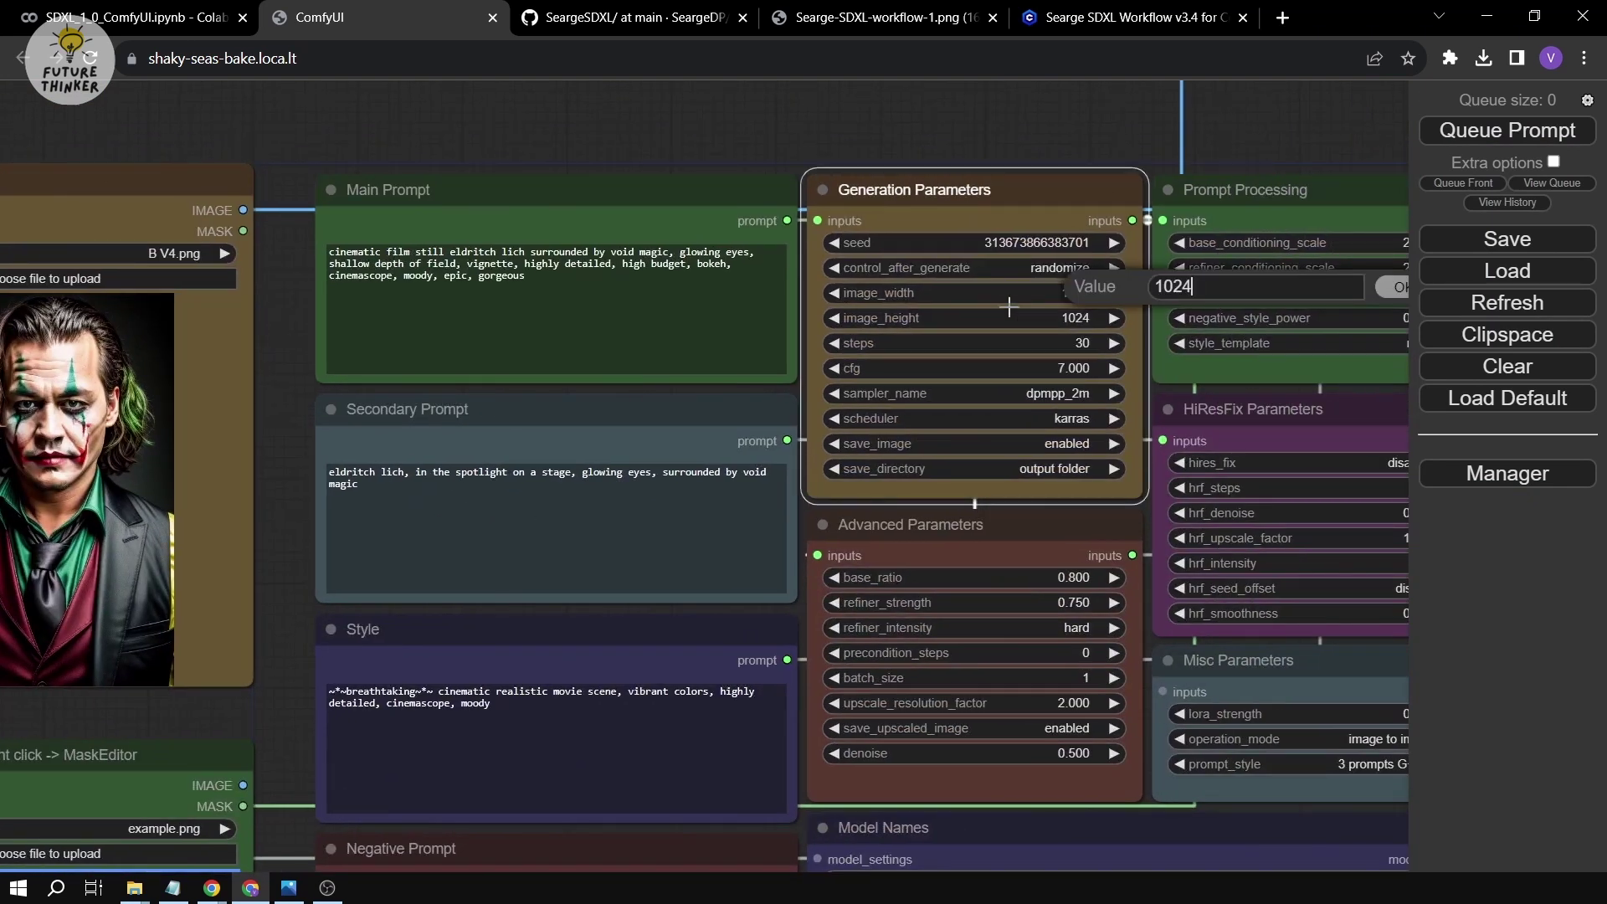
pyautogui.click(1400, 288)
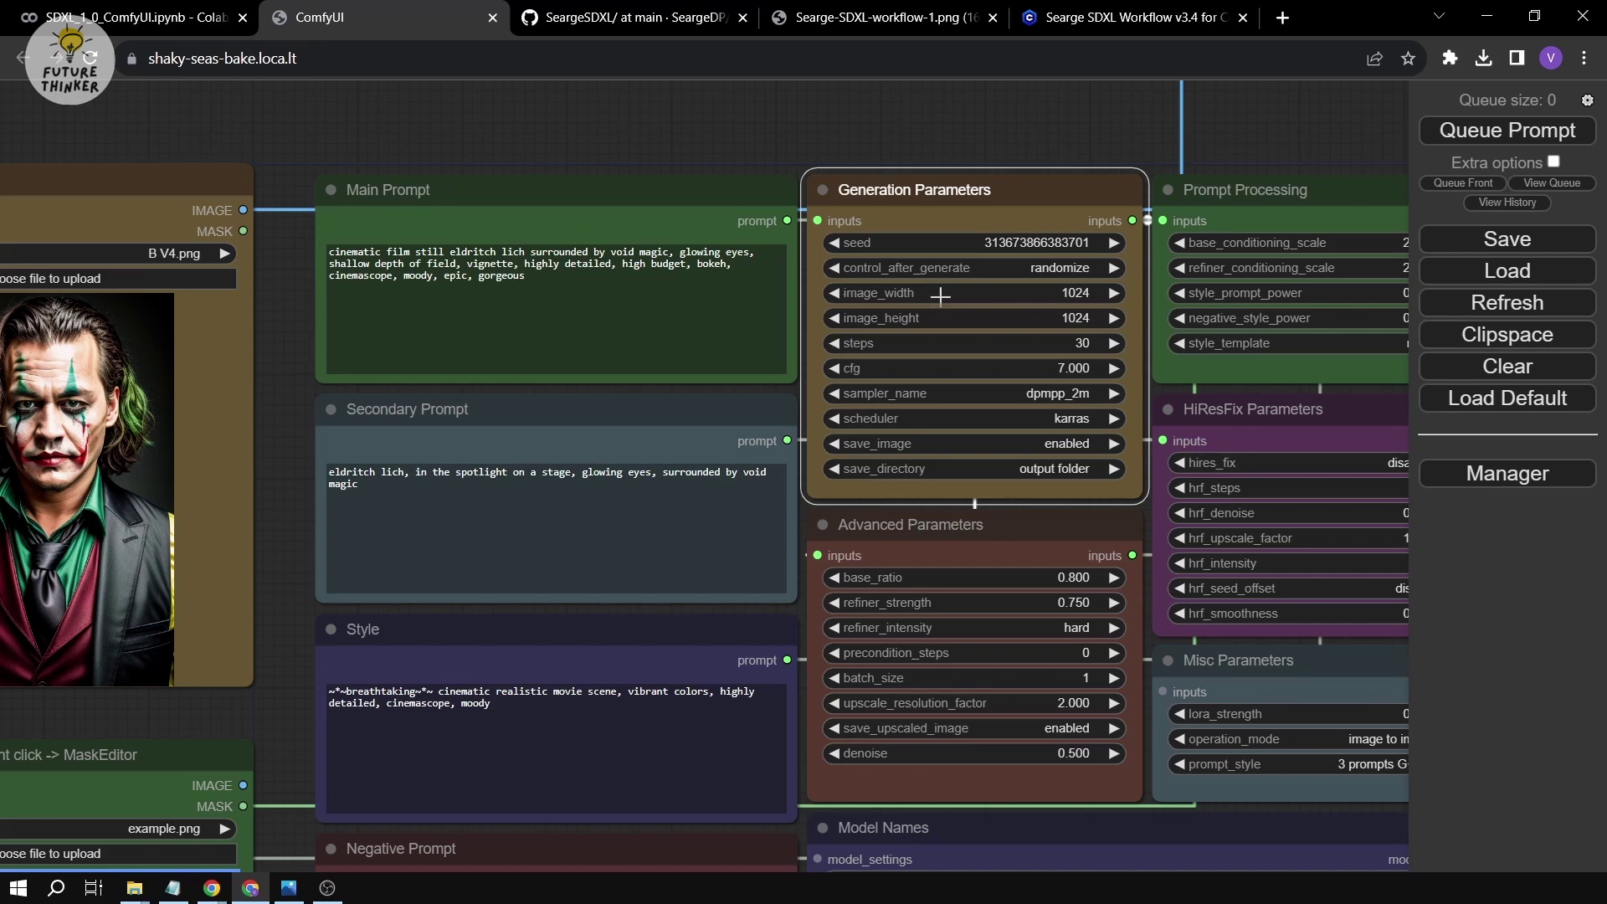
pyautogui.click(1039, 293)
pyautogui.doubleClick(1177, 293)
pyautogui.write('7')
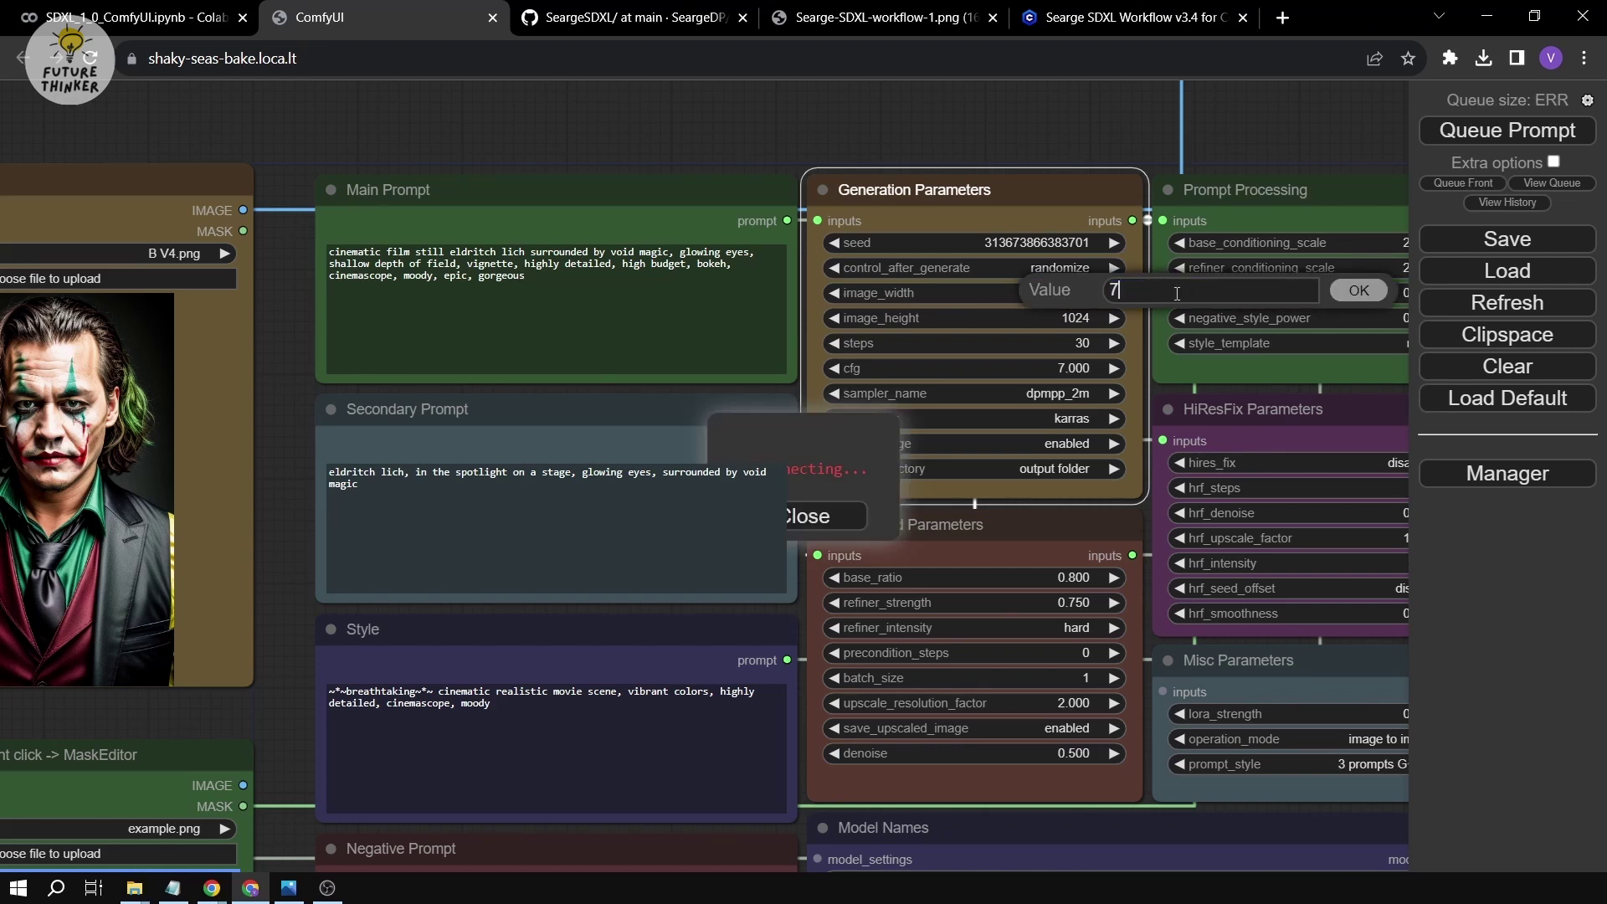
pyautogui.write('68')
pyautogui.press('Return')
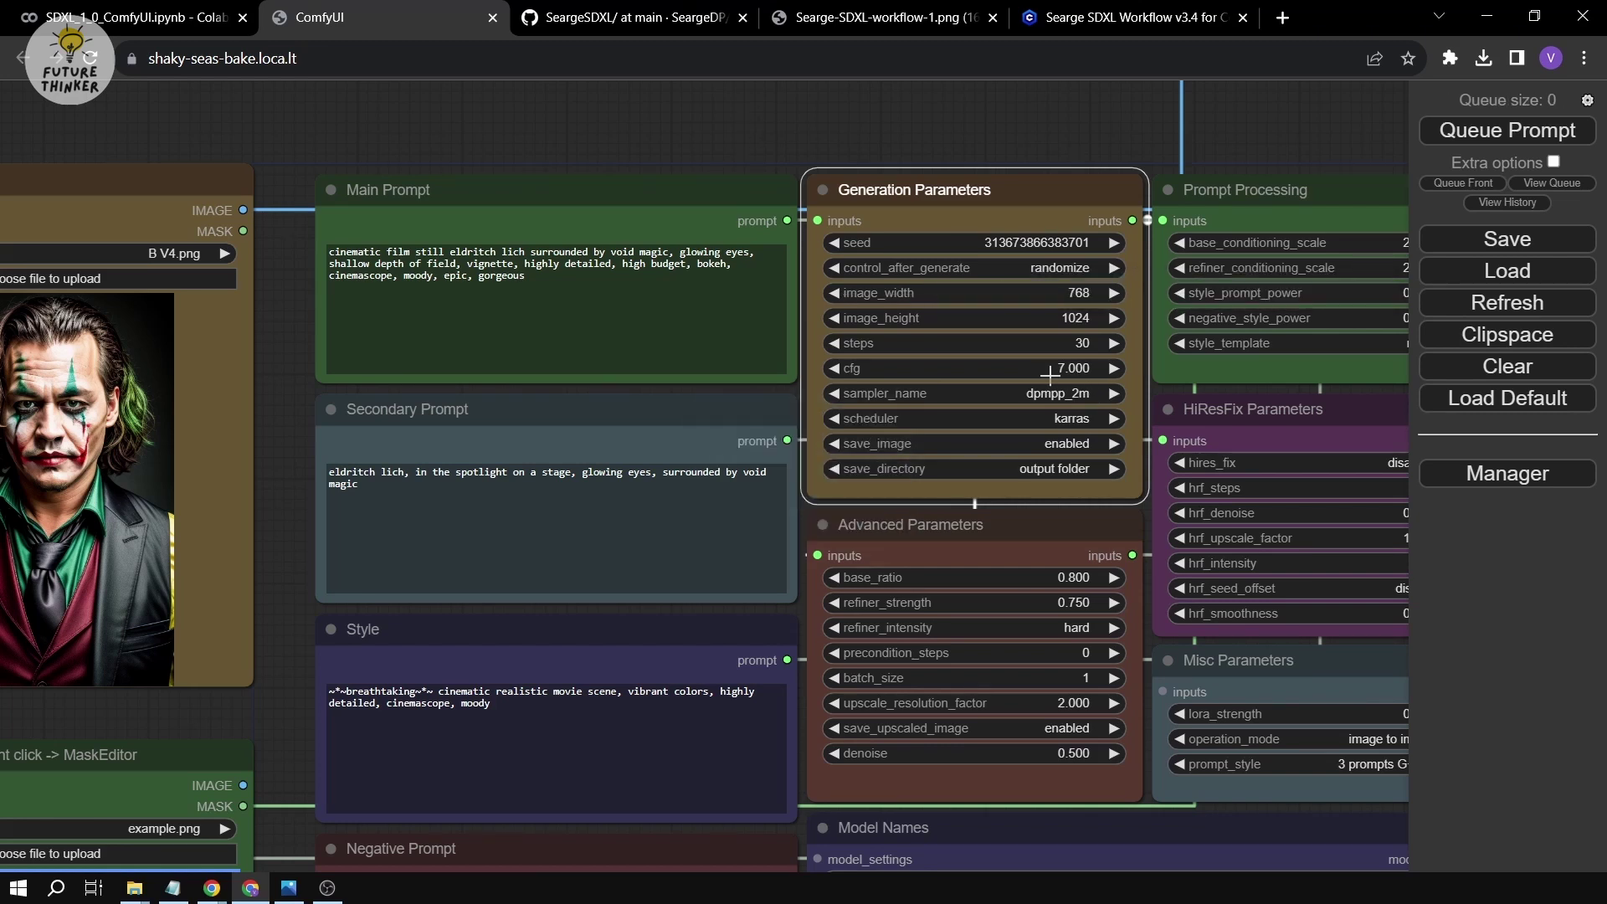
pyautogui.moveTo(285, 360); pyautogui.dragTo(474, 333)
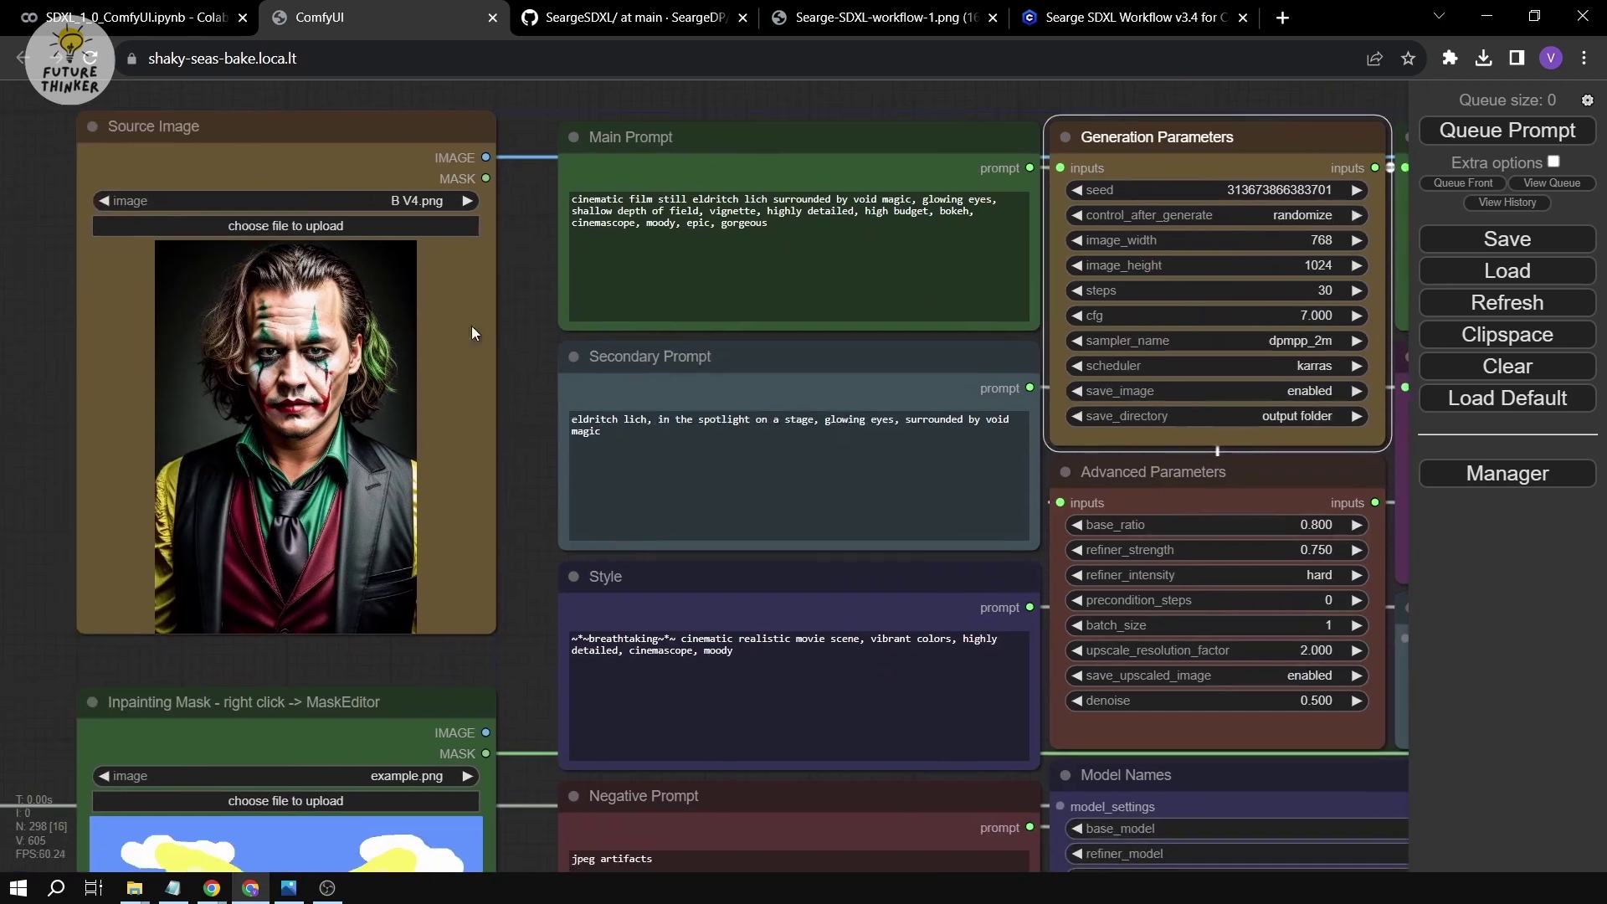
pyautogui.hotkey('alt', 'Tab')
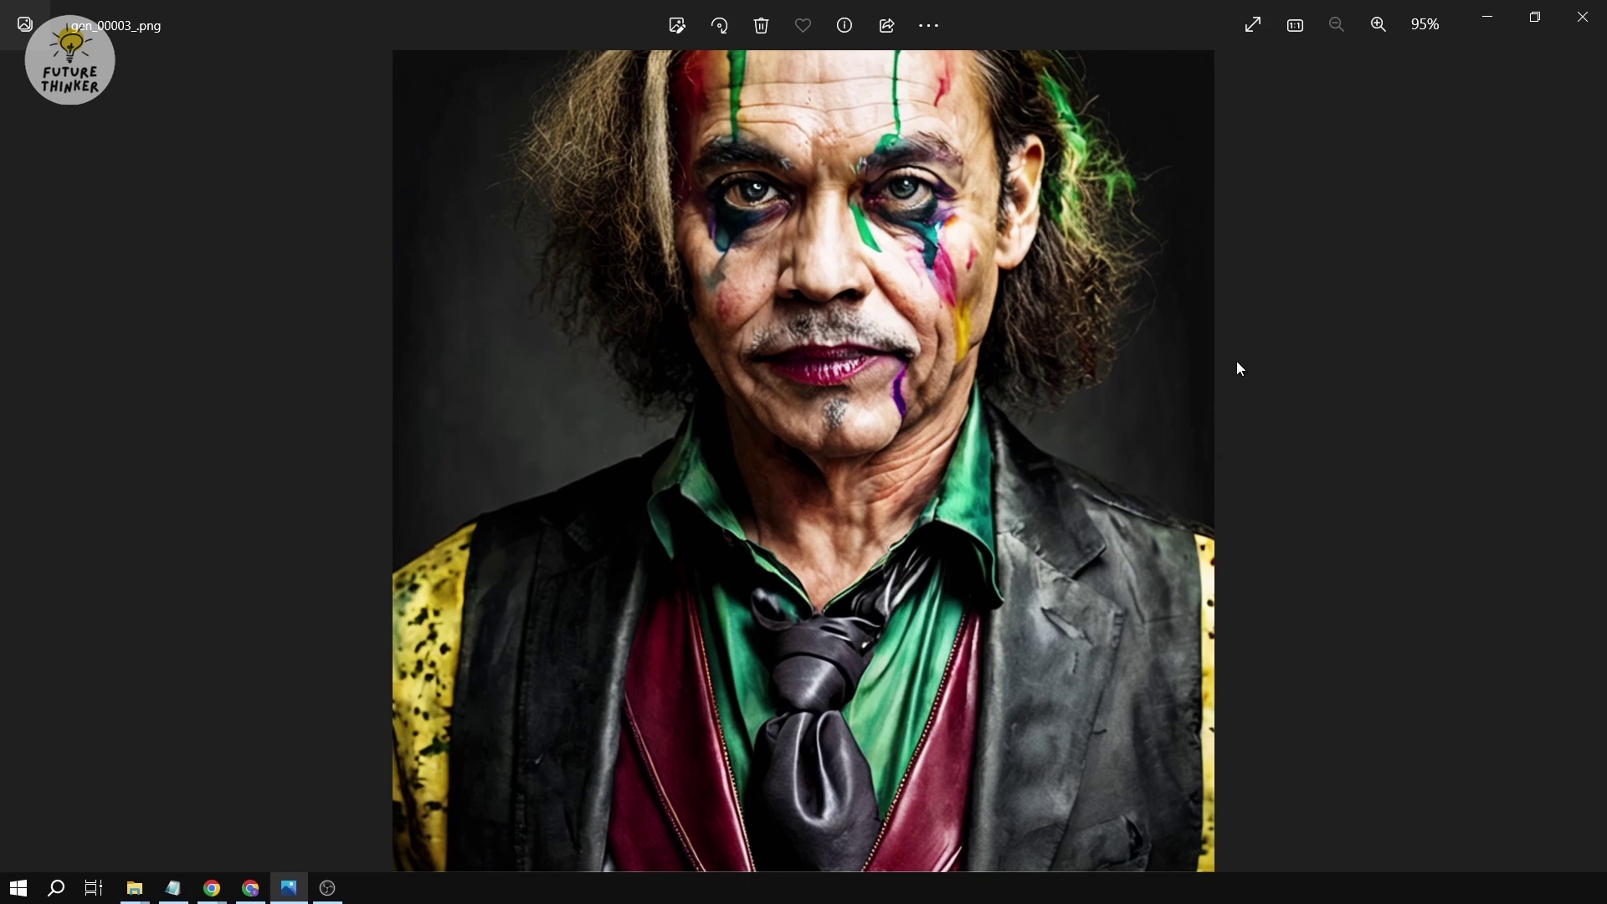
# Minimise the Photos viewer to get back to the ComfyUI workflow.
pyautogui.click(1487, 21)
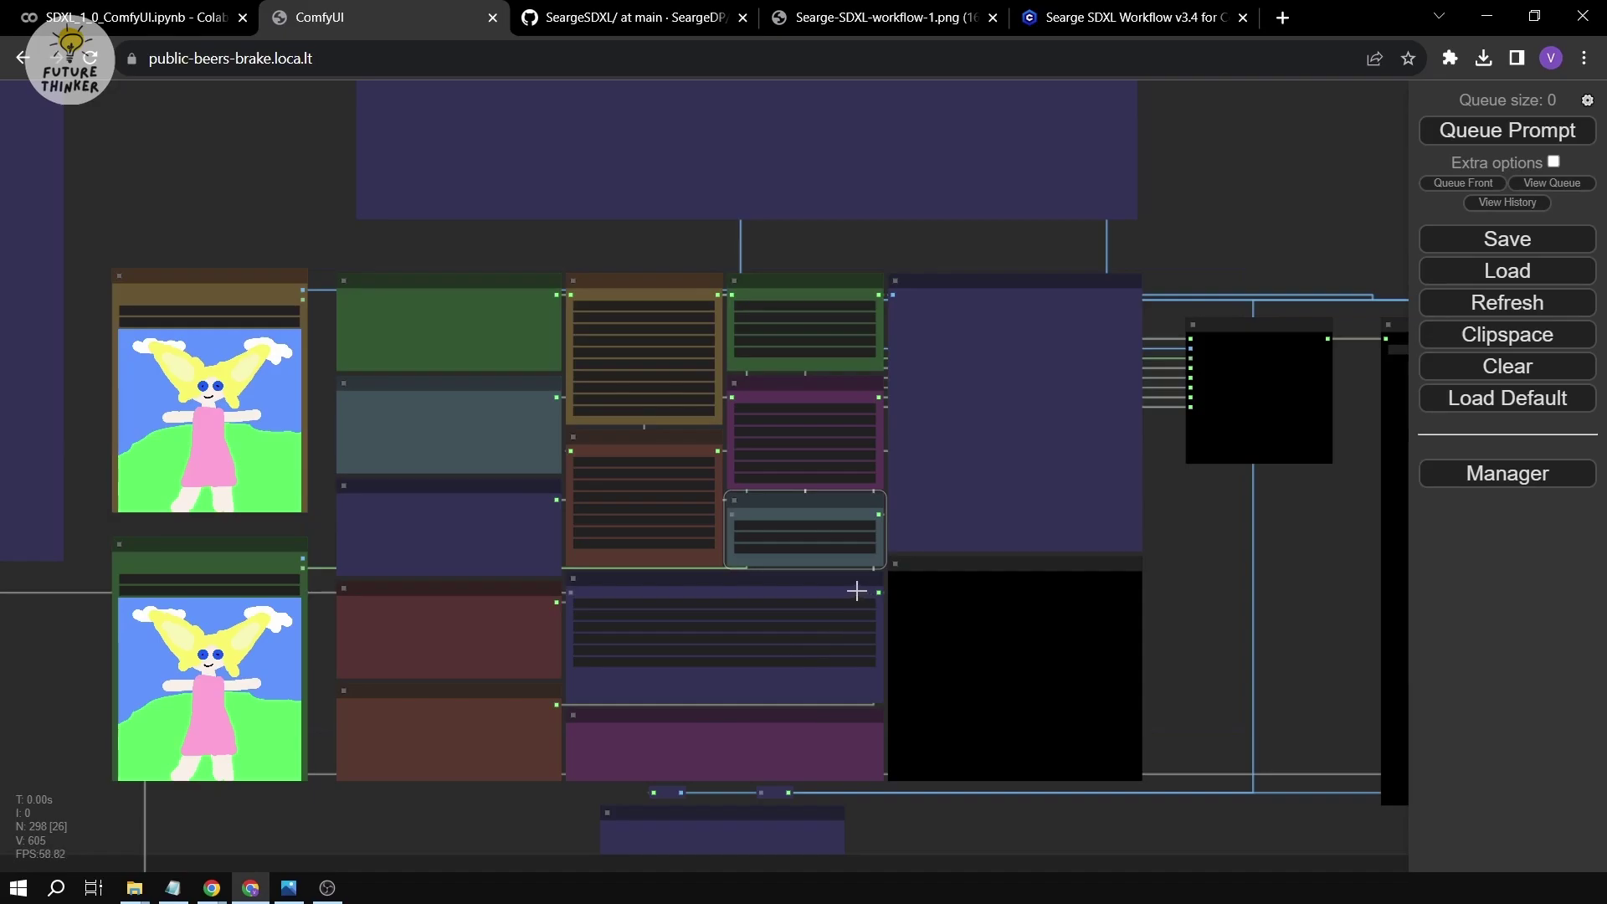
# Choose 'inpainting' for operation_mode in the Misc Parameters node.
pyautogui.scroll(10, 828, 593)
pyautogui.click(801, 579)
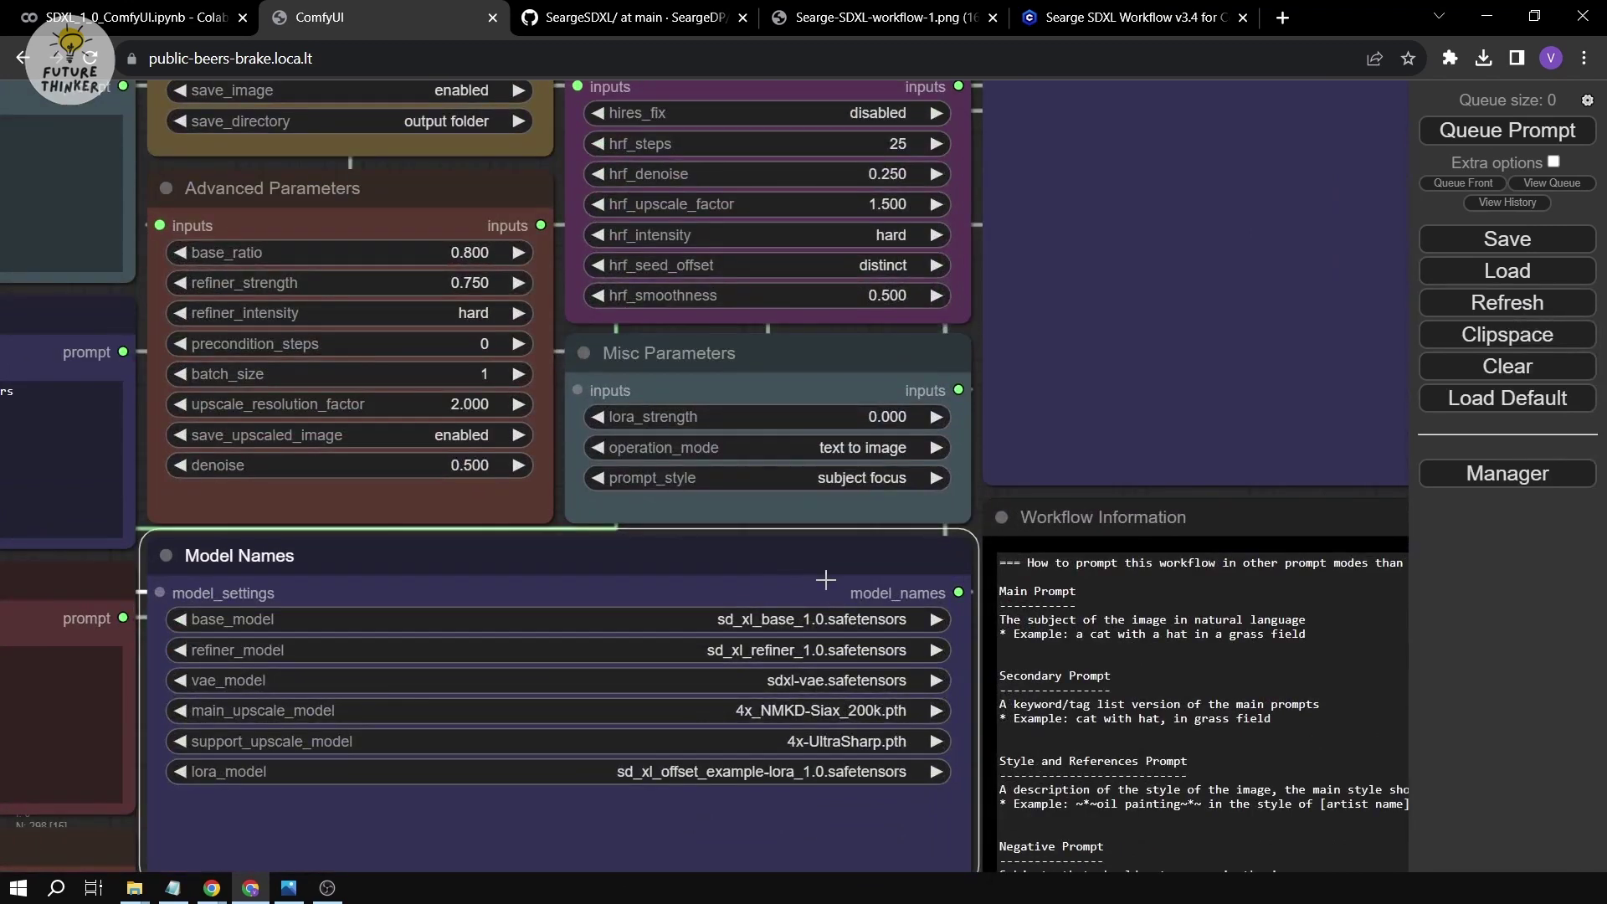
pyautogui.click(837, 446)
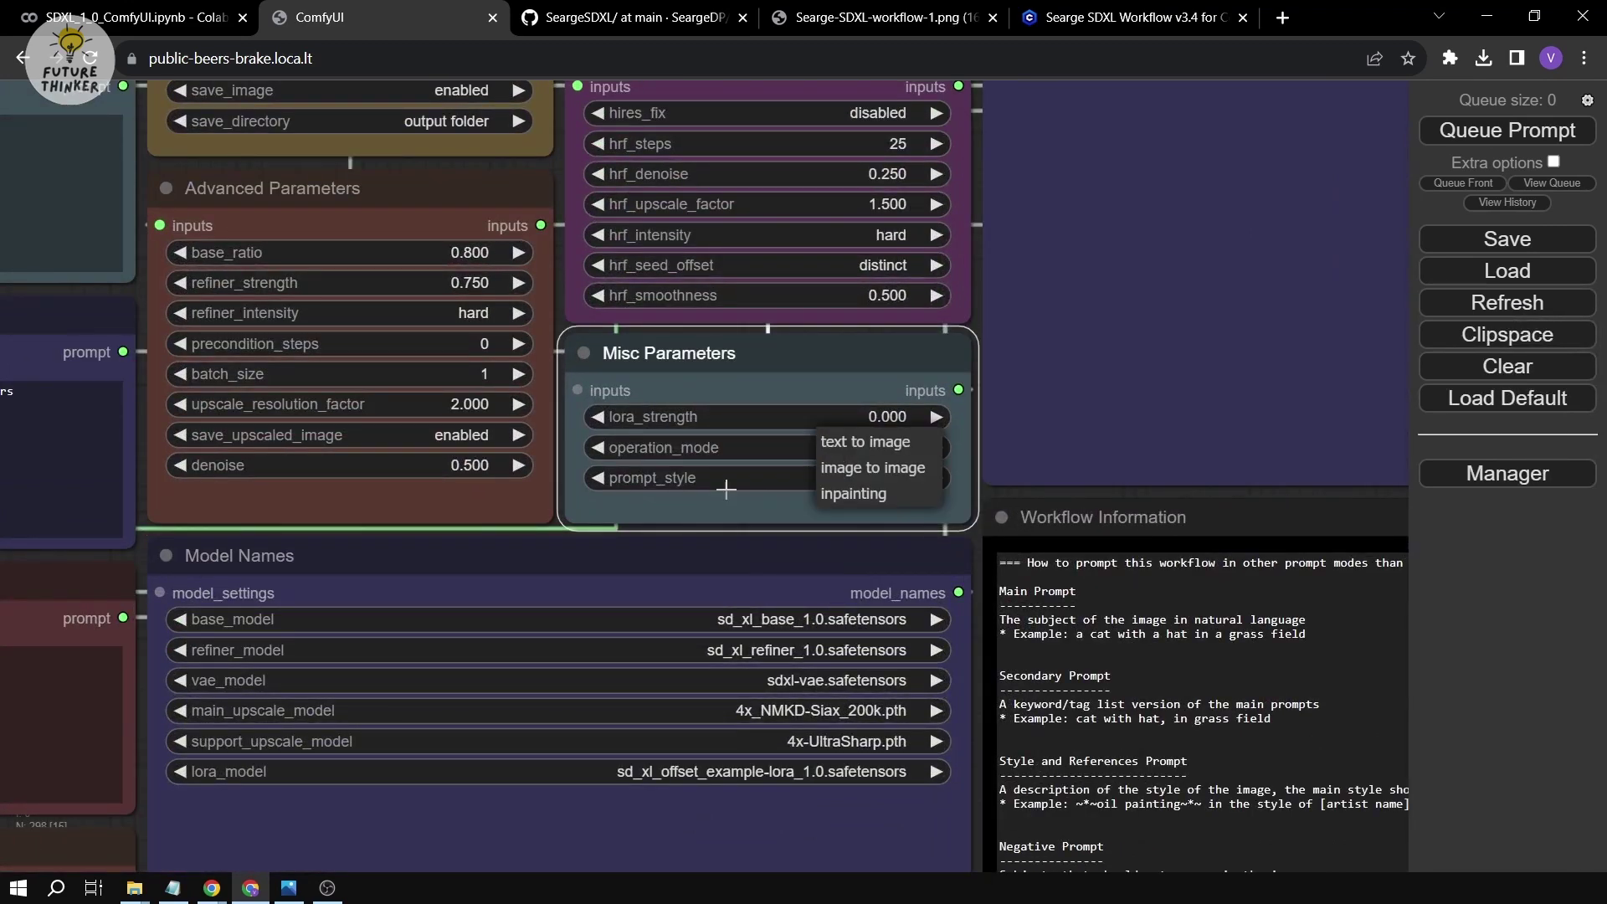
pyautogui.click(852, 494)
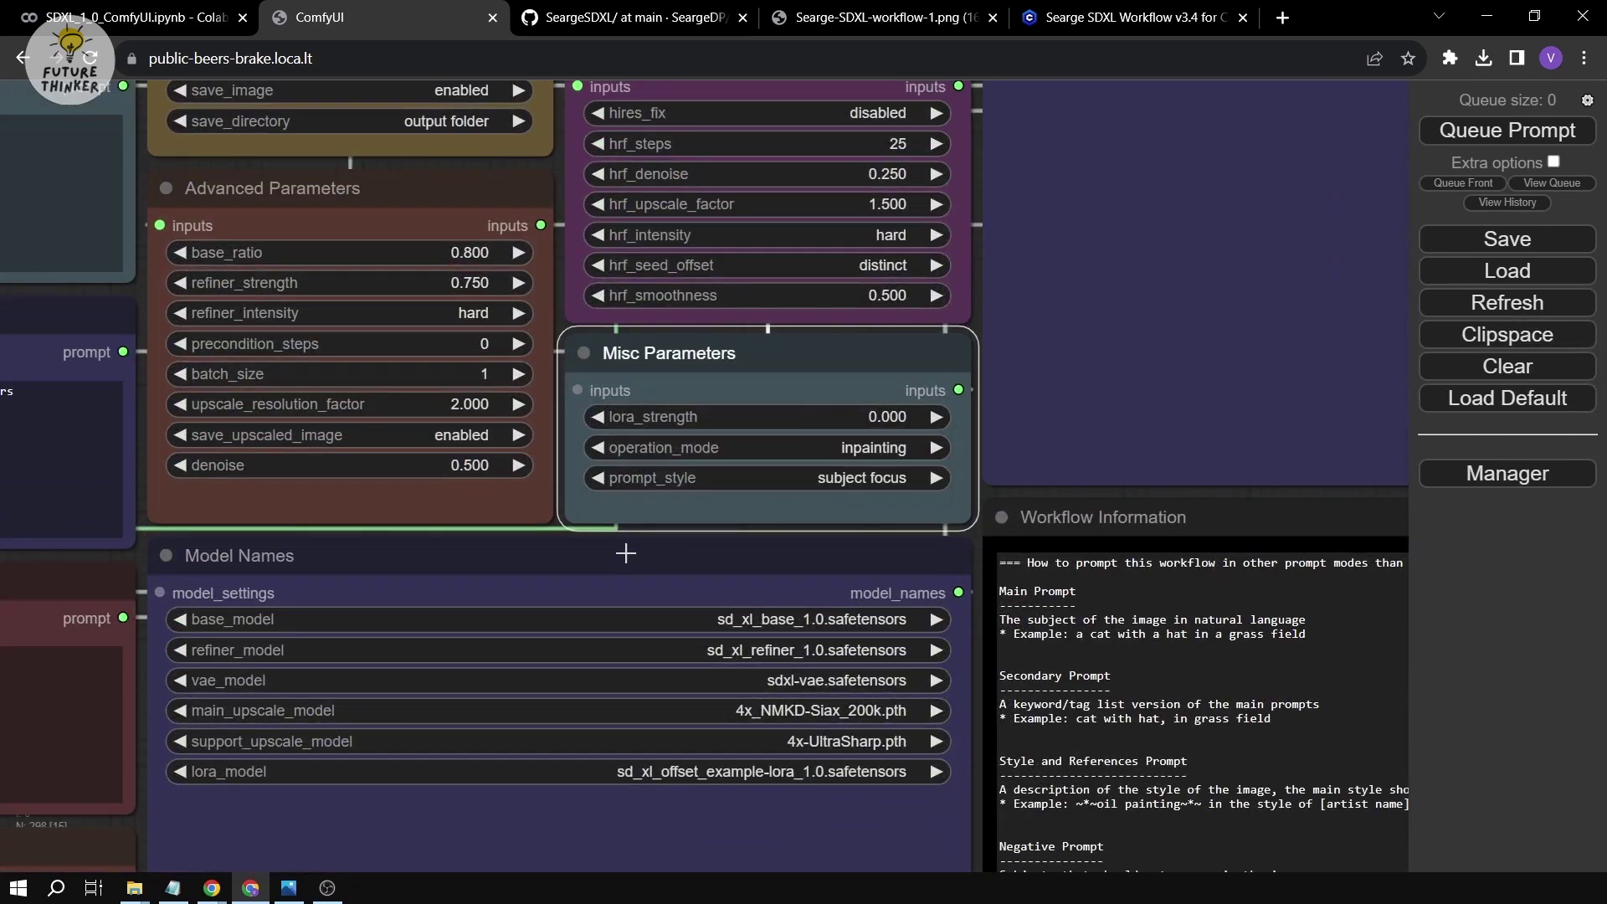
pyautogui.scroll(-5, 649, 553)
pyautogui.moveTo(157, 154); pyautogui.dragTo(334, 175)
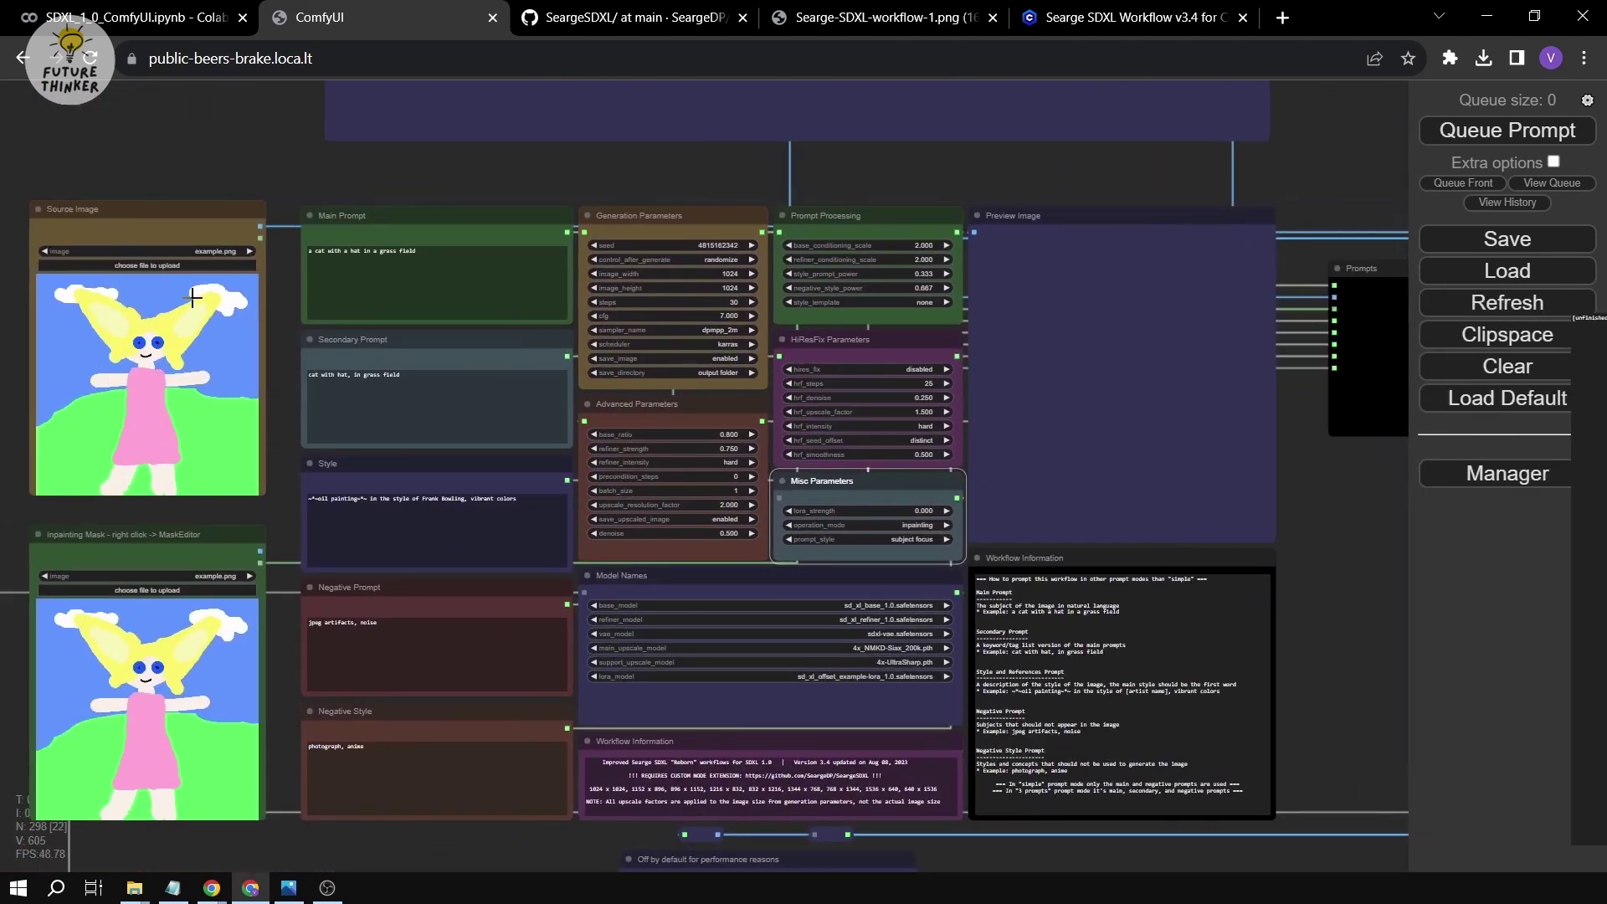
# Load B V4.png into both the Source Image and Inpainting Mask nodes.
pyautogui.moveTo(264, 130); pyautogui.dragTo(694, 151)
pyautogui.click(657, 272)
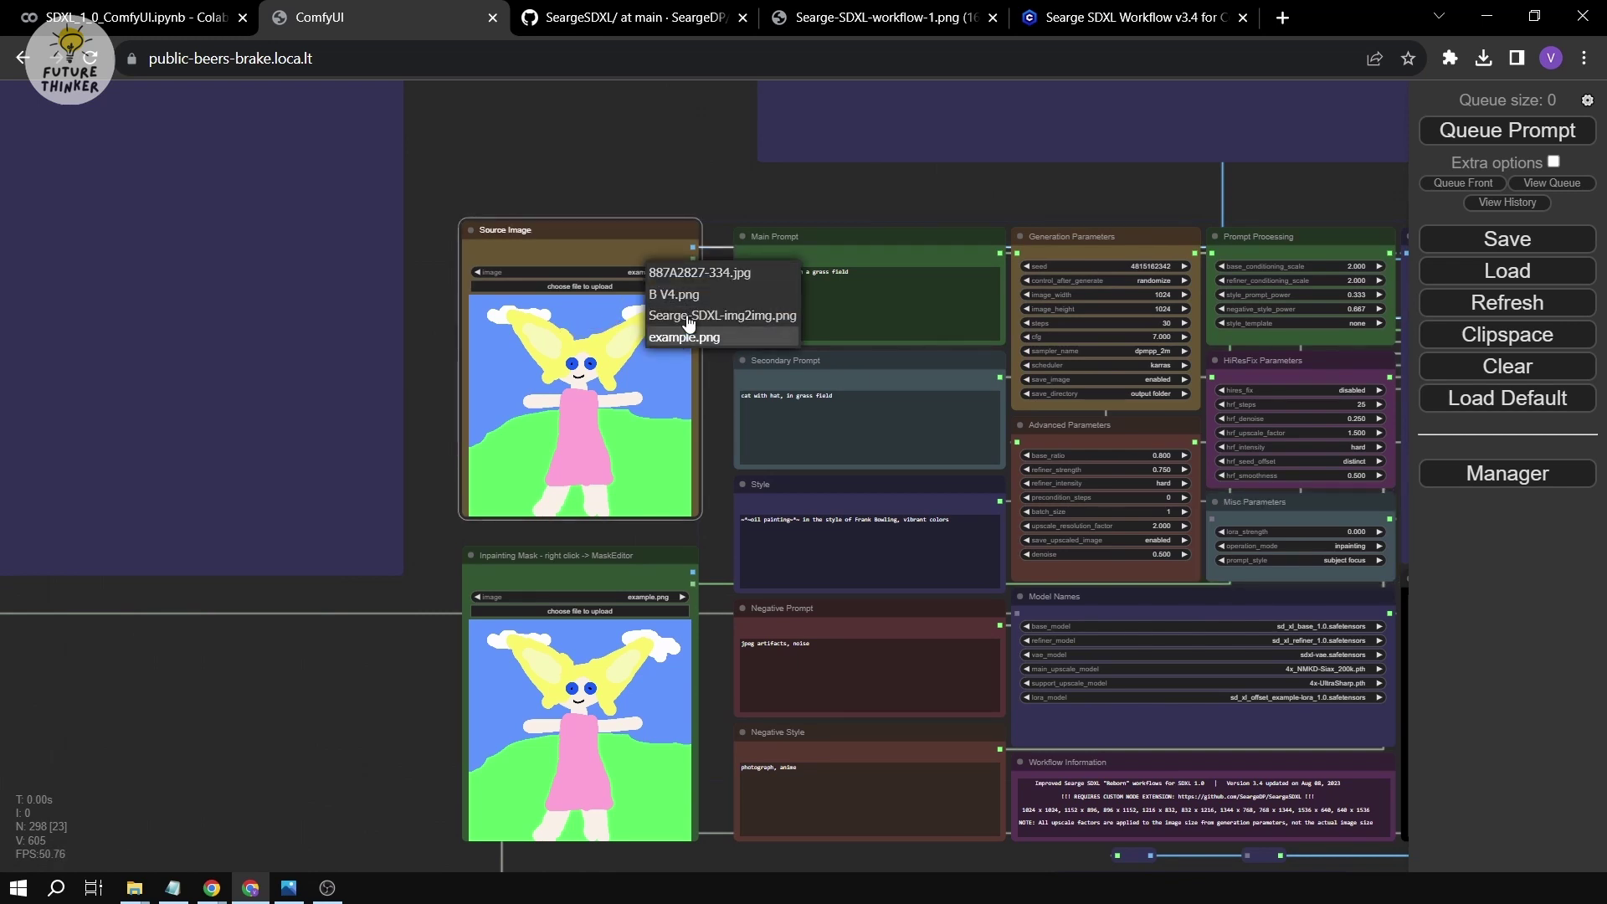
pyautogui.click(707, 274)
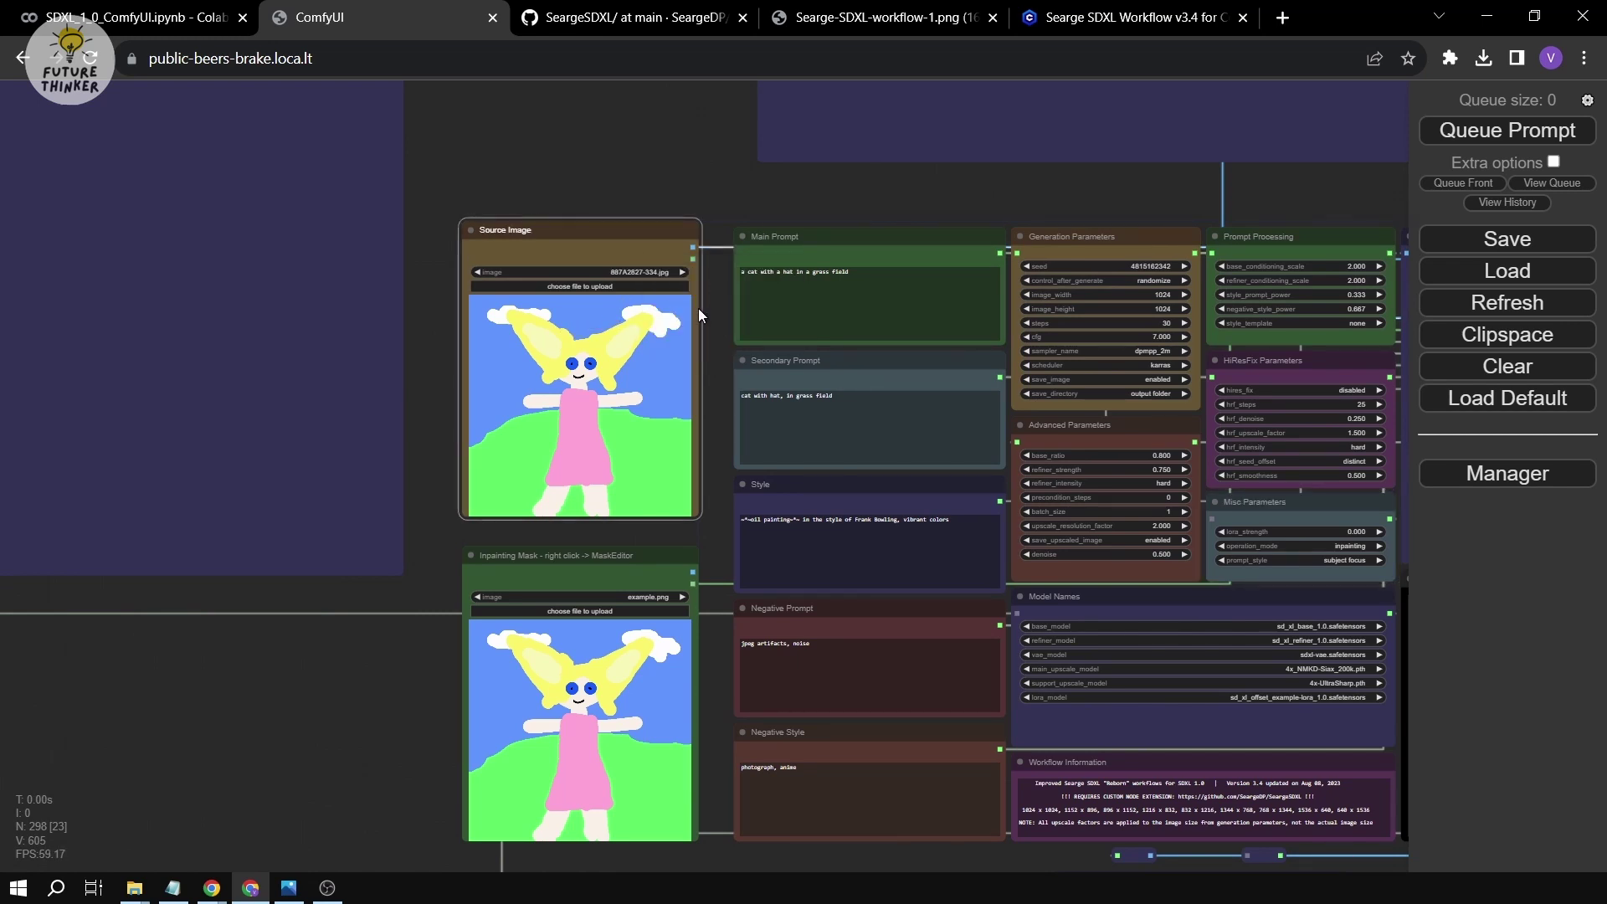
pyautogui.click(644, 274)
pyautogui.click(677, 299)
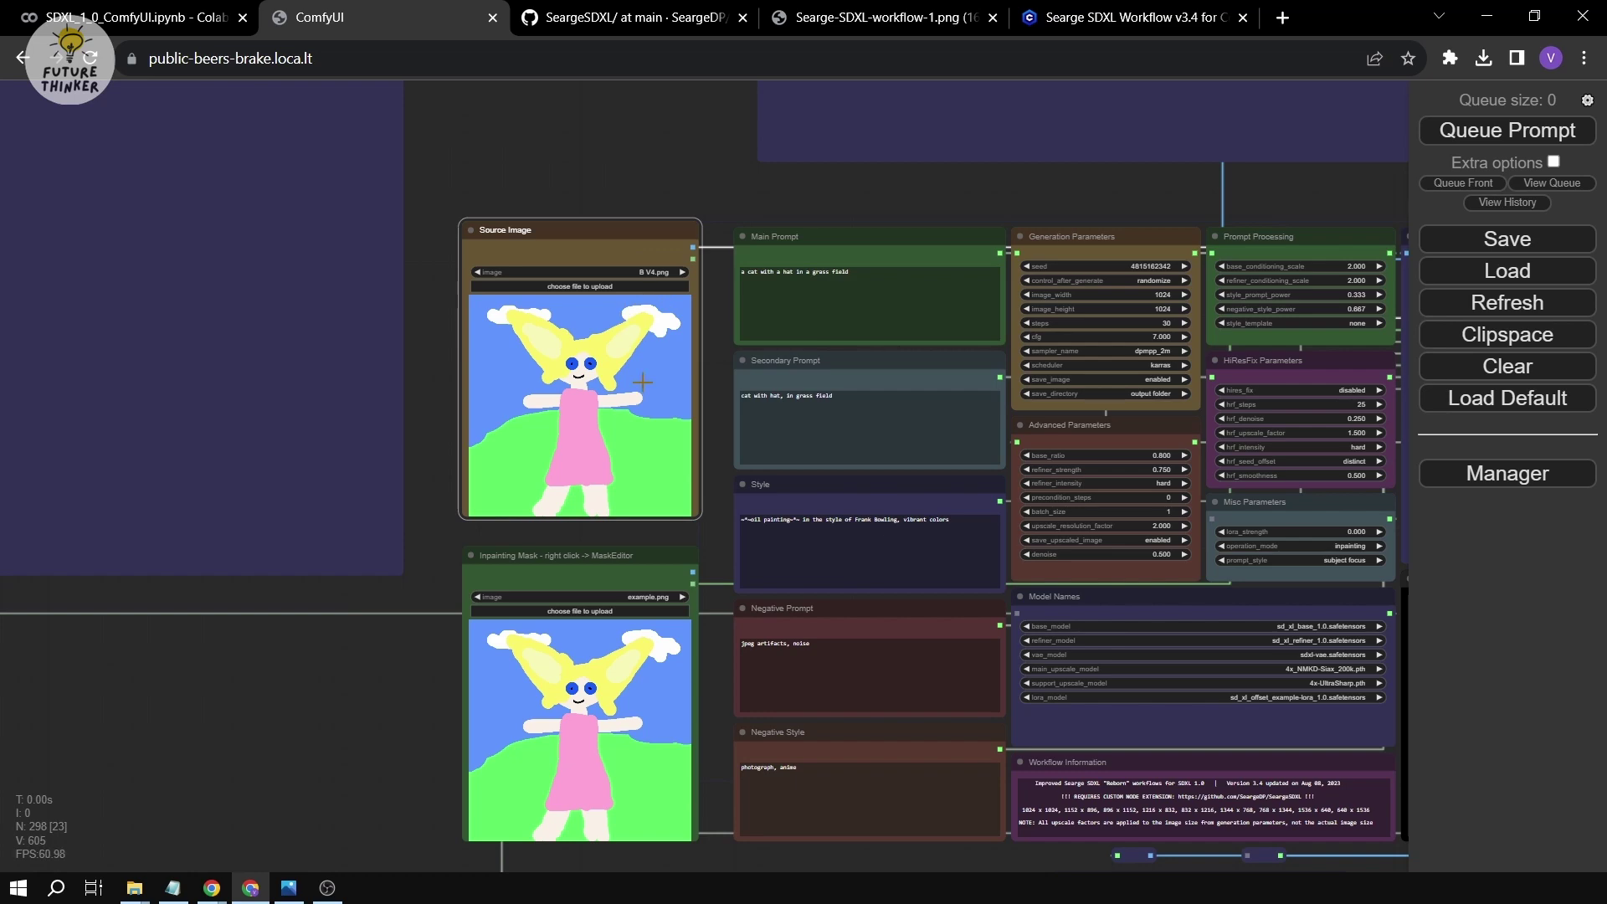
pyautogui.click(652, 606)
pyautogui.click(654, 624)
pyautogui.scroll(5, 645, 314)
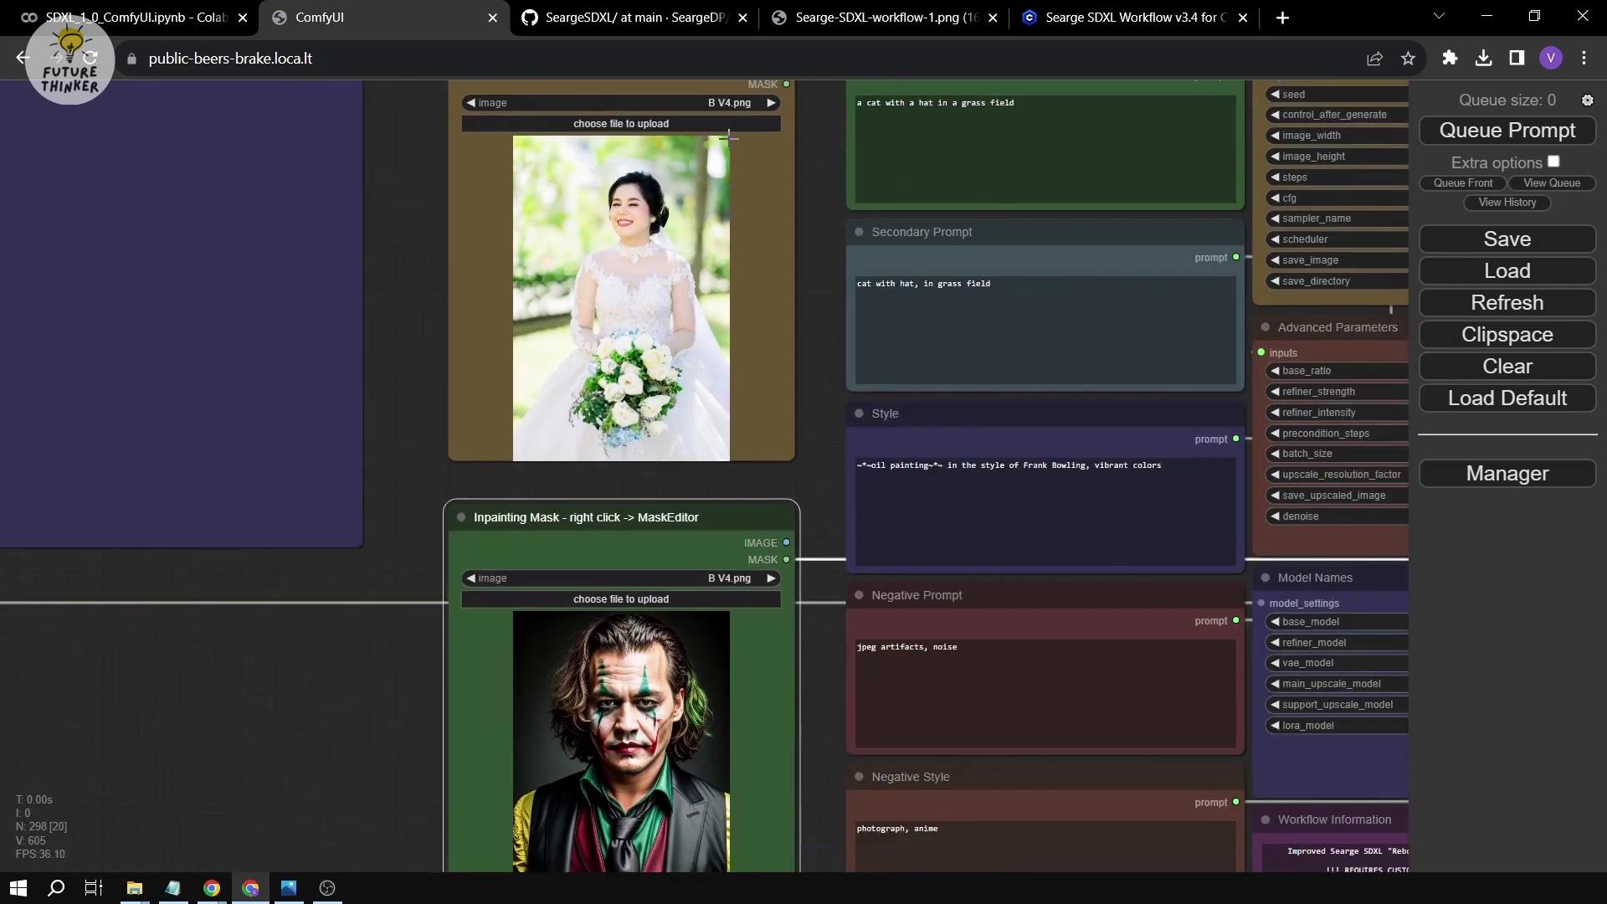
pyautogui.click(717, 101)
pyautogui.click(774, 127)
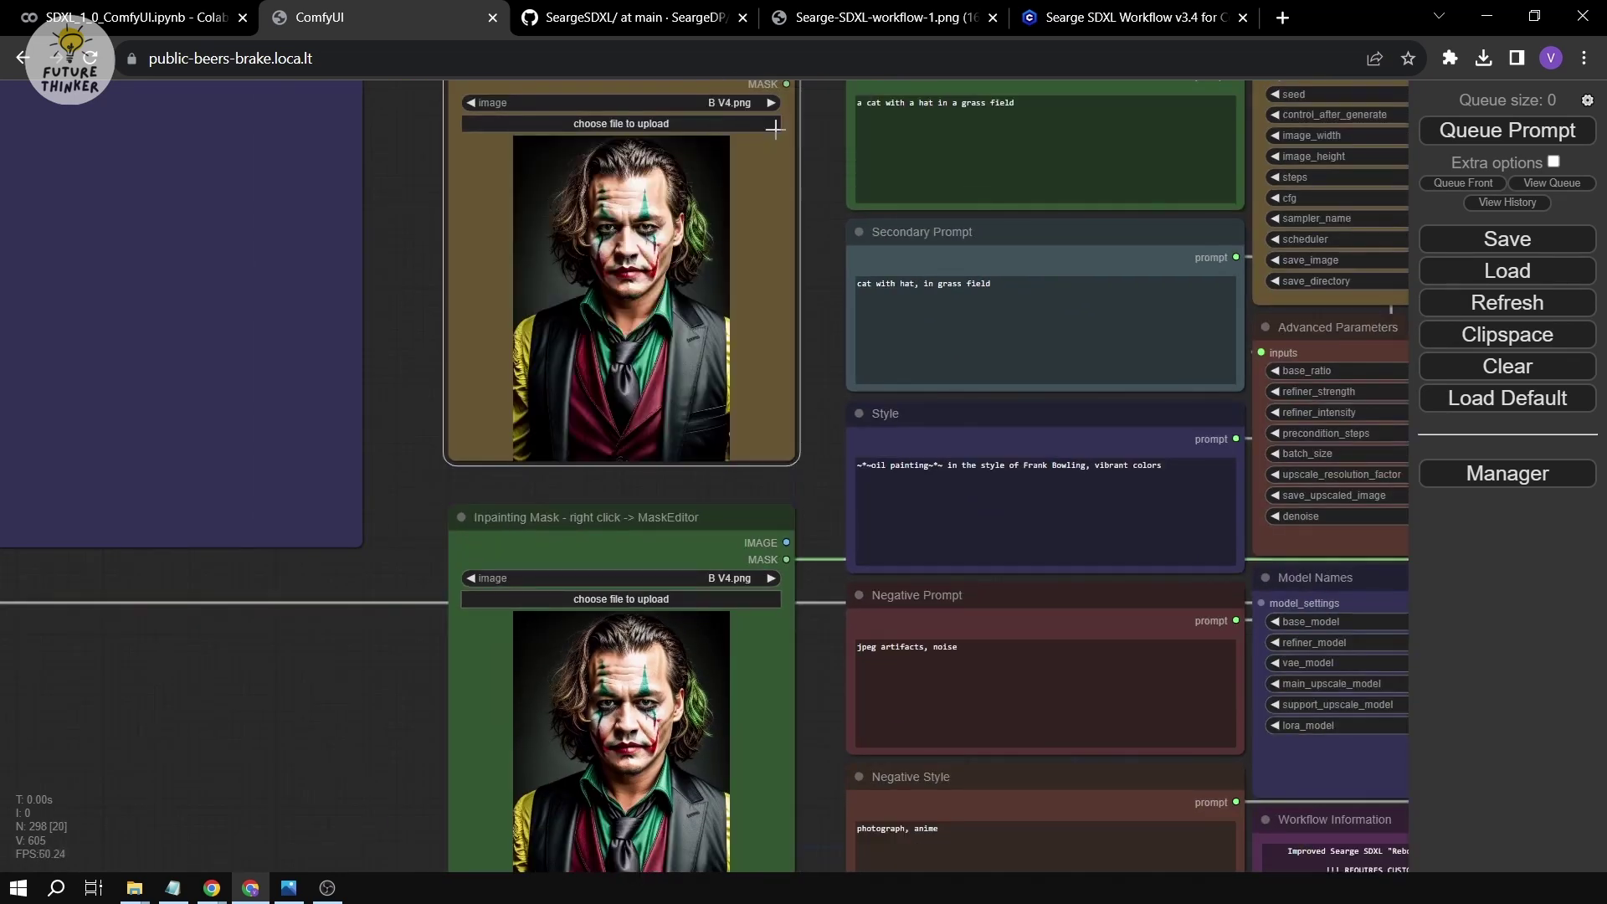
pyautogui.scroll(-3, 760, 352)
pyautogui.scroll(3, 666, 318)
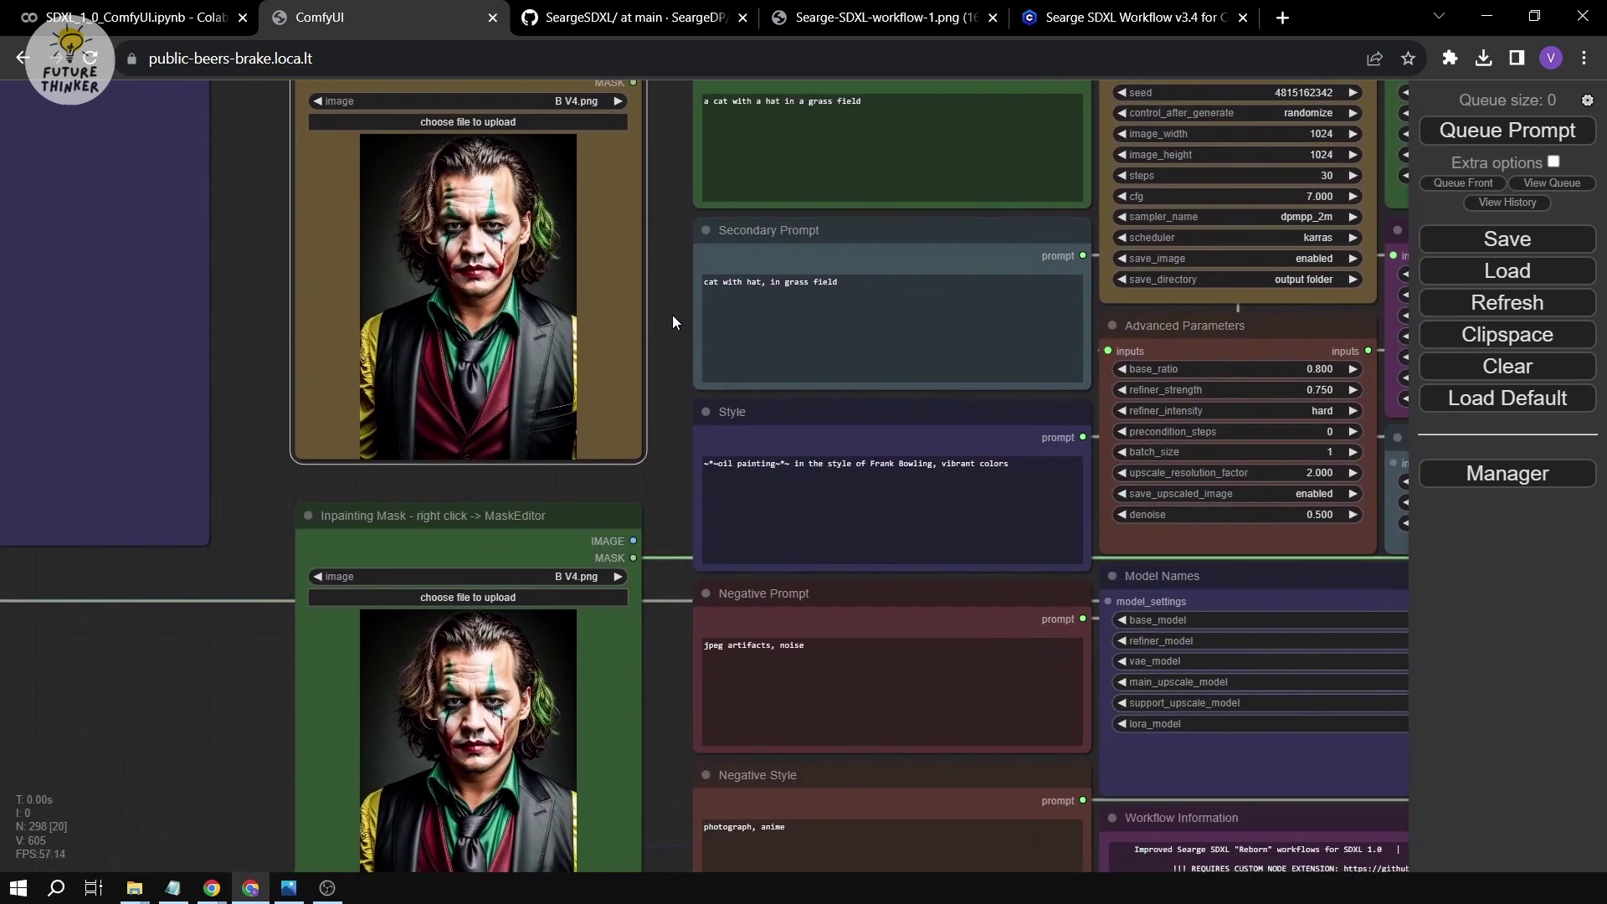
pyautogui.moveTo(686, 300); pyautogui.dragTo(714, 115)
# Paint a mask over the joker's head and hair in MaskEditor and save it to the node.
pyautogui.rightClick(519, 532)
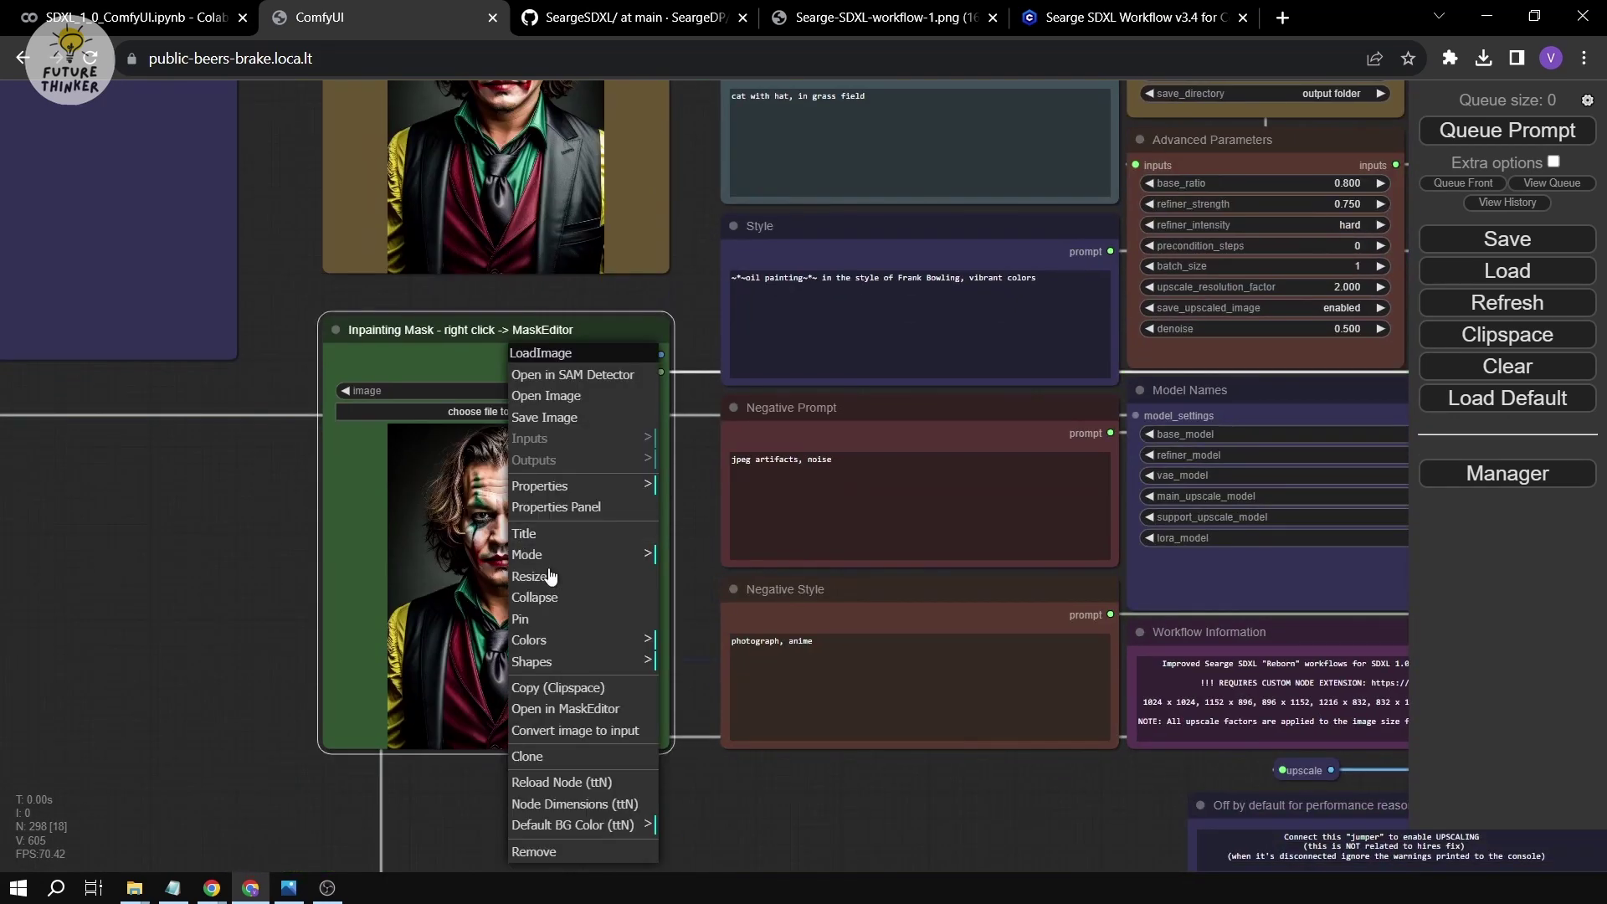
pyautogui.click(597, 711)
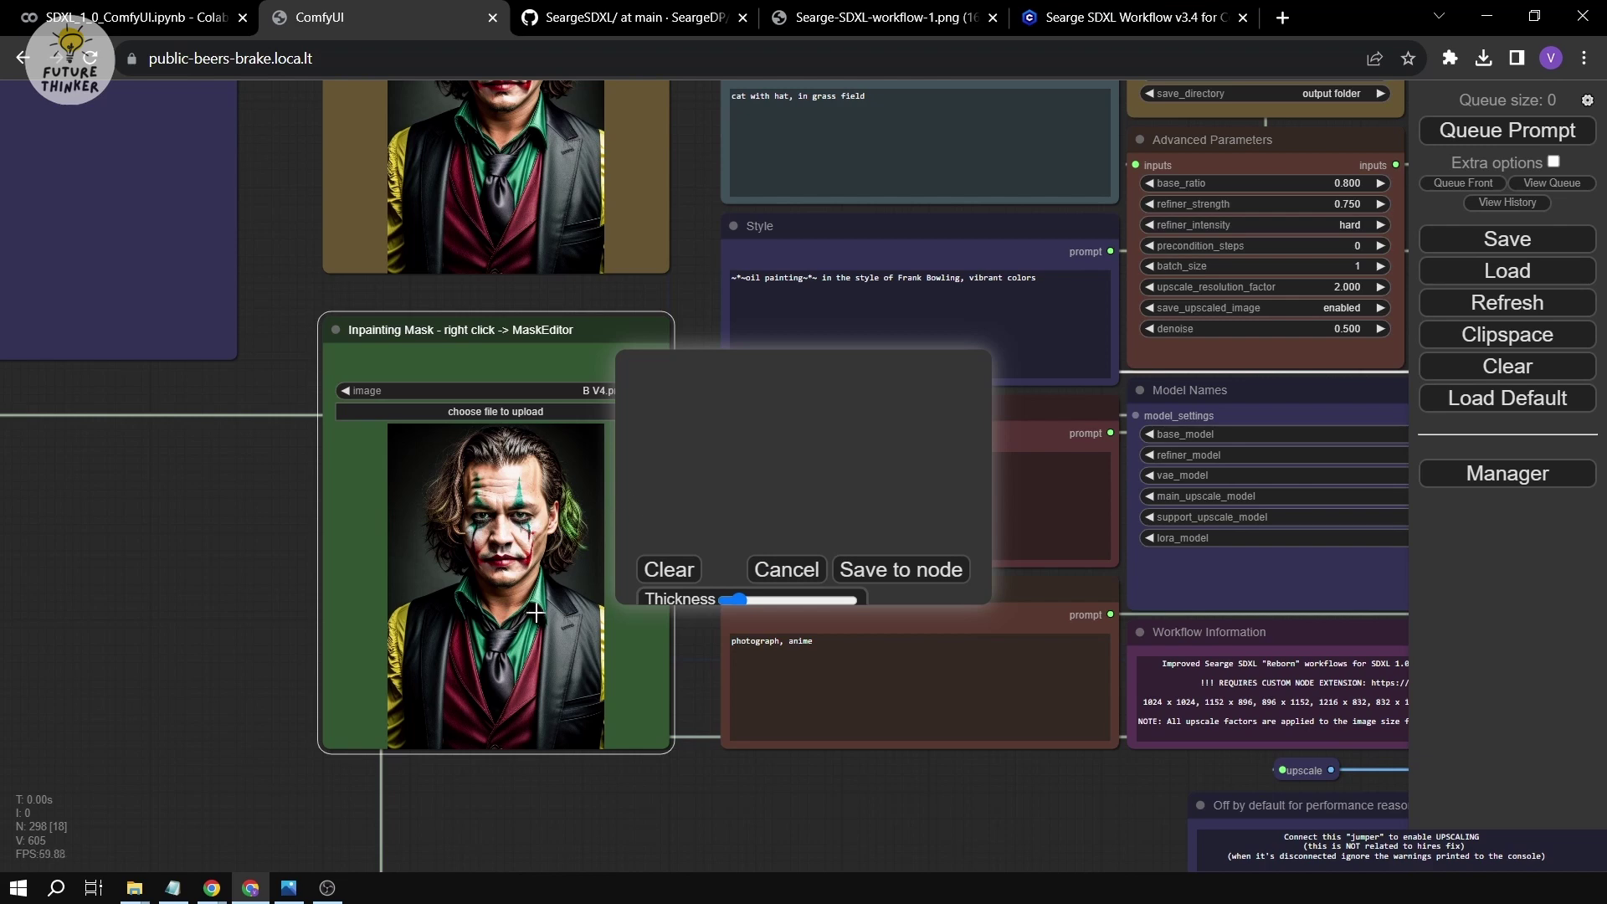
pyautogui.scroll(8, 506, 553)
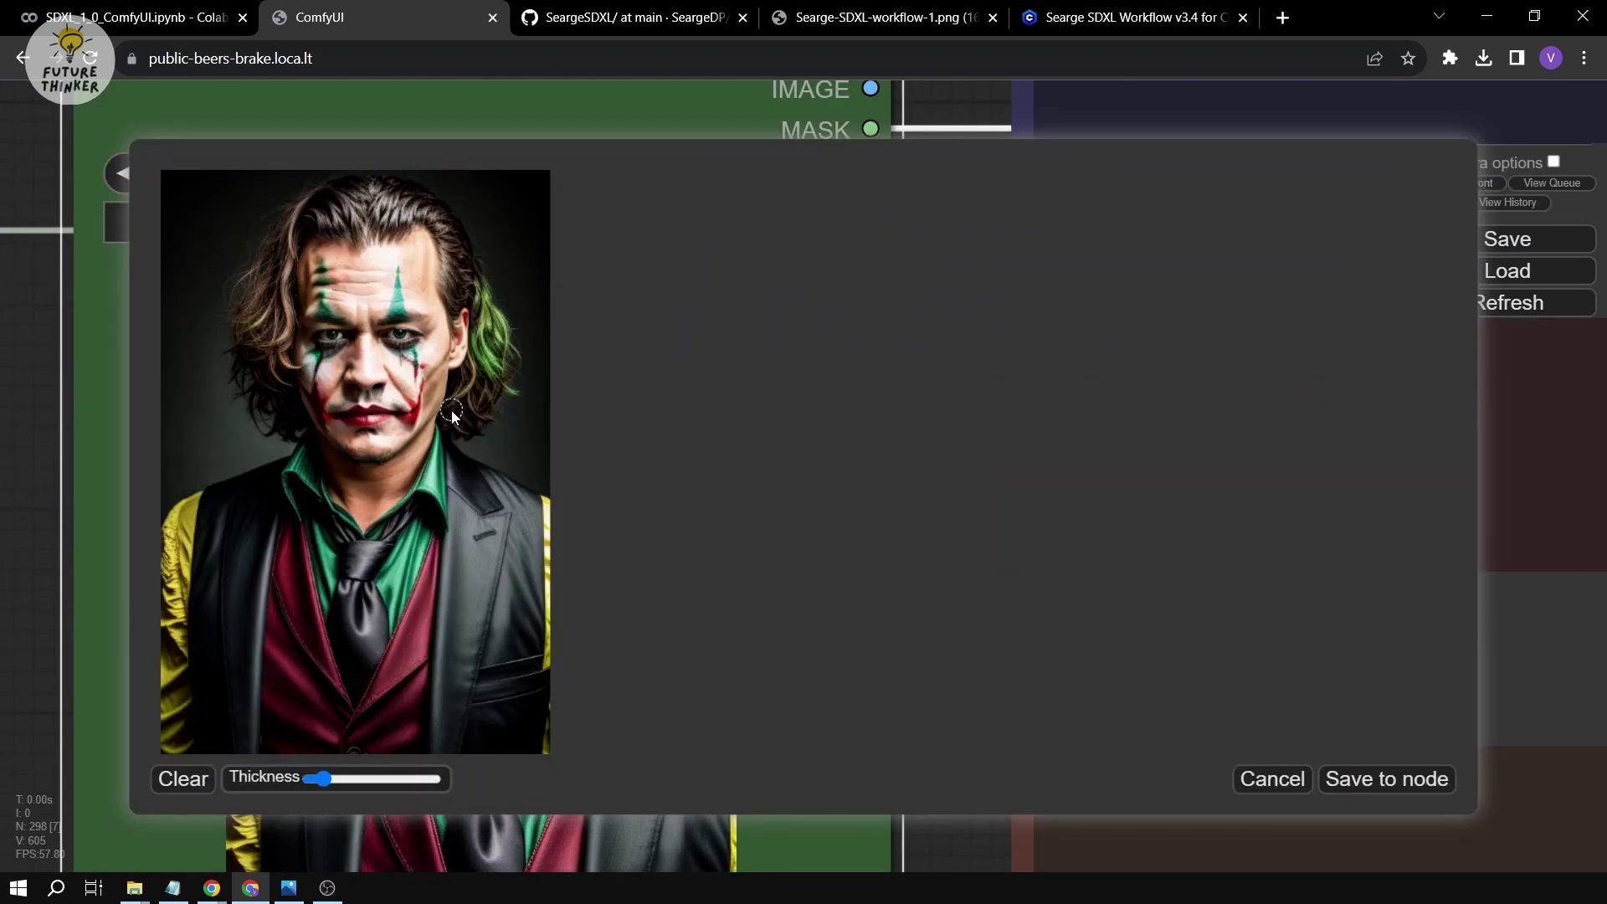
pyautogui.moveTo(464, 447)
pyautogui.mouseDown()
pyautogui.moveTo(510, 357)
pyautogui.moveTo(512, 375)
pyautogui.moveTo(497, 312)
pyautogui.moveTo(469, 287)
pyautogui.moveTo(500, 335)
pyautogui.moveTo(473, 311)
pyautogui.moveTo(467, 397)
pyautogui.moveTo(449, 268)
pyautogui.moveTo(470, 381)
pyautogui.moveTo(505, 334)
pyautogui.moveTo(493, 352)
pyautogui.moveTo(474, 341)
pyautogui.moveTo(447, 290)
pyautogui.moveTo(448, 244)
pyautogui.moveTo(410, 226)
pyautogui.mouseUp()
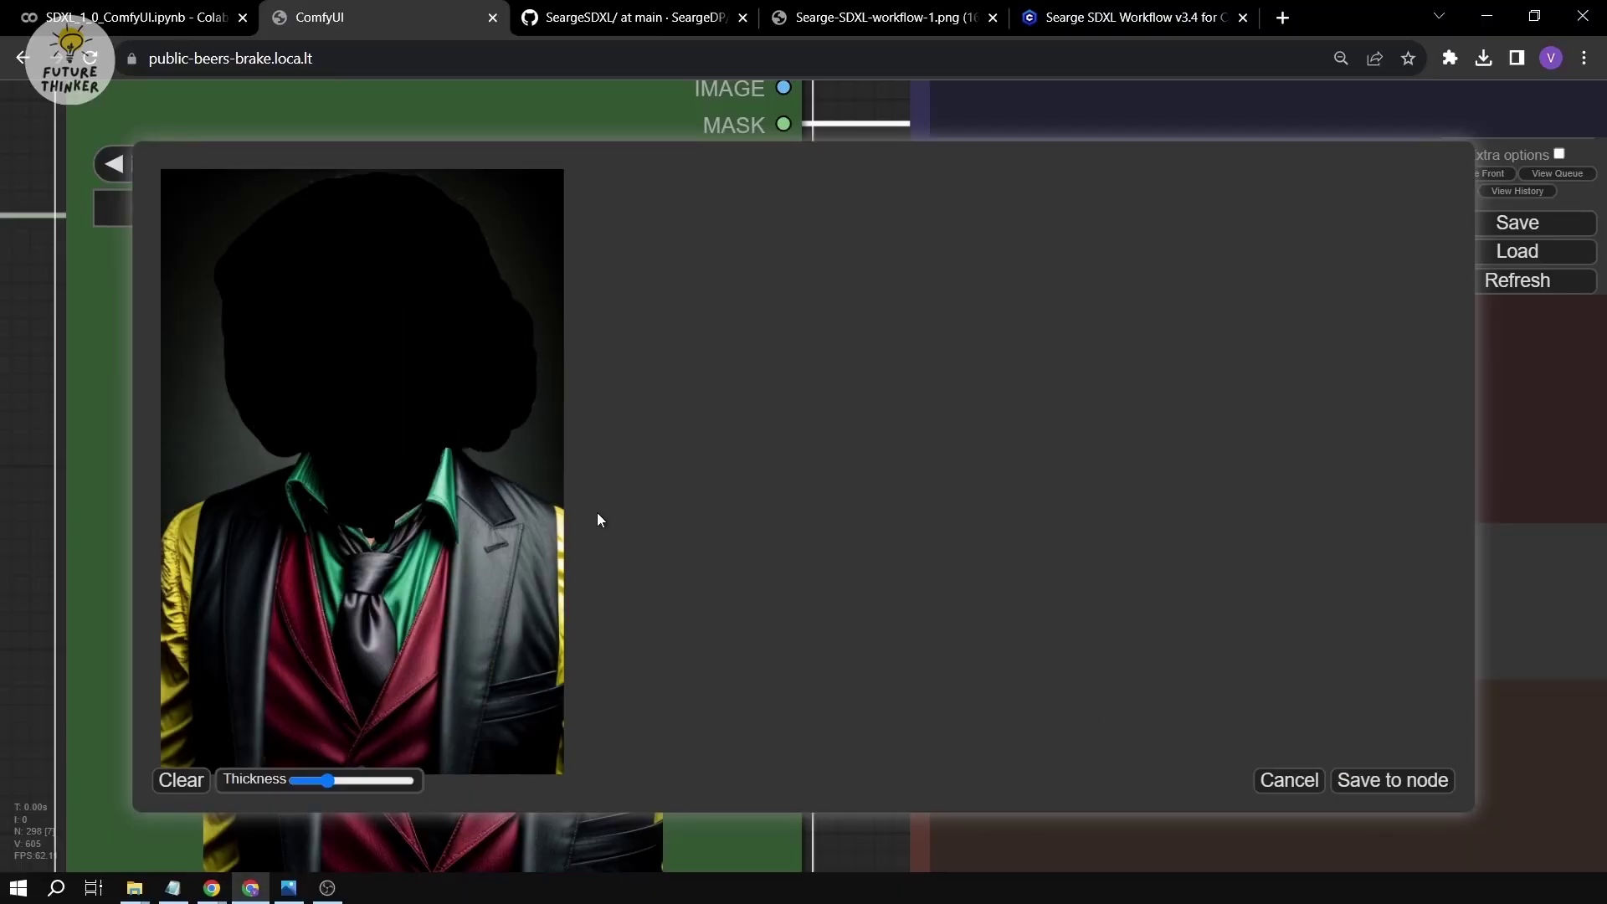
pyautogui.click(1392, 779)
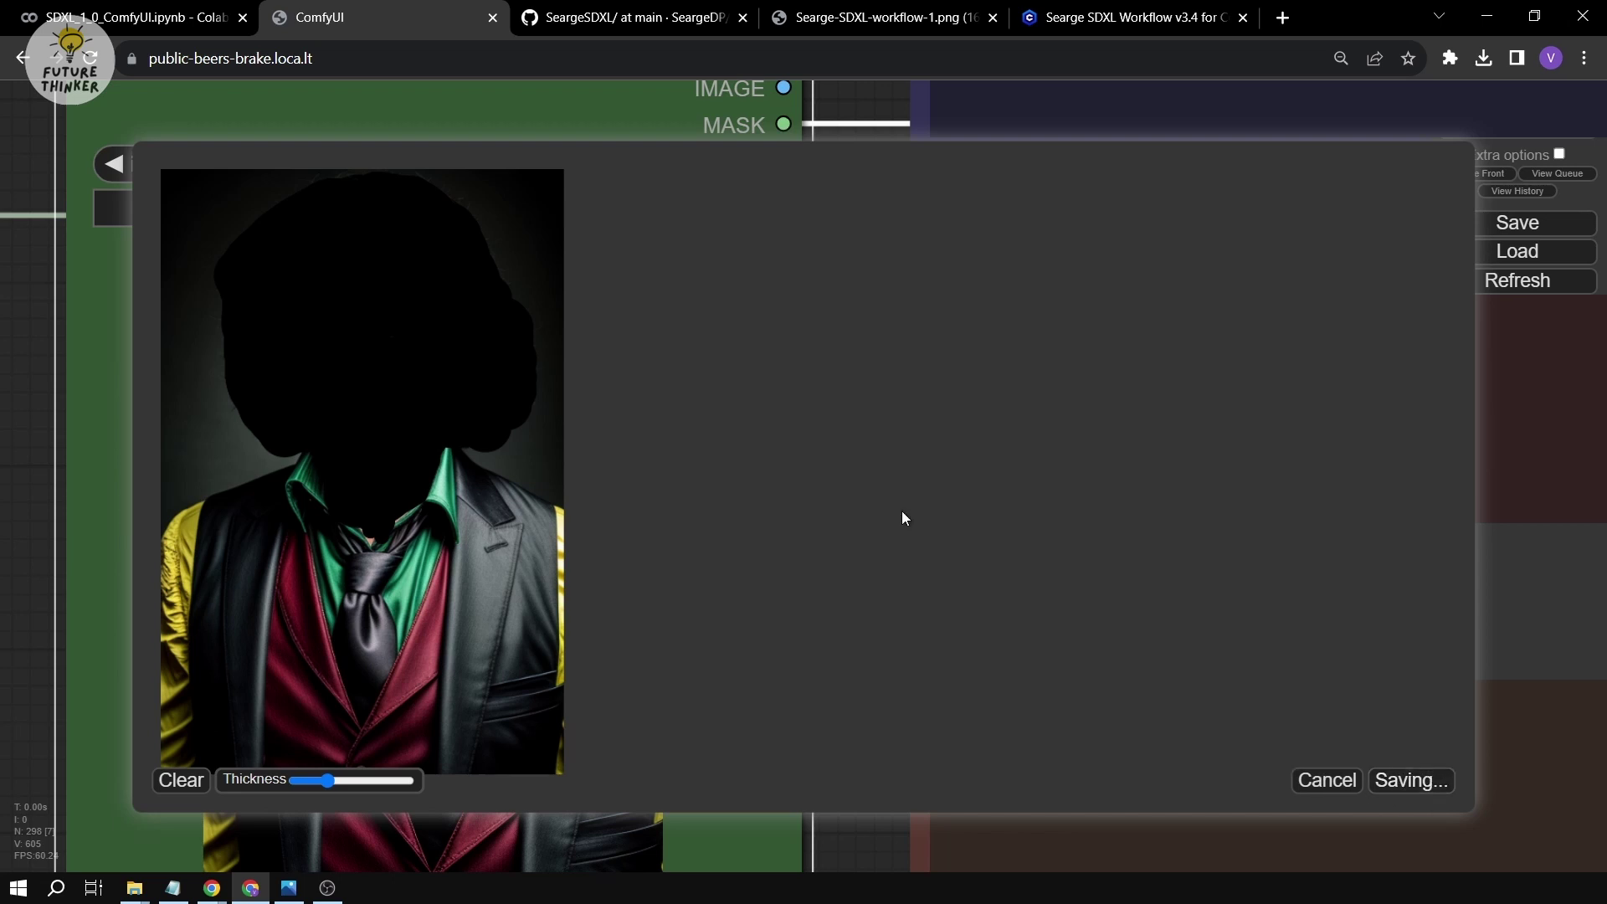
pyautogui.scroll(-3, 886, 427)
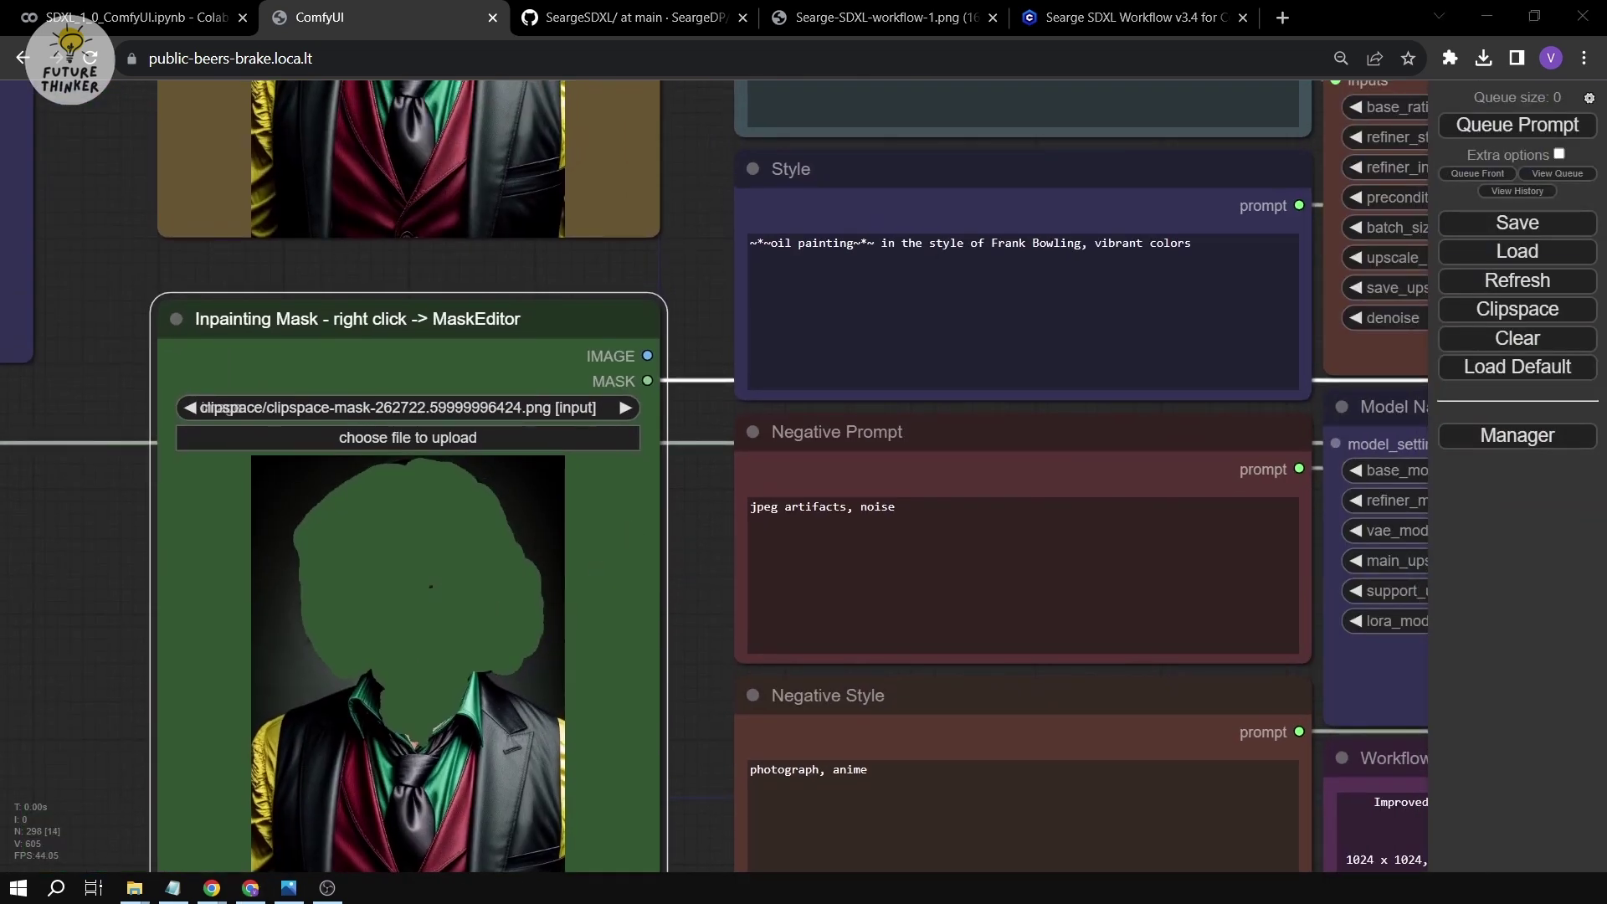
# Fill the Main and Secondary prompts with the film-still and eldritch lich paragraphs from the notes.
pyautogui.hotkey('alt', 'Tab')
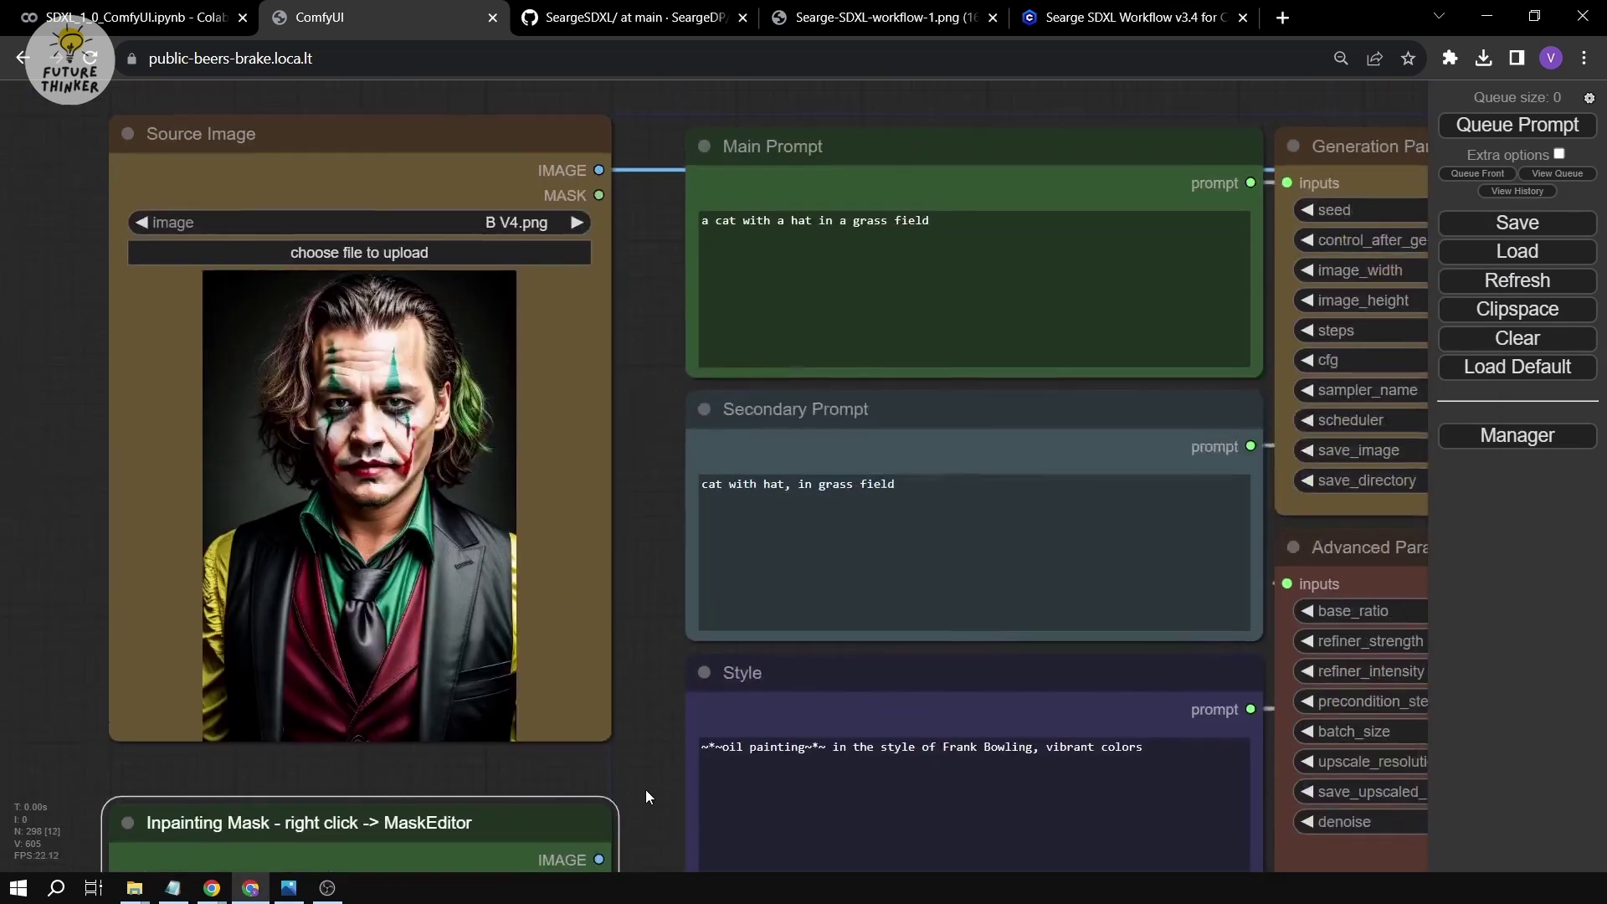
pyautogui.hotkey('alt', 'Tab')
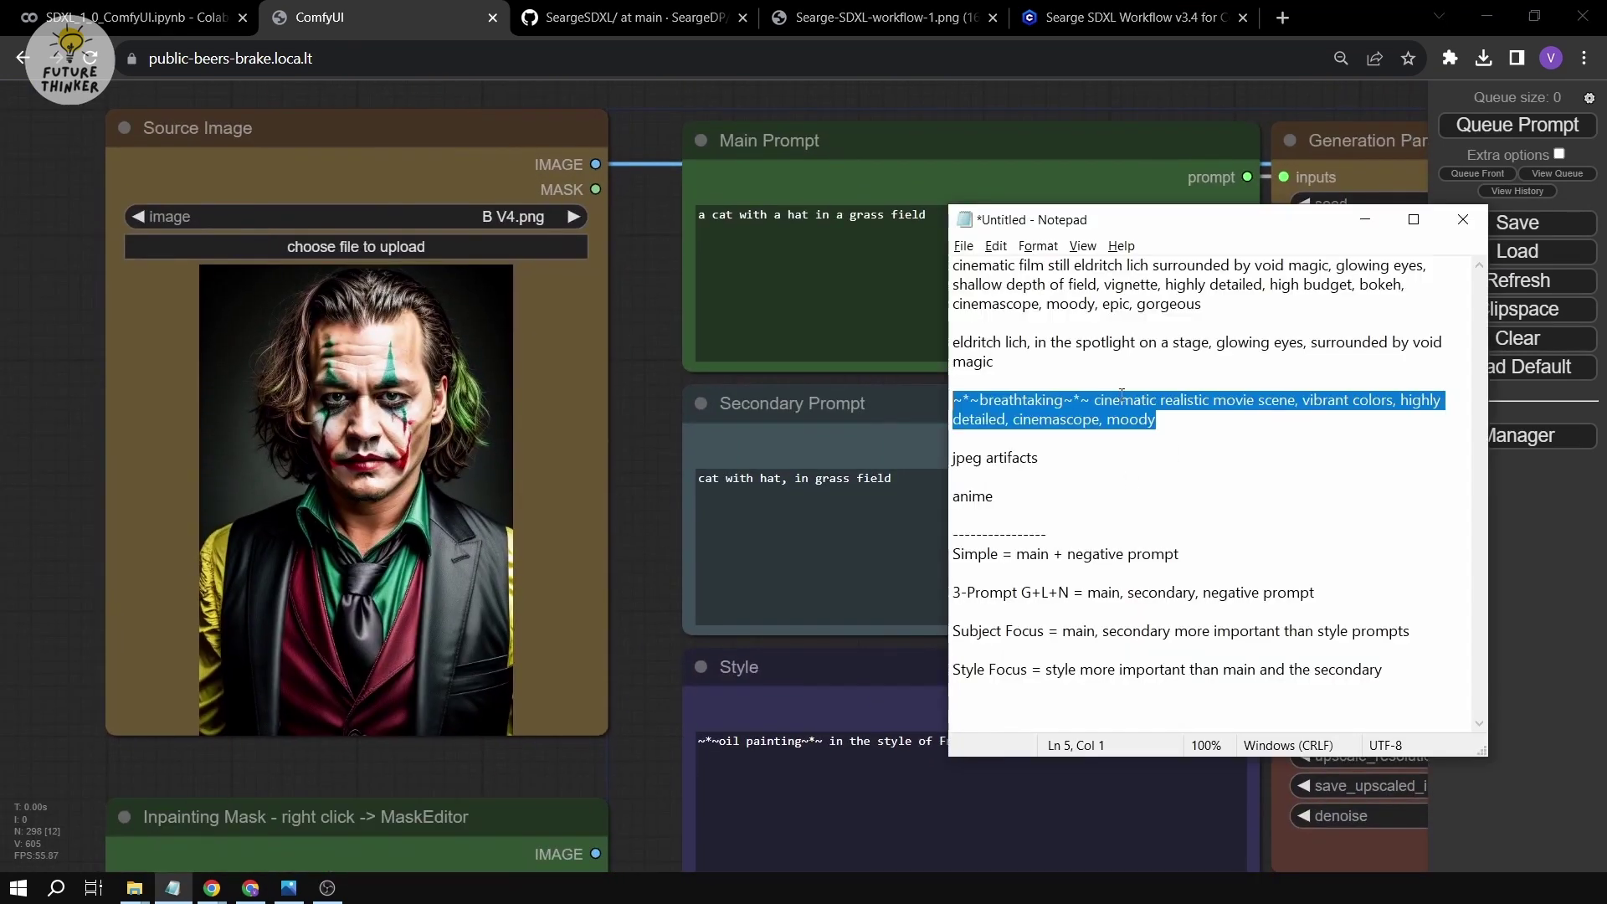
pyautogui.moveTo(1202, 304); pyautogui.dragTo(842, 195)
pyautogui.click(893, 313)
pyautogui.hotkey('ctrl', 'a')
pyautogui.moveTo(1048, 361); pyautogui.dragTo(940, 344)
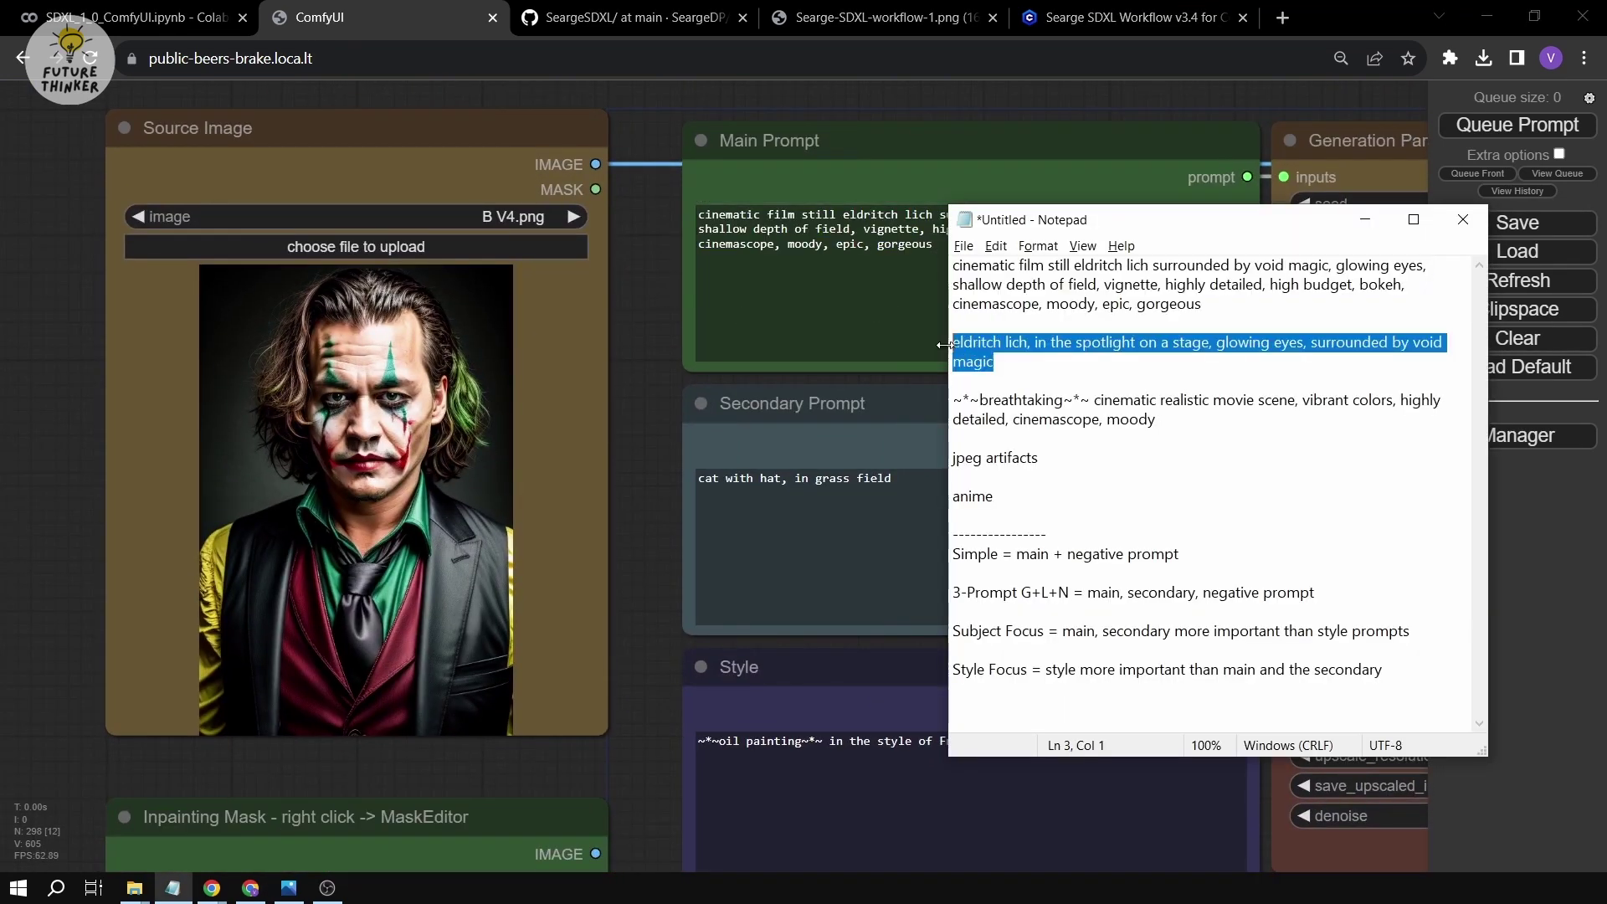
pyautogui.hotkey('ctrl', 'c')
pyautogui.click(868, 541)
pyautogui.hotkey('ctrl', 'a')
pyautogui.hotkey('ctrl', 'v')
# Replace the Style prompt with the breathtaking cinematic style paragraph.
pyautogui.hotkey('alt', 'Tab')
pyautogui.moveTo(1168, 417); pyautogui.dragTo(942, 402)
pyautogui.hotkey('ctrl', 'c')
pyautogui.click(924, 499)
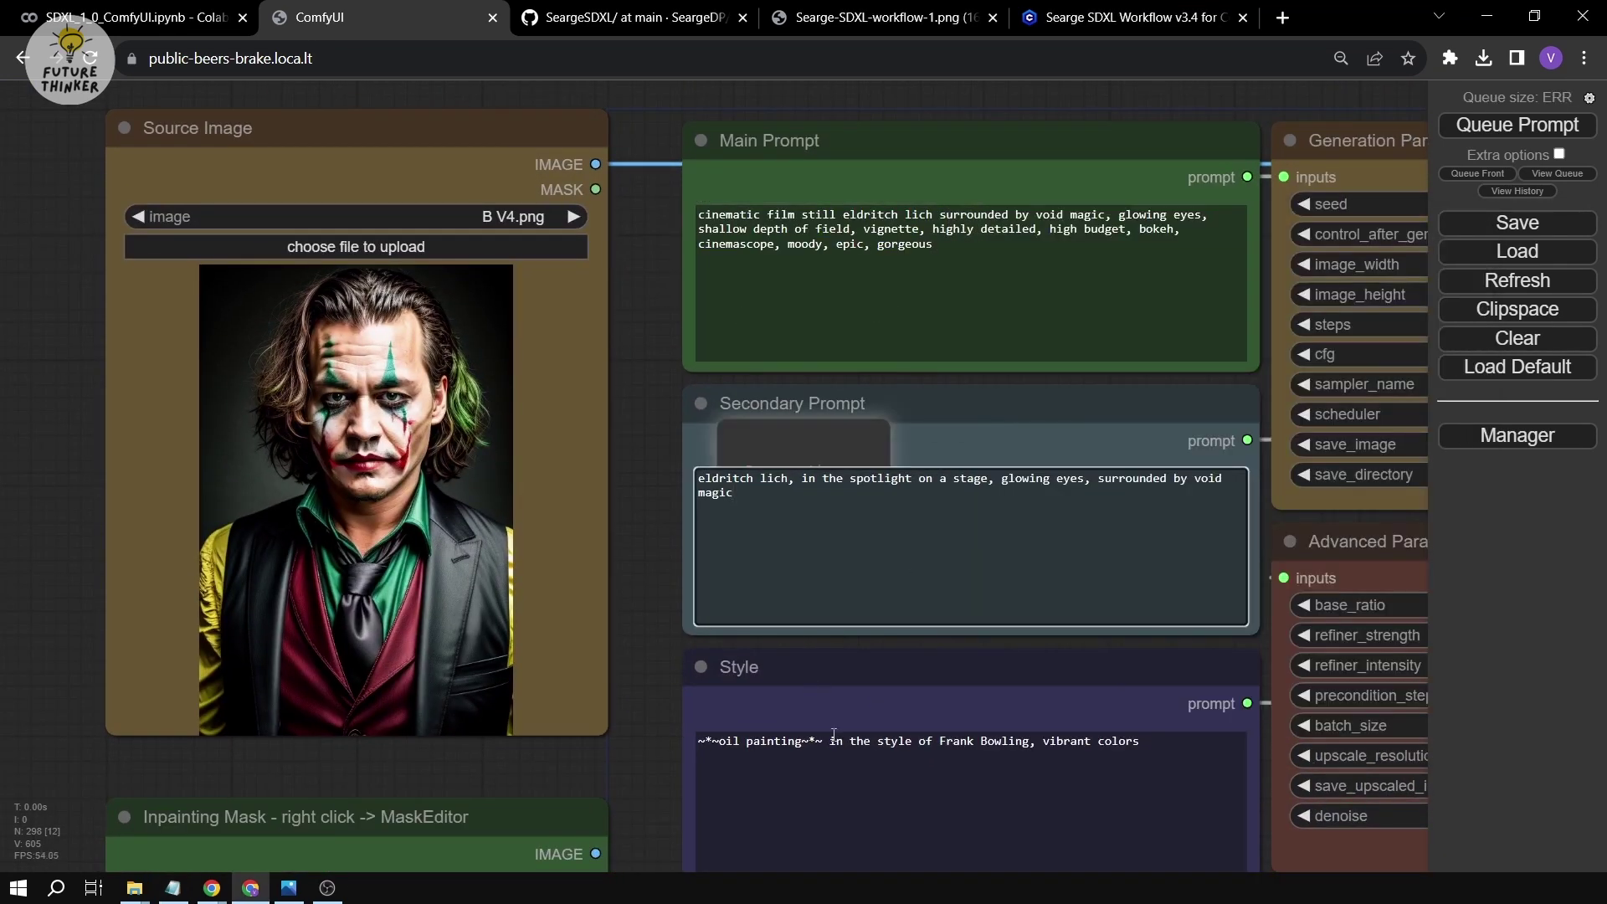
pyautogui.click(836, 740)
pyautogui.hotkey('ctrl', 'a')
pyautogui.hotkey('ctrl', 'v')
# Set the Negative Prompt to 'jpeg artifacts'.
pyautogui.moveTo(638, 671); pyautogui.dragTo(624, 190)
pyautogui.moveTo(680, 643); pyautogui.dragTo(650, 477)
pyautogui.hotkey('alt', 'Tab')
pyautogui.moveTo(1043, 460); pyautogui.dragTo(941, 459)
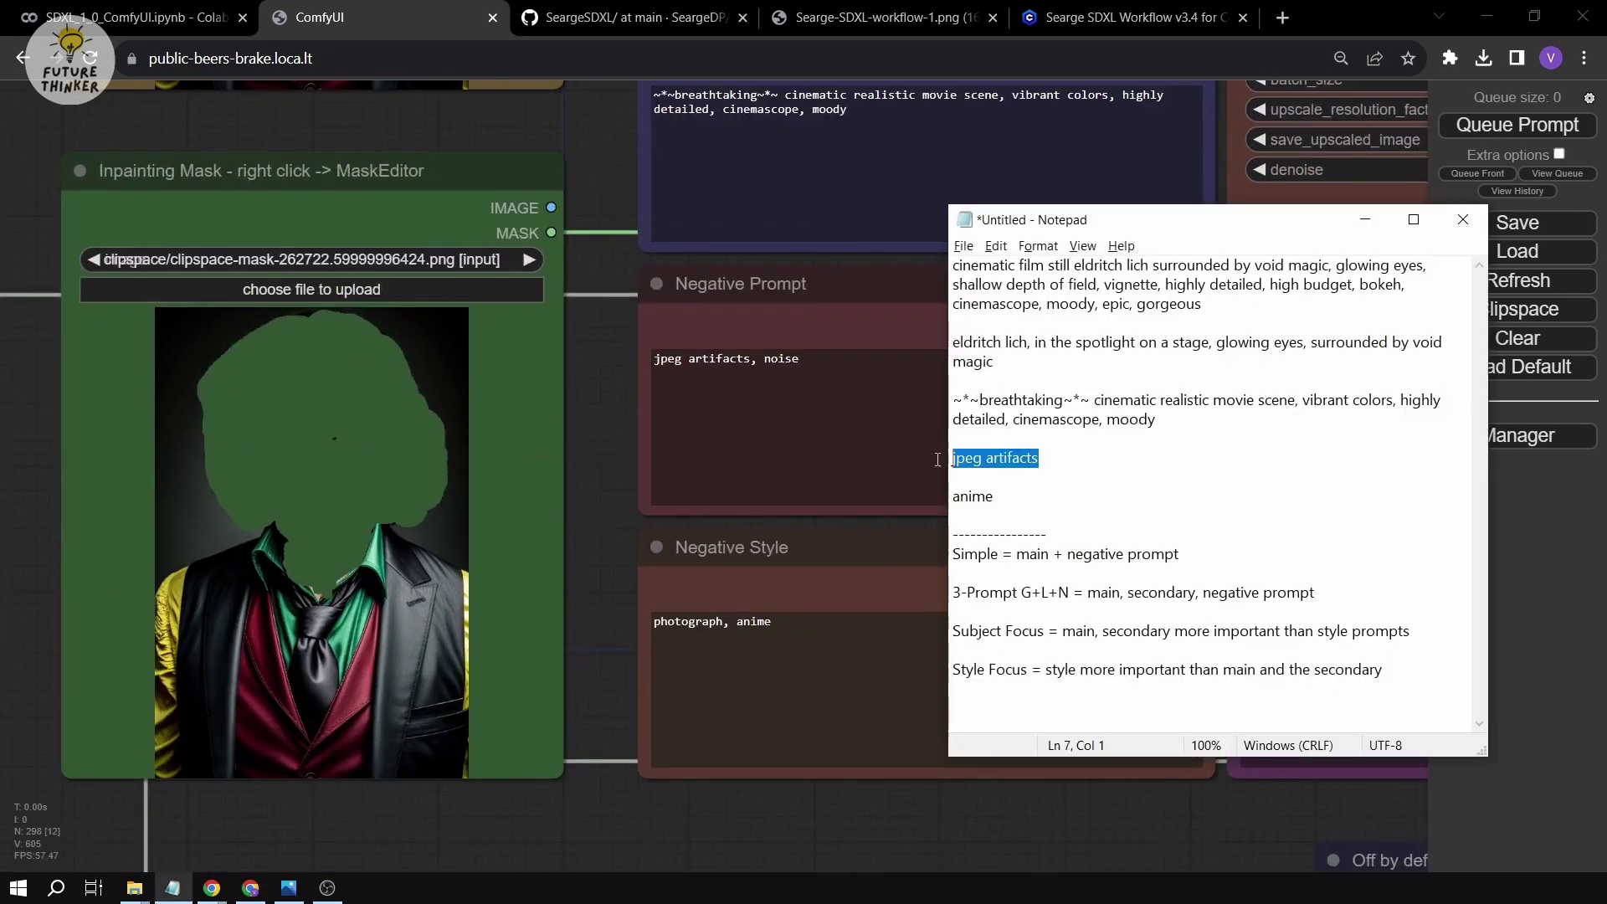
pyautogui.hotkey('ctrl', 'c')
pyautogui.click(801, 430)
pyautogui.hotkey('ctrl', 'a')
pyautogui.hotkey('ctrl', 'v')
# Delete 'photograph, ' from the Negative Style so it reads only 'anime'.
pyautogui.moveTo(737, 624); pyautogui.dragTo(652, 625)
pyautogui.press('BackSpace')
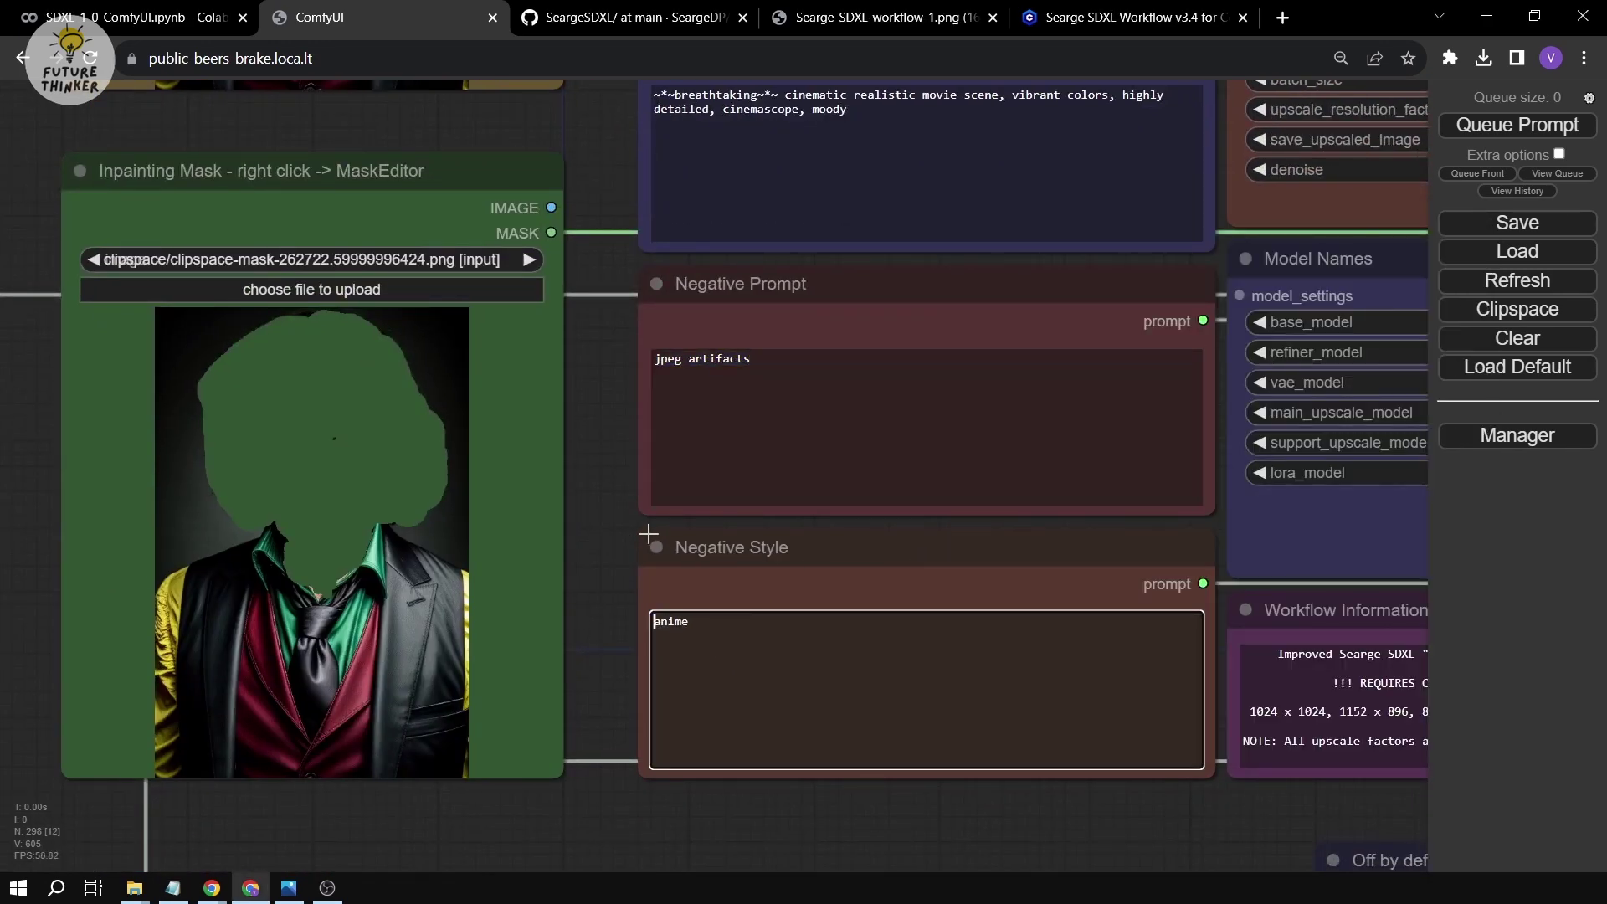
pyautogui.hscroll(5, 288, 566)
pyautogui.moveTo(966, 832); pyautogui.dragTo(487, 776)
pyautogui.moveTo(1245, 820); pyautogui.dragTo(1155, 772)
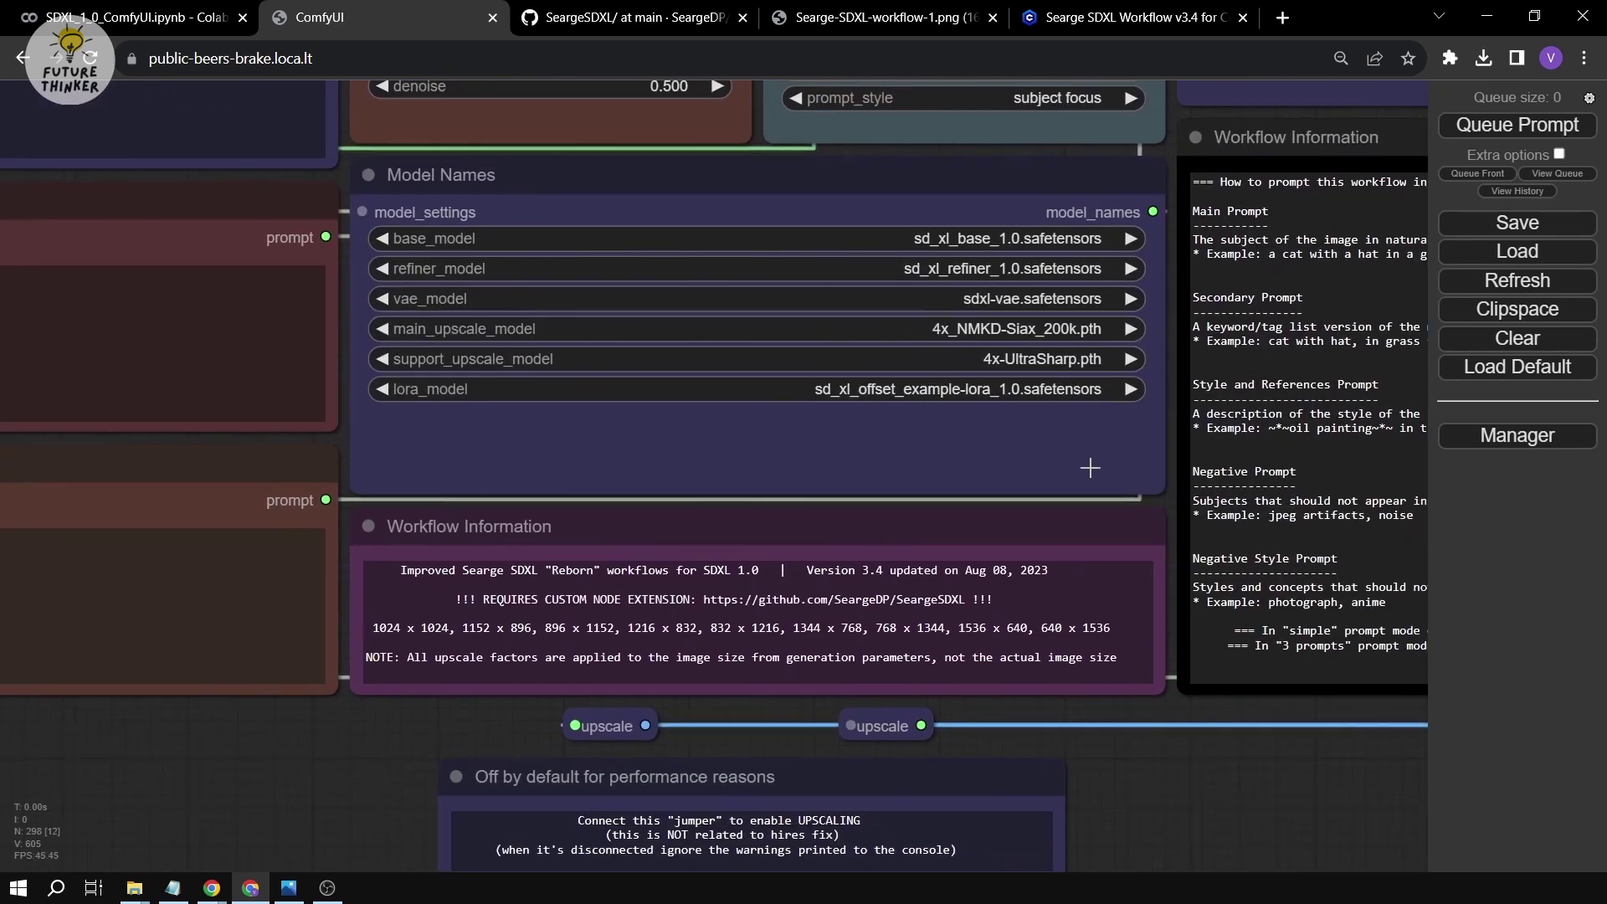
# Choose sdxl_vae.safetensors as the VAE model in Model Names.
pyautogui.click(1031, 287)
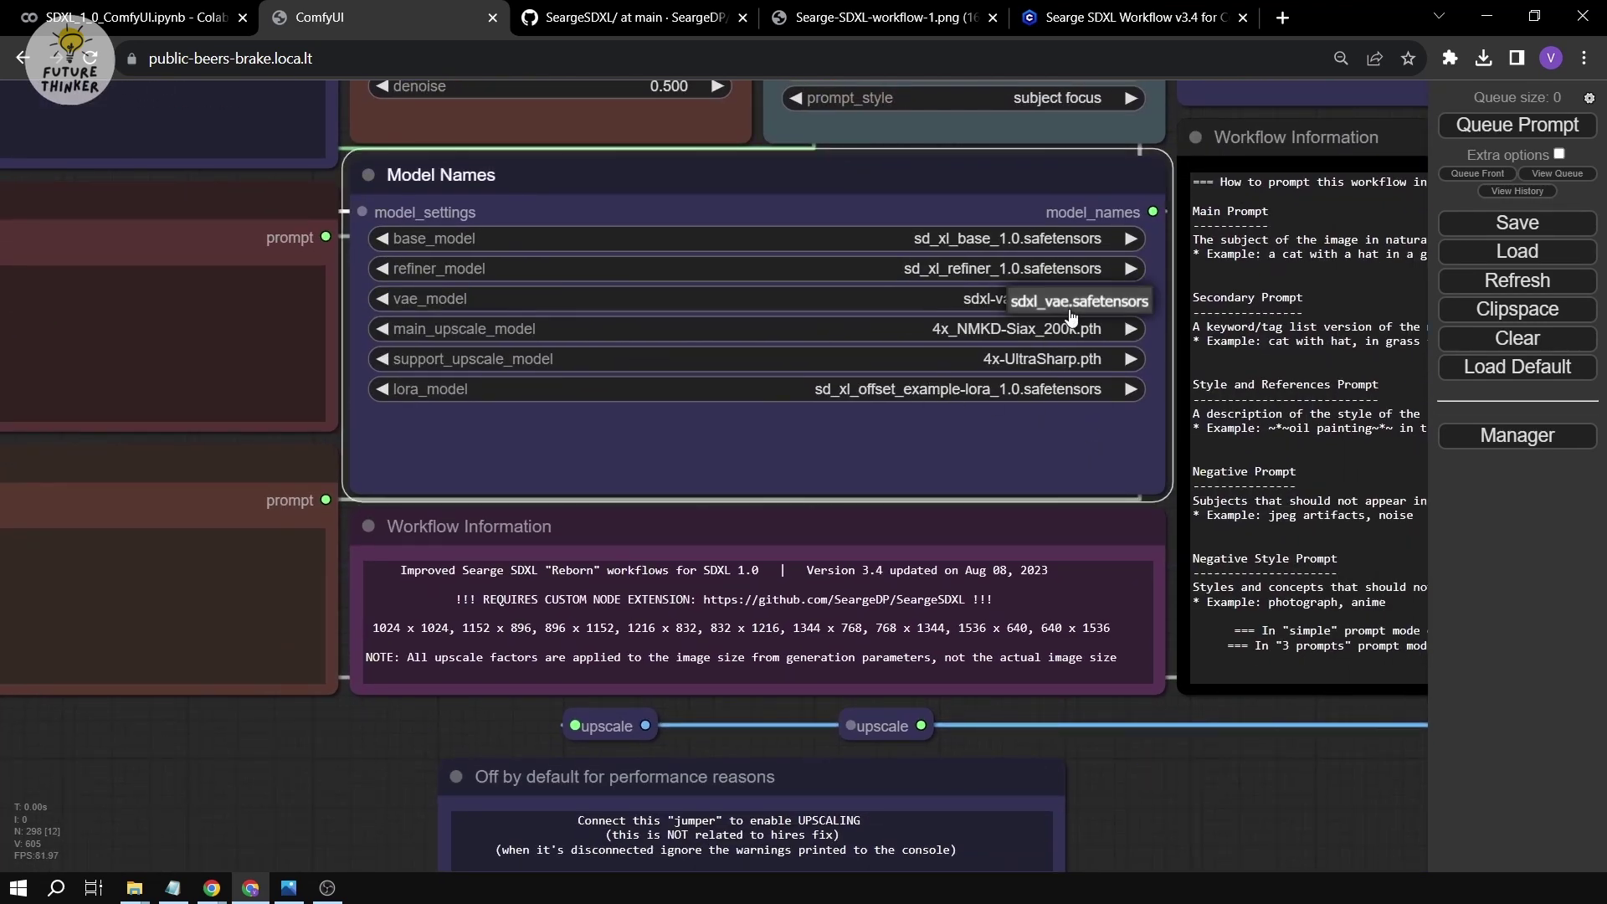
pyautogui.click(1065, 312)
pyautogui.moveTo(1258, 768); pyautogui.dragTo(1099, 895)
pyautogui.scroll(-5, 1034, 775)
pyautogui.scroll(6, 987, 440)
pyautogui.scroll(2, 987, 441)
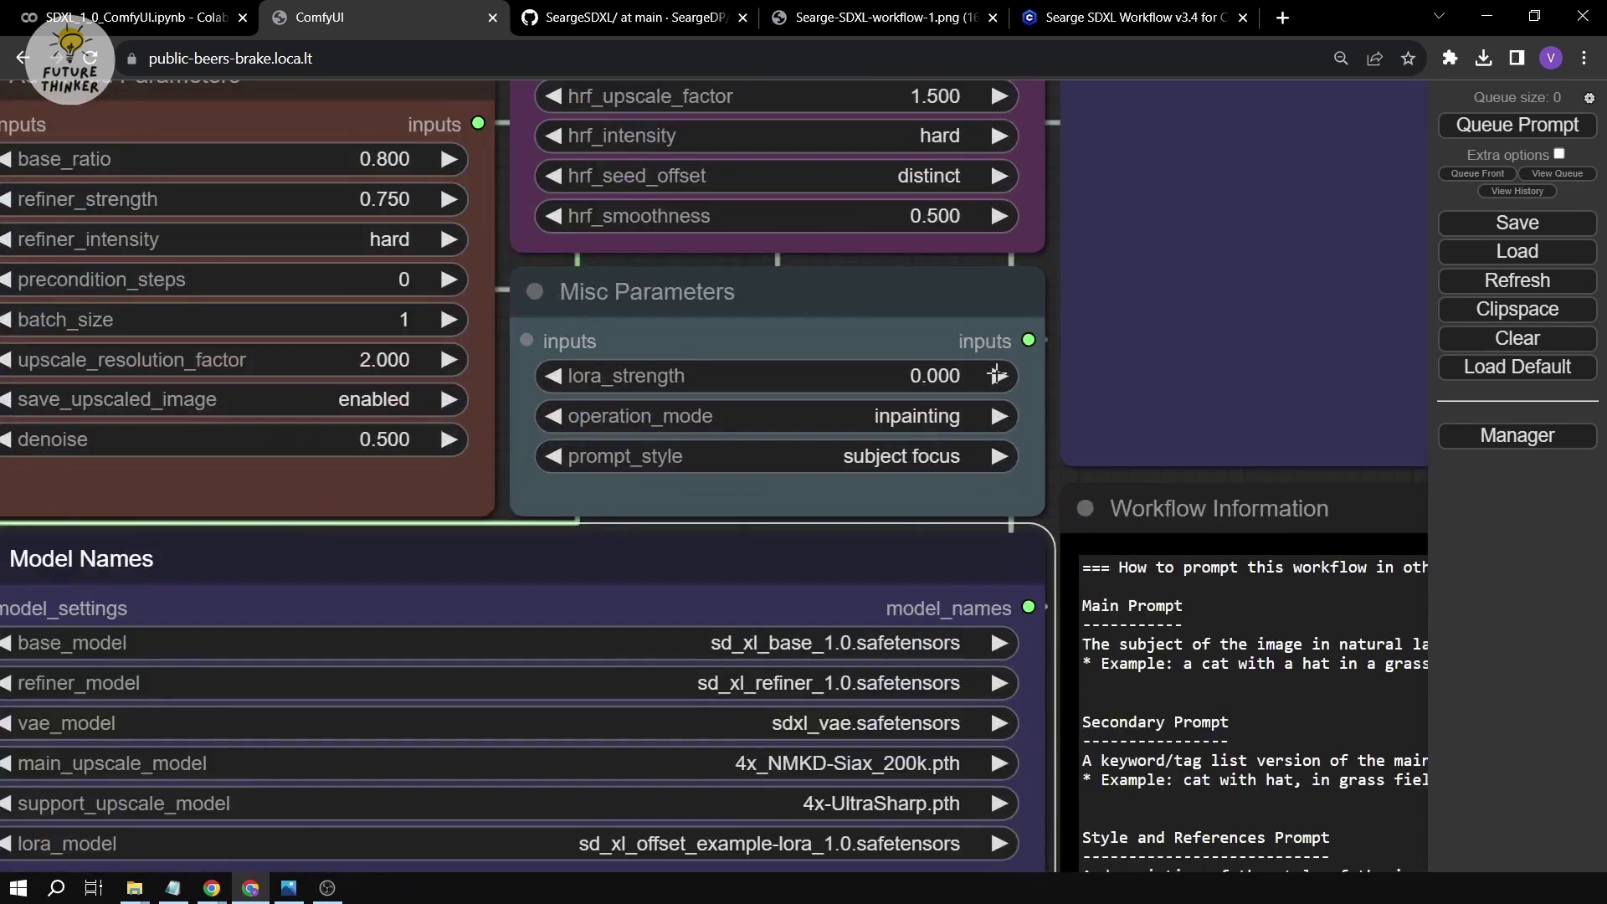
# Set the LoRA strength in Misc Parameters to 0.200.
pyautogui.click(997, 376)
pyautogui.click(982, 378)
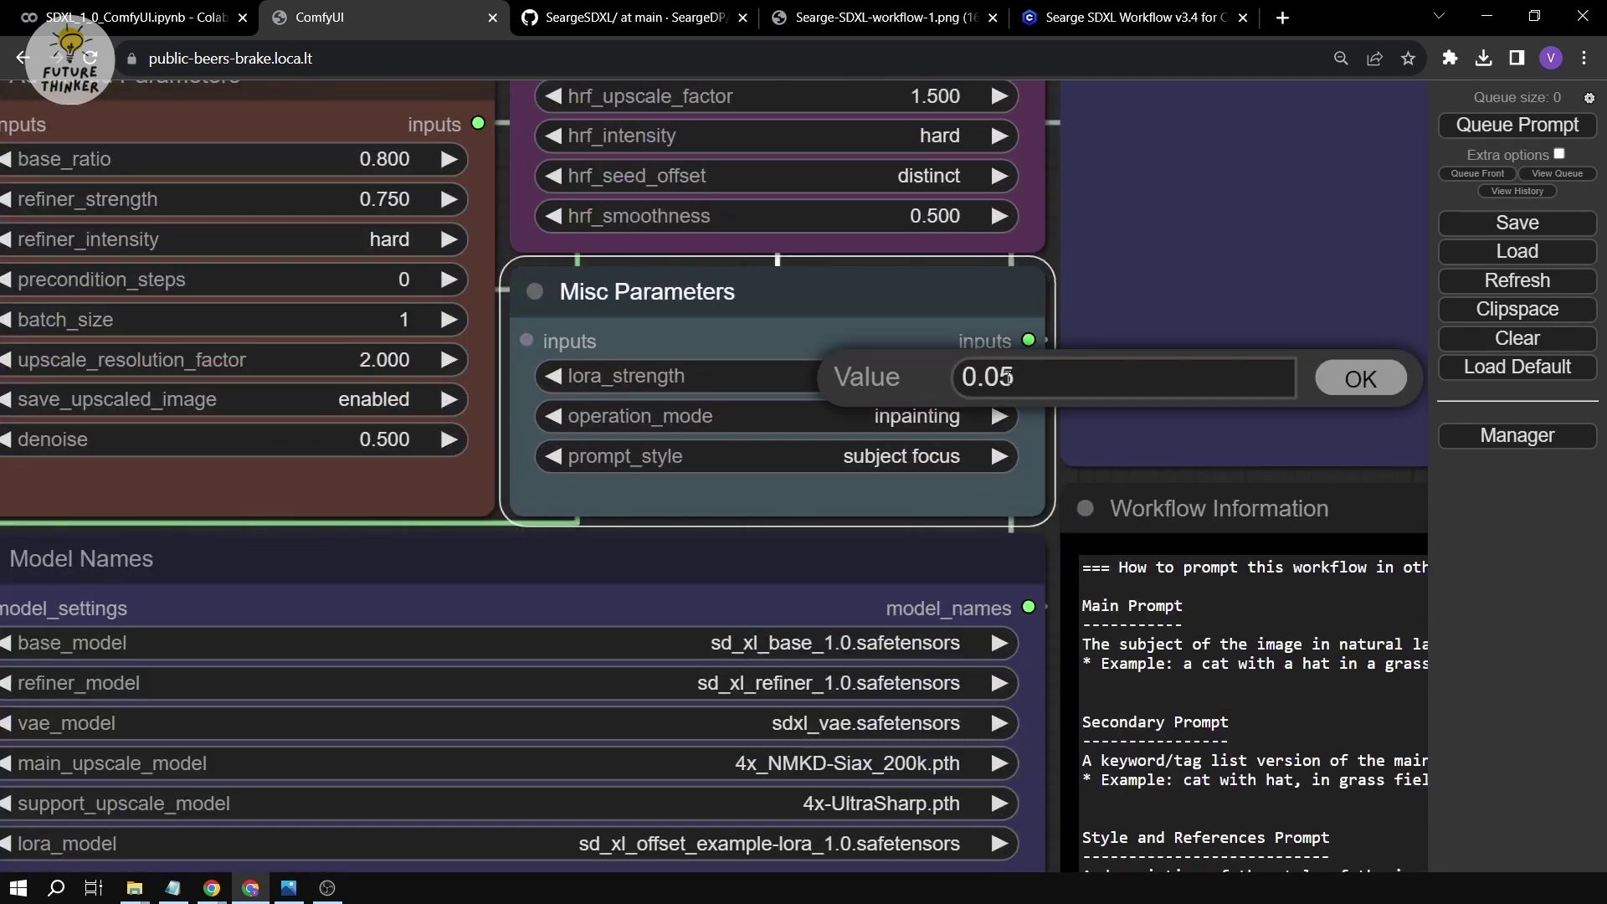
pyautogui.moveTo(1007, 377); pyautogui.dragTo(988, 378)
pyautogui.write('2')
pyautogui.press('Return')
pyautogui.scroll(-5, 1065, 467)
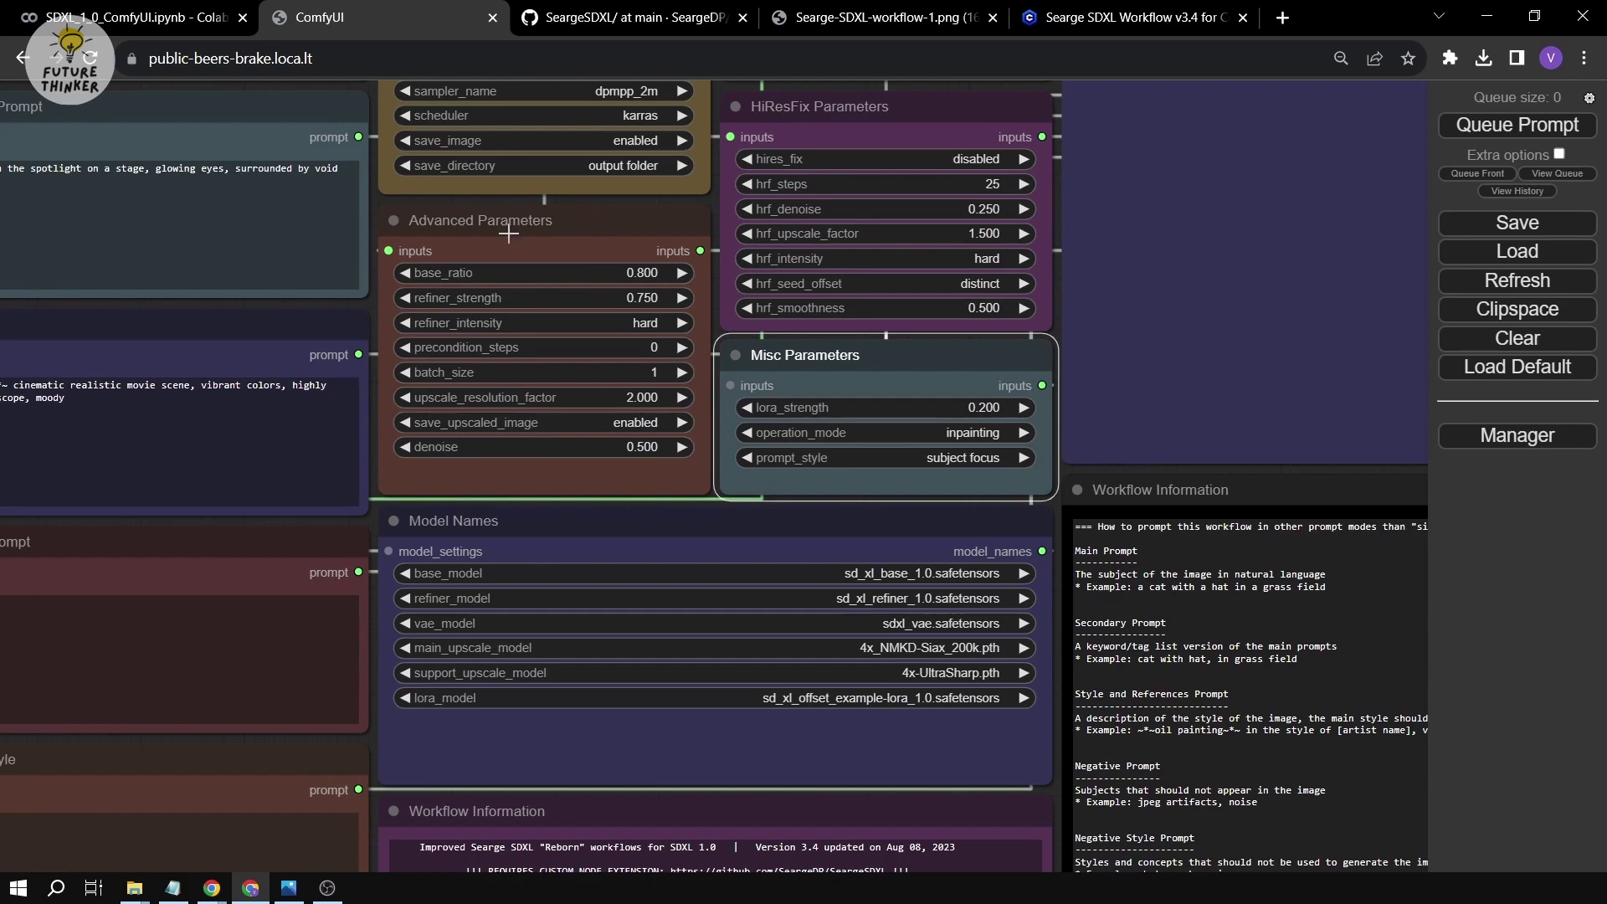
pyautogui.scroll(-4, 506, 314)
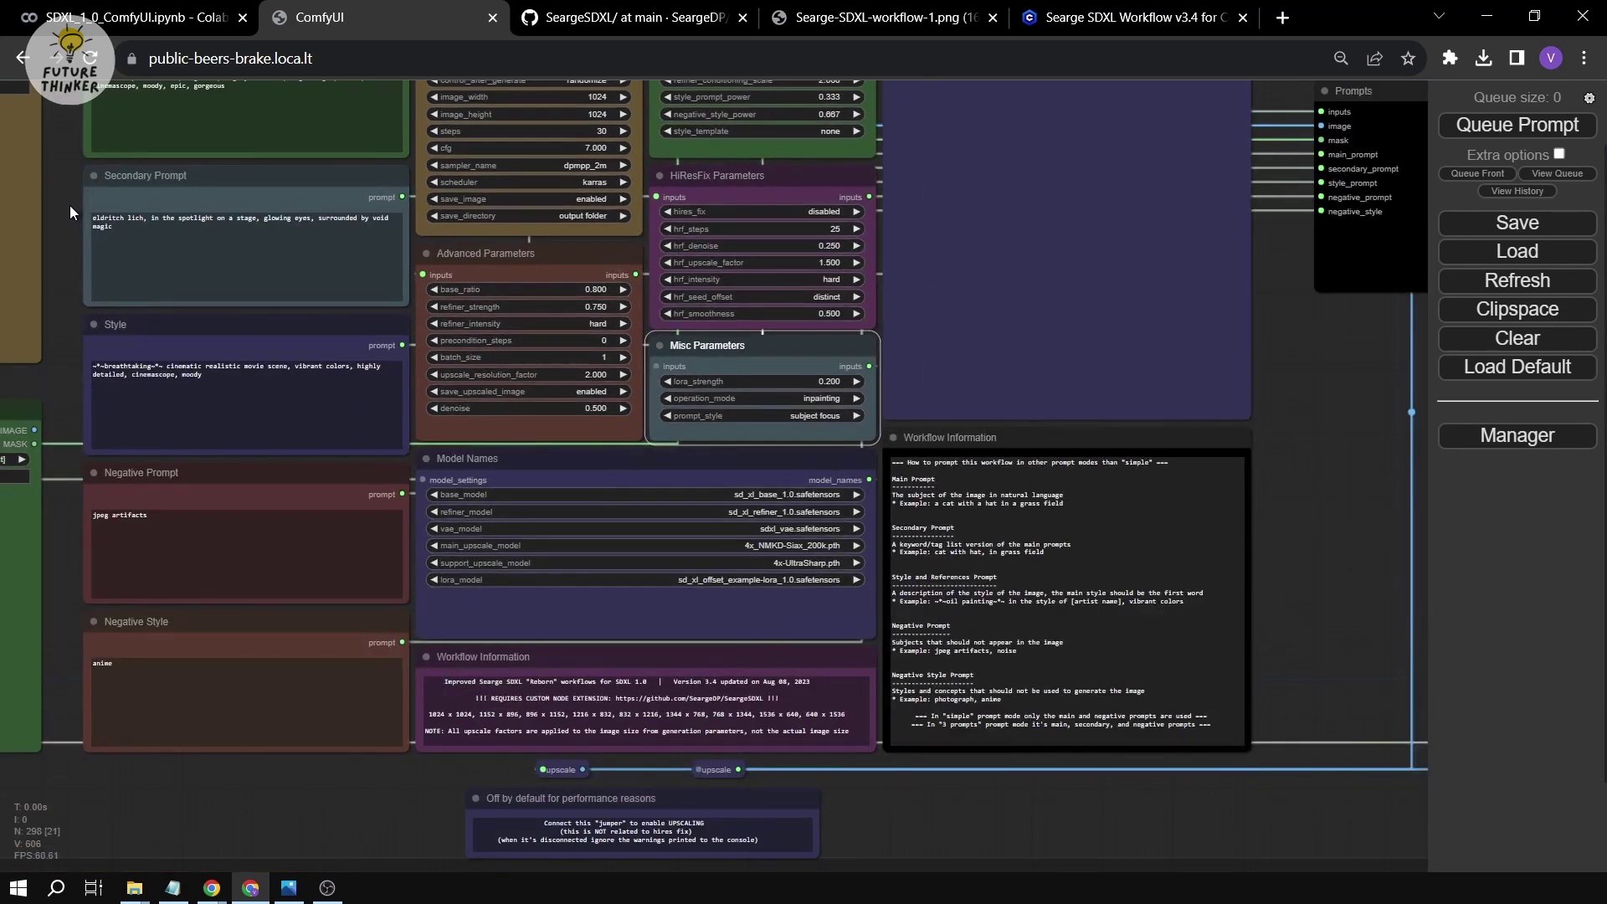
pyautogui.moveTo(68, 204); pyautogui.dragTo(59, 536)
pyautogui.scroll(8, 619, 373)
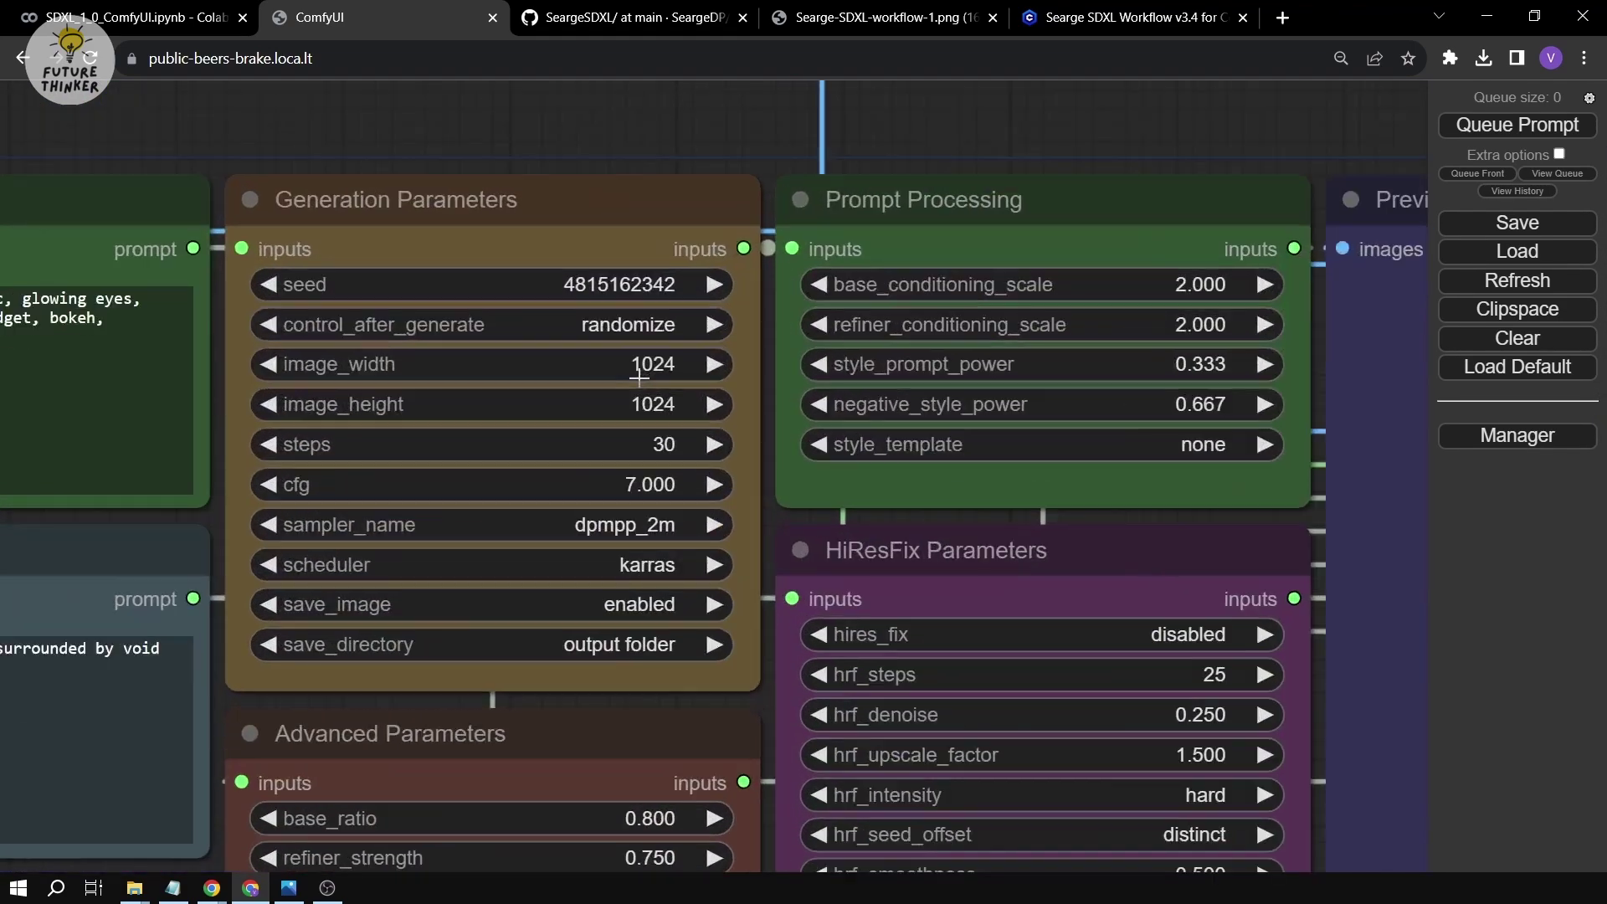
# Change image_width in Generation Parameters from 1024 to 768.
pyautogui.click(643, 369)
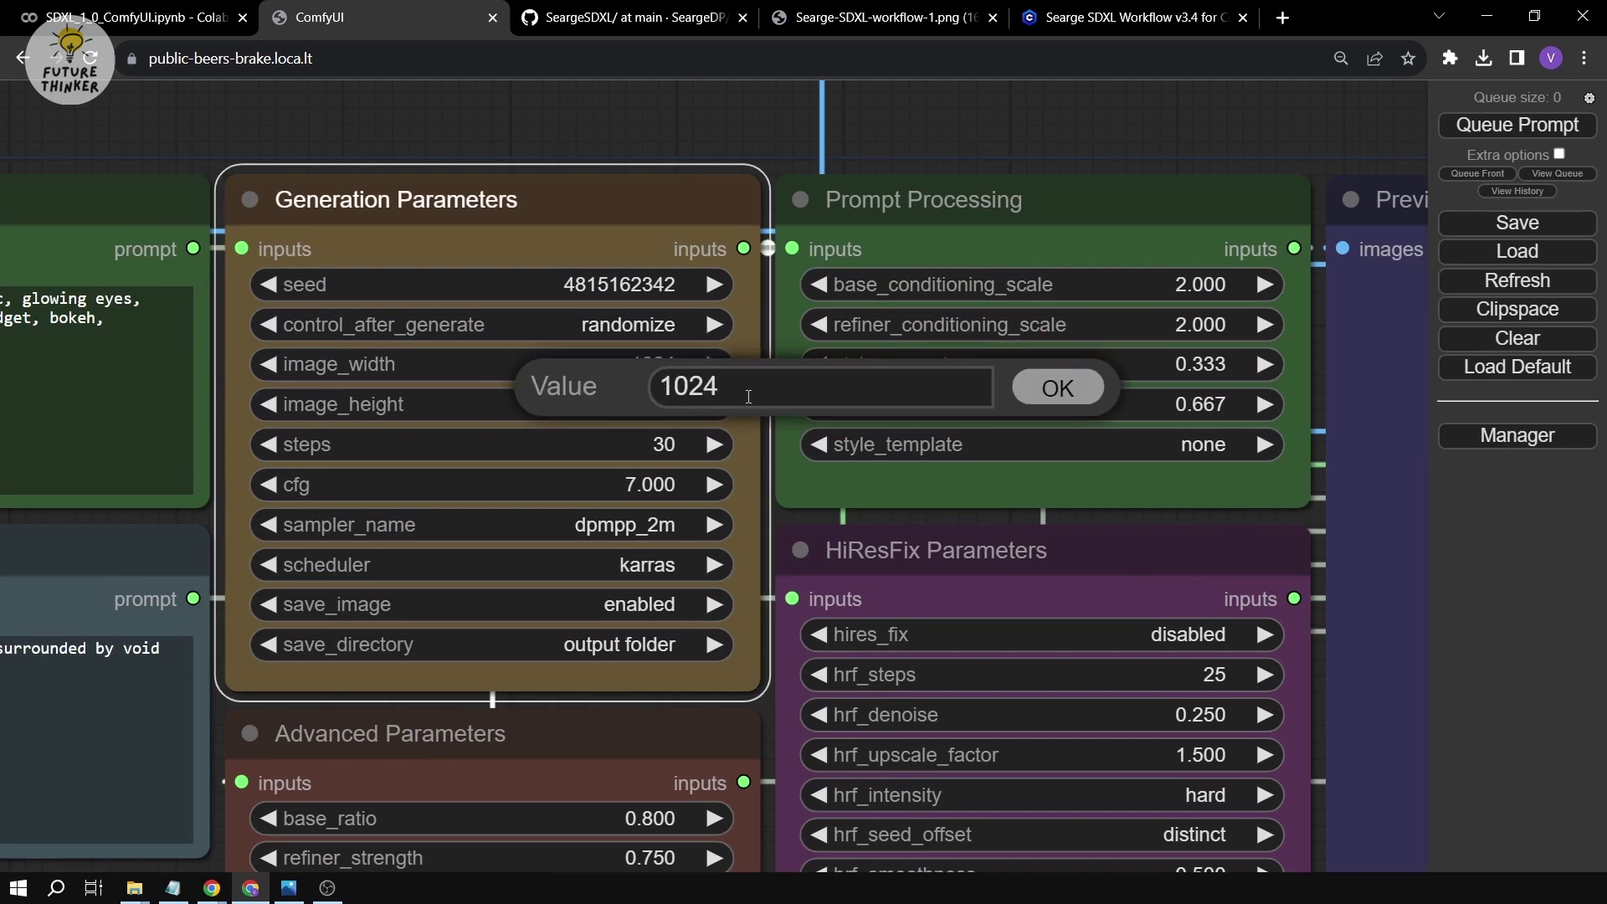
pyautogui.hotkey('ctrl', 'a')
pyautogui.click(548, 420)
pyautogui.click(683, 362)
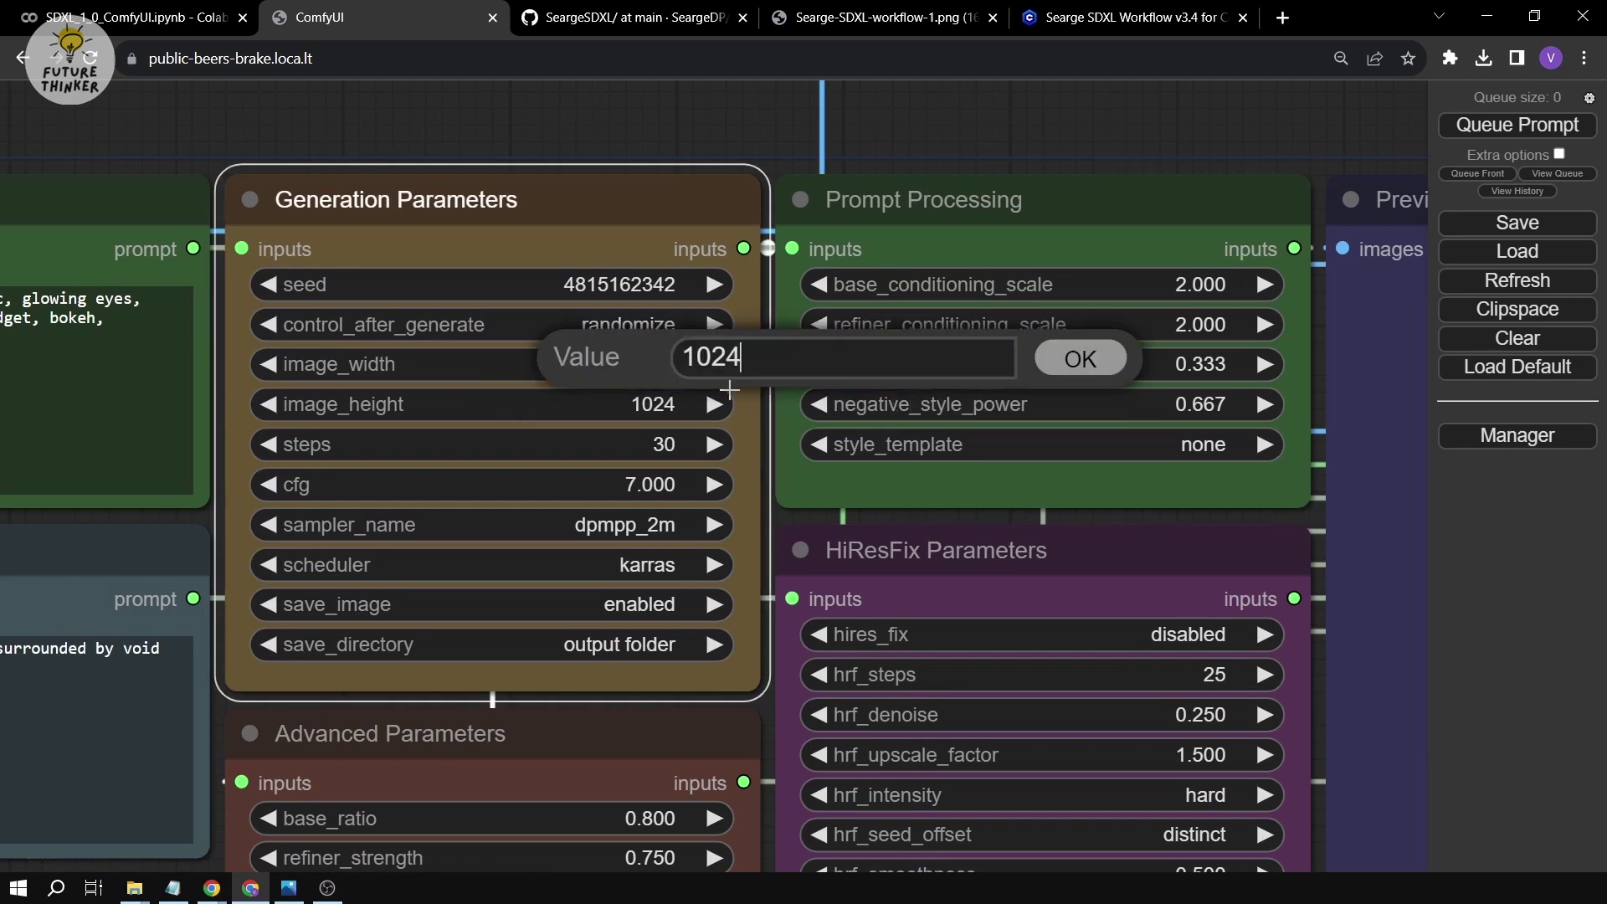
pyautogui.doubleClick(746, 376)
pyautogui.write('768')
pyautogui.press('Return')
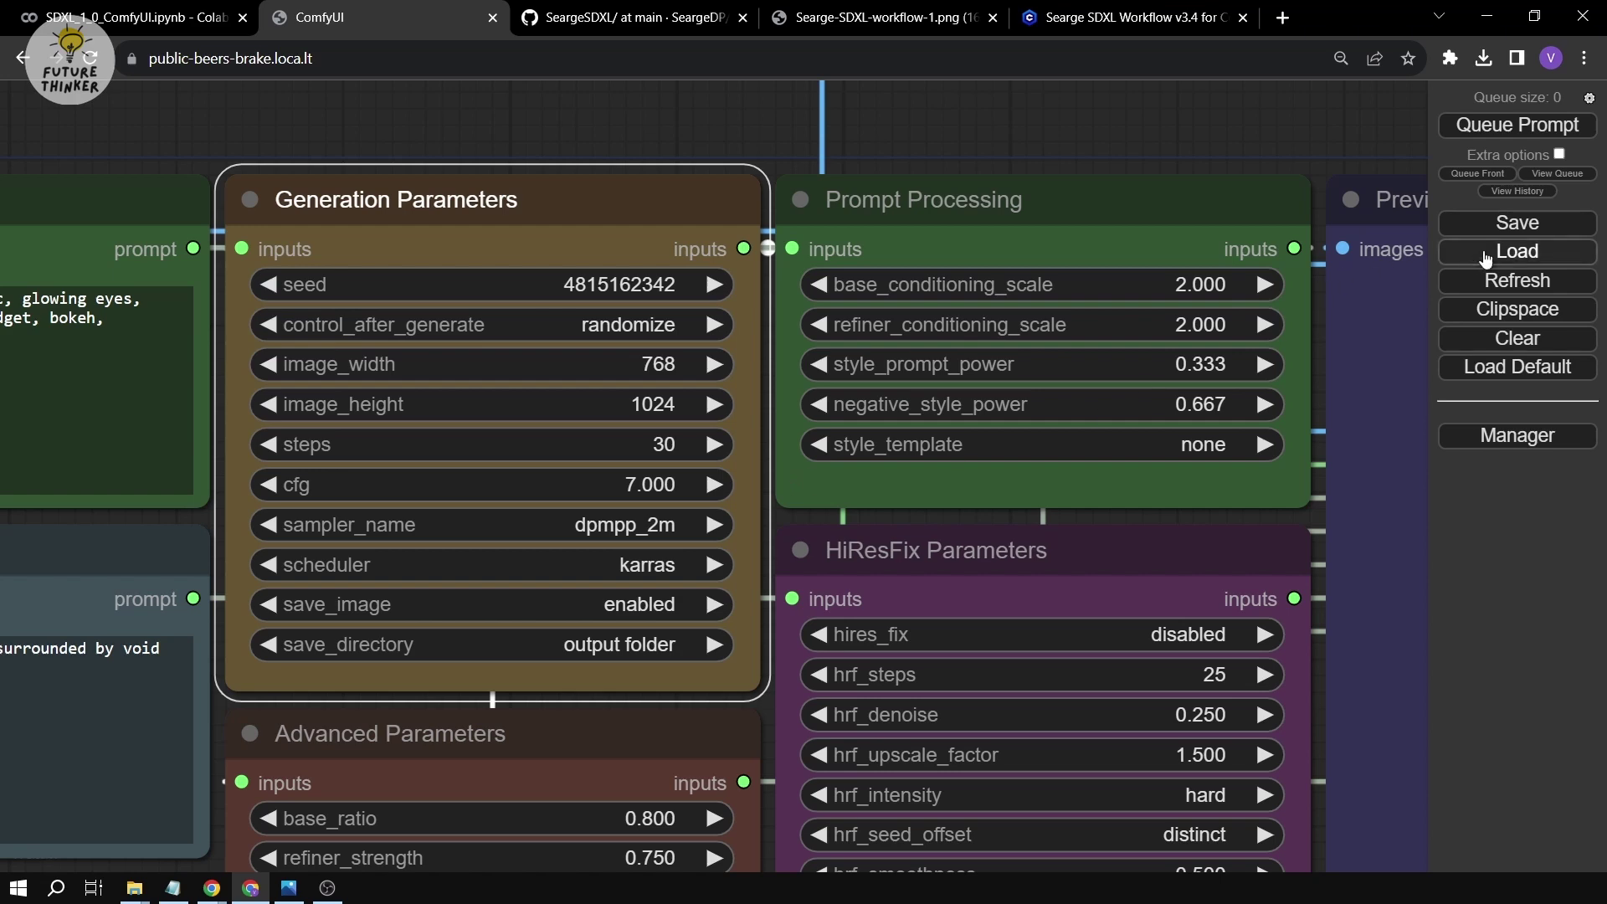
pyautogui.scroll(-3, 1293, 174)
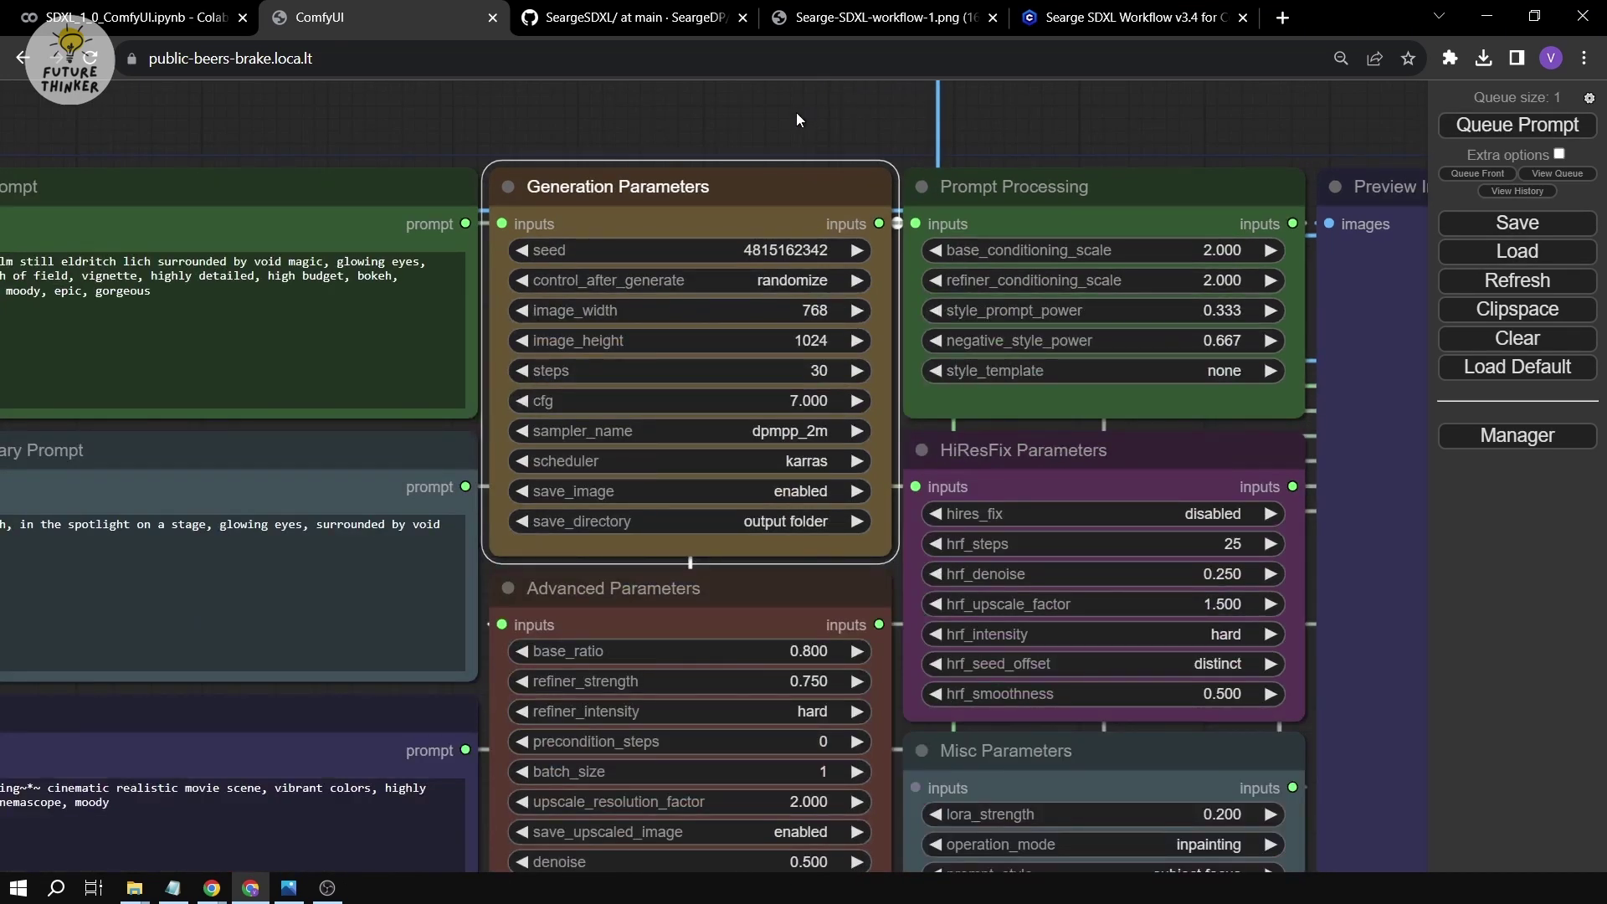
# Open the finished inpainted Joker preview image in a new browser tab.
pyautogui.moveTo(796, 112); pyautogui.dragTo(742, 755)
pyautogui.scroll(-6, 796, 737)
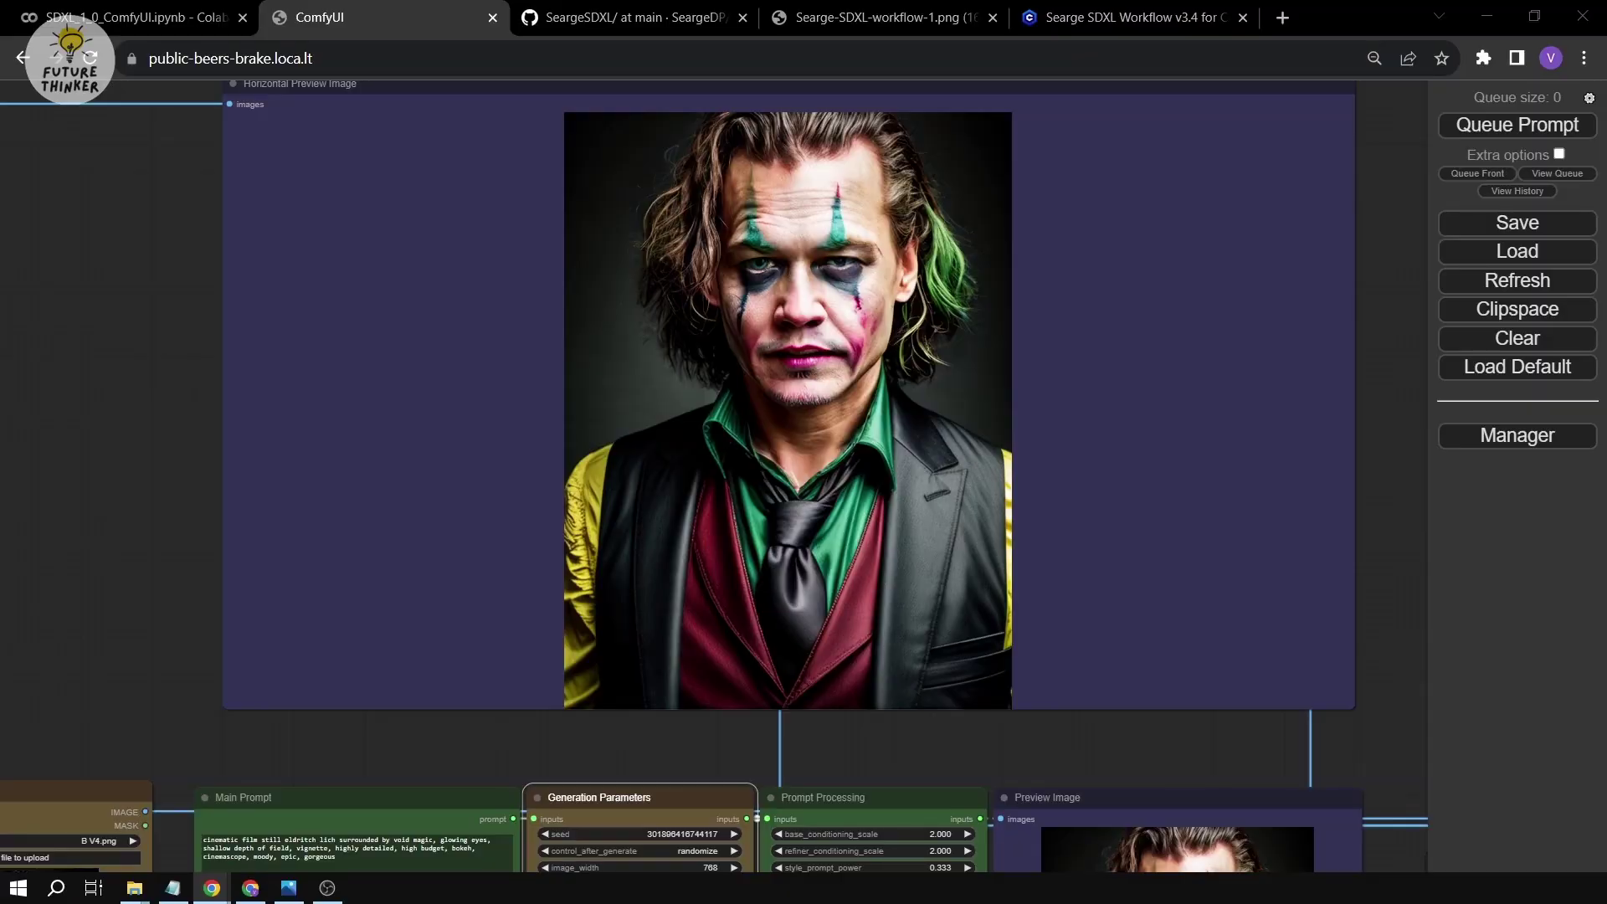
pyautogui.scroll(5, 908, 628)
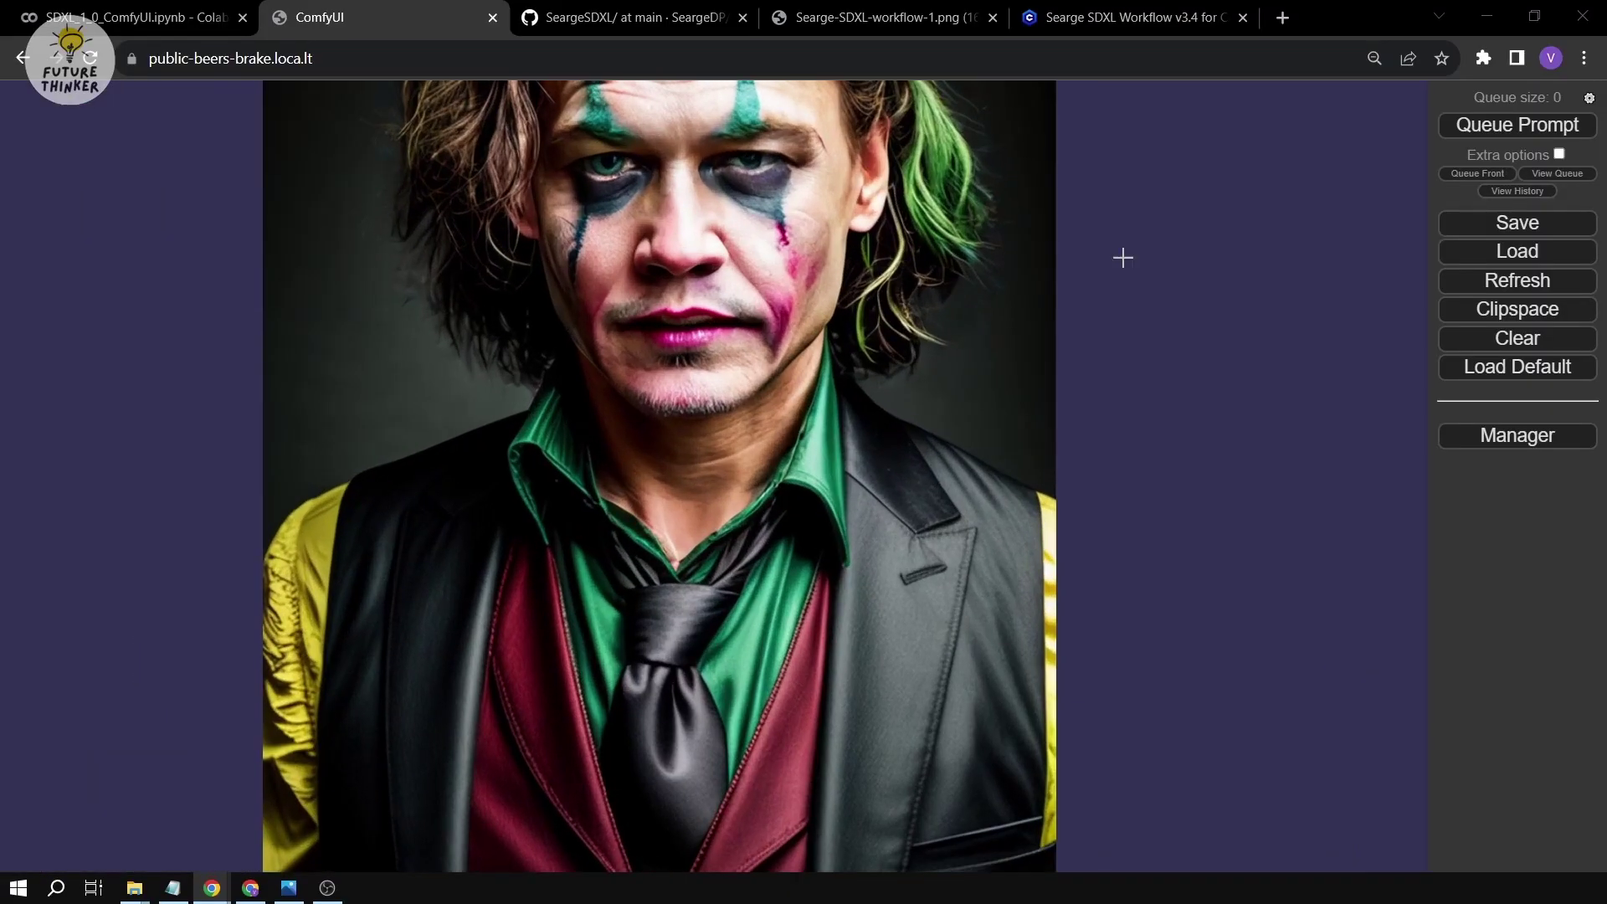
pyautogui.scroll(1, 1159, 441)
pyautogui.scroll(-6, 1162, 433)
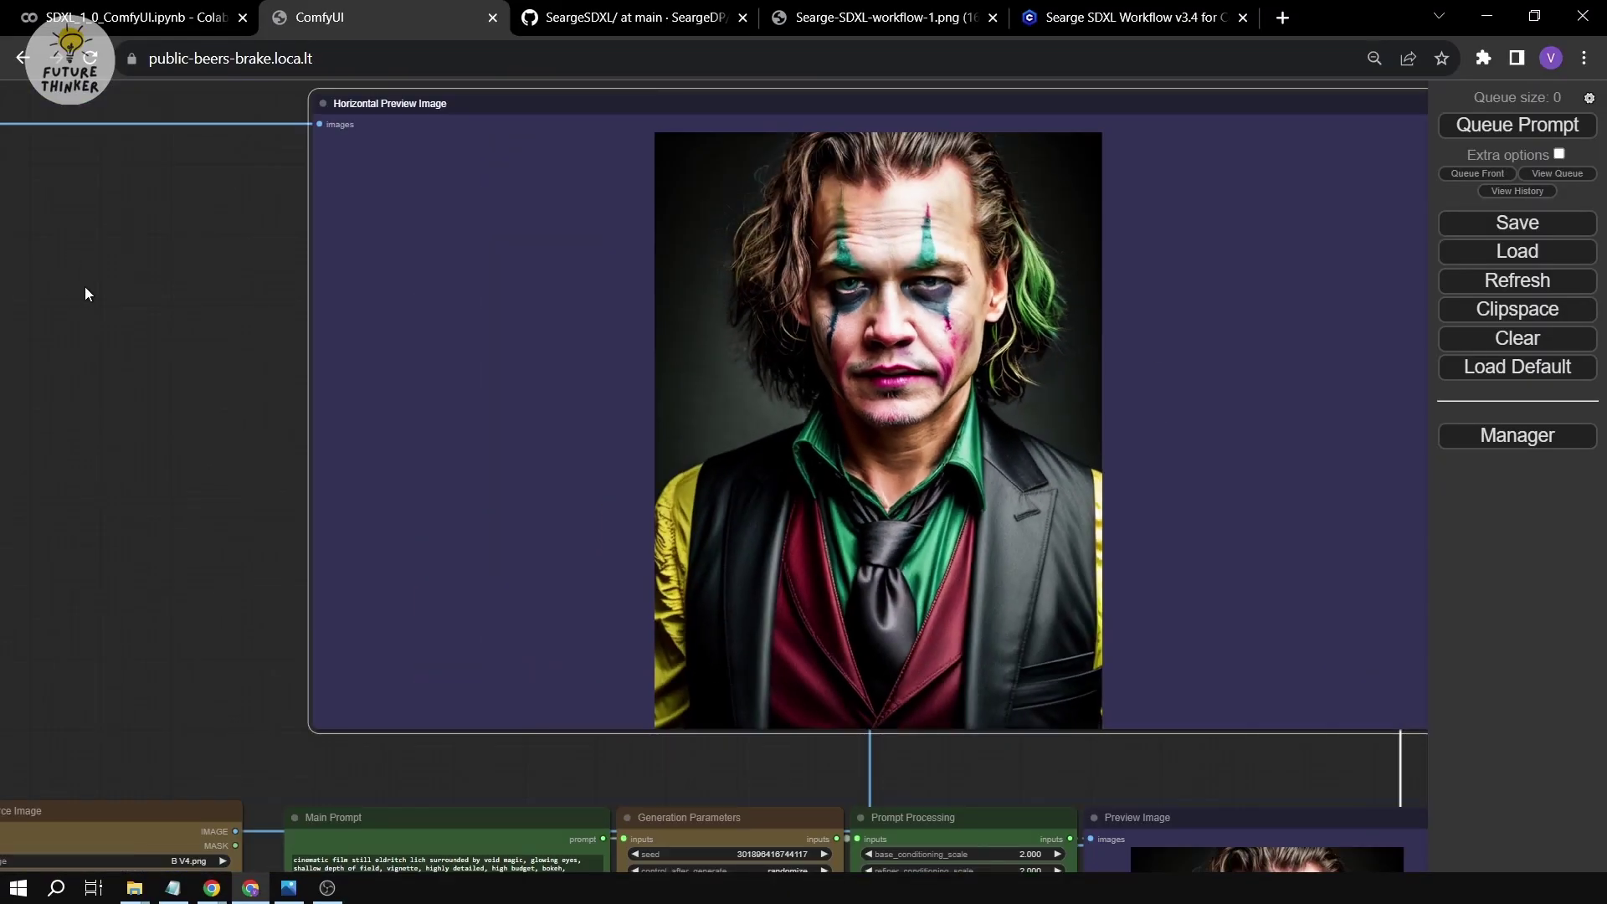
pyautogui.moveTo(86, 294); pyautogui.dragTo(2, 466)
pyautogui.scroll(5, 1054, 424)
pyautogui.scroll(-2, 1088, 515)
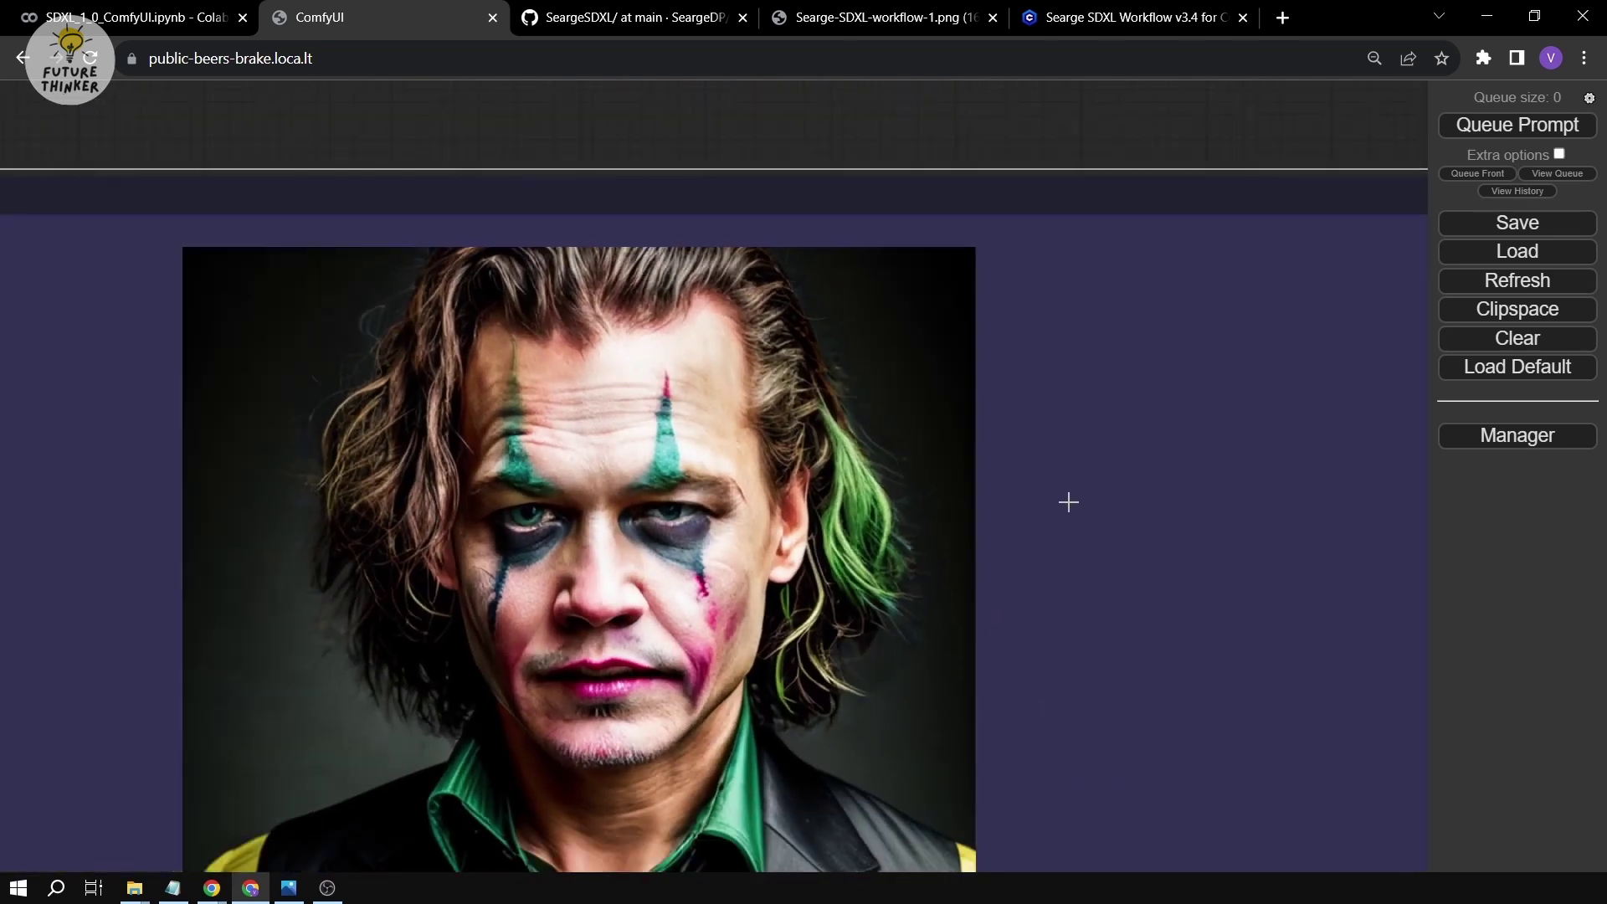
pyautogui.scroll(-3, 481, 620)
pyautogui.rightClick(548, 564)
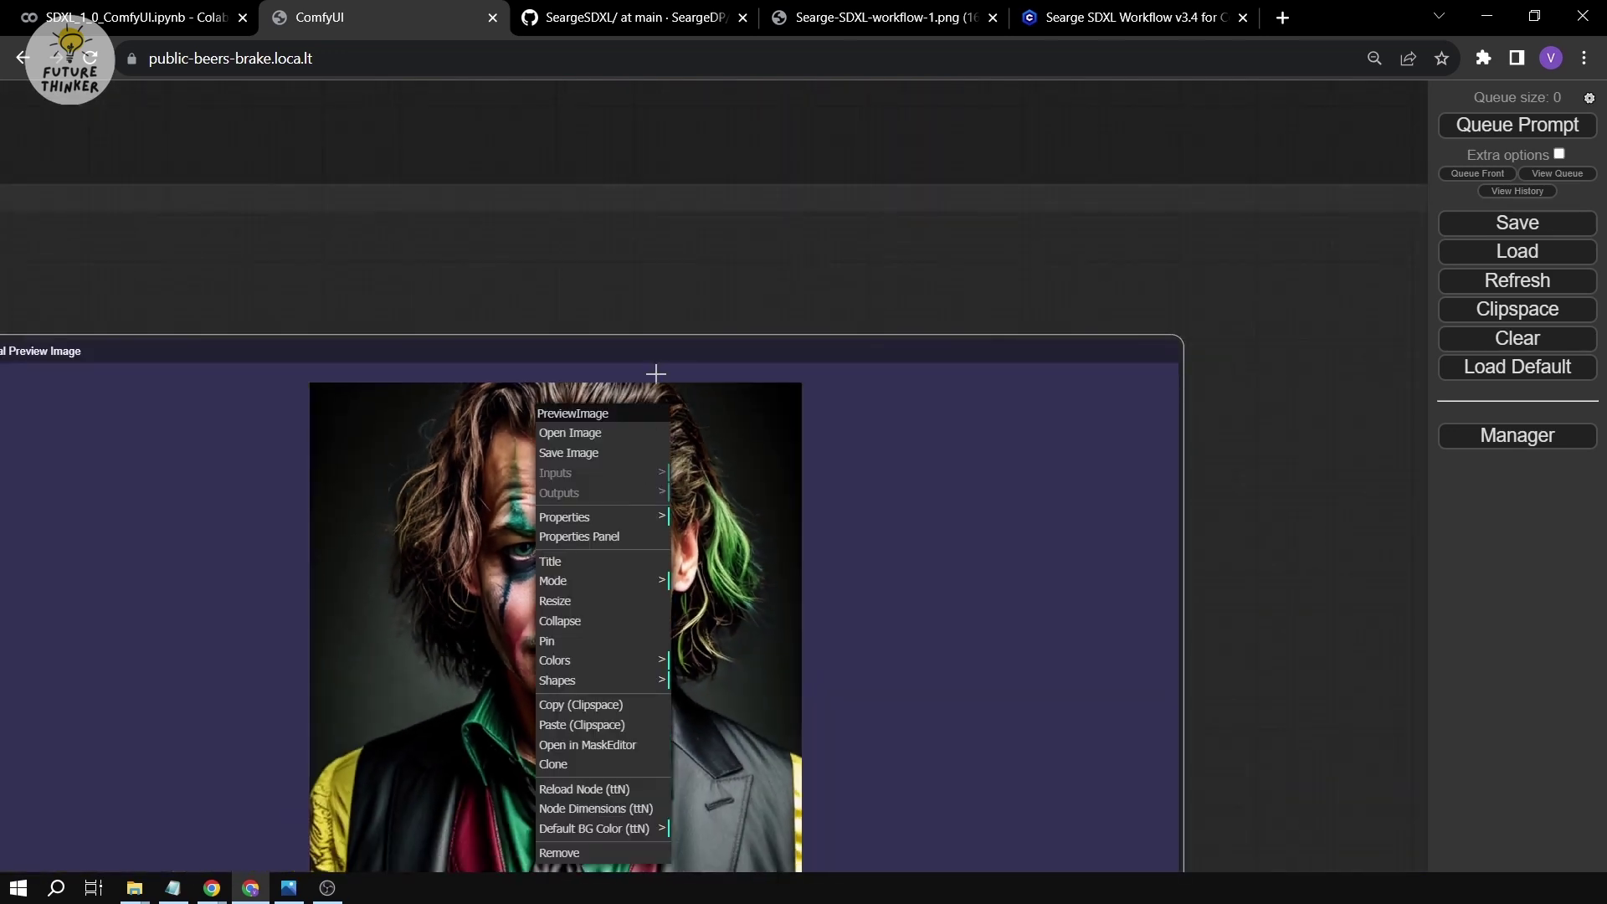
pyautogui.click(596, 433)
# Return to the workflow graph and bring the Source Image node into view.
pyautogui.click(419, 7)
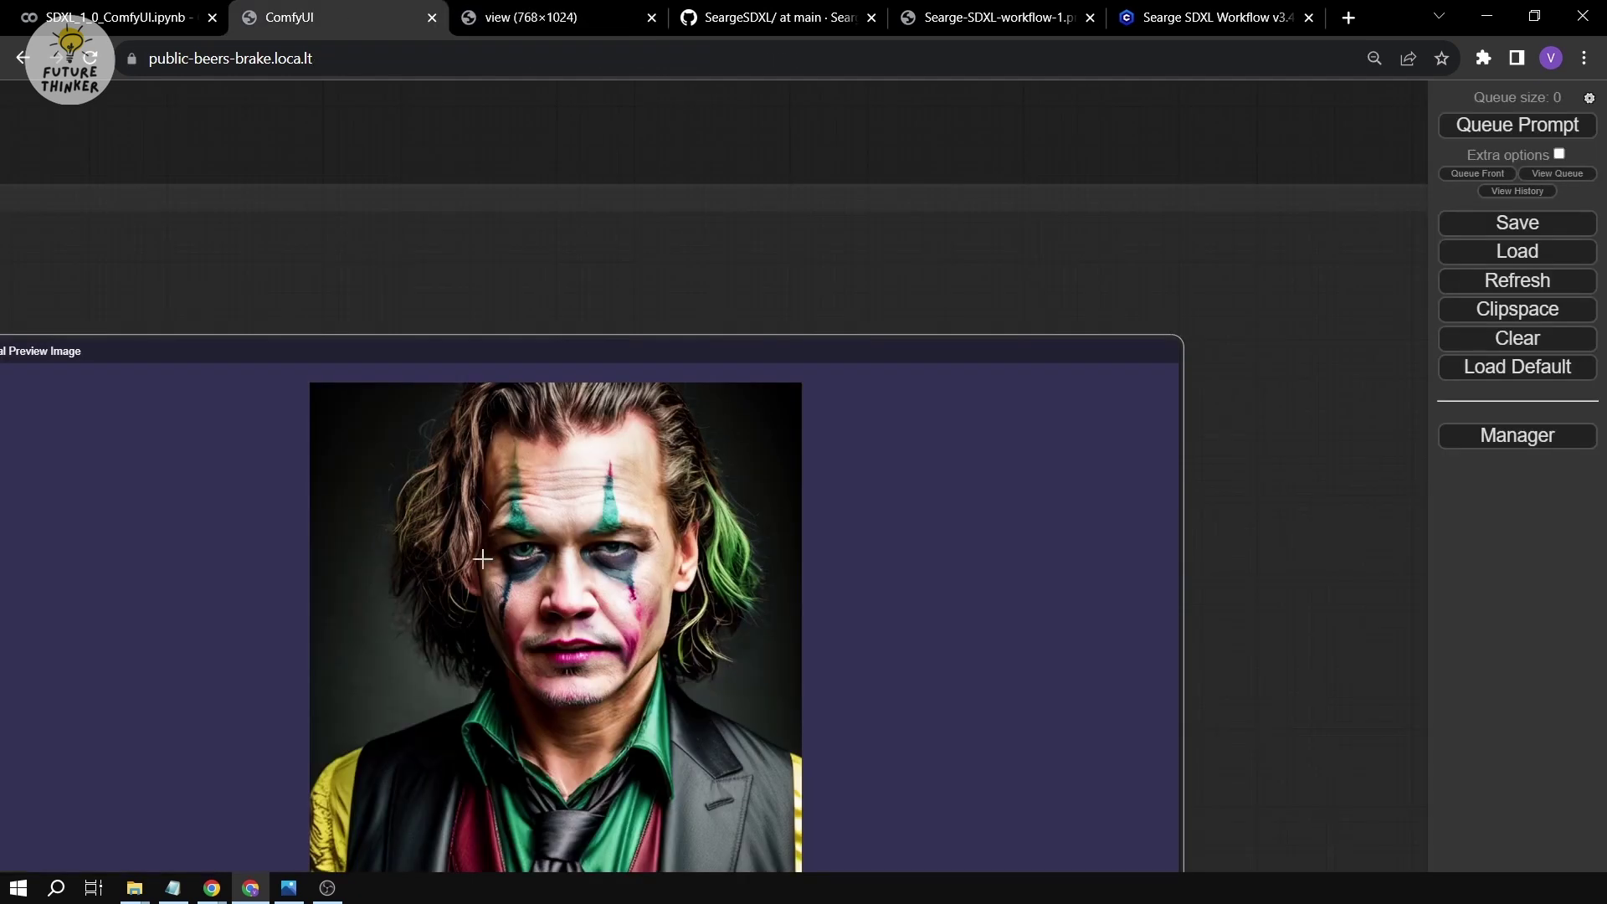
pyautogui.scroll(-5, 348, 430)
pyautogui.moveTo(360, 324); pyautogui.dragTo(845, 120)
pyautogui.moveTo(450, 551); pyautogui.dragTo(522, 337)
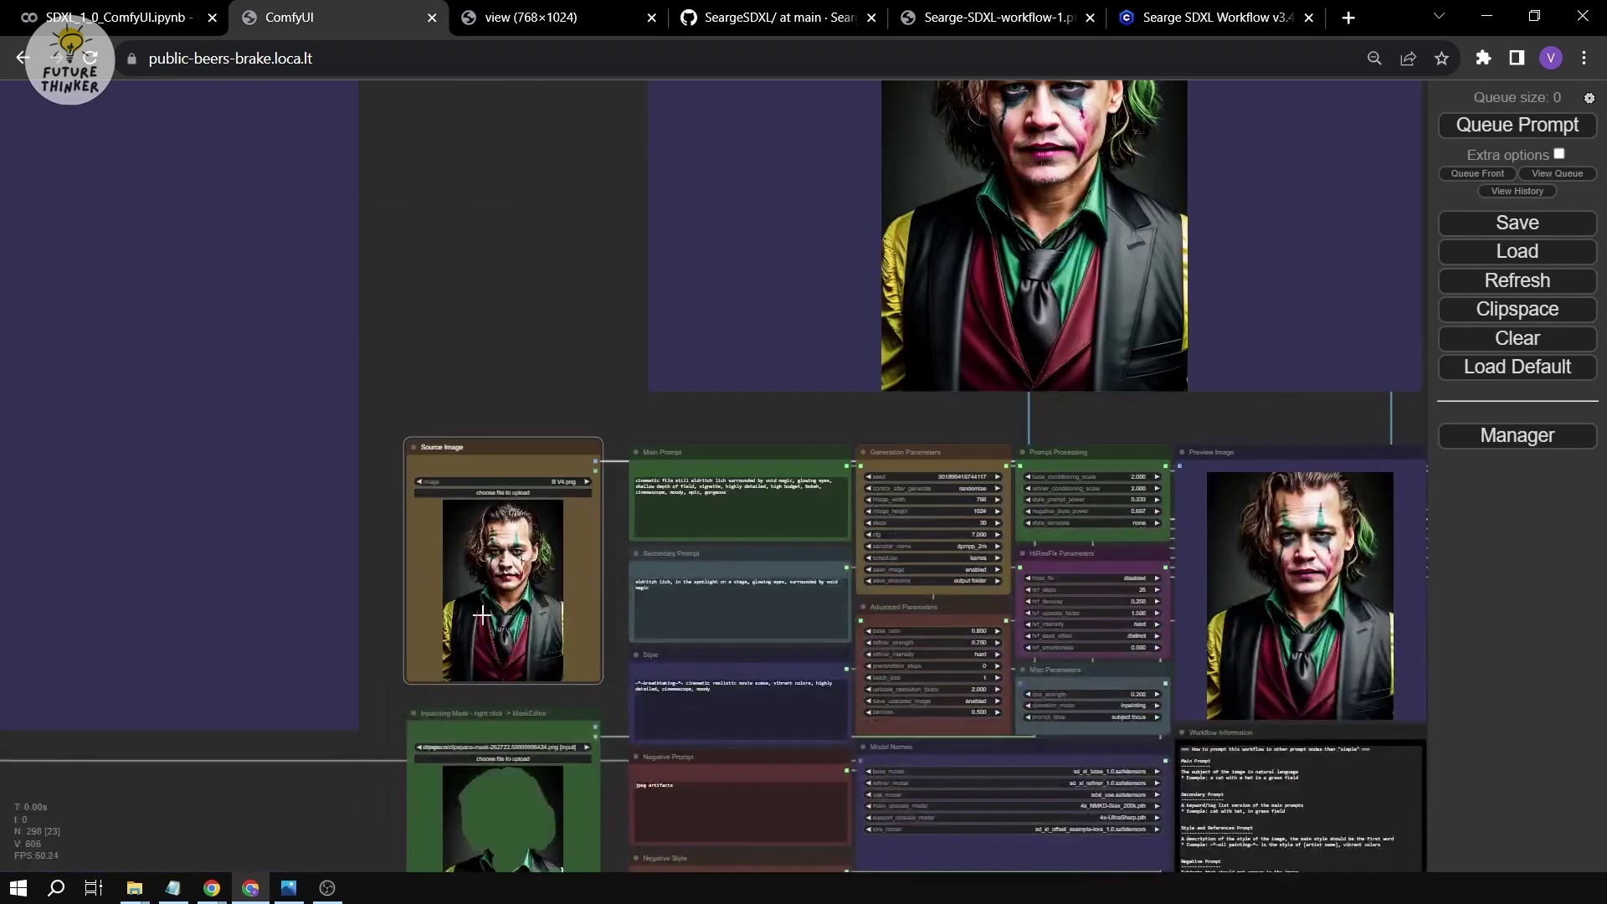
# Open the original Source Image in a new tab and view the 768×1024 result full size.
pyautogui.rightClick(500, 577)
pyautogui.click(551, 415)
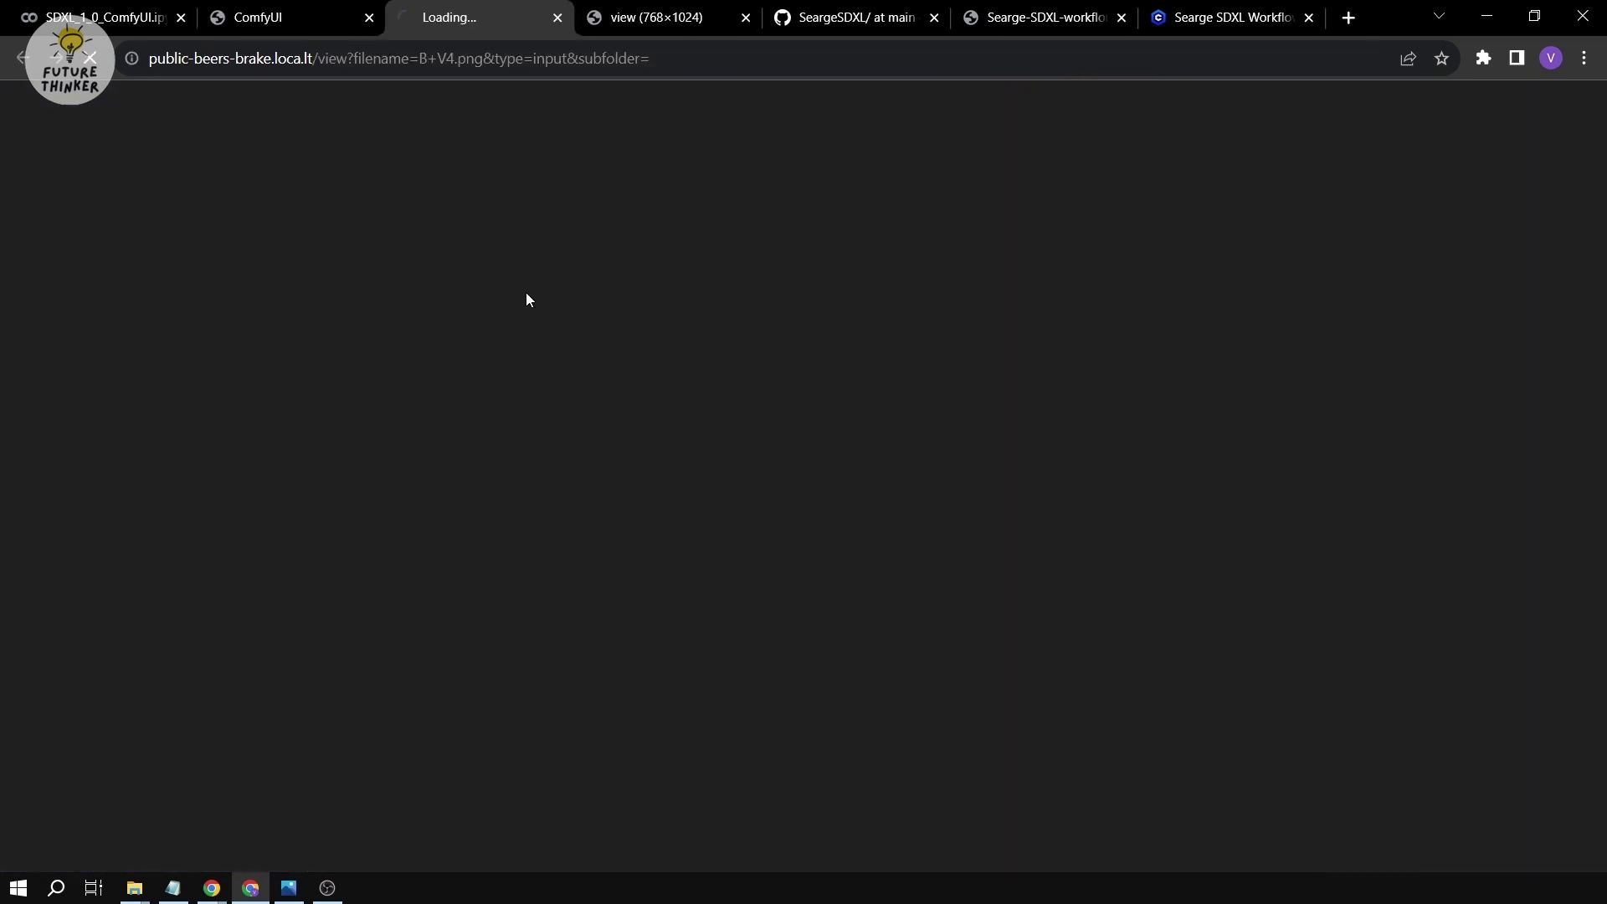
pyautogui.click(651, 32)
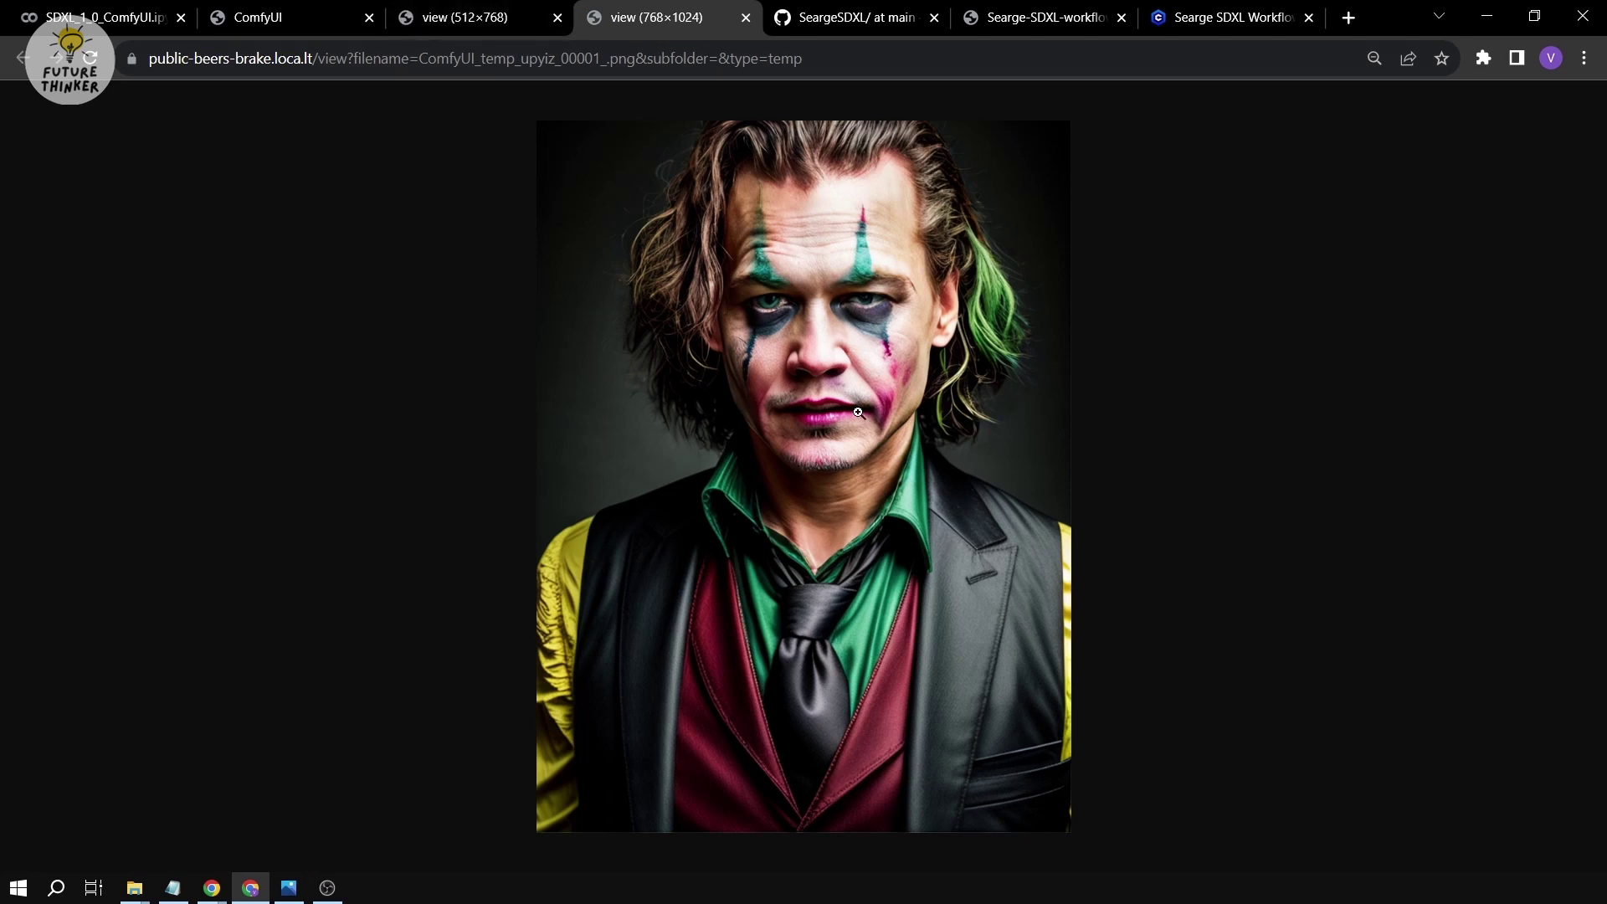
pyautogui.click(848, 312)
# Compare the two tabs, then pull the 512×768 original into its own window snapped left.
pyautogui.click(482, 17)
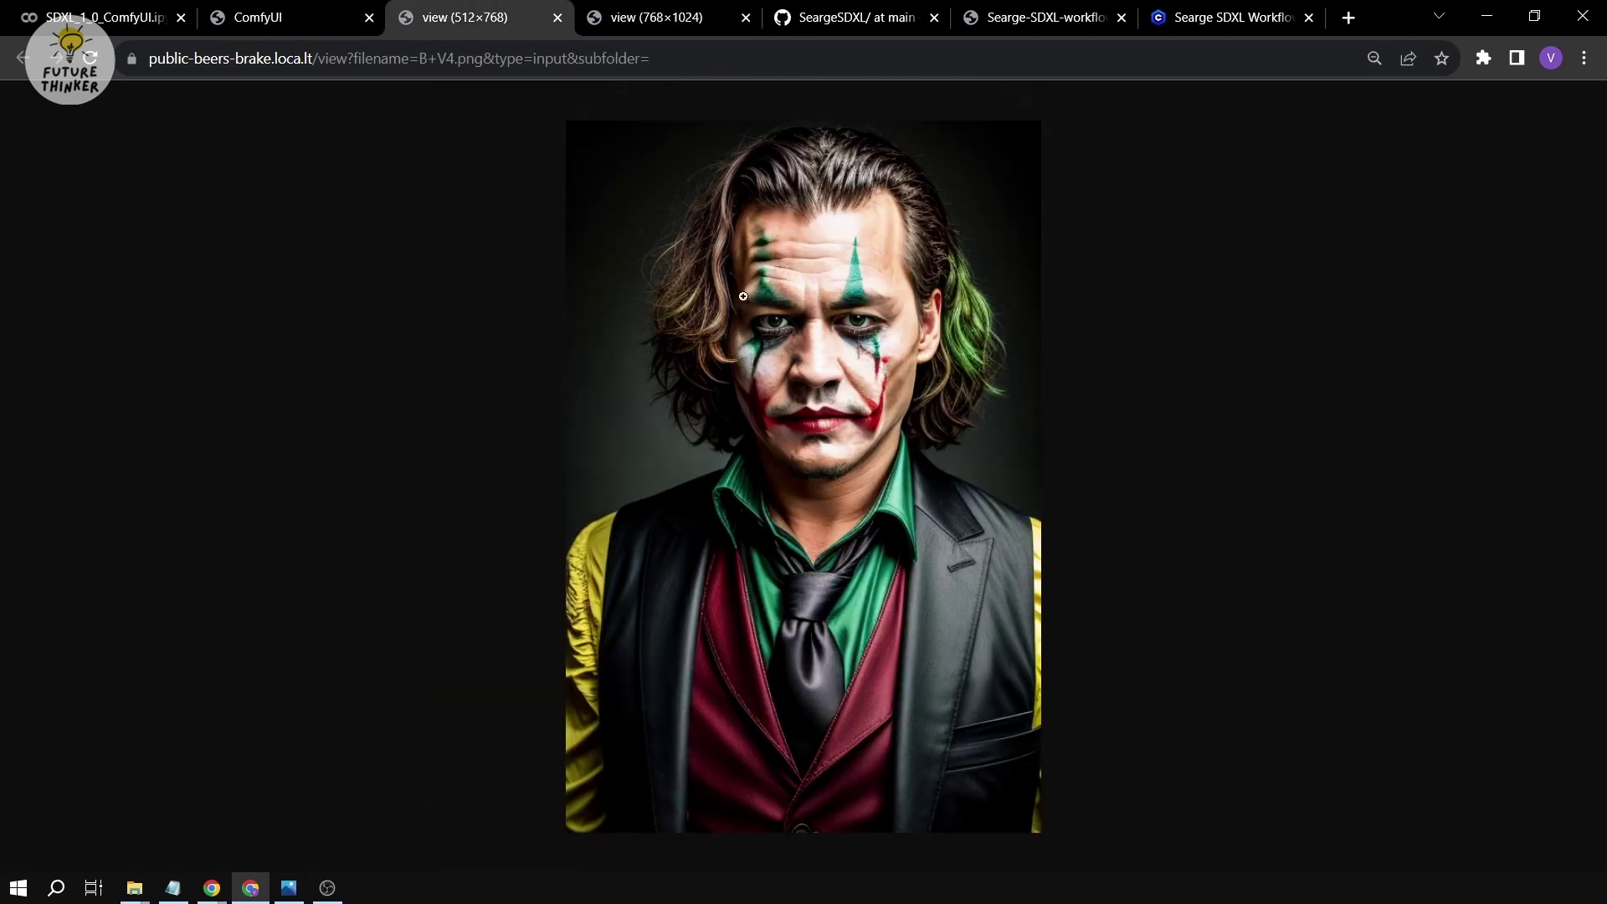
pyautogui.keyDown('ctrl'); pyautogui.scroll(4, 988, 379); pyautogui.keyUp('ctrl')
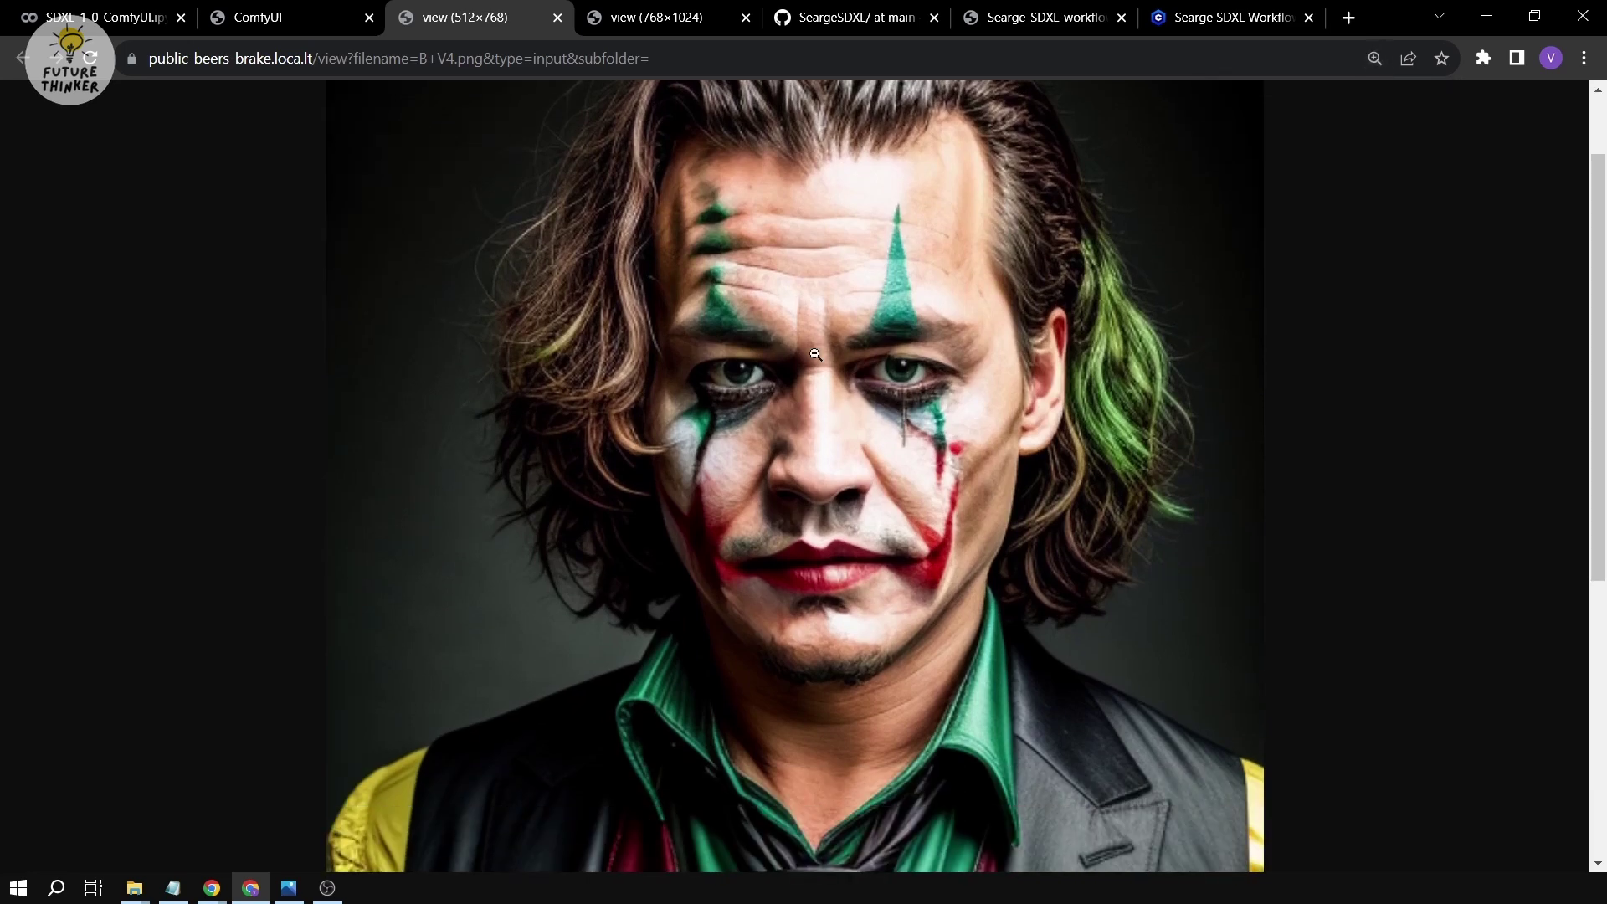
pyautogui.click(647, 12)
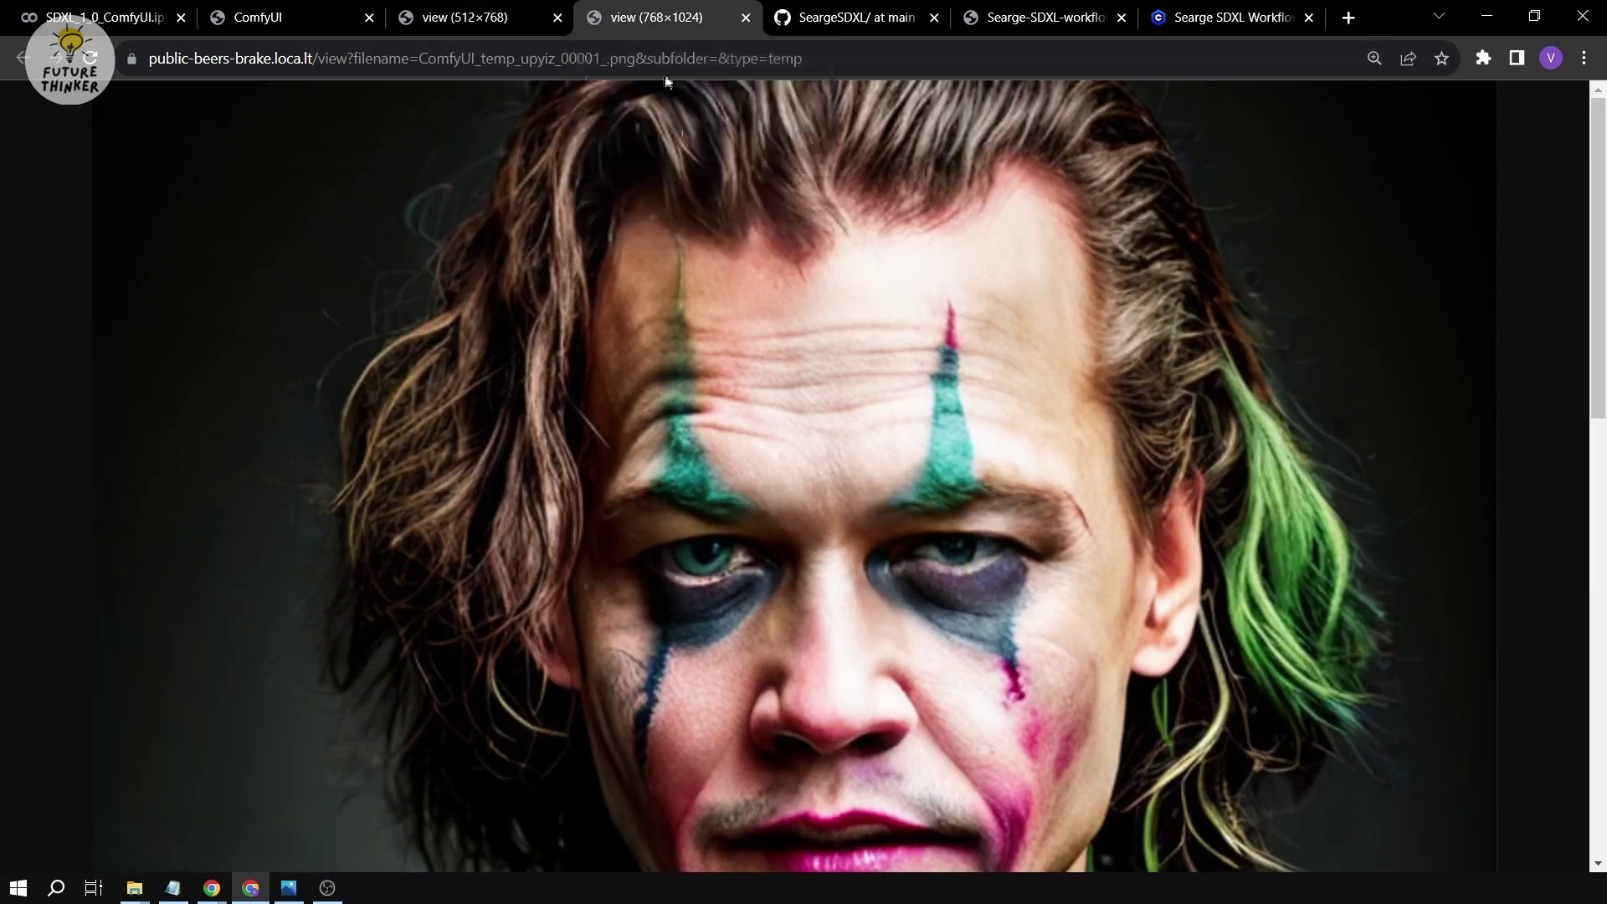
pyautogui.keyDown('ctrl'); pyautogui.scroll(-1, 1010, 477); pyautogui.keyUp('ctrl')
pyautogui.keyDown('ctrl'); pyautogui.scroll(-3, 1009, 477); pyautogui.keyUp('ctrl')
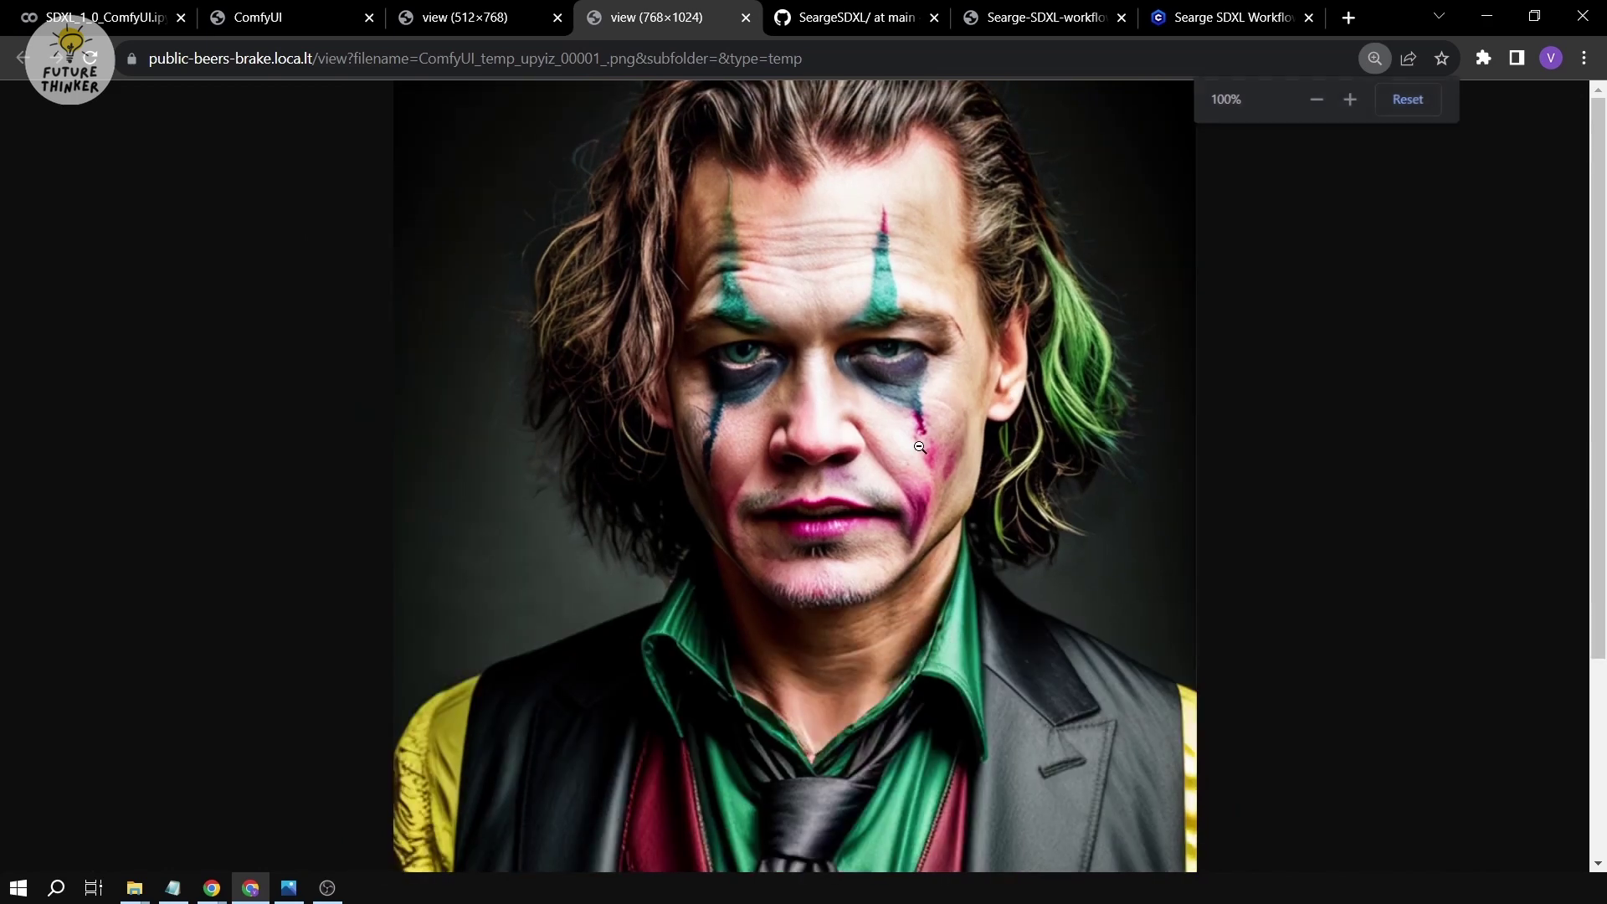
pyautogui.click(503, 9)
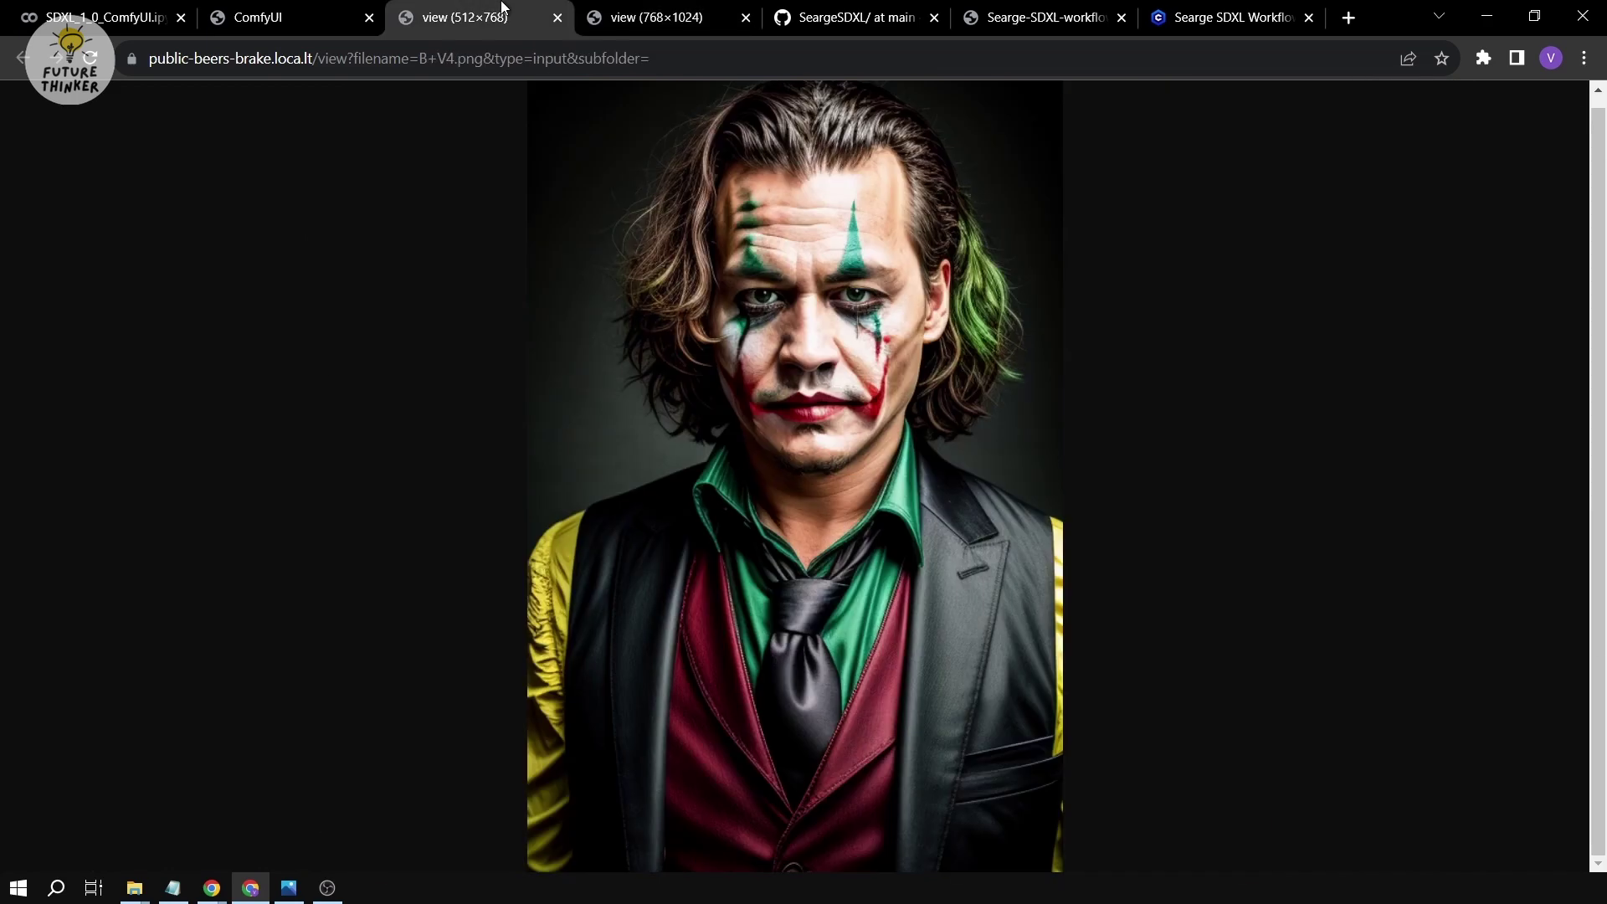
pyautogui.click(605, 12)
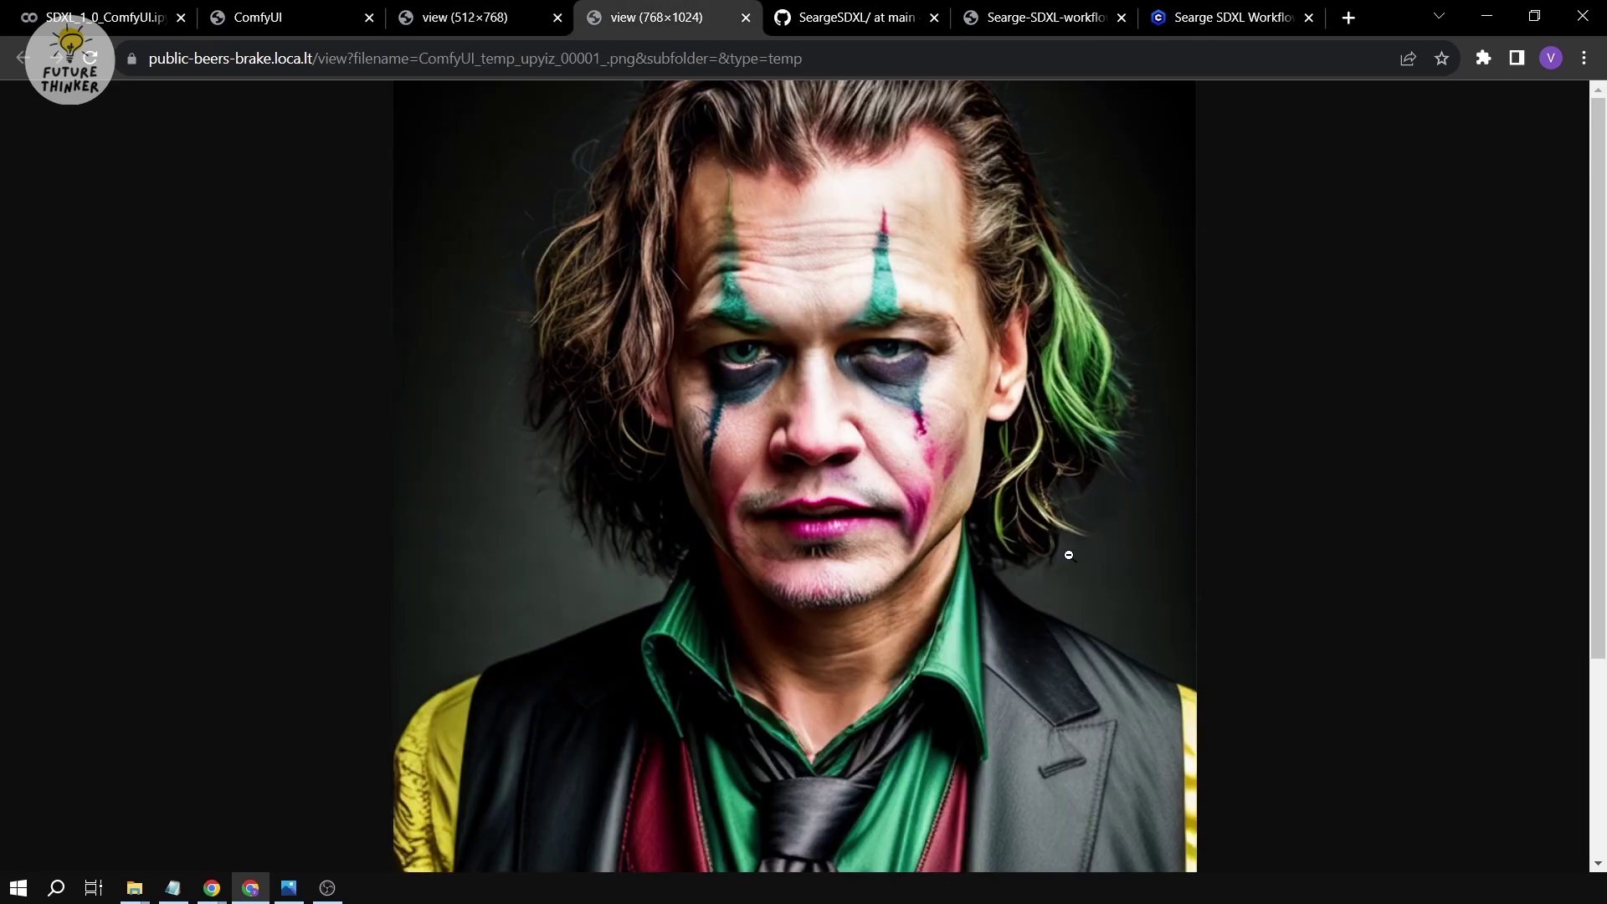
pyautogui.click(507, 9)
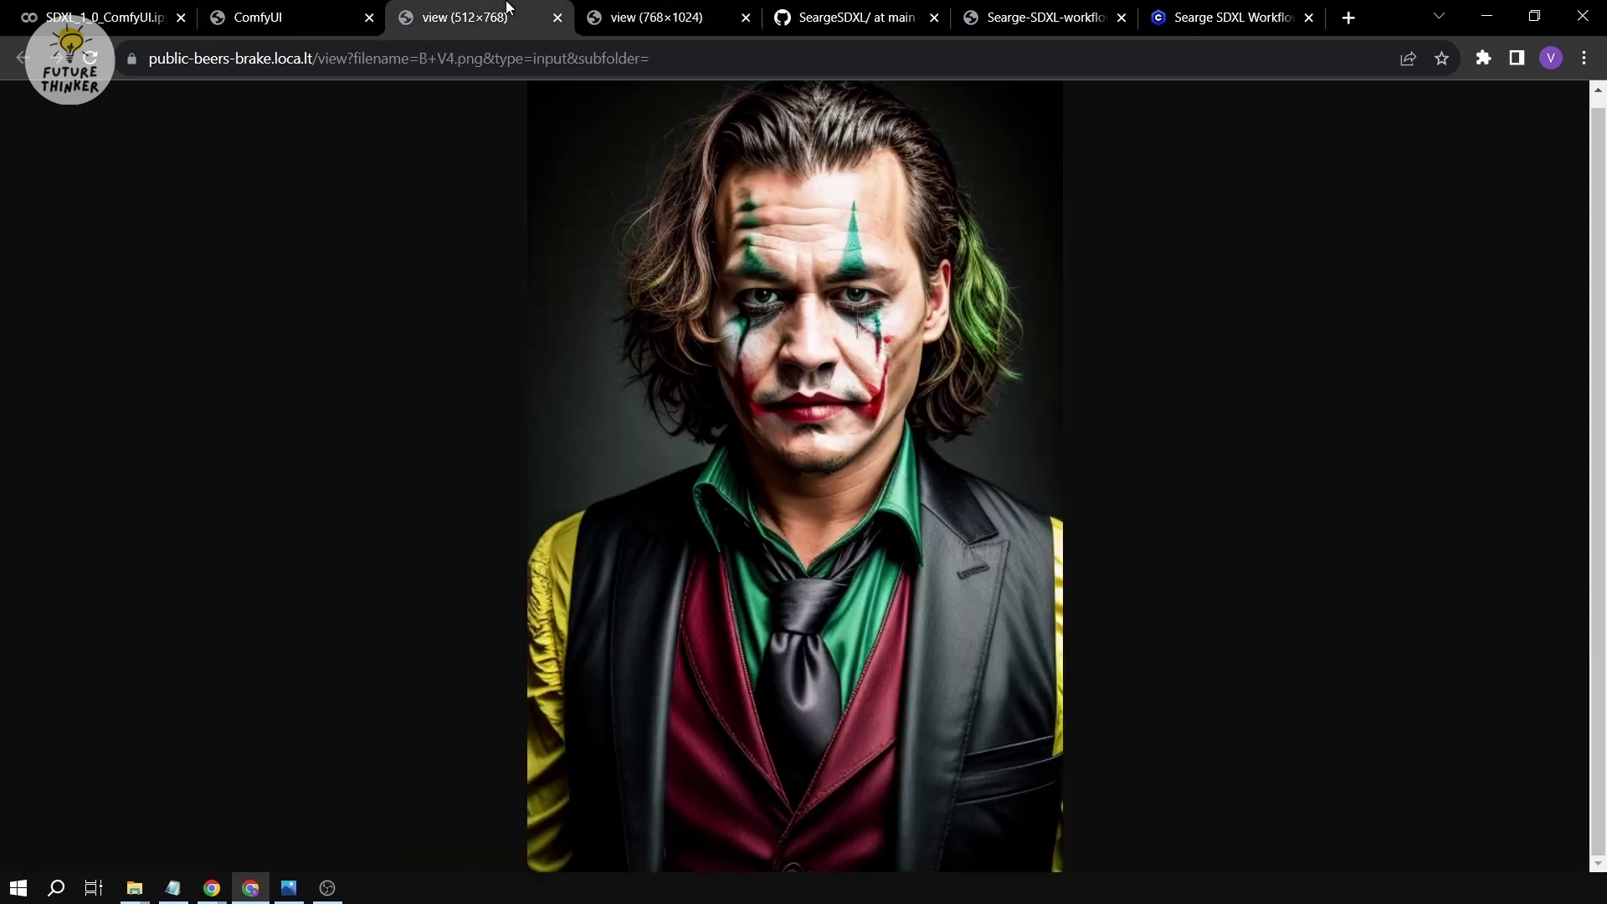
pyautogui.moveTo(507, 8); pyautogui.dragTo(127, 304)
pyautogui.press('super+Left')
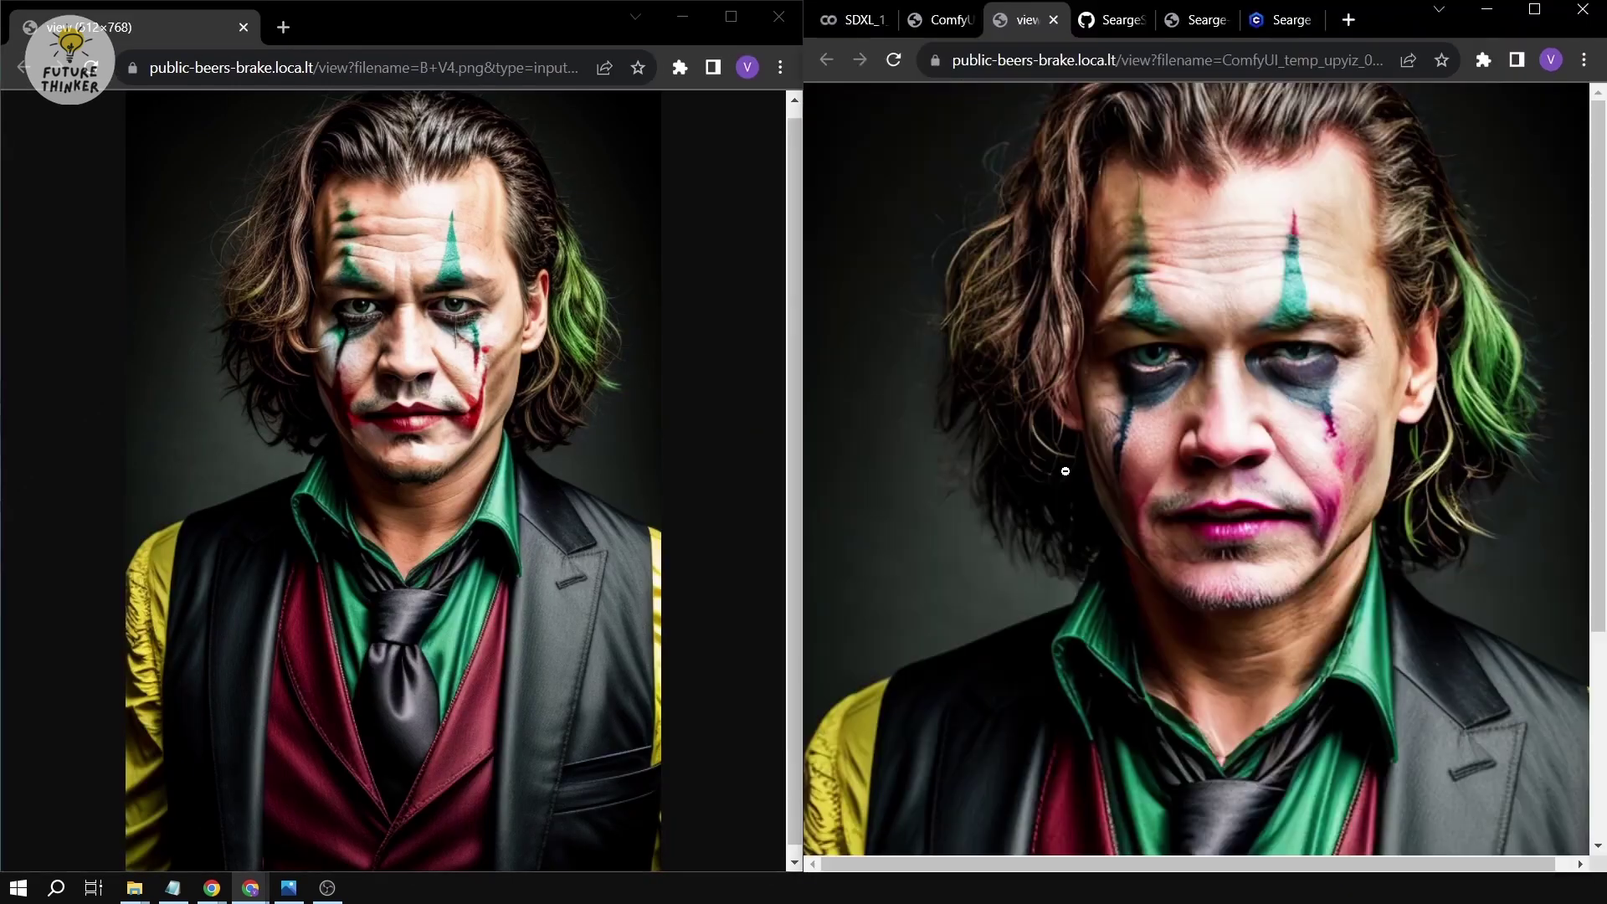
# Zoom the right window out so the whole 768×1024 inpainted result fits beside the original.
pyautogui.scroll(-3, 1088, 467)
pyautogui.scroll(3, 1155, 460)
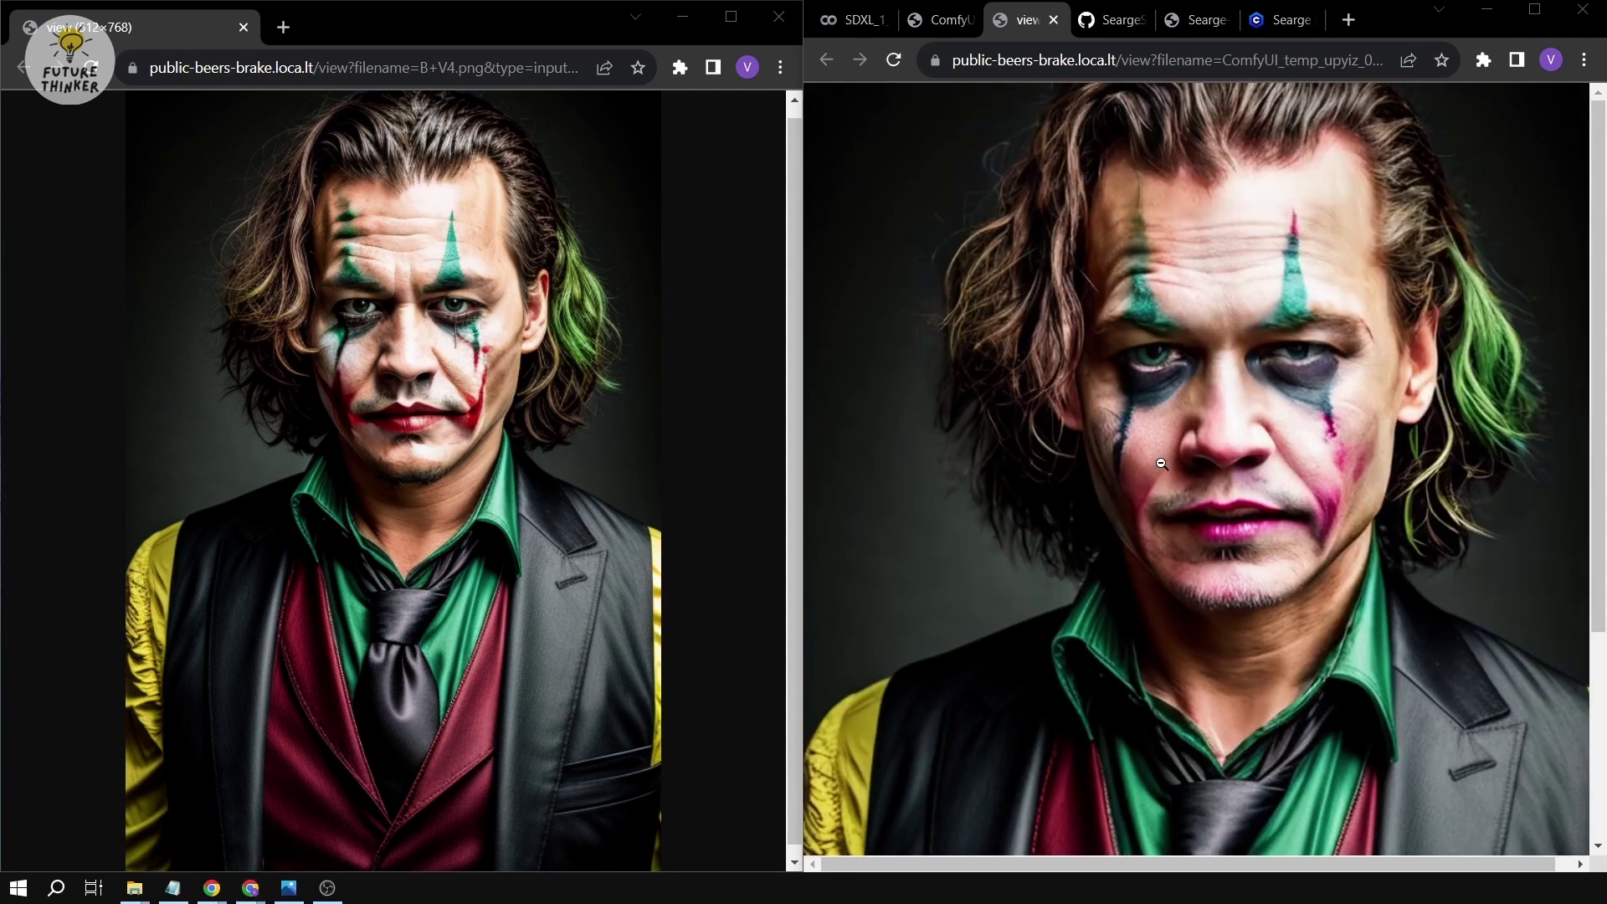
pyautogui.keyDown('ctrl'); pyautogui.scroll(-1, 1161, 463); pyautogui.keyUp('ctrl')
pyautogui.keyDown('ctrl'); pyautogui.scroll(-3, 1161, 463); pyautogui.keyUp('ctrl')
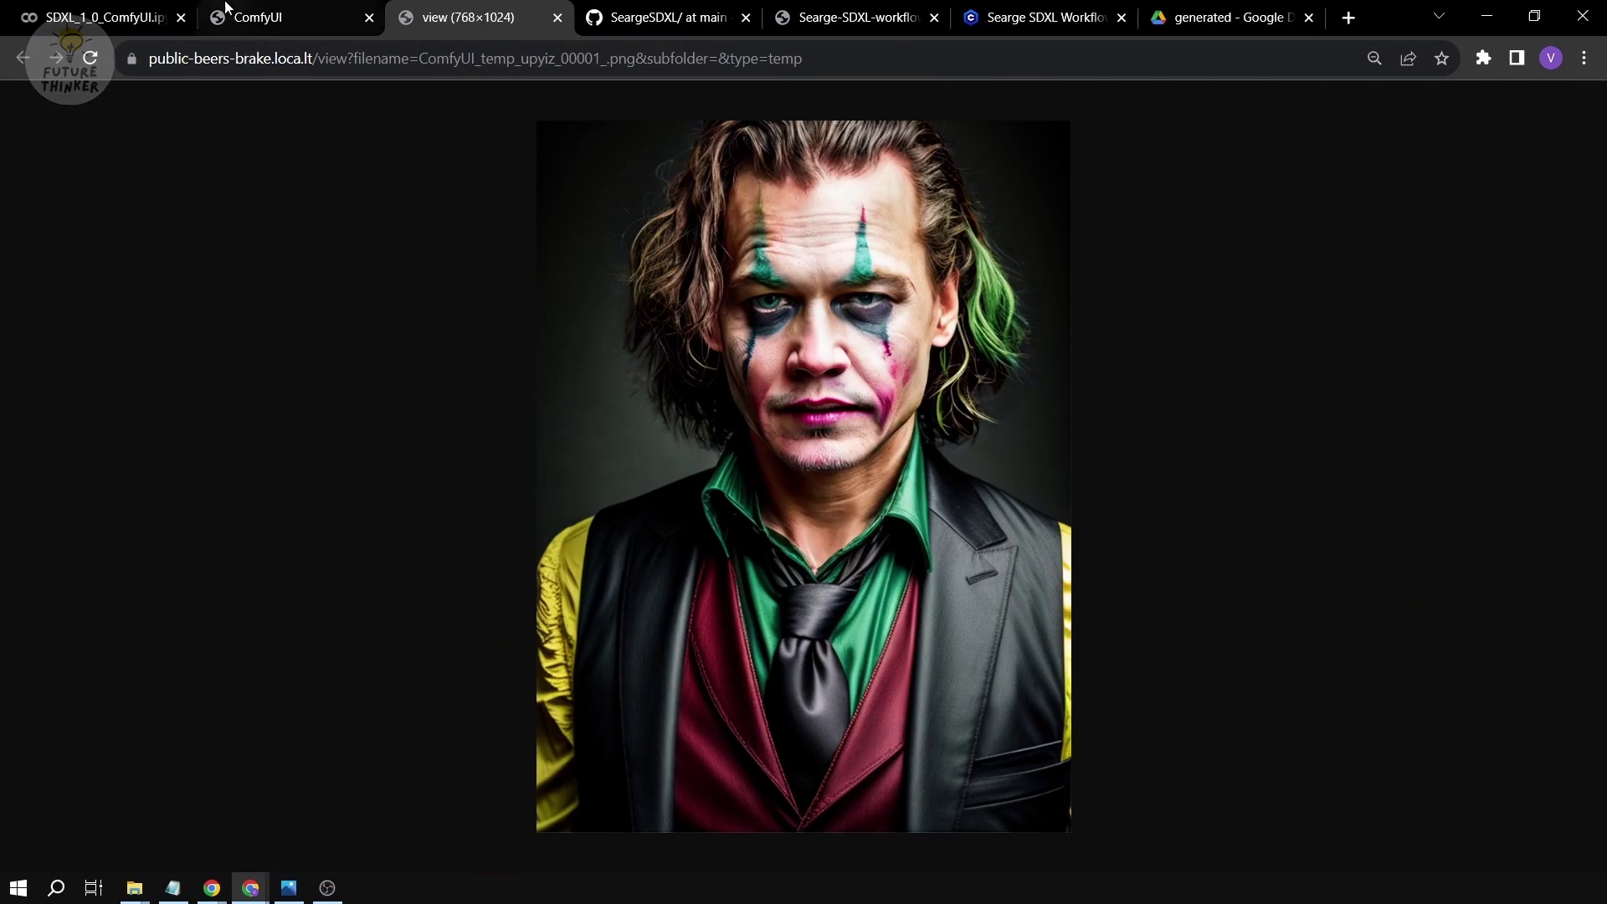
pyautogui.click(293, 17)
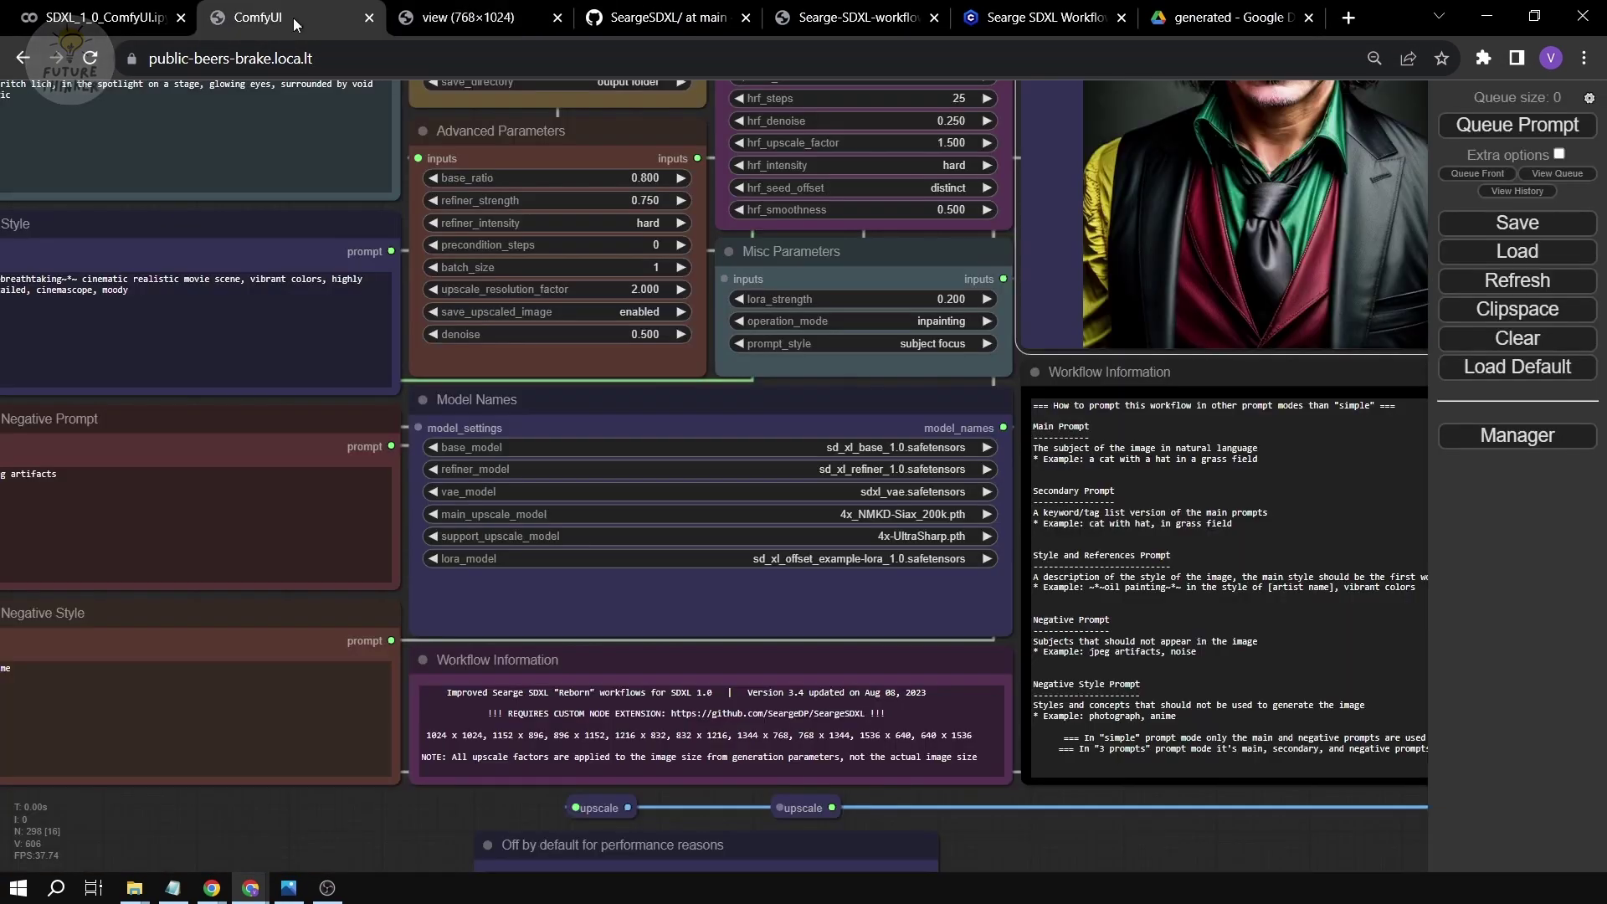
pyautogui.scroll(-8, 513, 287)
pyautogui.moveTo(819, 630); pyautogui.dragTo(991, 799)
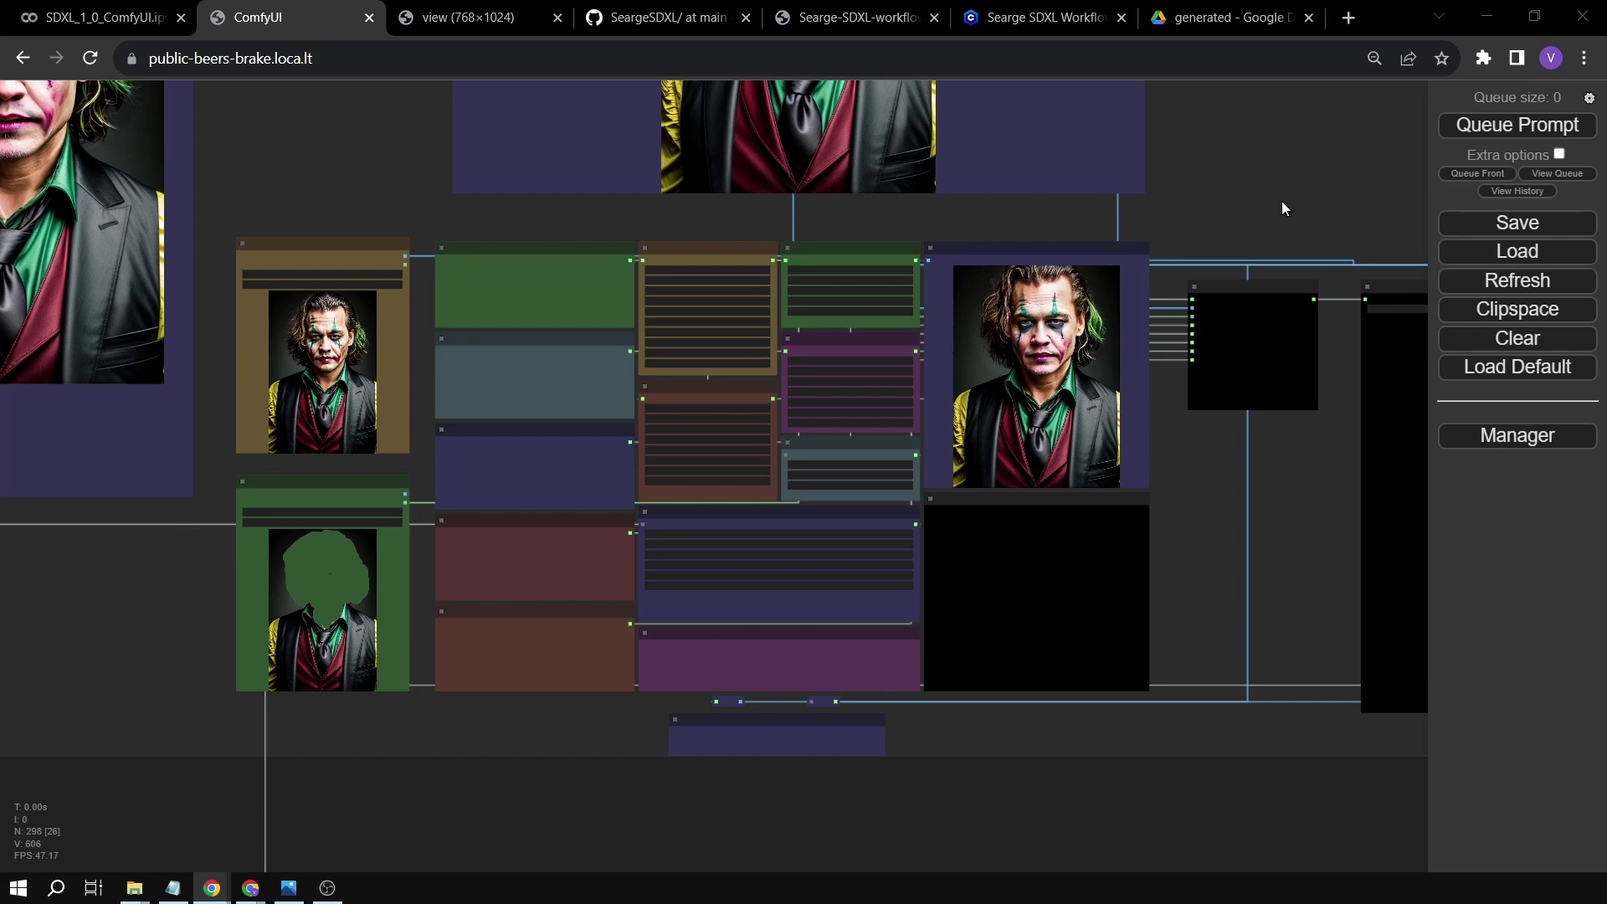
pyautogui.scroll(3, 1282, 201)
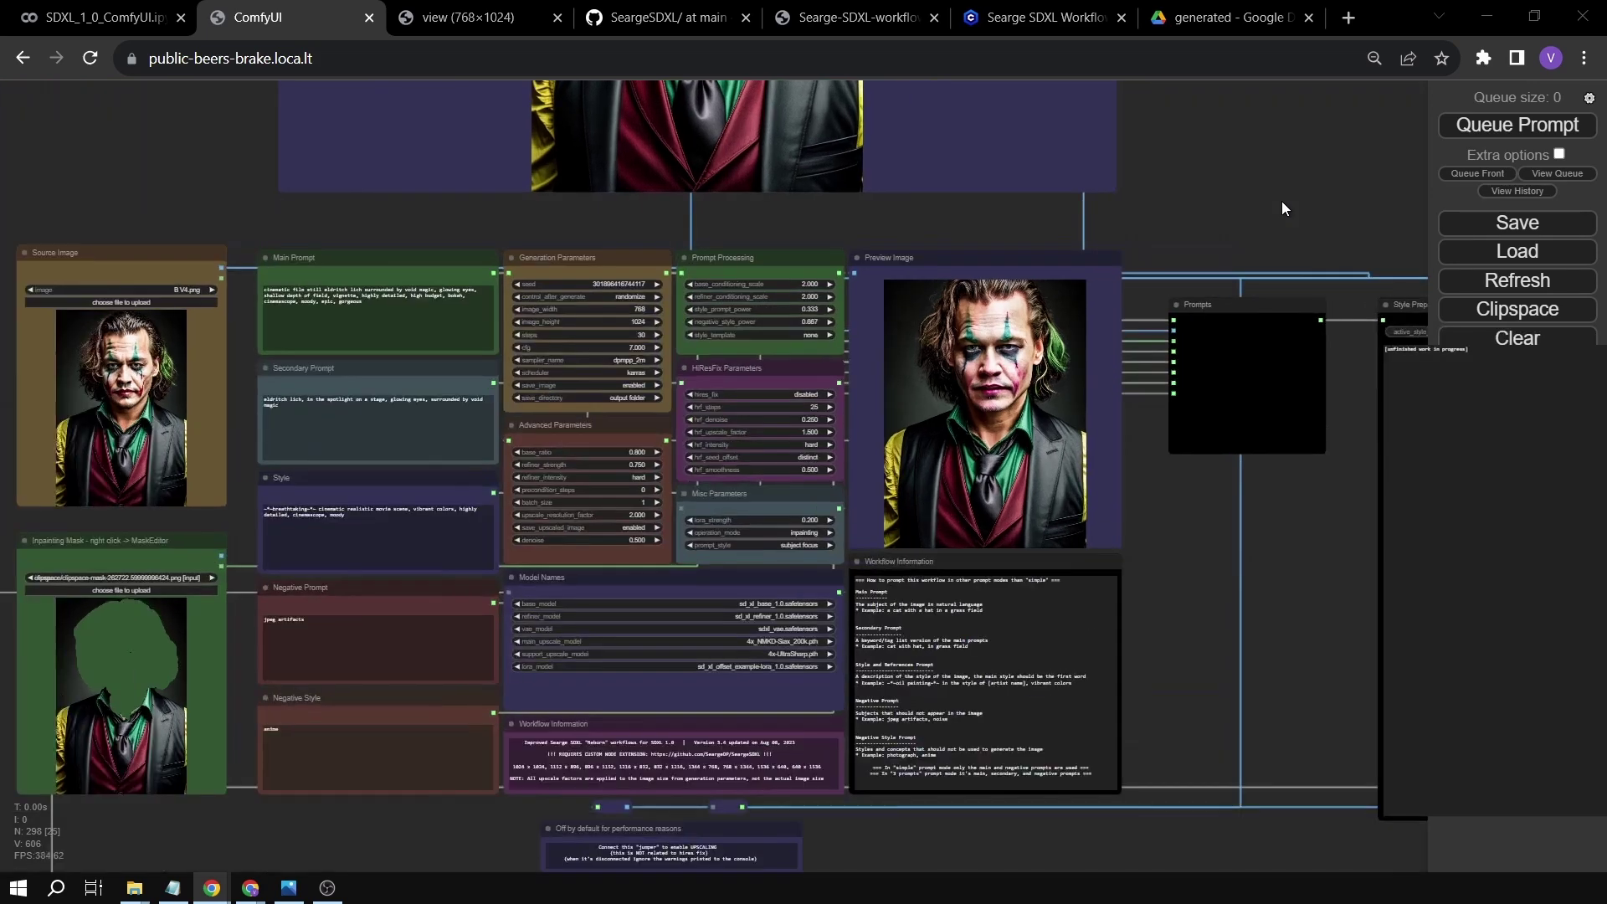
pyautogui.scroll(-2, 1278, 214)
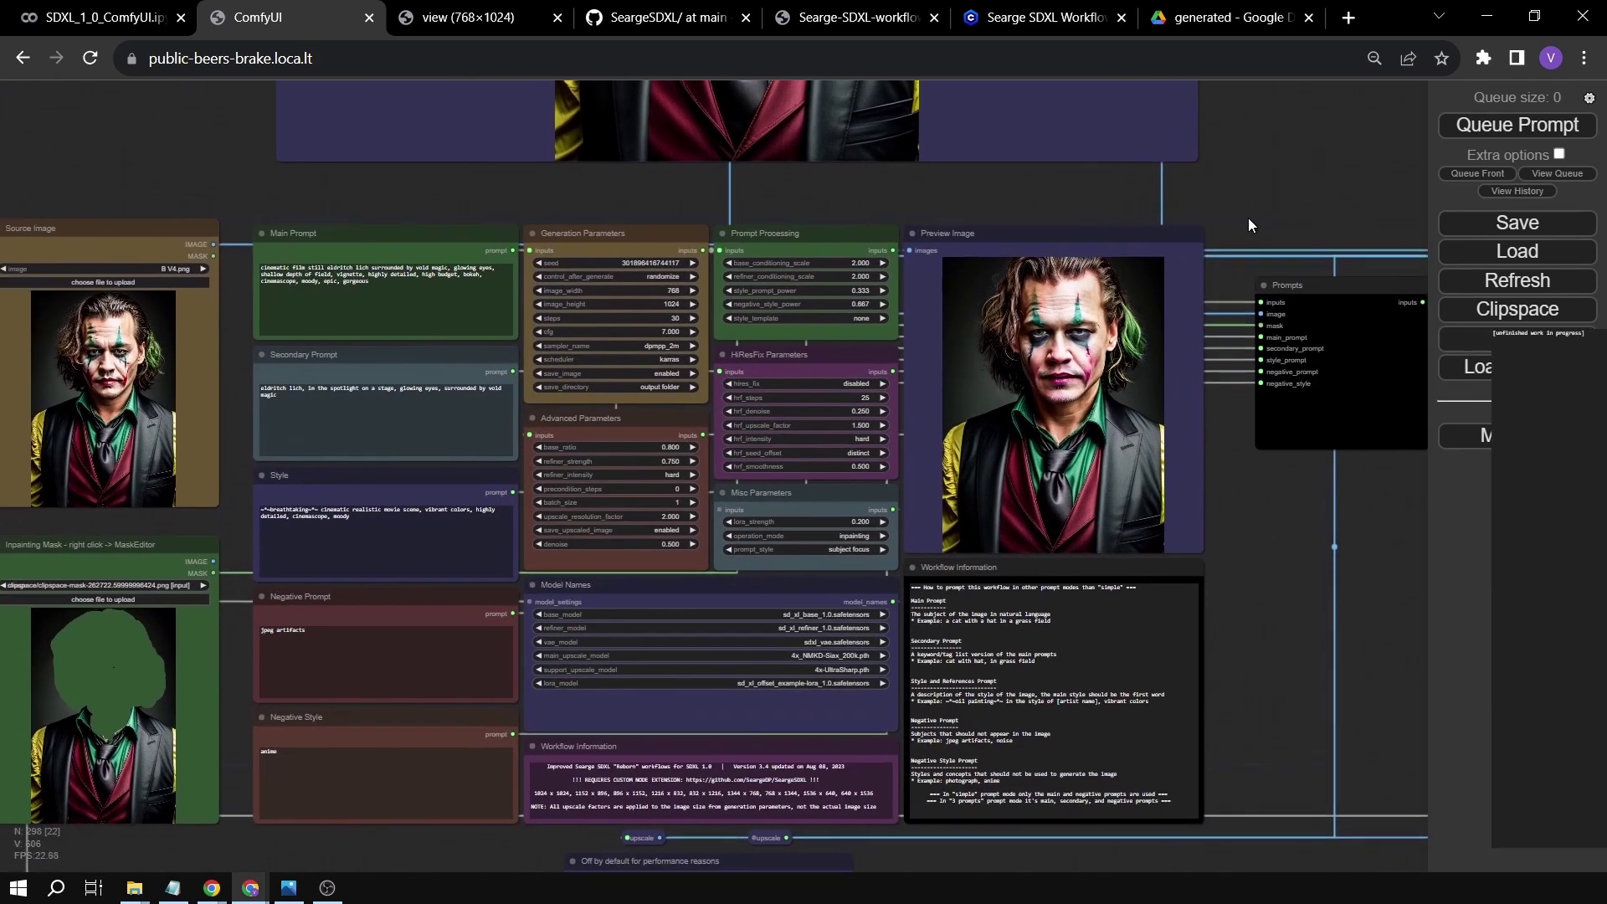